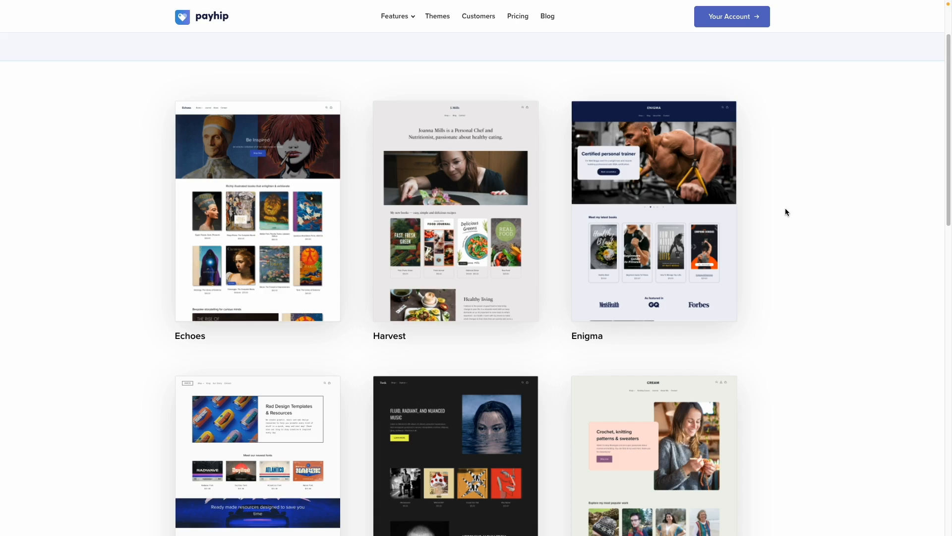
# Open the Harvest theme demo from the Payhip theme gallery and look through its home page down to the footer.
pyautogui.scroll(2, 813, 213)
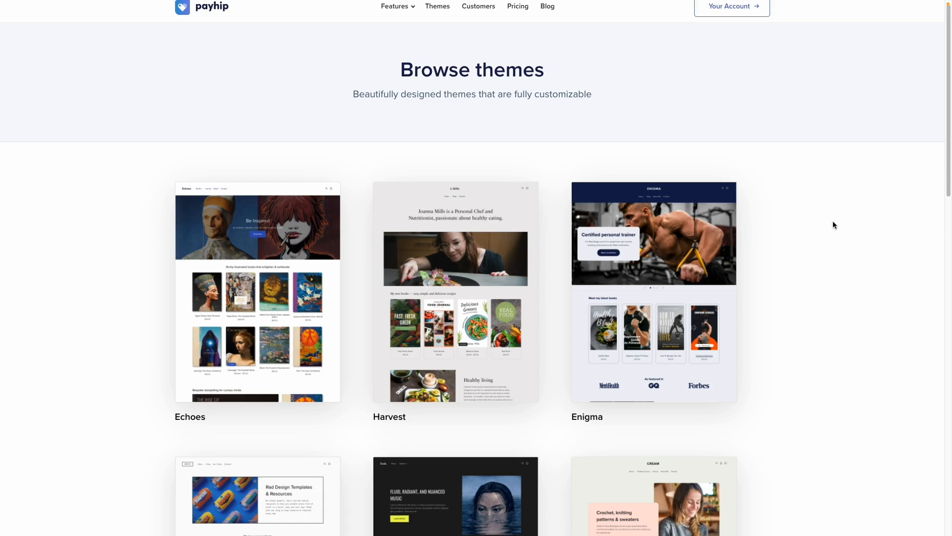
pyautogui.click(434, 293)
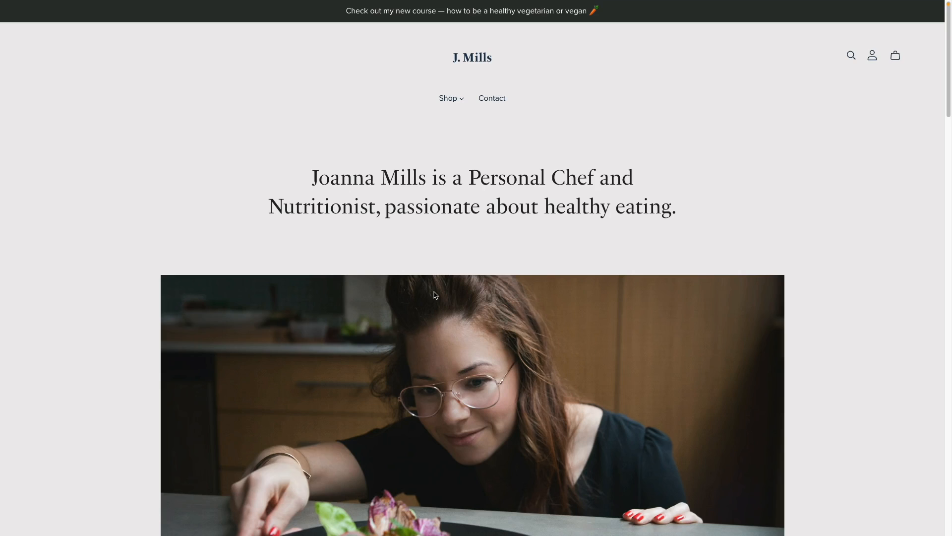
pyautogui.scroll(-15, 435, 295)
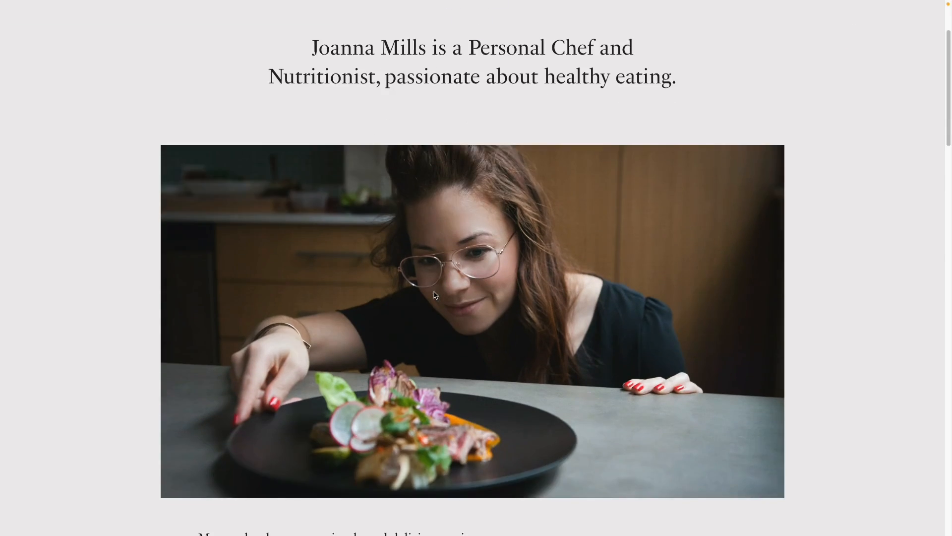
pyautogui.scroll(-15, 434, 295)
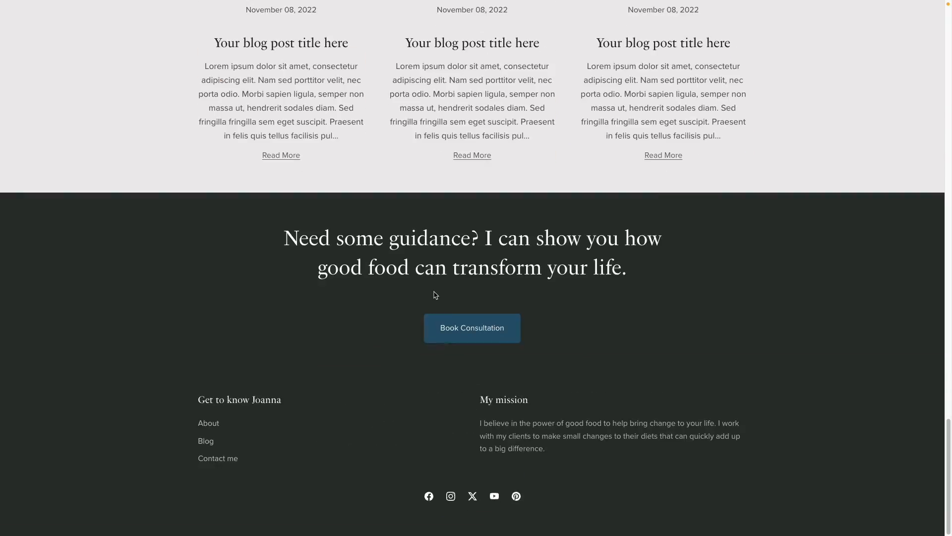
pyautogui.scroll(10, 435, 295)
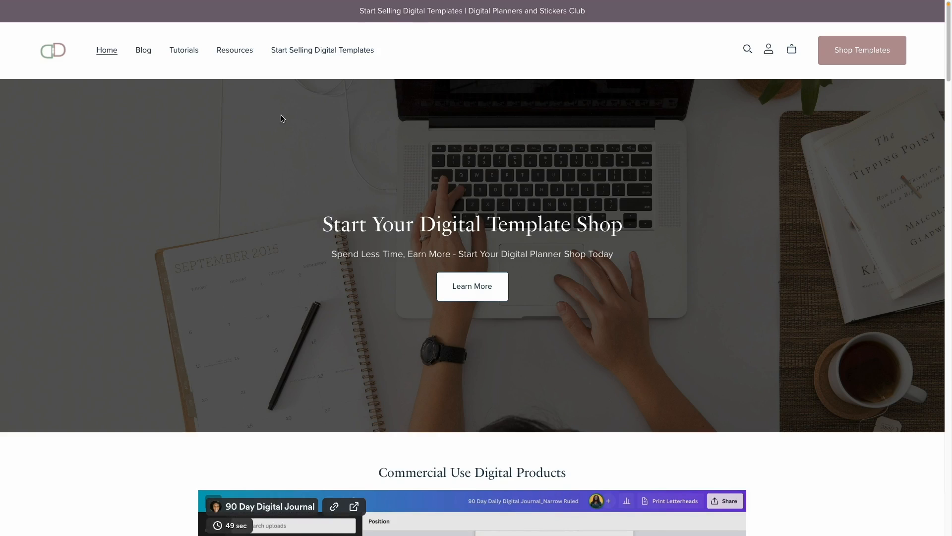
# Examine the digital template shop's home page from the hero banner and journal video to the Digital Planners & Journal Templates section.
pyautogui.scroll(-2, 299, 130)
pyautogui.scroll(-3, 298, 129)
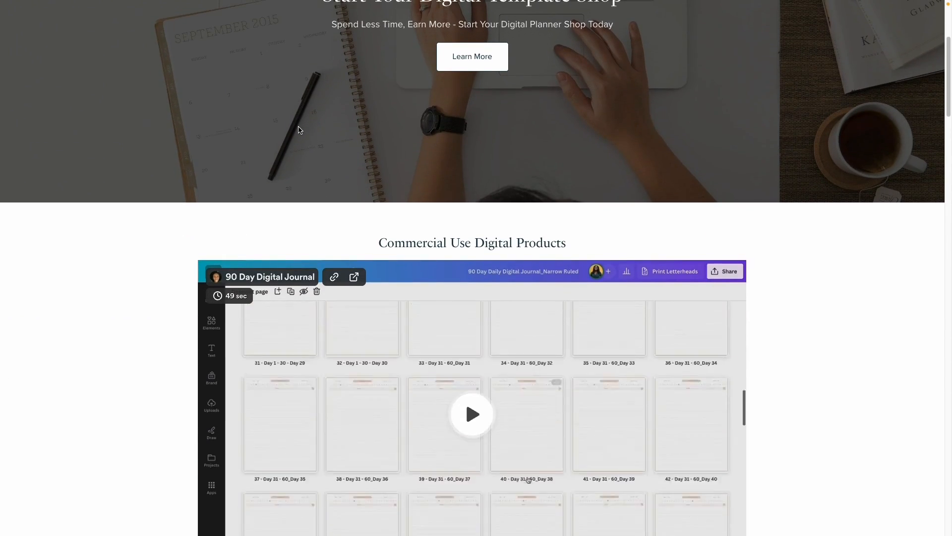
pyautogui.scroll(5, 296, 134)
pyautogui.scroll(-10, 294, 139)
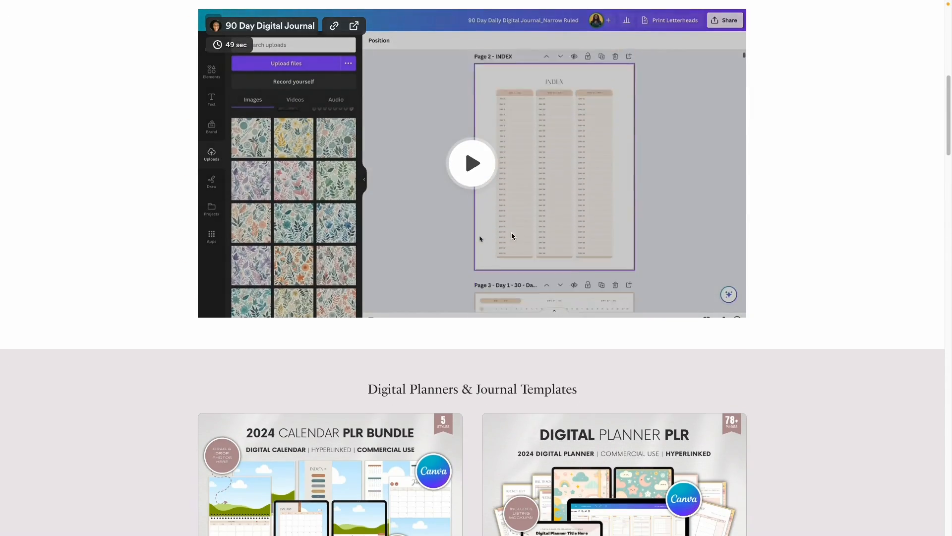
pyautogui.scroll(-4, 491, 237)
pyautogui.scroll(-4, 492, 236)
pyautogui.scroll(4, 281, 260)
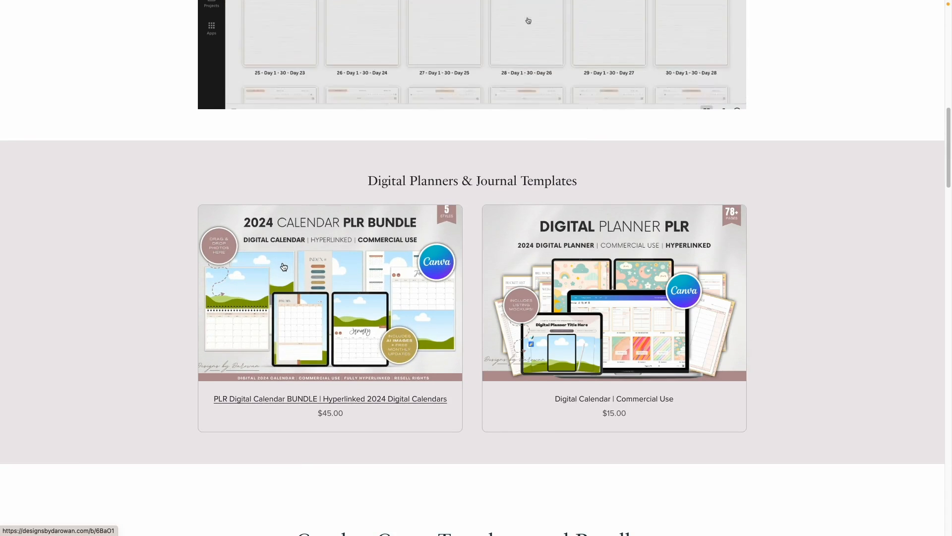
# Examine the shop's Canva bundles, How It Works, newest templates, testimonials, sign-up form, blog posts and About Me section.
pyautogui.scroll(-9, 903, 343)
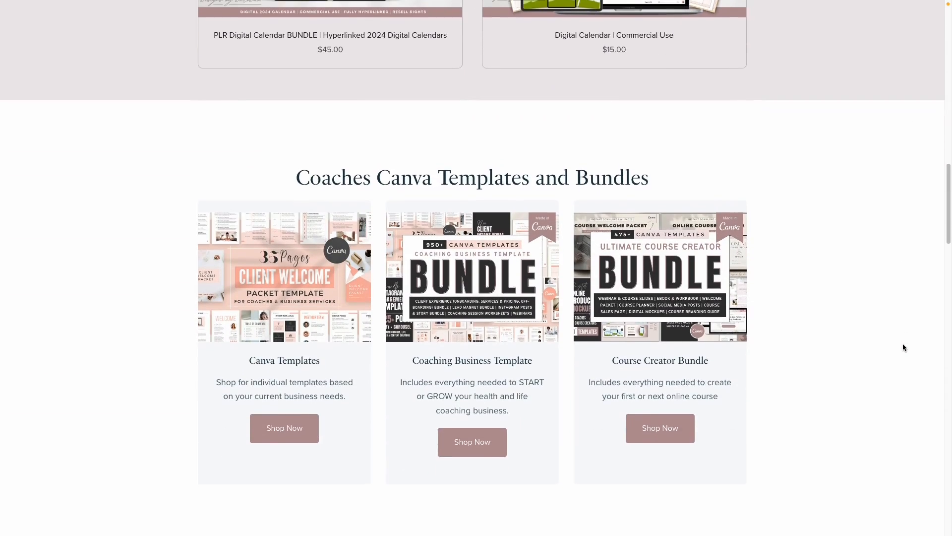
pyautogui.scroll(-9, 421, 414)
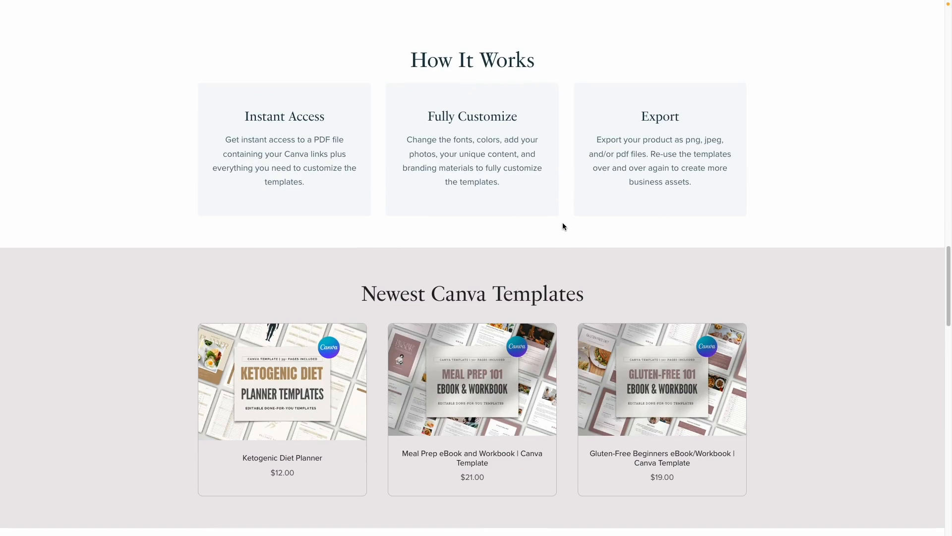
pyautogui.scroll(-3, 562, 226)
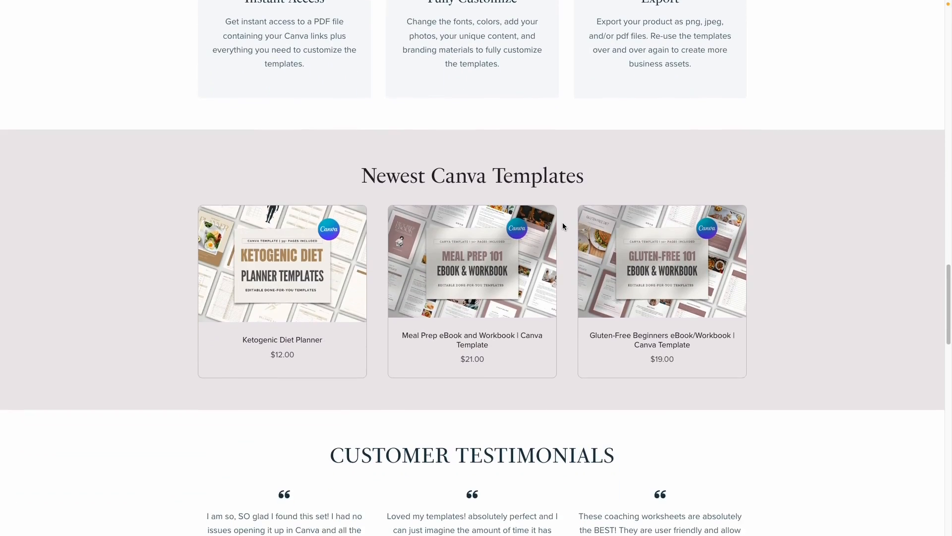
pyautogui.scroll(-5, 562, 227)
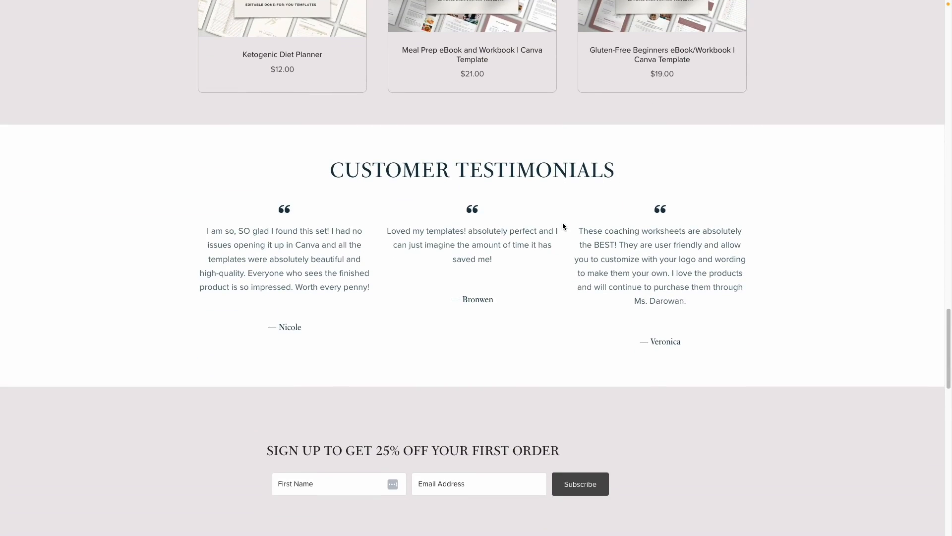
pyautogui.scroll(-4, 563, 226)
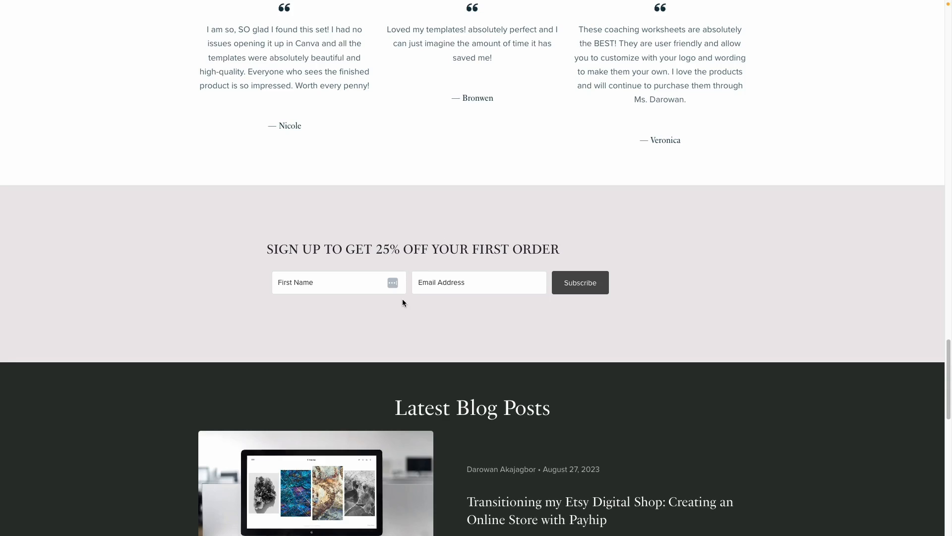
pyautogui.scroll(-7, 402, 299)
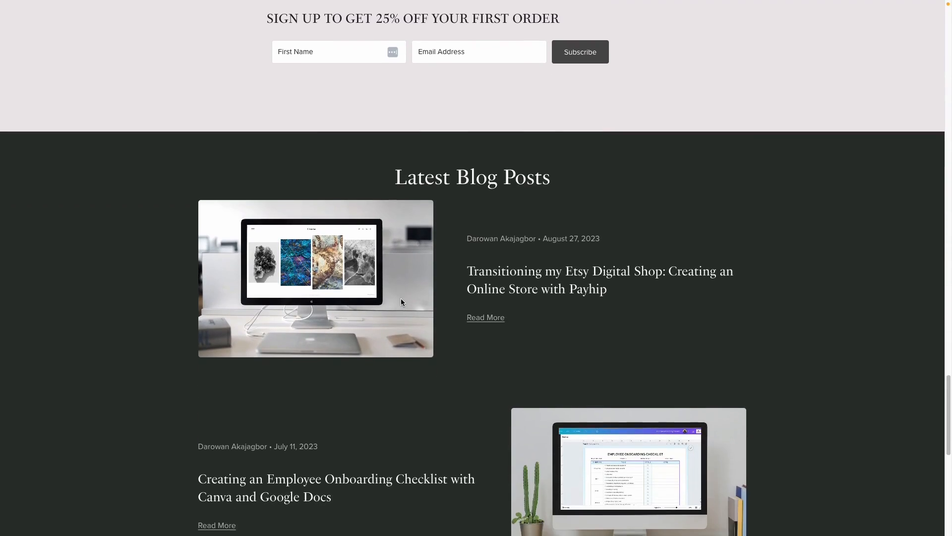
pyautogui.scroll(-6, 402, 302)
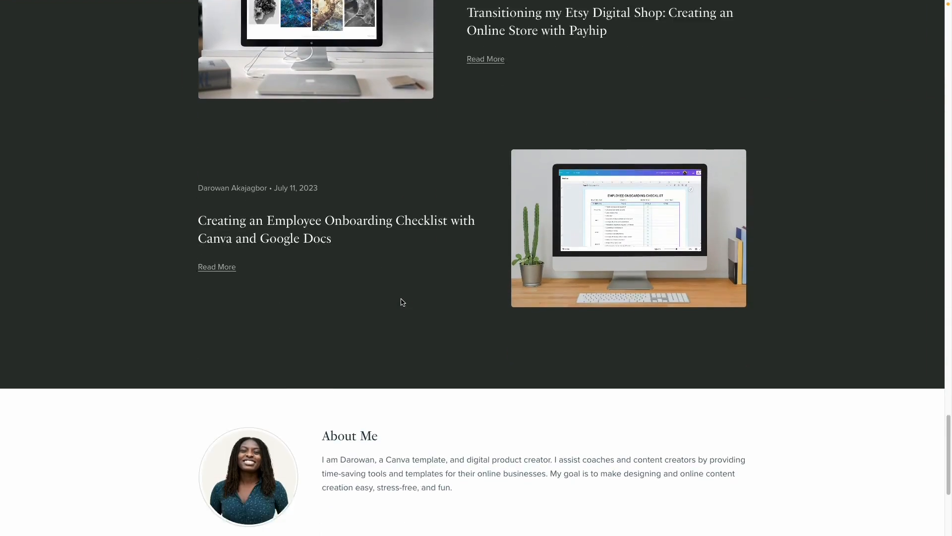
pyautogui.scroll(-2, 401, 299)
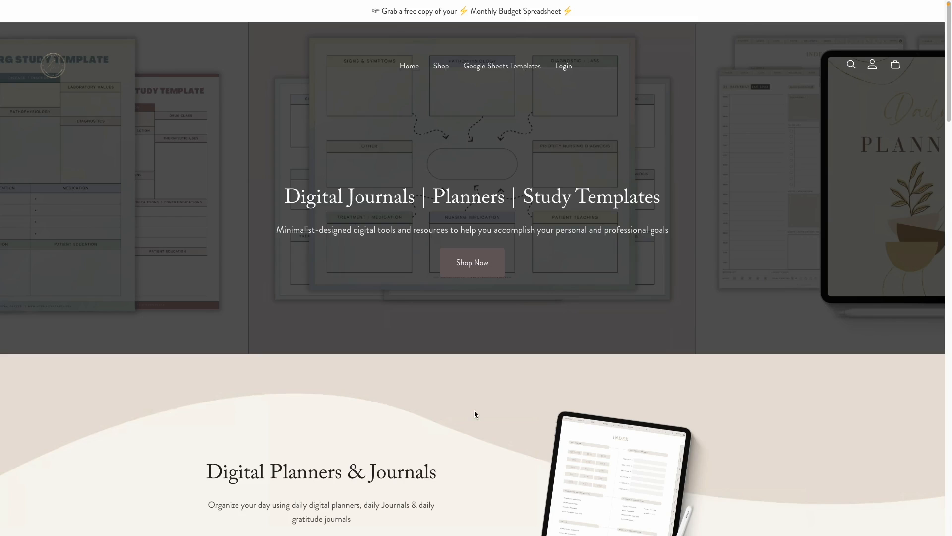
# Examine the Digital Journals, Planners and Study Templates shop's home page, from the hero banner to the footer's Customer Support links.
pyautogui.scroll(-1, 310, 292)
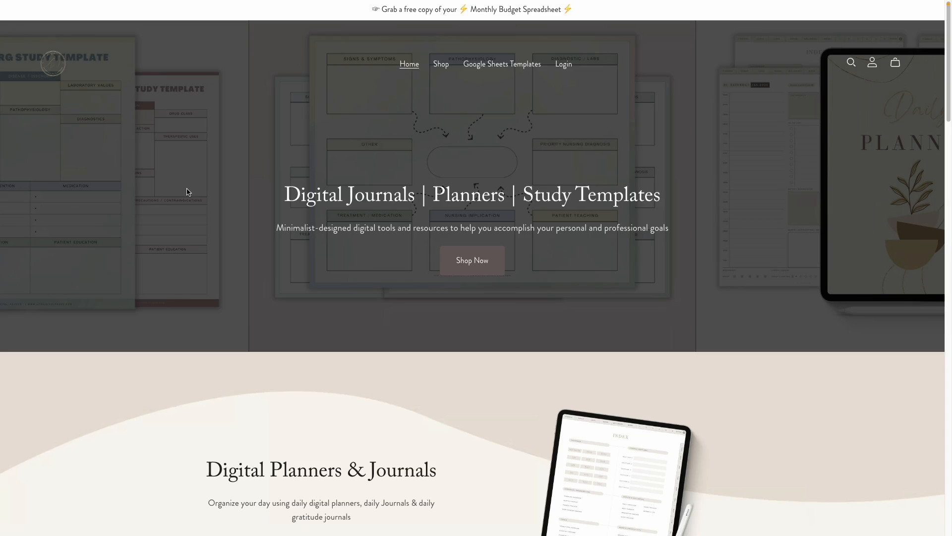
pyautogui.scroll(-1, 263, 346)
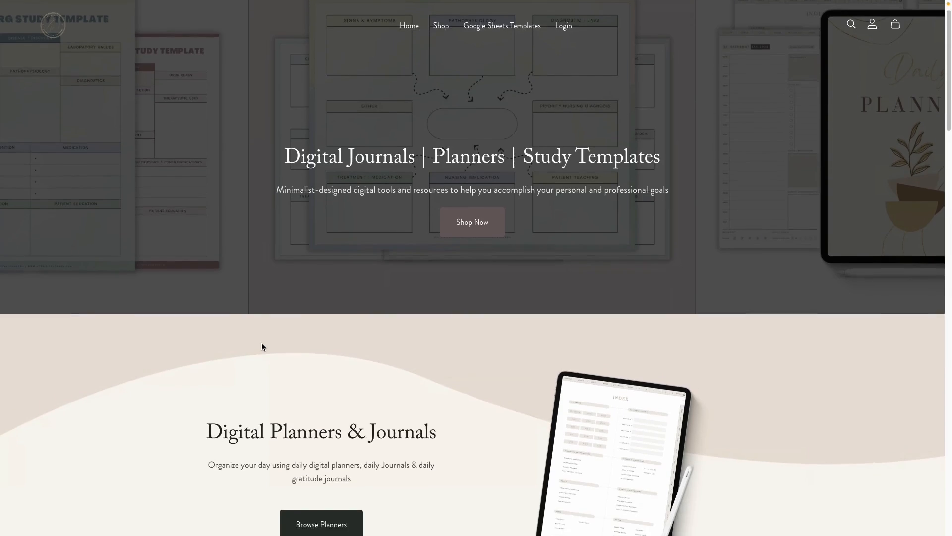
pyautogui.scroll(-8, 262, 346)
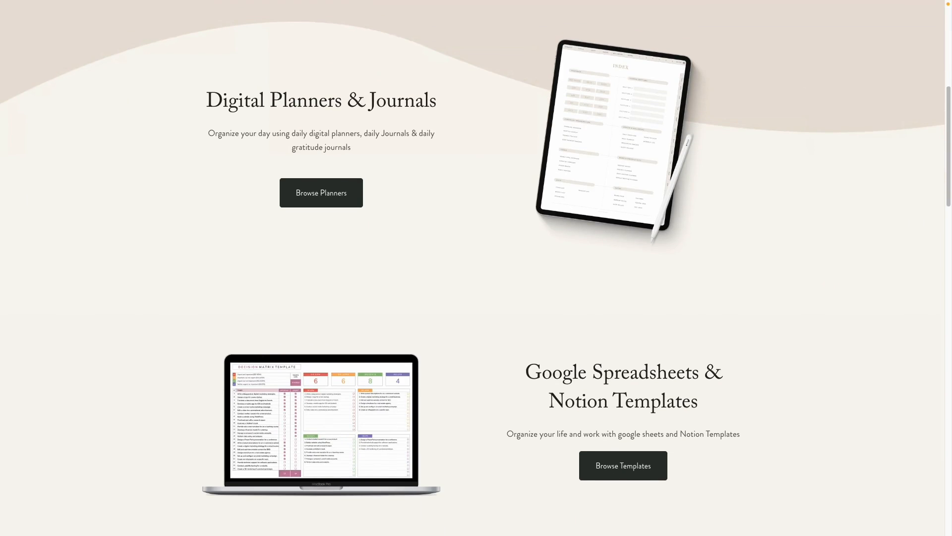
pyautogui.scroll(-3, 414, 290)
pyautogui.scroll(-12, 415, 290)
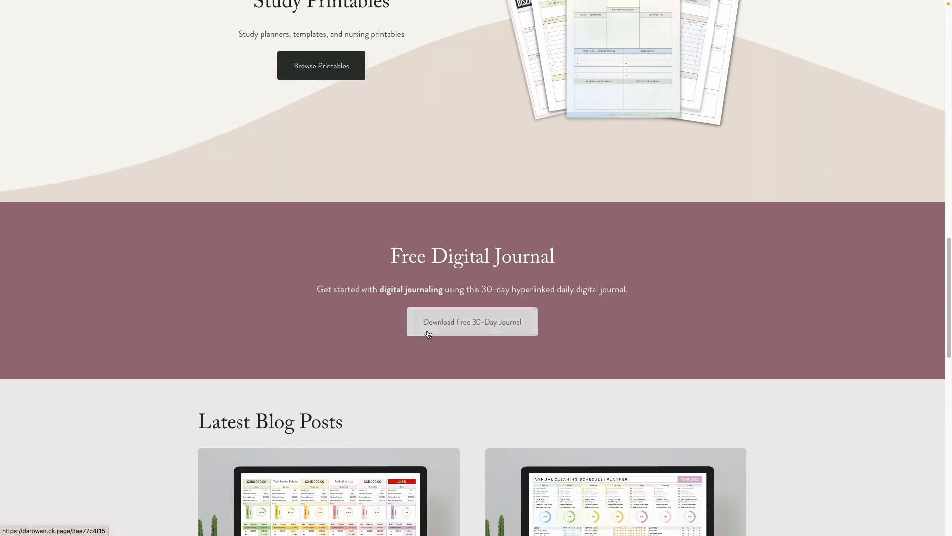
pyautogui.scroll(-1, 428, 333)
pyautogui.scroll(-10, 429, 334)
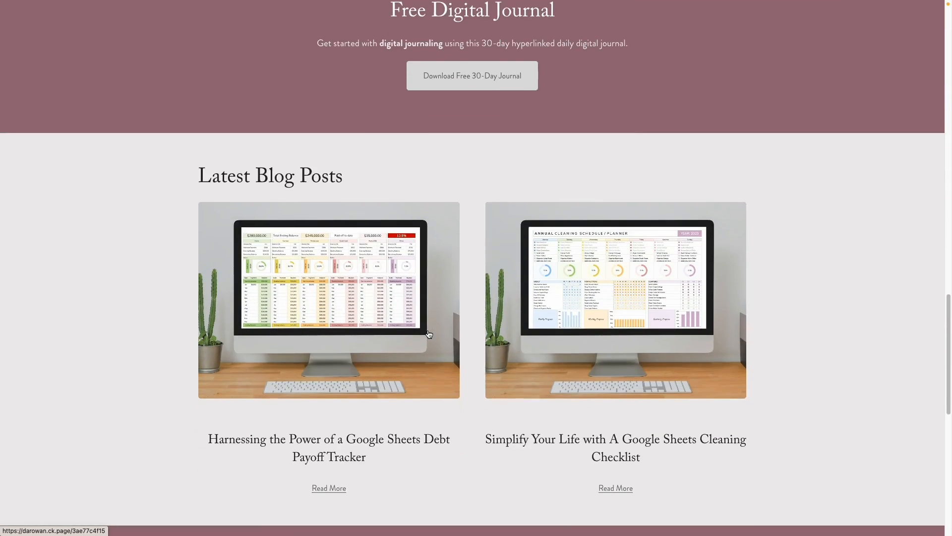
pyautogui.scroll(-2, 429, 331)
pyautogui.scroll(-5, 429, 333)
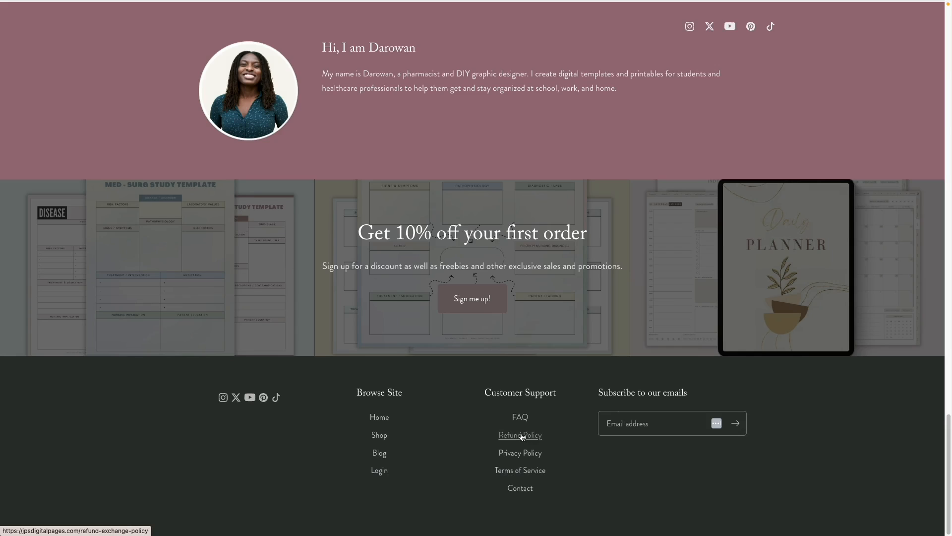
pyautogui.click(518, 456)
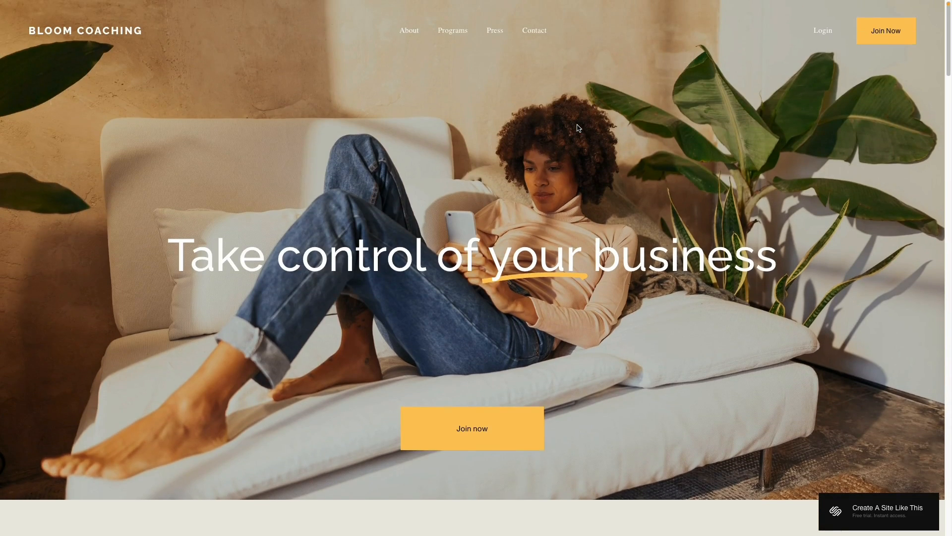
# Look through the Bloom Coaching demo site's home page, including its membership options, programs banner and client testimonials.
pyautogui.scroll(-20, 522, 186)
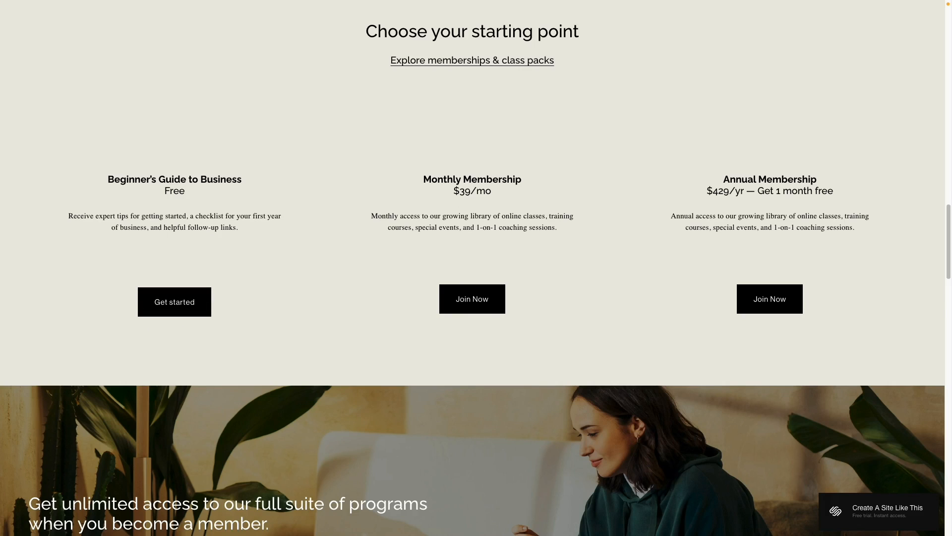
pyautogui.scroll(-5, 240, 248)
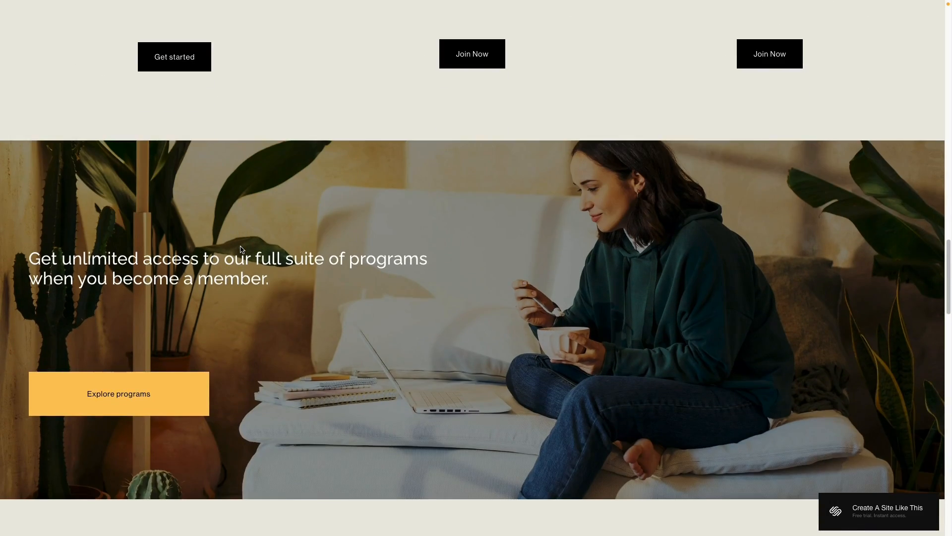
pyautogui.scroll(-2, 240, 248)
pyautogui.scroll(-20, 315, 310)
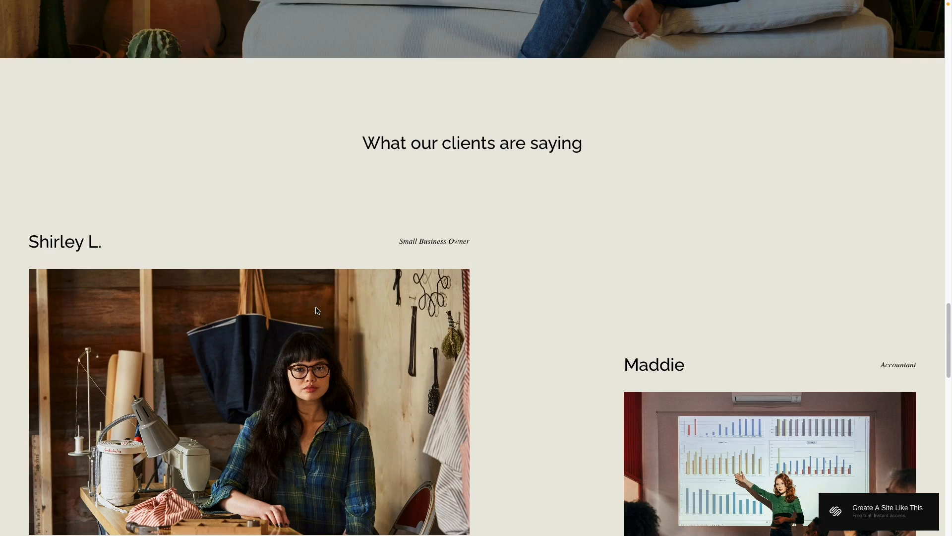
pyautogui.scroll(-1, 348, 330)
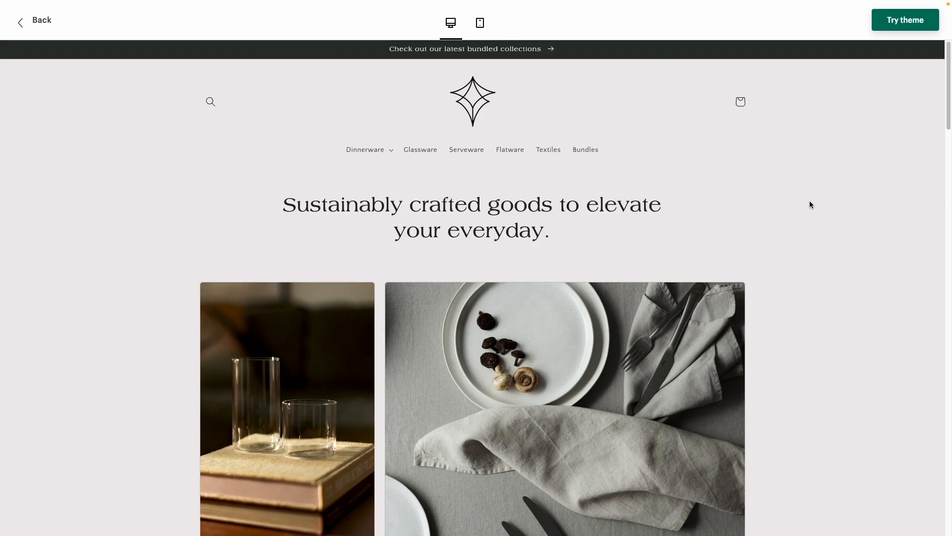
# Examine the tableware store theme preview, including its product categories, testimonials, bundled collections, brand values and magazine section.
pyautogui.scroll(-5, 809, 203)
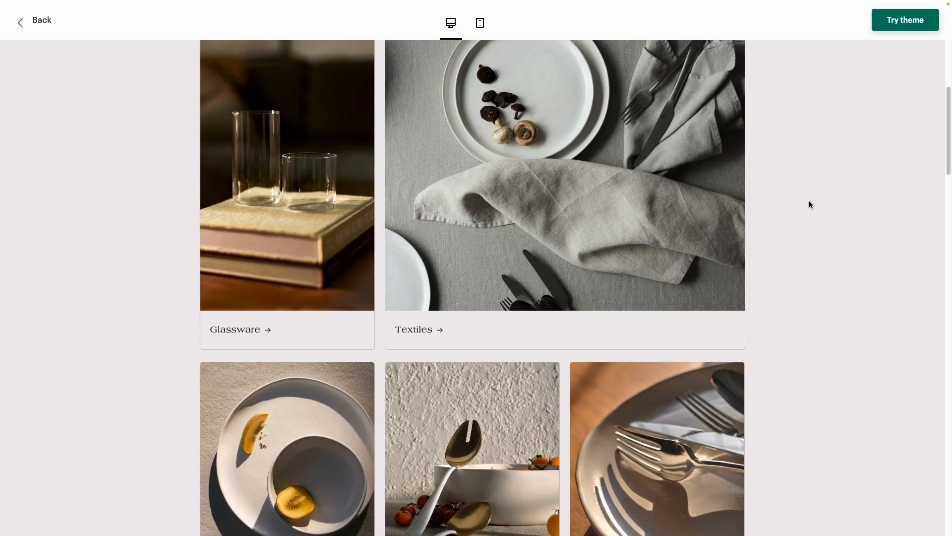
pyautogui.scroll(-9, 809, 204)
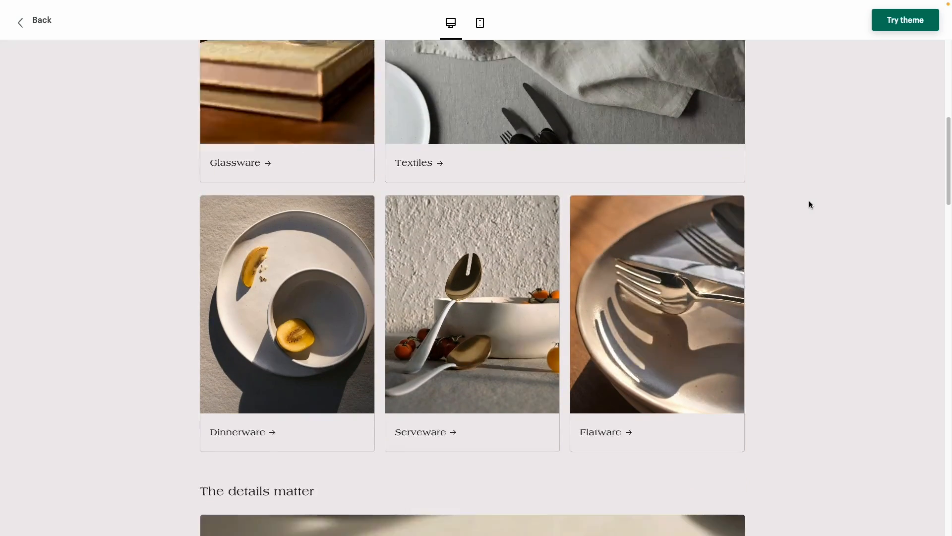
pyautogui.scroll(-10, 809, 203)
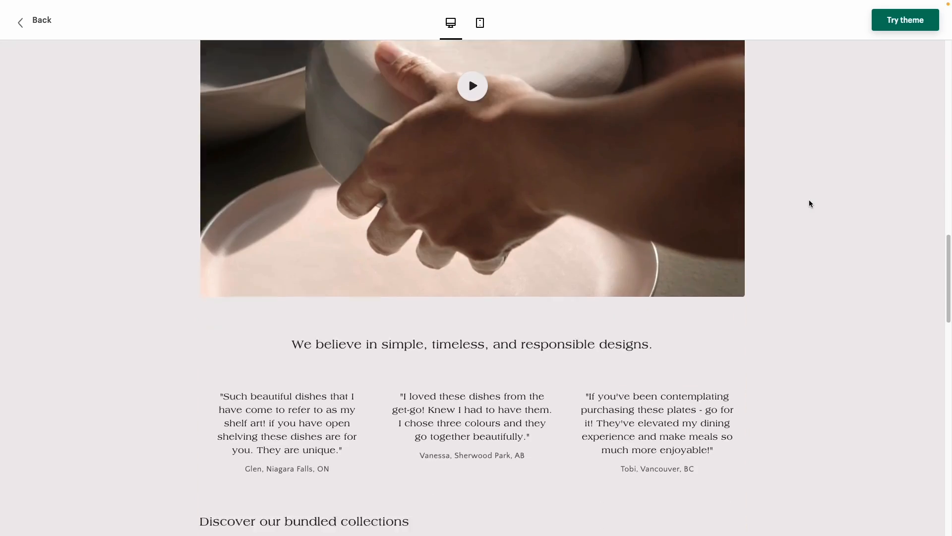
pyautogui.scroll(2, 579, 188)
pyautogui.scroll(-7, 580, 189)
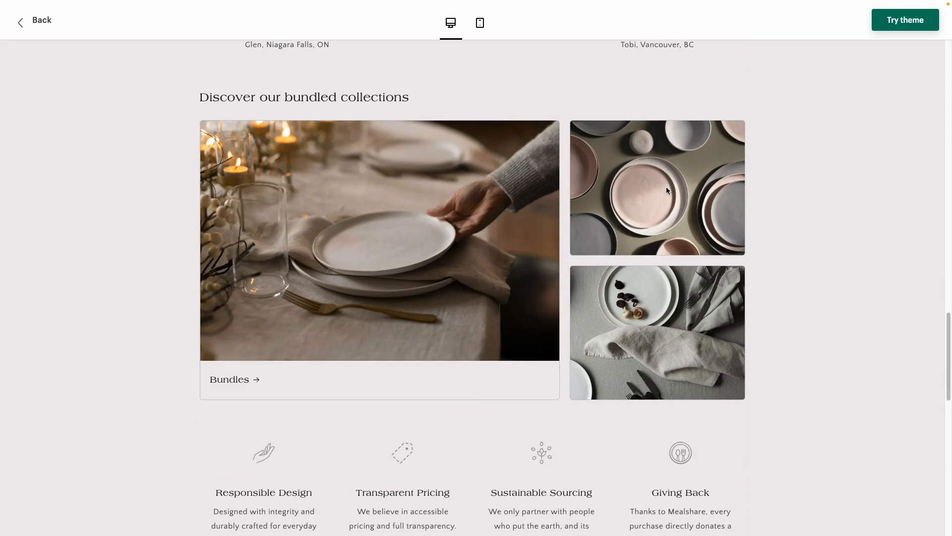
pyautogui.scroll(-2, 665, 188)
pyautogui.scroll(3, 666, 188)
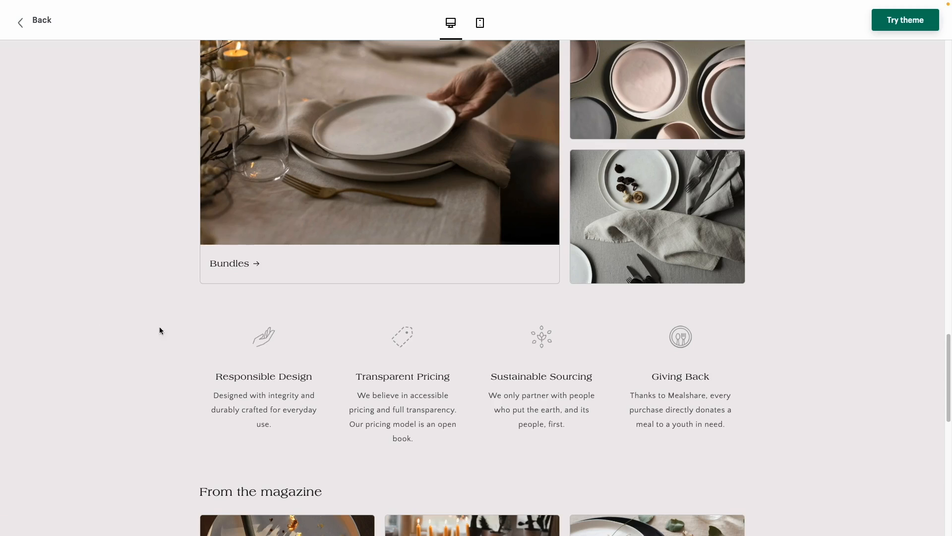
pyautogui.scroll(-1, 834, 334)
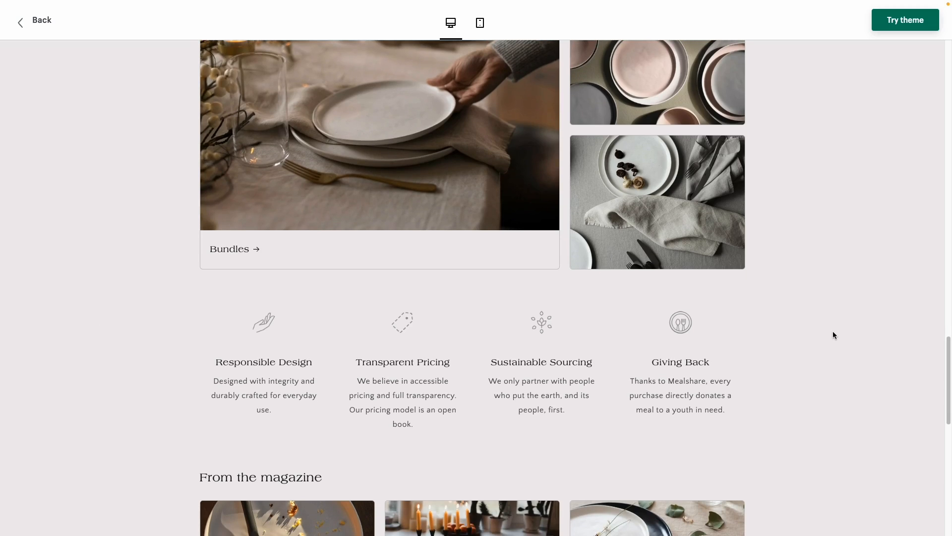
pyautogui.scroll(-1, 722, 317)
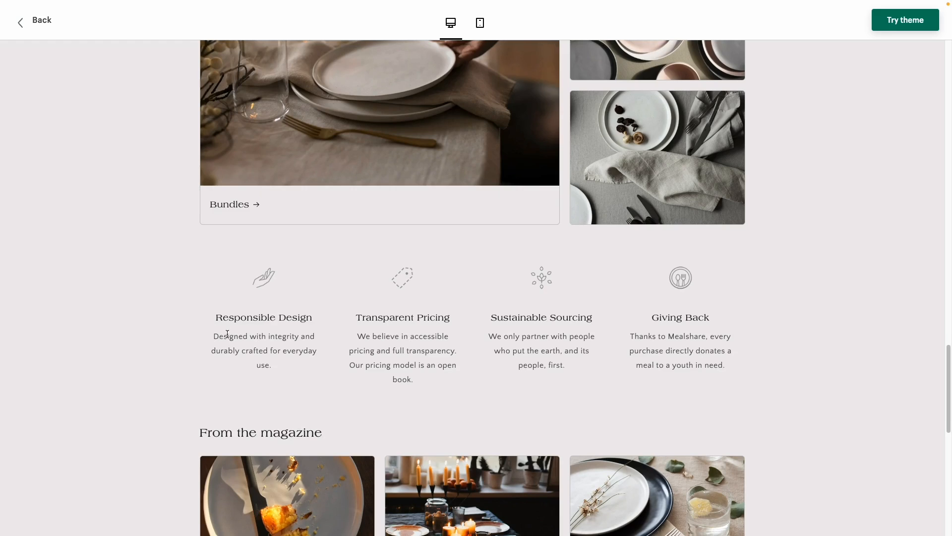
pyautogui.scroll(-2, 285, 347)
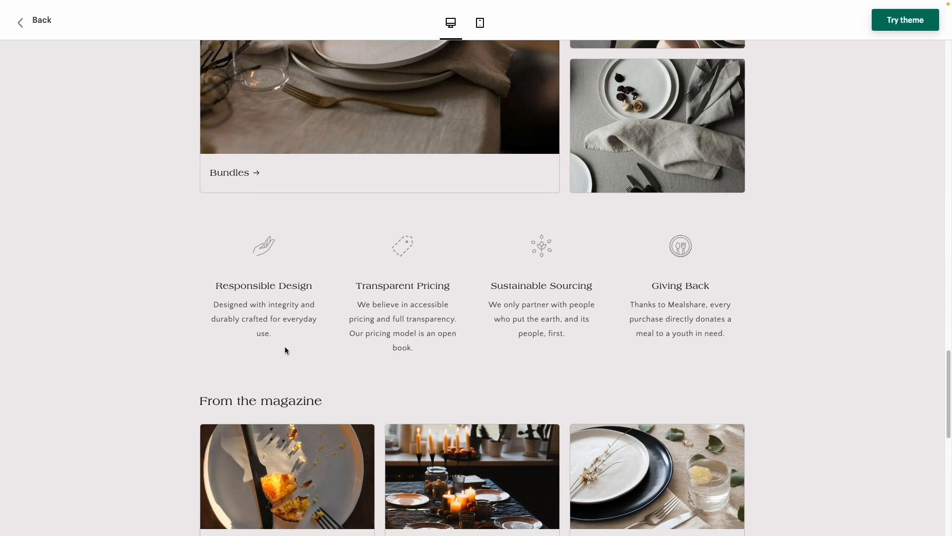
# Finish reviewing the theme preview's magazine and footer sections, and tick off "Review home page examples" in the tutorial checklist.
pyautogui.scroll(-4, 286, 347)
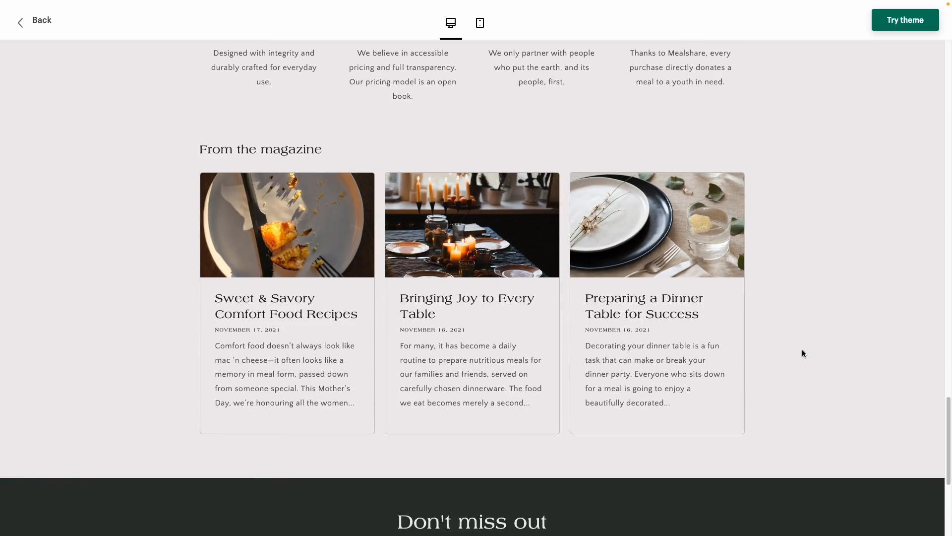
pyautogui.scroll(-2, 804, 353)
pyautogui.scroll(-4, 803, 354)
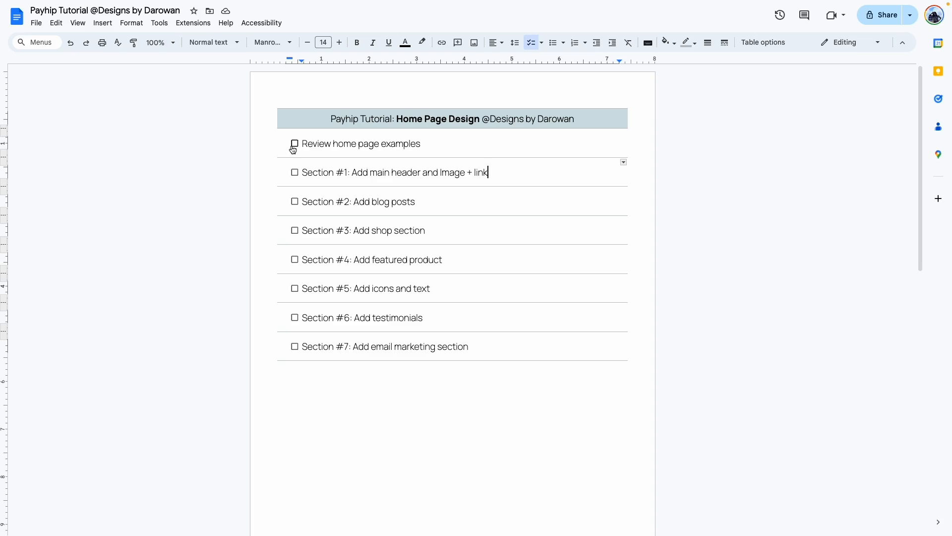
pyautogui.click(294, 144)
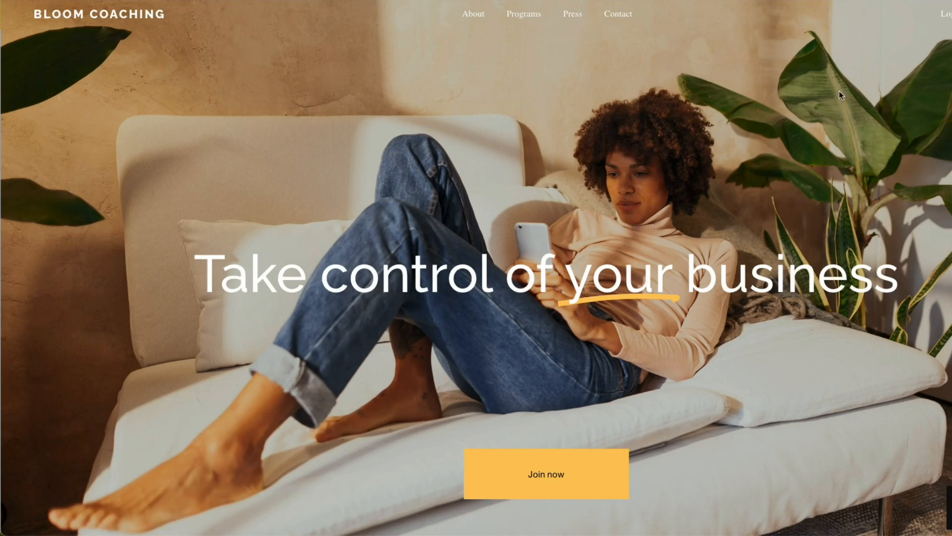
# Compare the hero headline on the Bloom Coaching site with the headline and supporting text on the digital template shop.
pyautogui.tripleClick(317, 294)
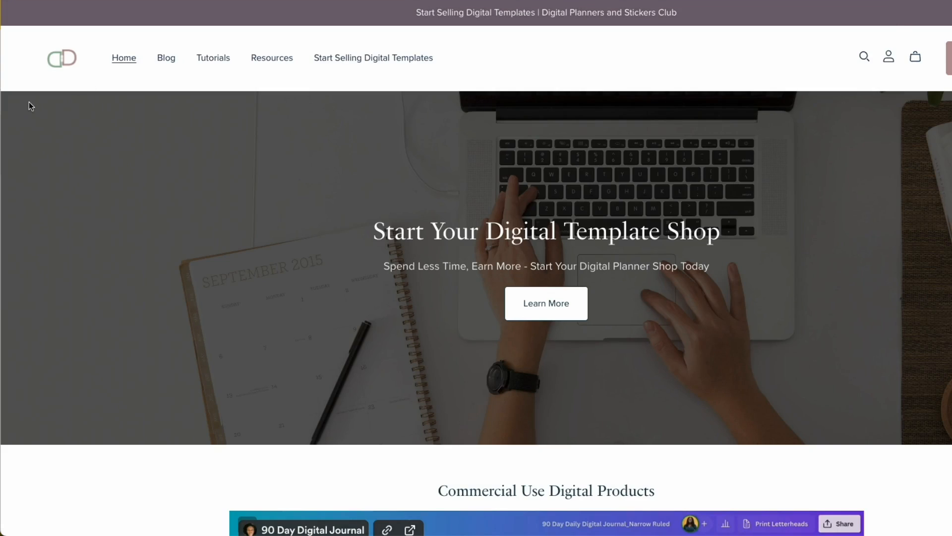
pyautogui.tripleClick(540, 229)
pyautogui.tripleClick(530, 272)
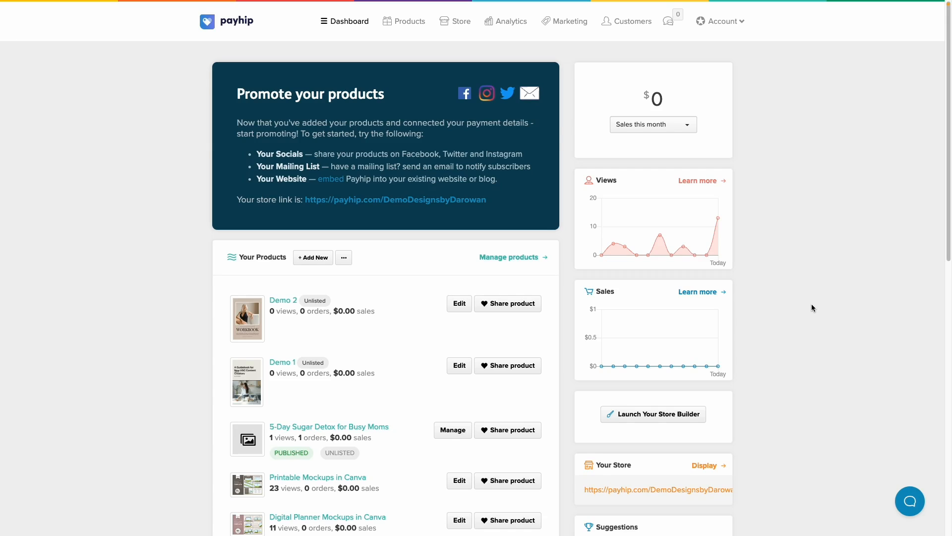
# Launch the store builder from the Payhip dashboard.
pyautogui.scroll(-1, 812, 304)
pyautogui.scroll(1, 812, 304)
pyautogui.click(652, 419)
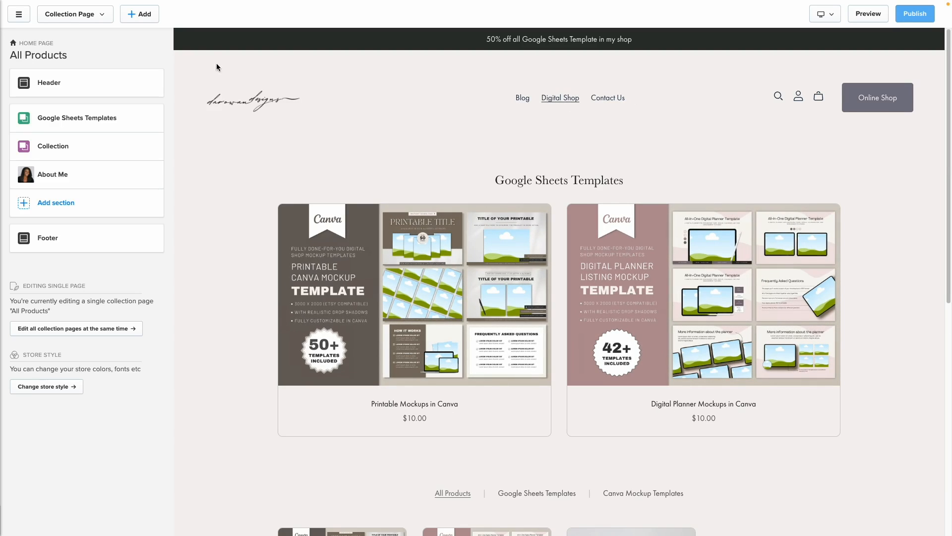
# Look through the All Products page and check in the page list which page is marked as the home page.
pyautogui.scroll(-8, 924, 98)
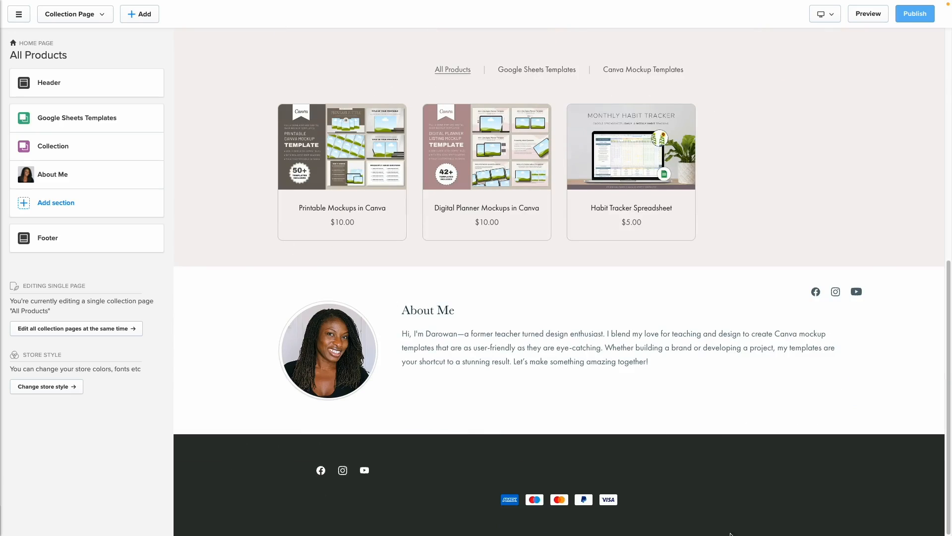
pyautogui.scroll(8, 444, 451)
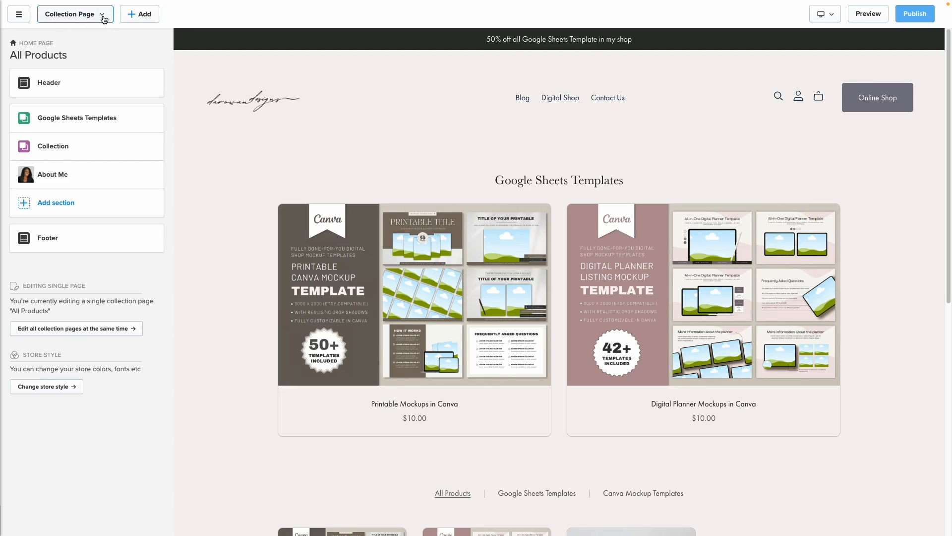
pyautogui.click(103, 18)
pyautogui.scroll(-2, 60, 269)
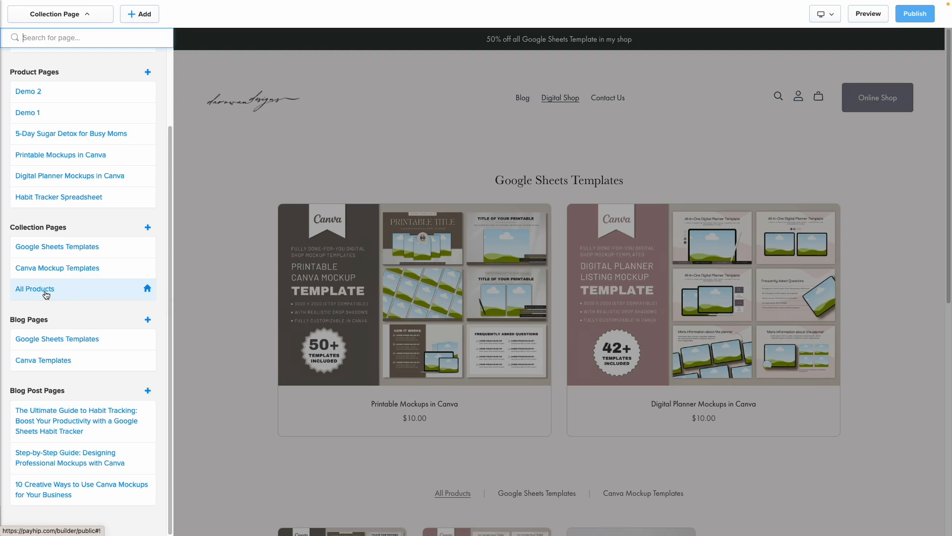
pyautogui.click(212, 313)
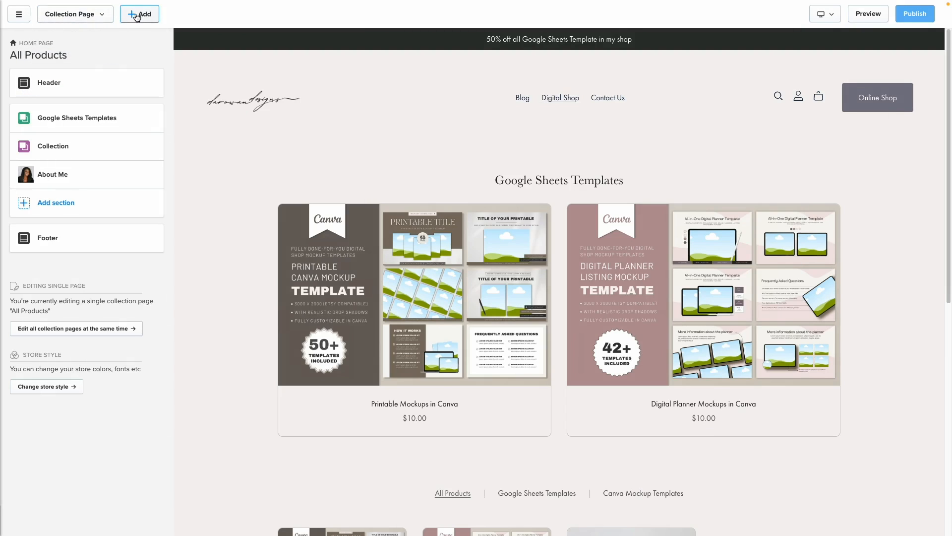
# Add a new custom page titled "Home".
pyautogui.click(137, 16)
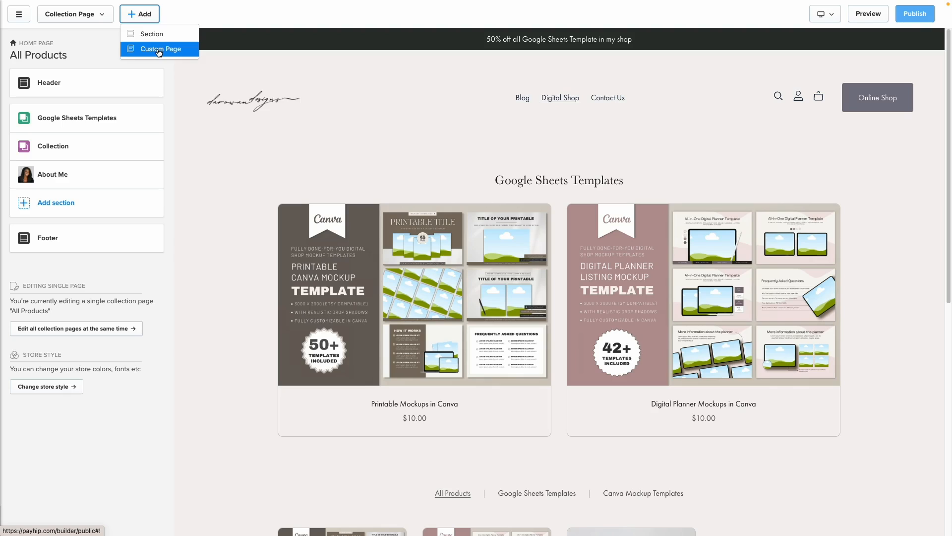
pyautogui.click(158, 52)
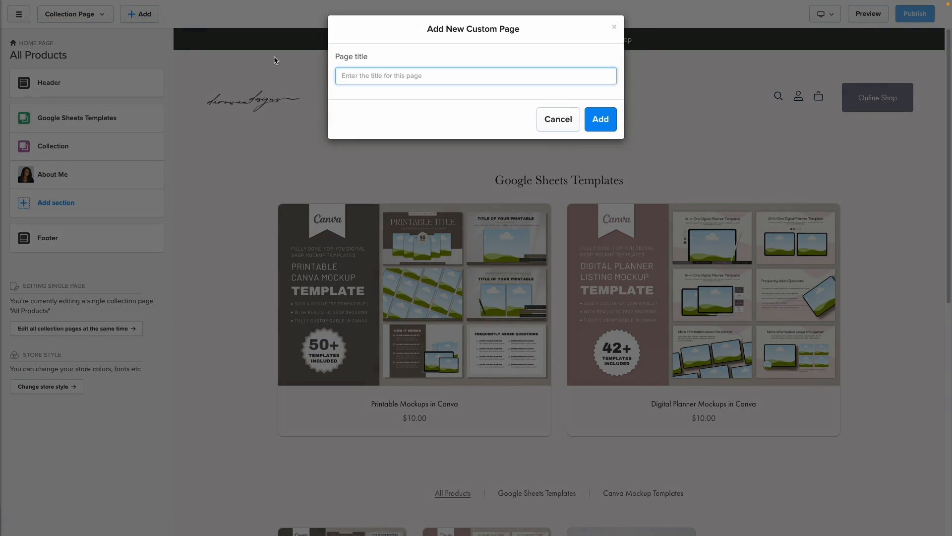
pyautogui.write('Home')
pyautogui.click(609, 121)
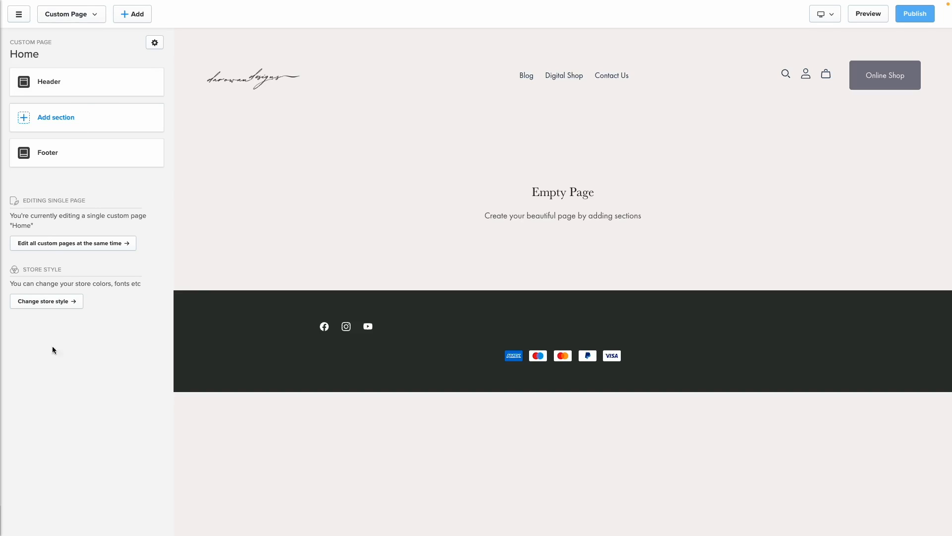
# Set the Home custom page as the store's homepage.
pyautogui.click(94, 15)
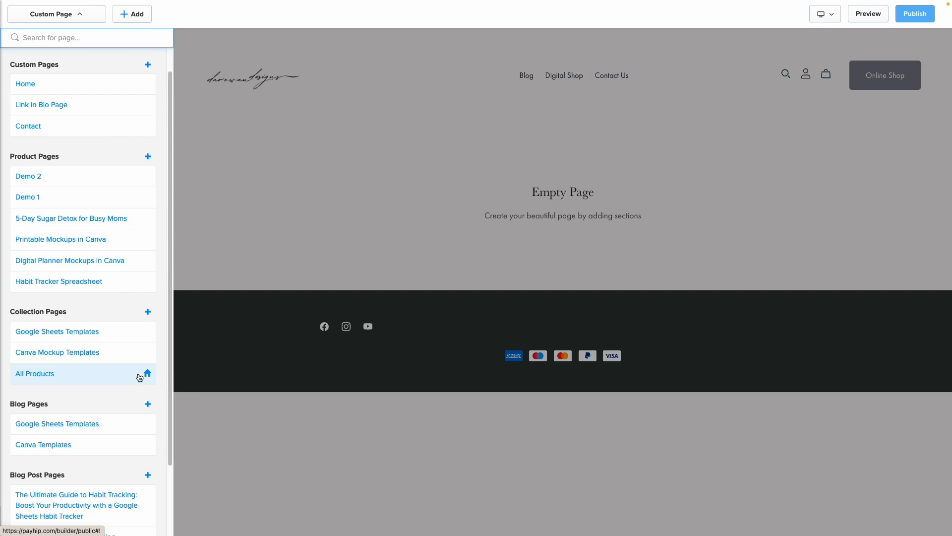
pyautogui.click(121, 91)
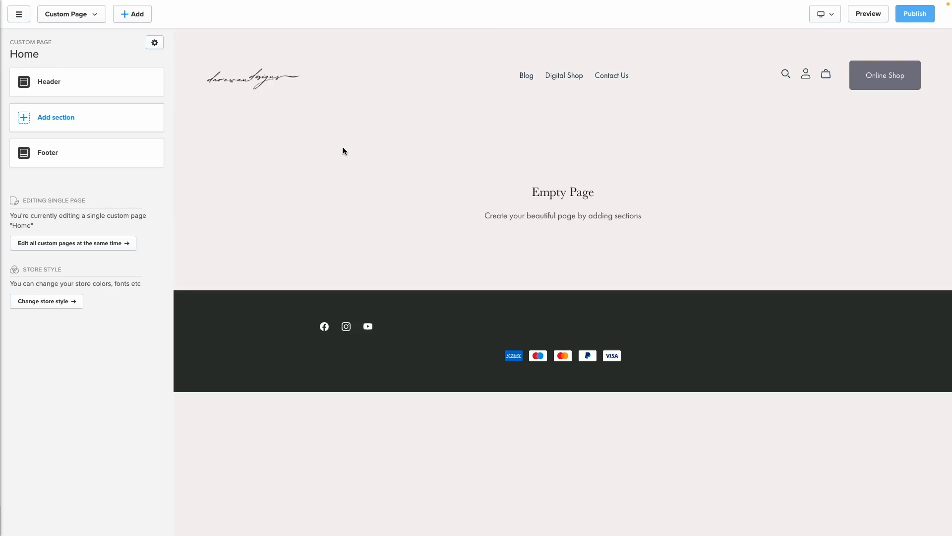
pyautogui.click(154, 42)
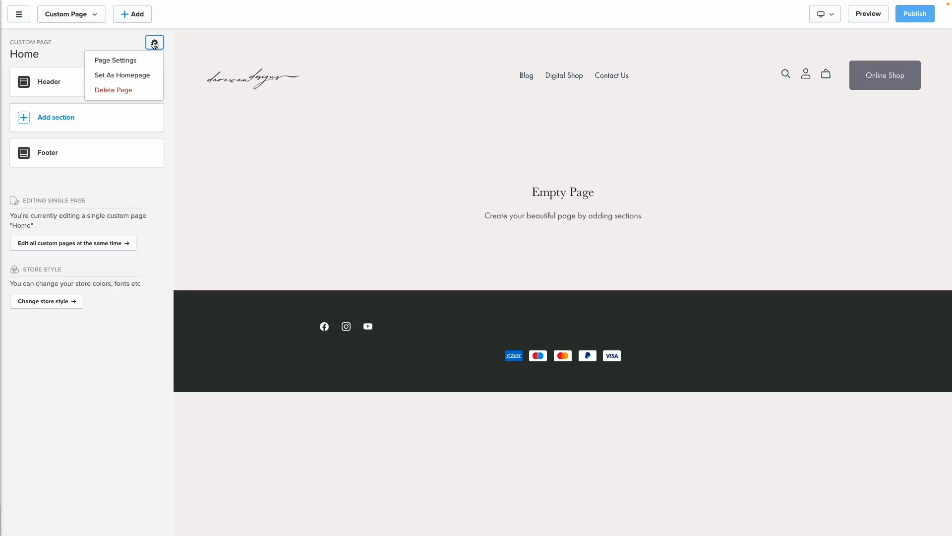
pyautogui.click(136, 76)
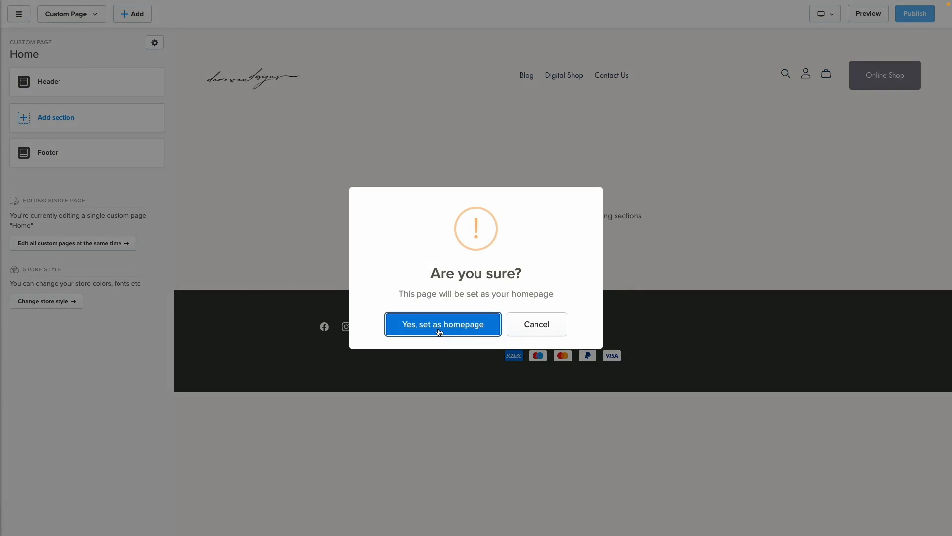
pyautogui.click(439, 331)
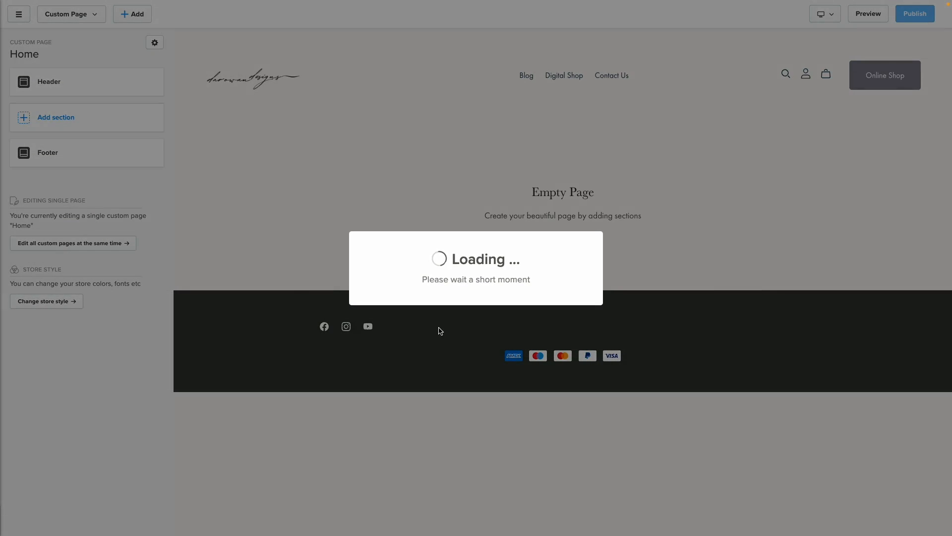
pyautogui.click(499, 330)
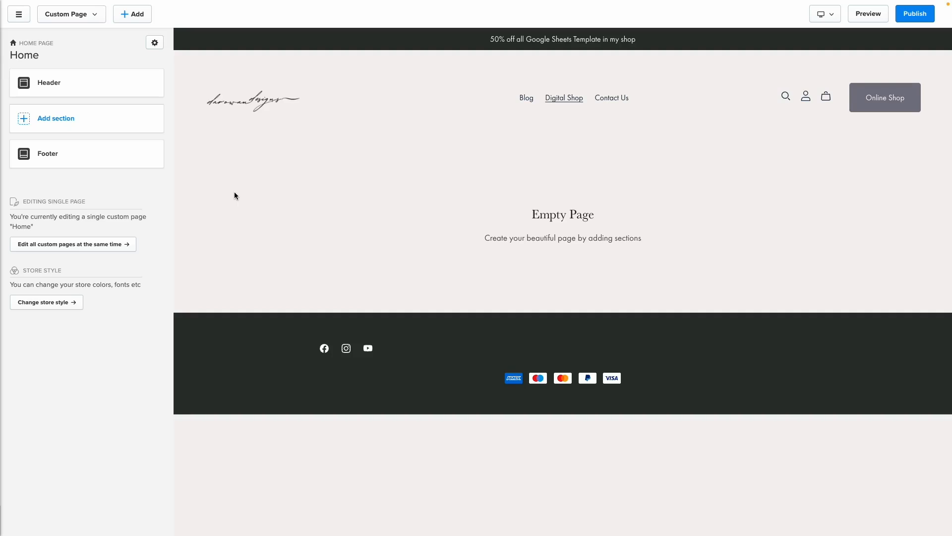
# Open the All Products collection page and set it as the store's homepage again.
pyautogui.click(95, 18)
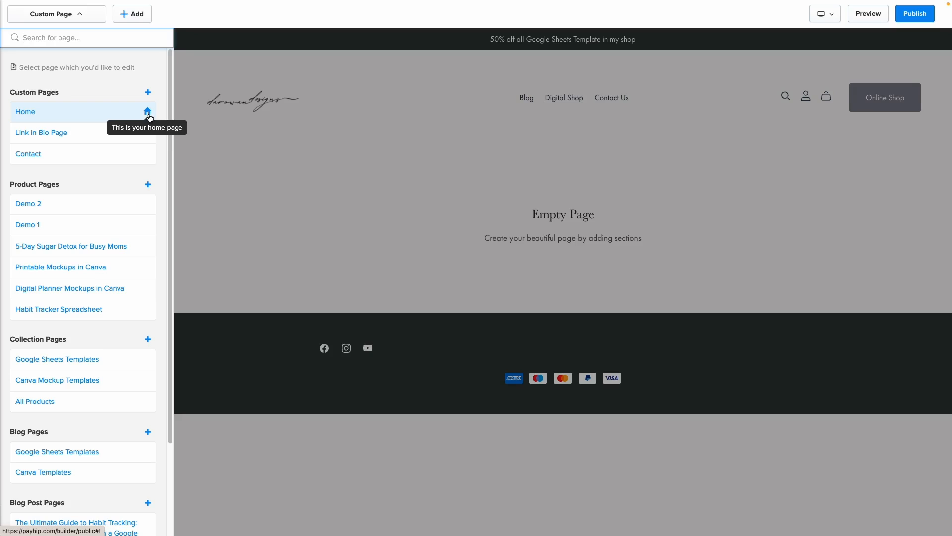
pyautogui.click(87, 408)
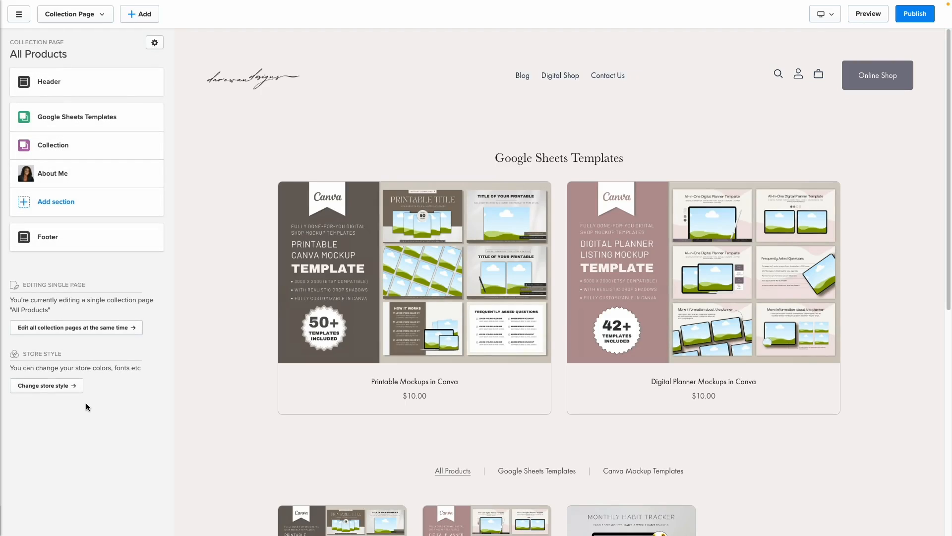
pyautogui.click(154, 44)
pyautogui.click(136, 64)
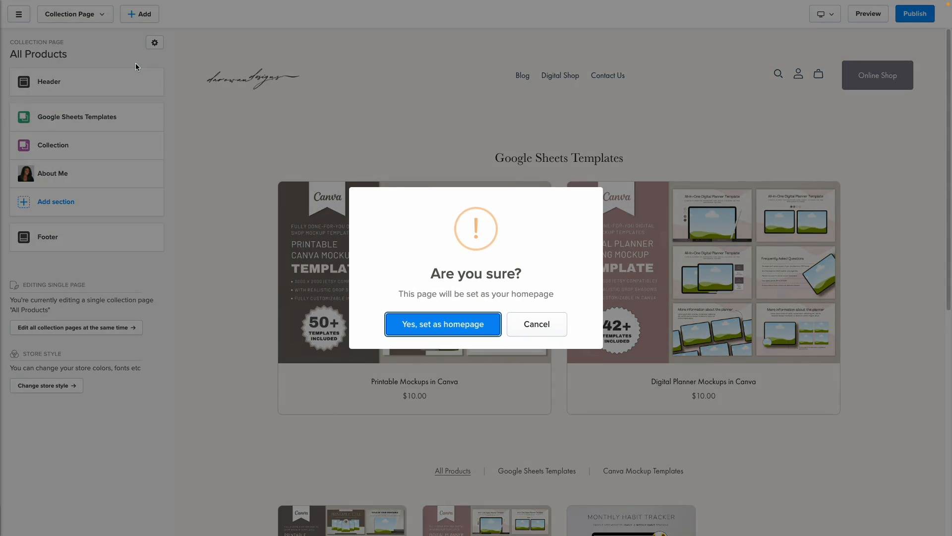
pyautogui.click(449, 325)
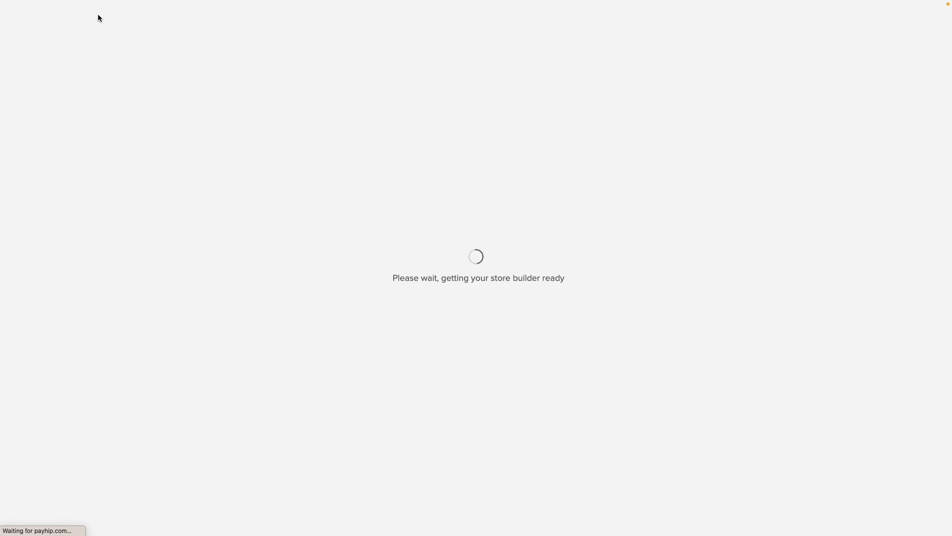
# Open the Home custom page and add the first Image With Text layout, with text over a full-width background image.
pyautogui.click(99, 15)
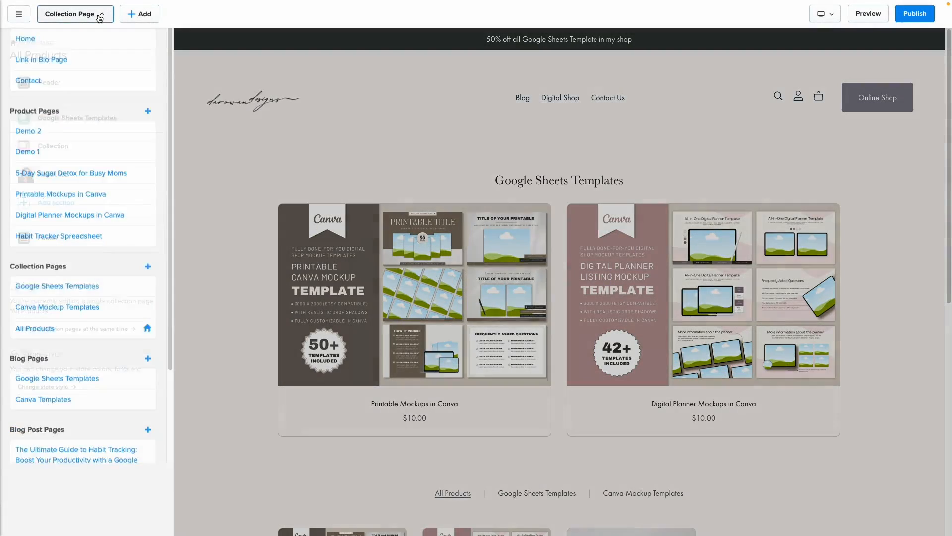
pyautogui.click(25, 112)
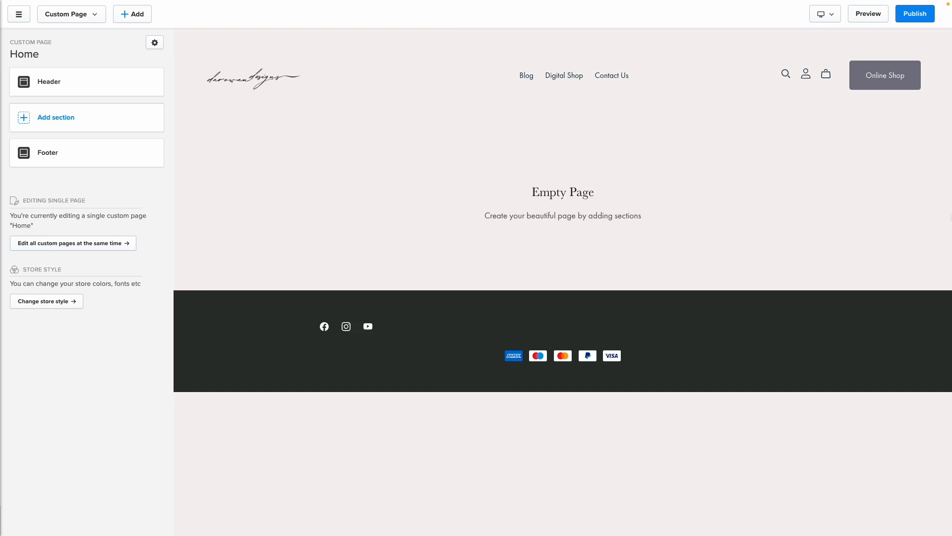
pyautogui.click(42, 122)
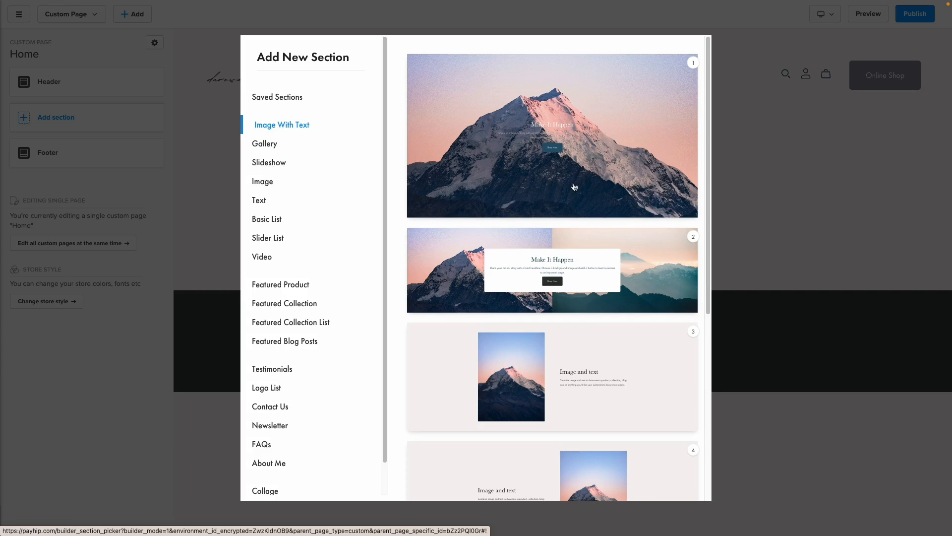
pyautogui.scroll(-1, 555, 156)
pyautogui.scroll(-5, 555, 157)
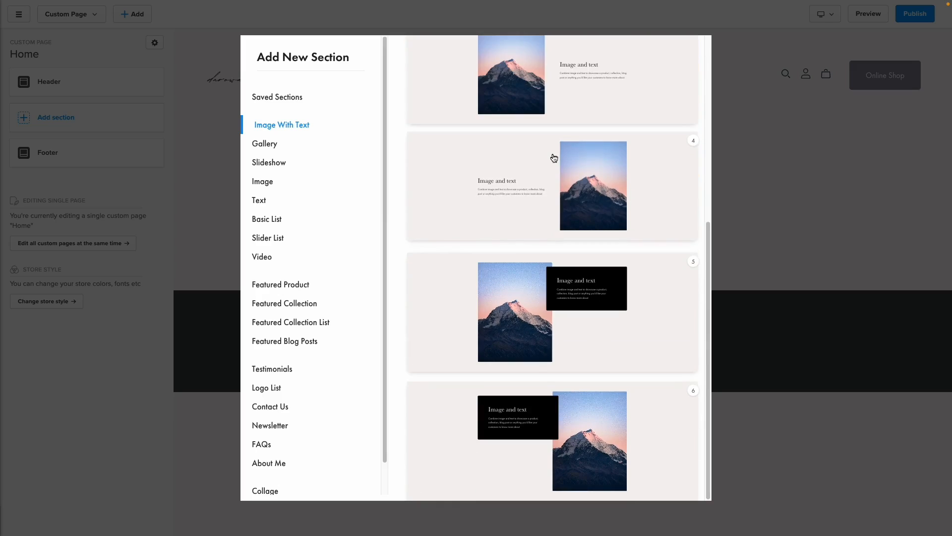
pyautogui.scroll(6, 554, 156)
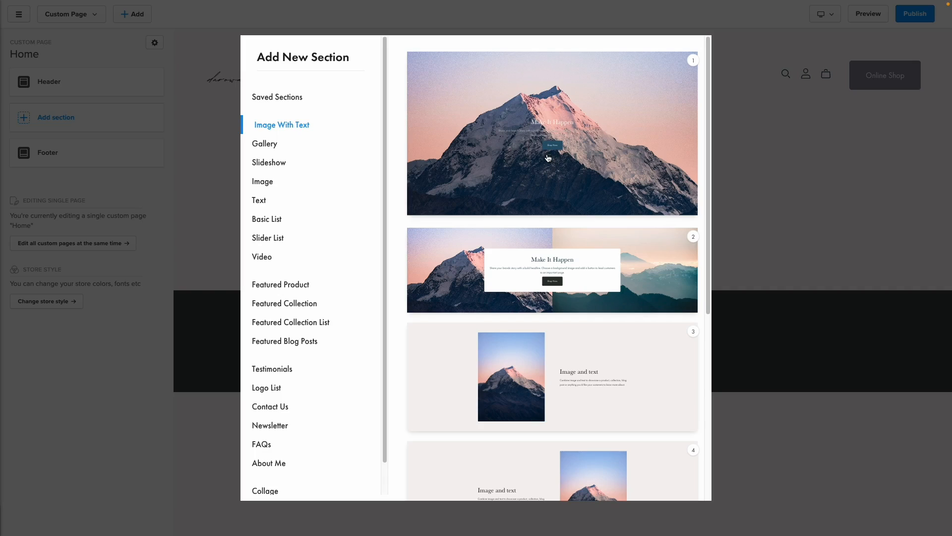
pyautogui.scroll(-1, 555, 308)
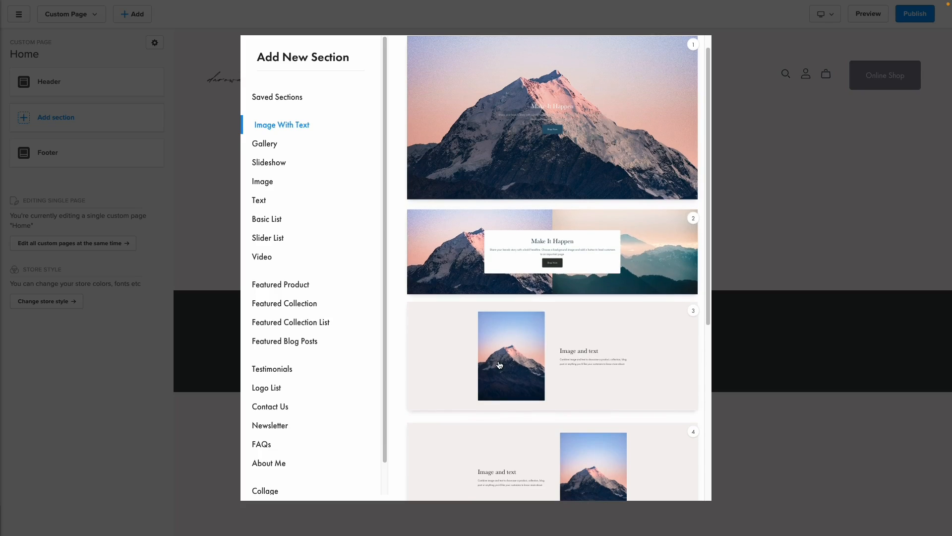
pyautogui.scroll(-4, 496, 364)
pyautogui.scroll(-3, 523, 346)
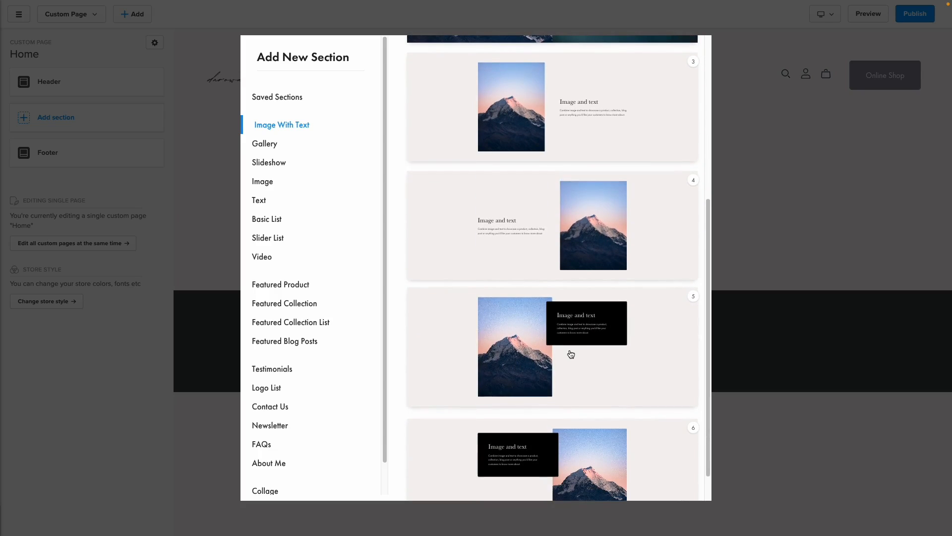
pyautogui.scroll(8, 571, 353)
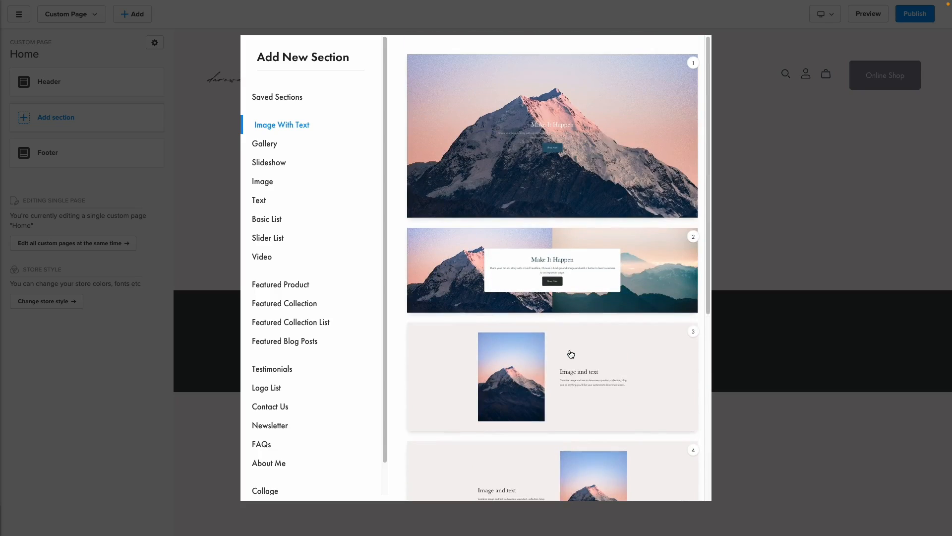
pyautogui.click(561, 140)
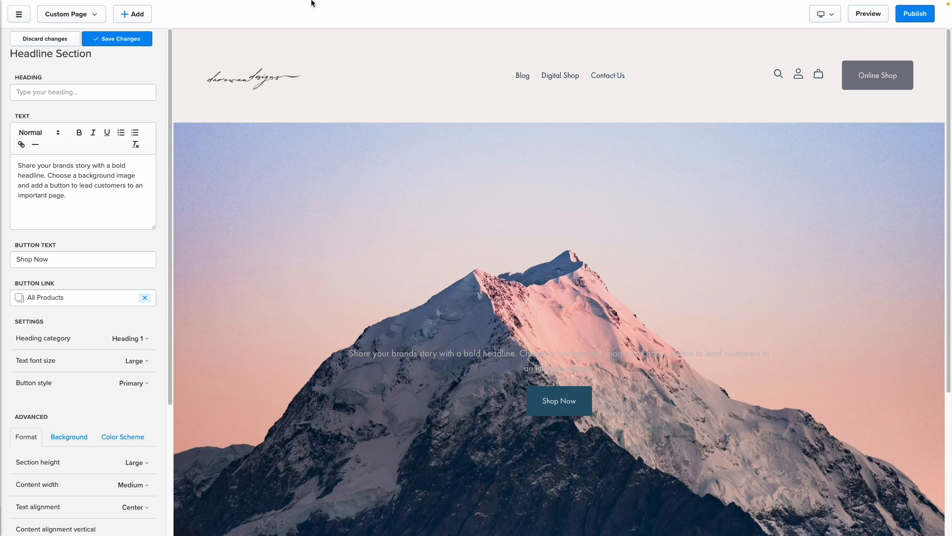
# Set the headline section's heading to "Elevate Your Business with Professional Templates".
pyautogui.click(65, 92)
pyautogui.write('Elevate Your Business with Professional Digital Templates')
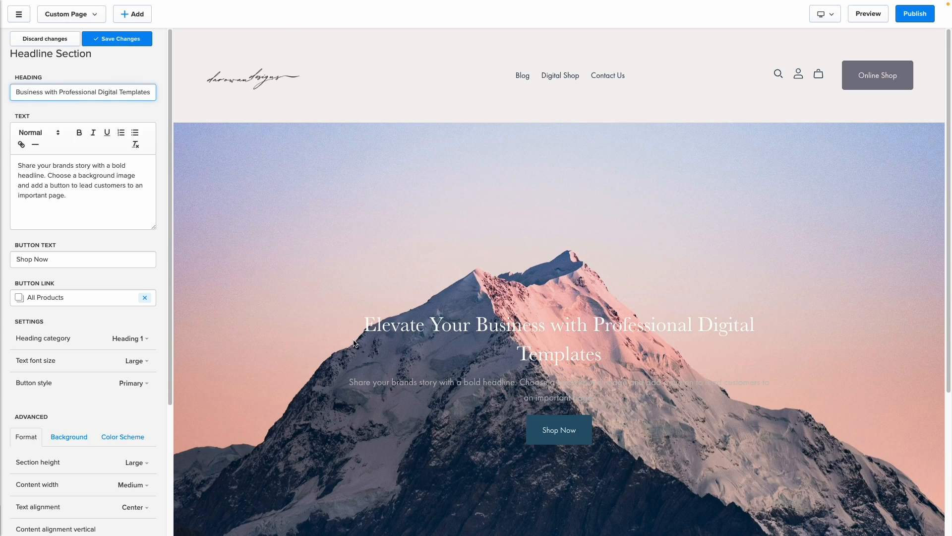
pyautogui.doubleClick(108, 92)
pyautogui.press('BackSpace')
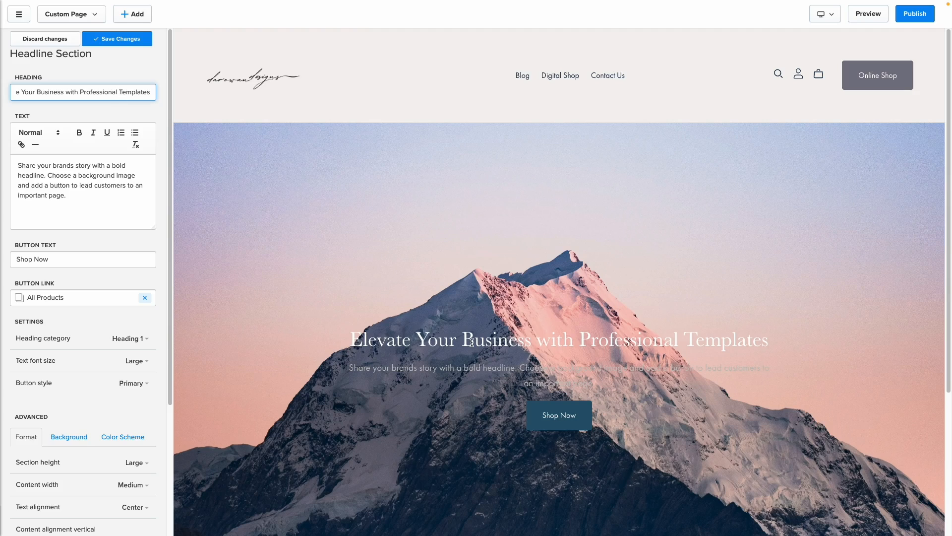
# Replace the section's text with "Discover a range of customizable Canva templates and Google Sheets designed to streamline your workflow and boost your brand's impact.".
pyautogui.tripleClick(48, 180)
pyautogui.press('BackSpace')
pyautogui.write("Discover a range of customizable Canva templates and Google Sheets designed to streamline your workflow and boost your brand's impact.")
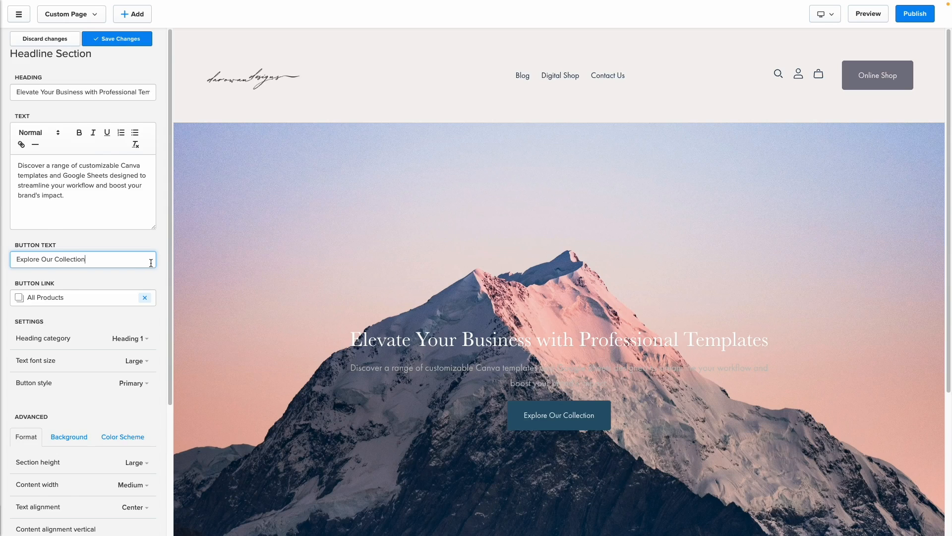
# Replace the headline button's link with the Google Sheets Templates collection.
pyautogui.scroll(-1, 150, 263)
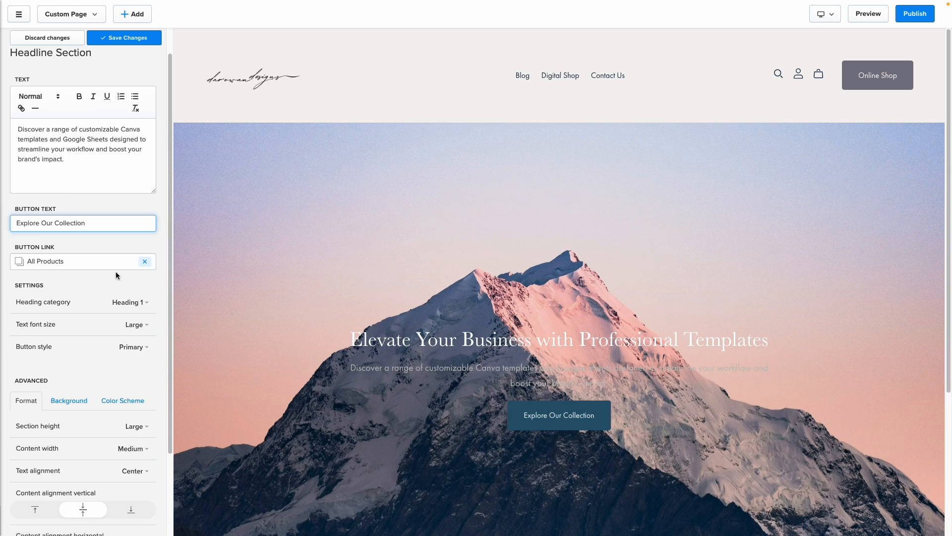
pyautogui.click(143, 262)
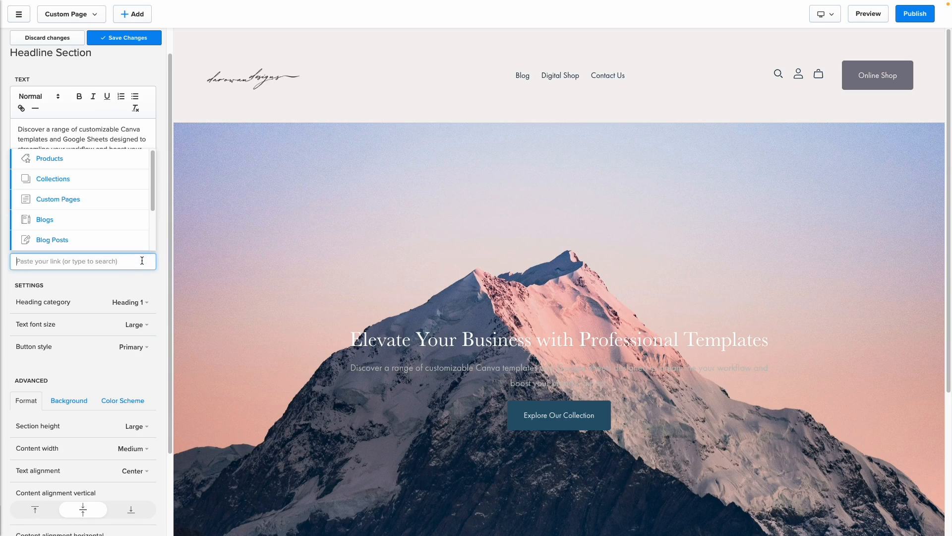
pyautogui.click(58, 181)
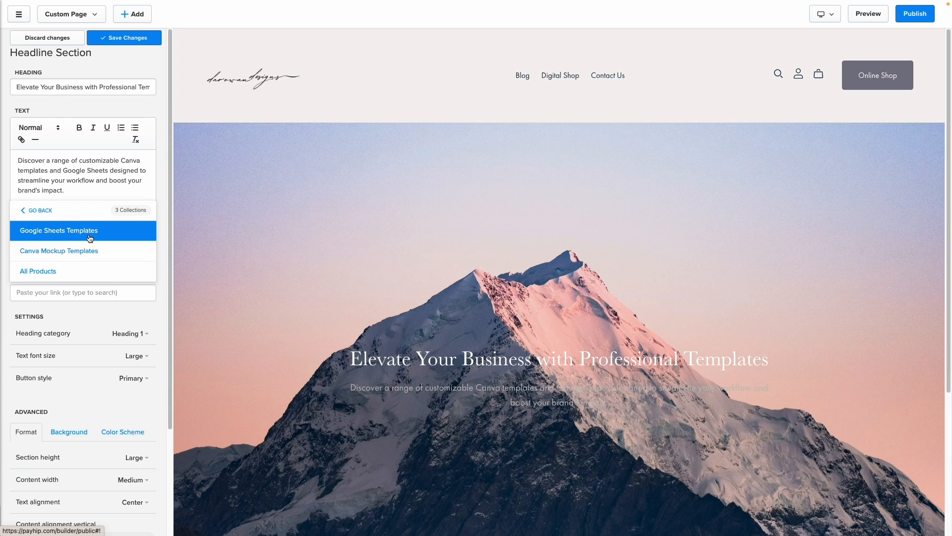
pyautogui.click(88, 236)
# Try Heading 2 as the headline section's heading category and switch it back to Heading 1.
pyautogui.scroll(-3, 84, 301)
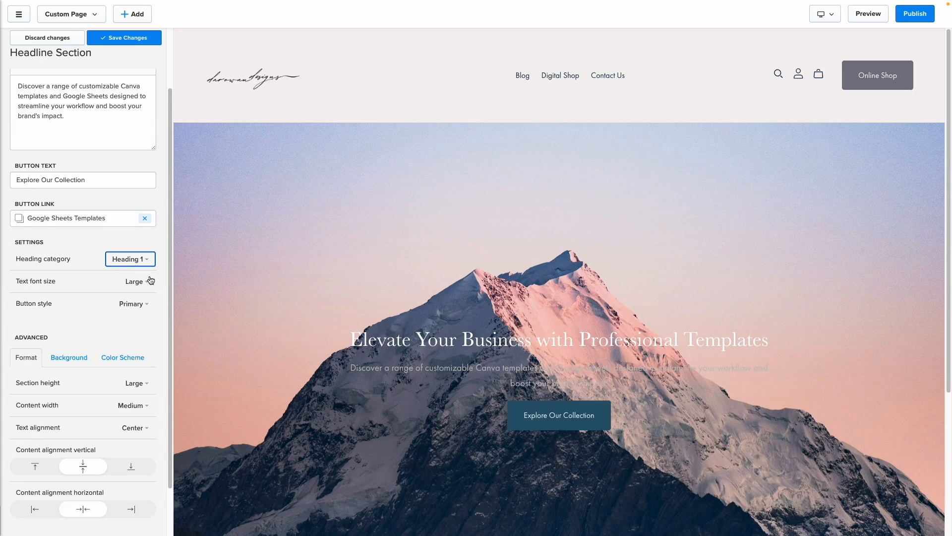
pyautogui.tripleClick(490, 337)
pyautogui.click(430, 338)
pyautogui.click(145, 266)
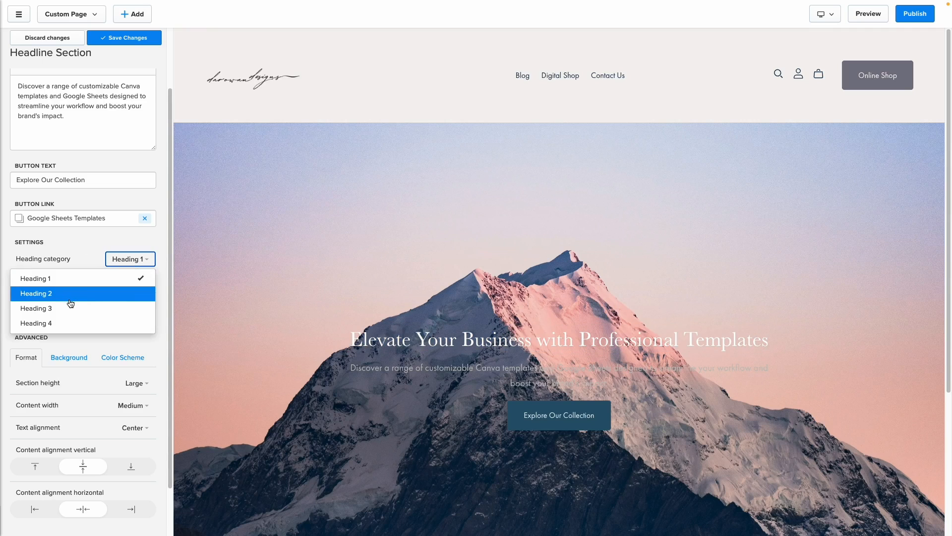
pyautogui.click(70, 294)
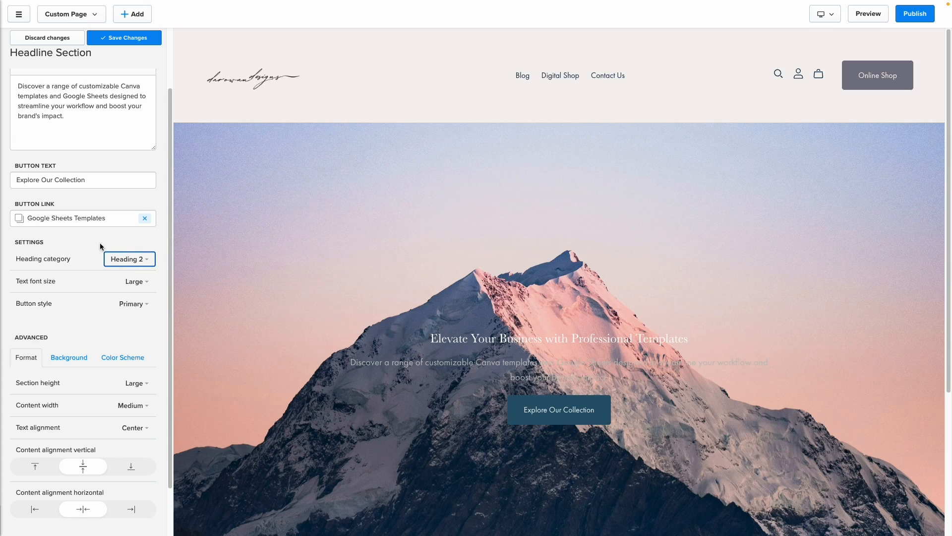
pyautogui.click(134, 261)
pyautogui.click(114, 280)
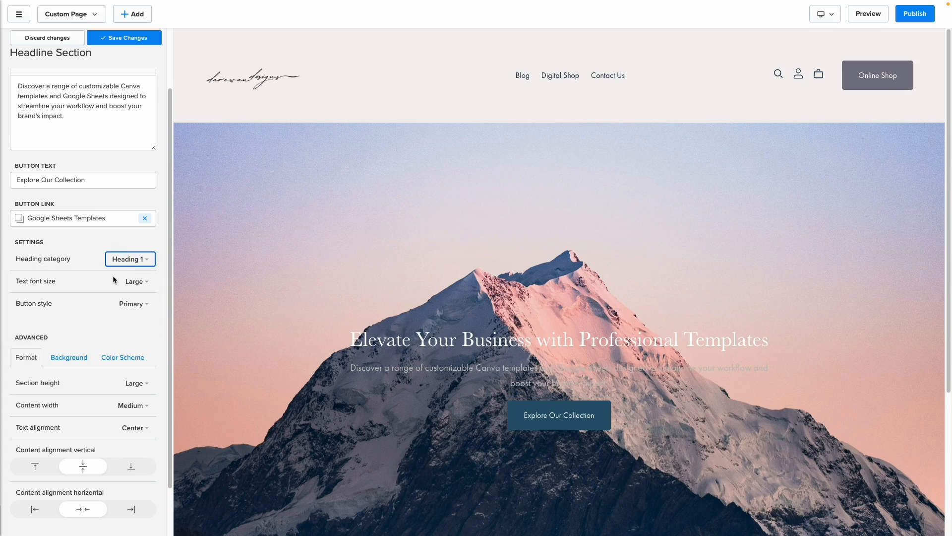
# Try the Medium and Small text font sizes in the headline section and return the size to Large.
pyautogui.scroll(-1, 127, 292)
pyautogui.click(133, 234)
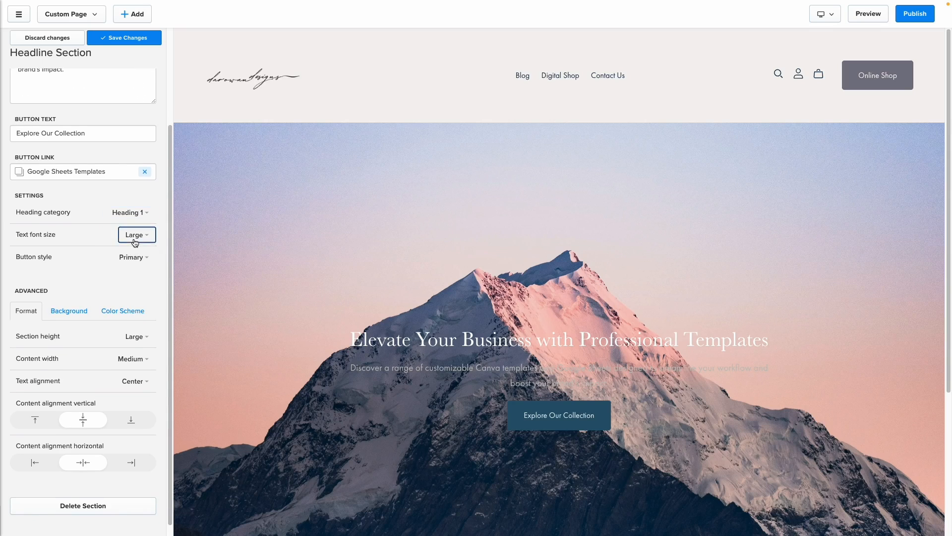
pyautogui.click(59, 273)
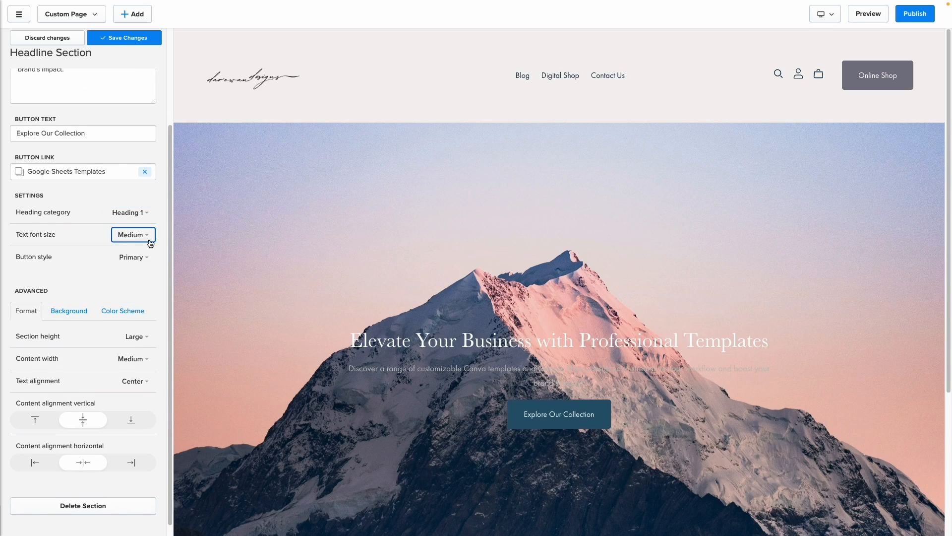
pyautogui.click(132, 235)
pyautogui.click(92, 279)
pyautogui.click(135, 233)
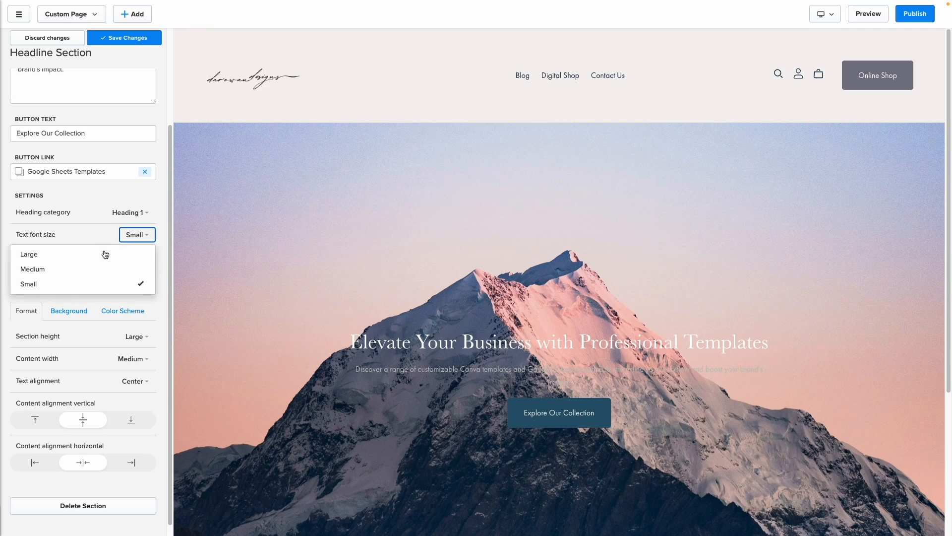
pyautogui.click(73, 260)
# Try the Secondary button style for the headline button and restore the Primary style.
pyautogui.scroll(-1, 114, 298)
pyautogui.click(133, 248)
pyautogui.click(97, 281)
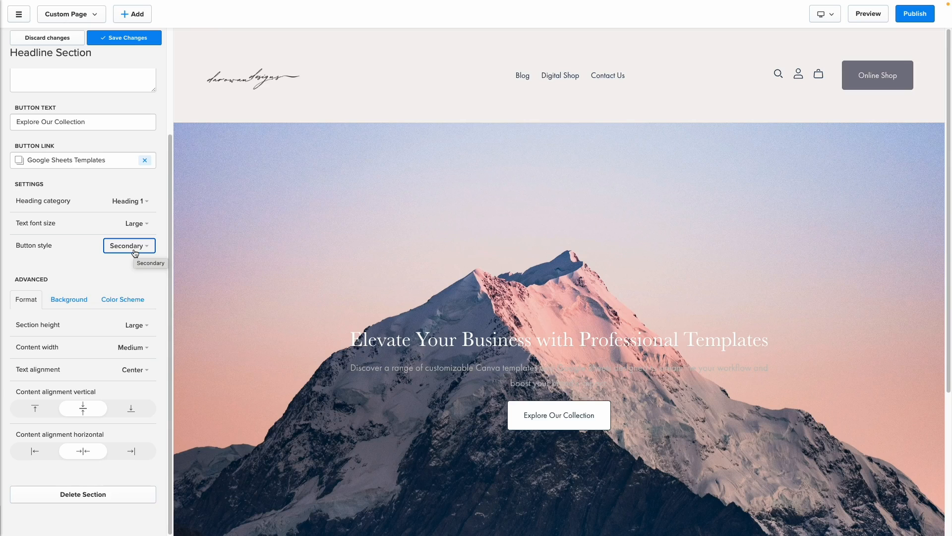
pyautogui.click(135, 252)
pyautogui.click(61, 274)
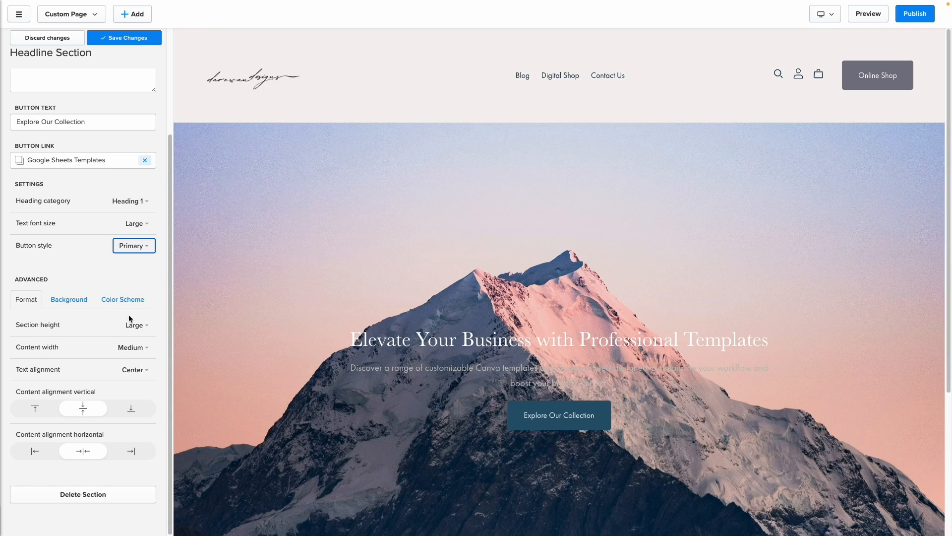
# Set the headline section's height to Medium.
pyautogui.scroll(-2, 360, 307)
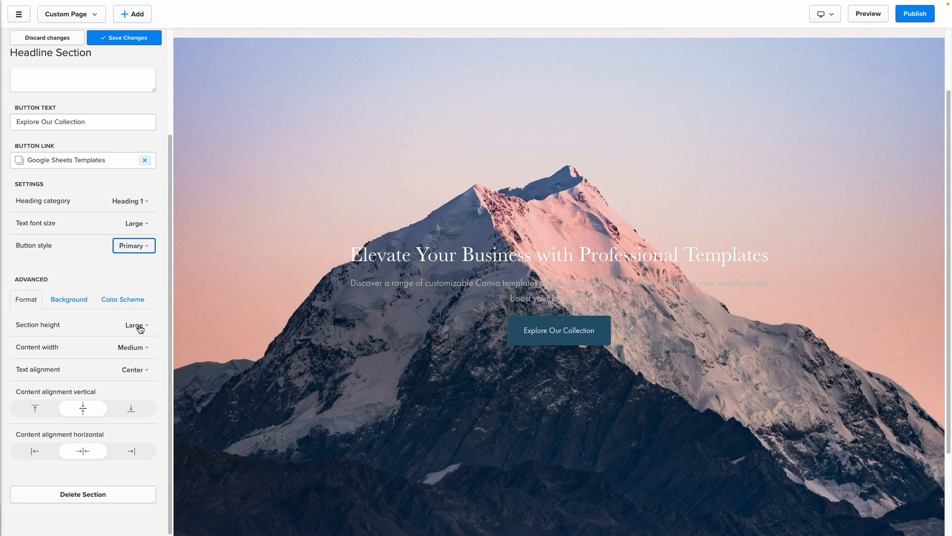
pyautogui.click(140, 329)
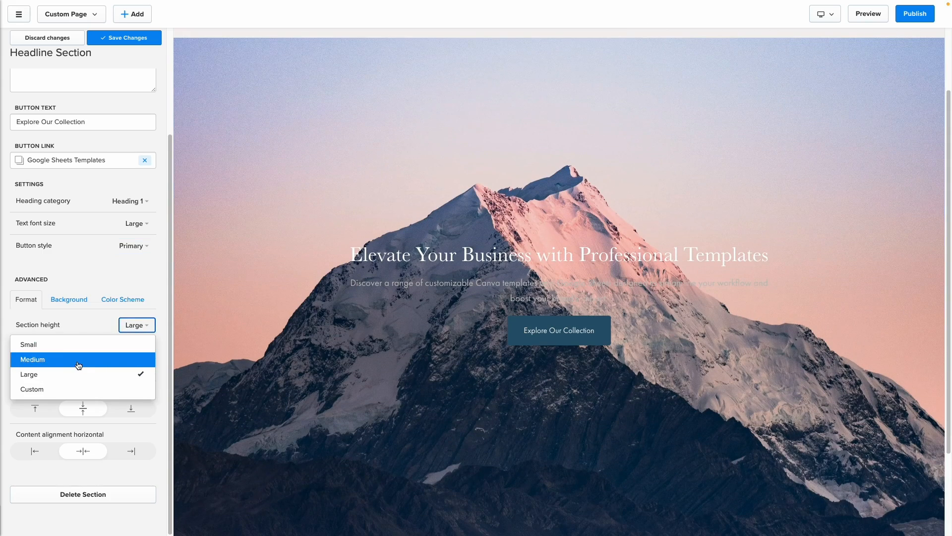
pyautogui.click(78, 362)
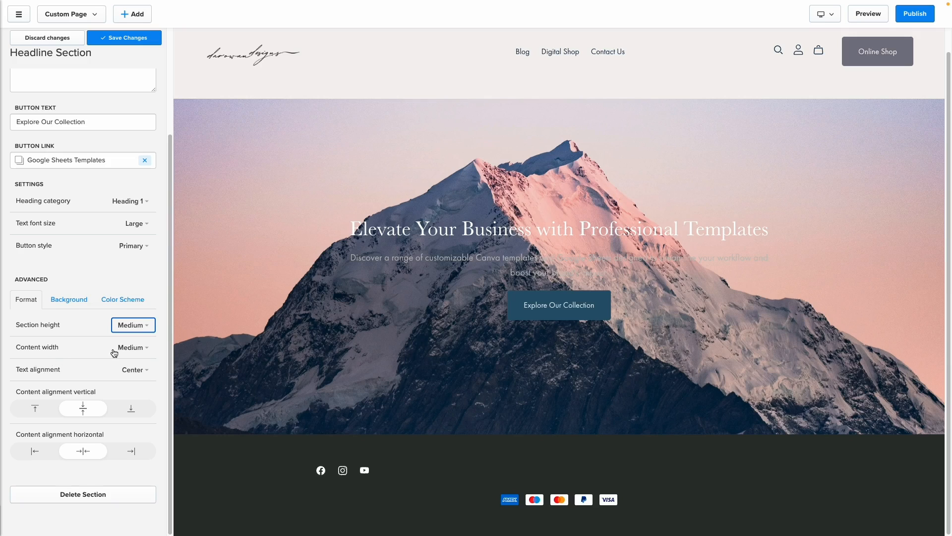
# Try a Small content width for the headline section and set it back to Medium.
pyautogui.click(141, 350)
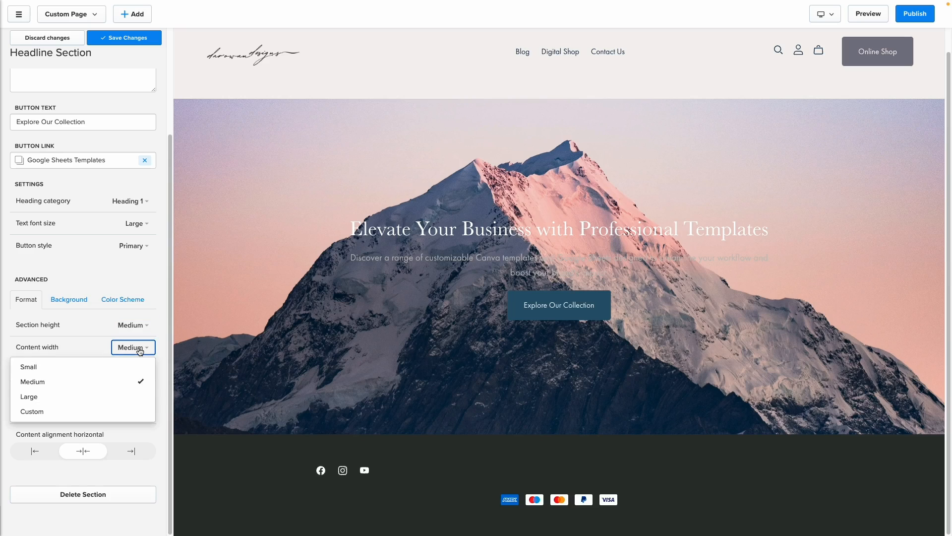
pyautogui.click(82, 368)
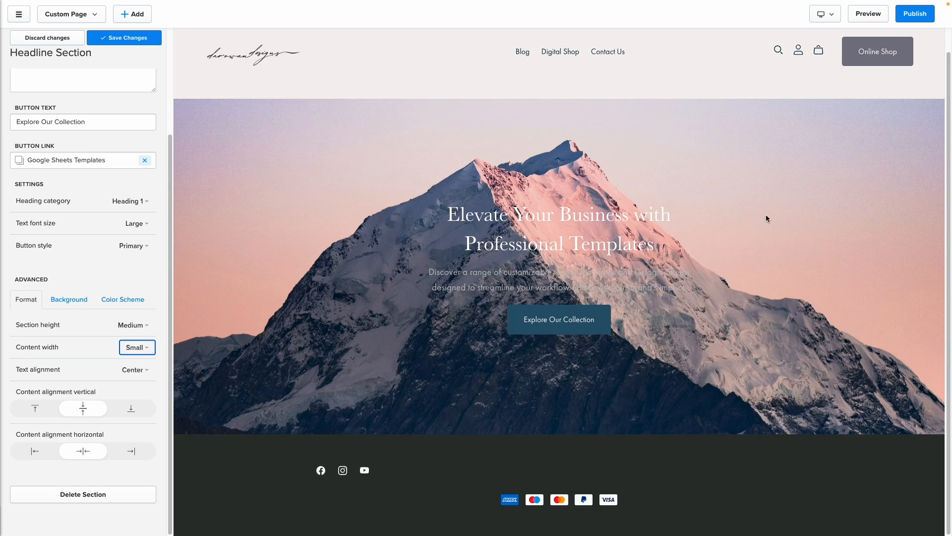
pyautogui.moveTo(448, 211); pyautogui.dragTo(710, 298)
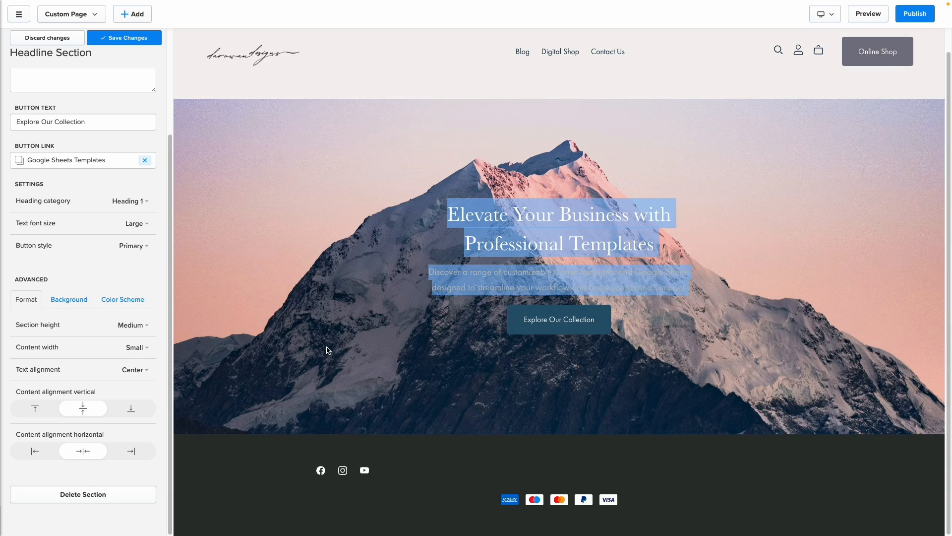
pyautogui.click(149, 347)
pyautogui.click(65, 383)
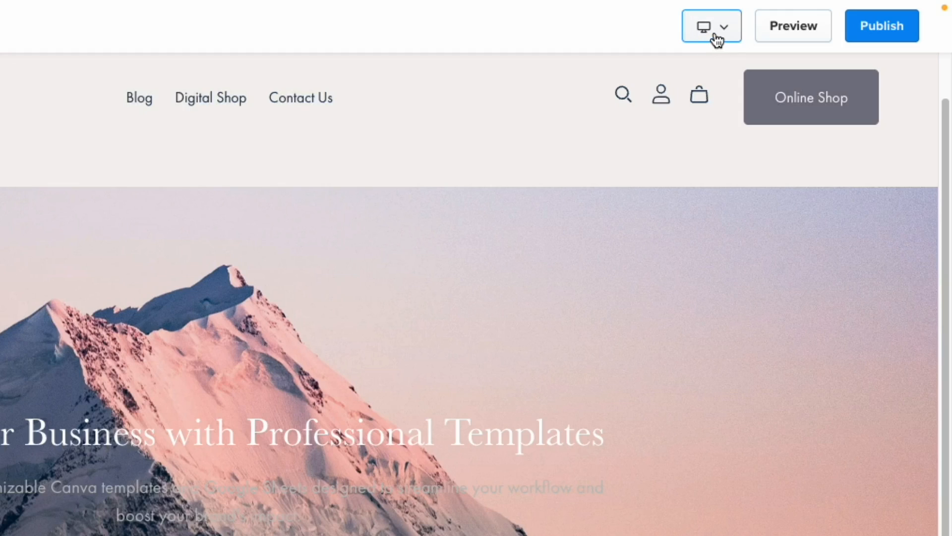
# Check the page in the mobile view and return to the desktop view.
pyautogui.click(715, 40)
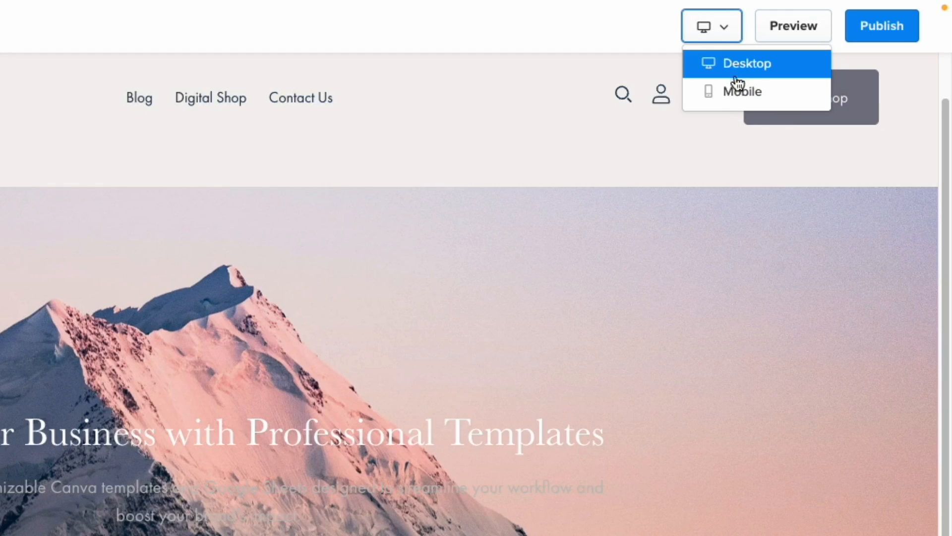
pyautogui.click(737, 94)
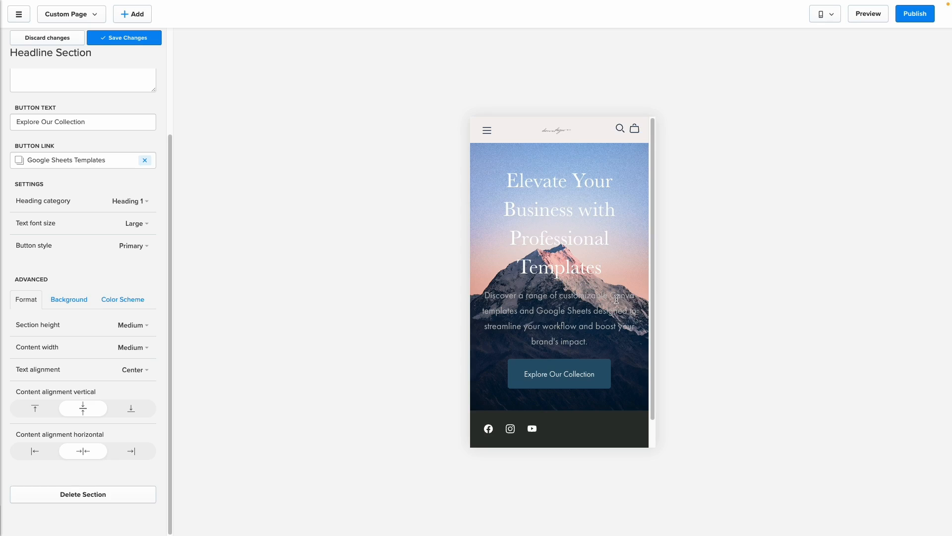
pyautogui.click(825, 13)
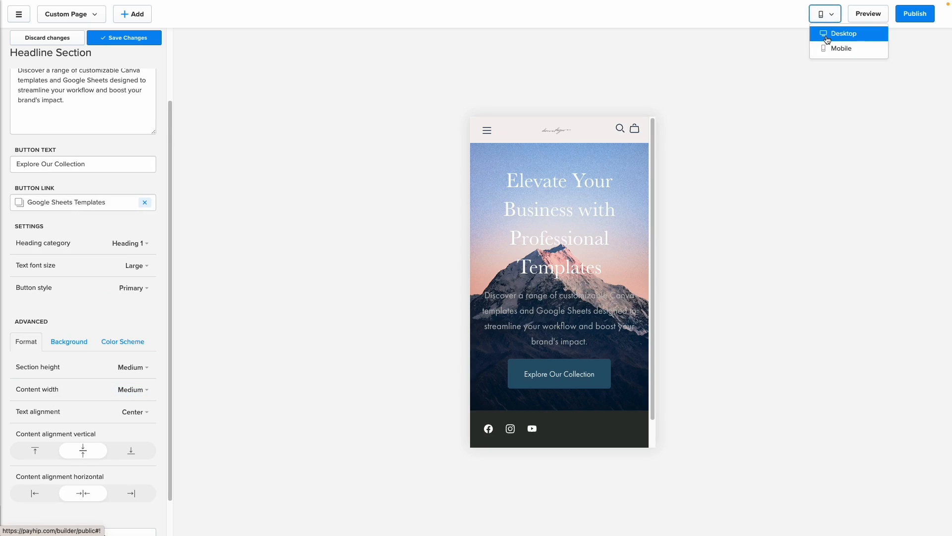
pyautogui.click(826, 37)
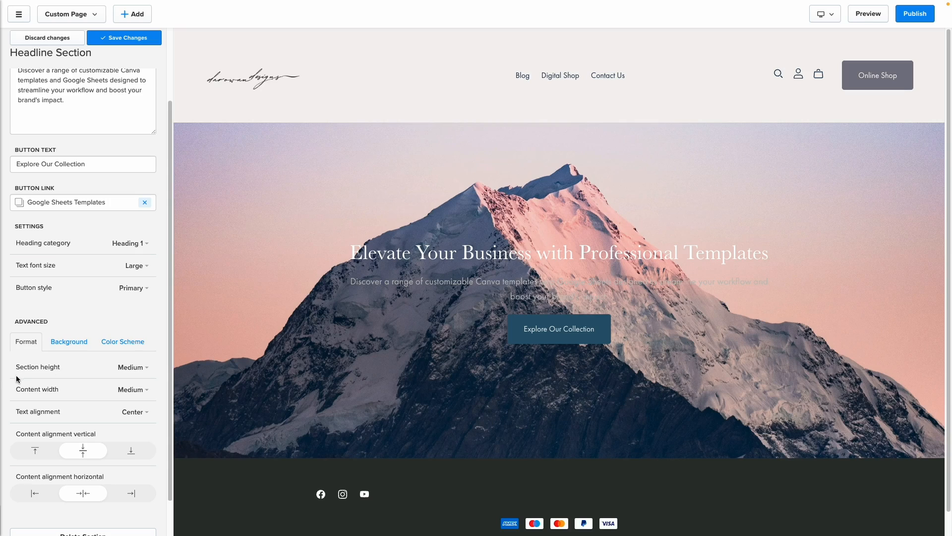
# Try Left text alignment in the headline section and set the alignment back to Center.
pyautogui.click(137, 416)
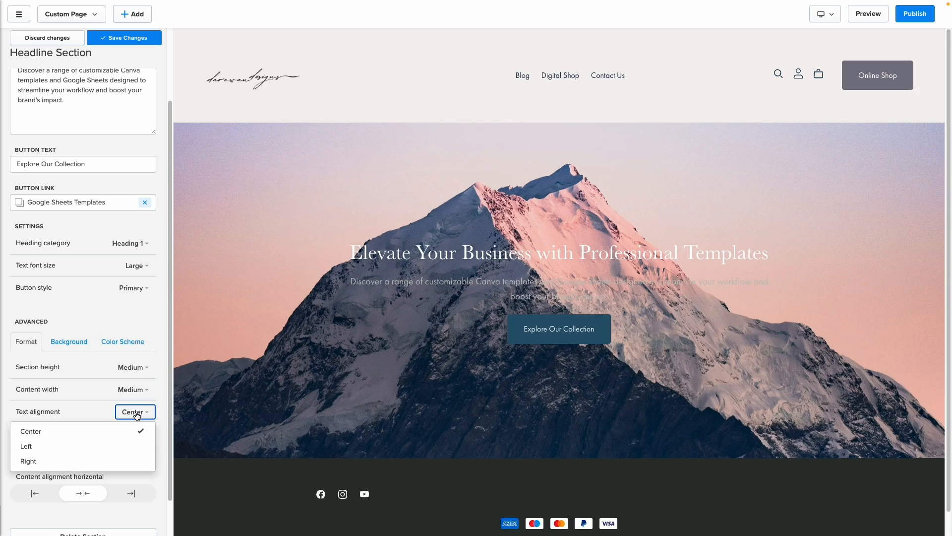
pyautogui.click(59, 450)
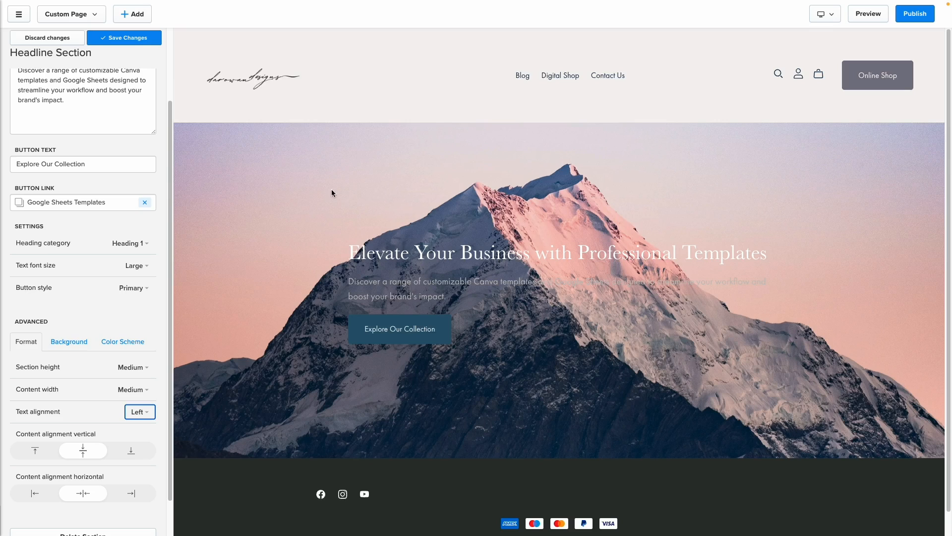
pyautogui.click(141, 413)
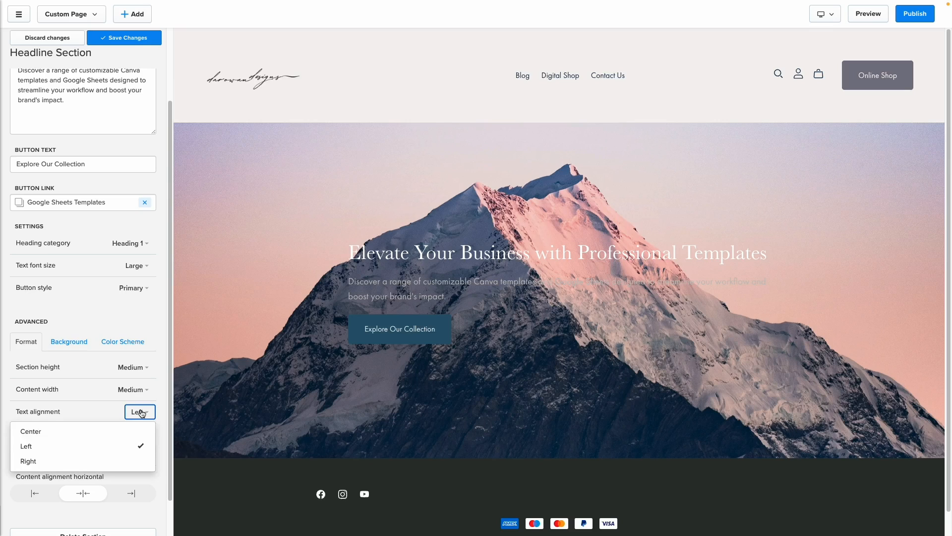
pyautogui.click(84, 433)
# Replace the headline section's mountain background with the library photo of a potted plant and spiral notebook.
pyautogui.scroll(-1, 127, 408)
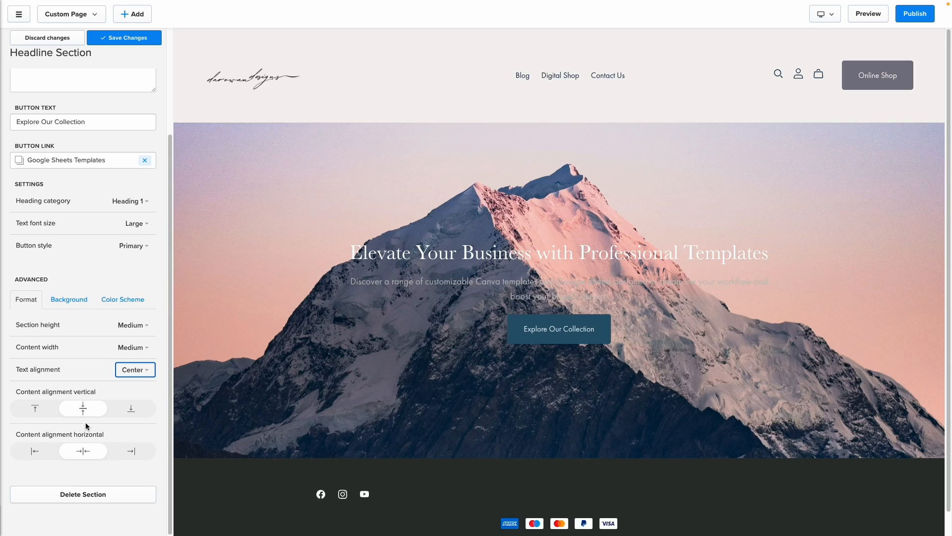
pyautogui.click(68, 299)
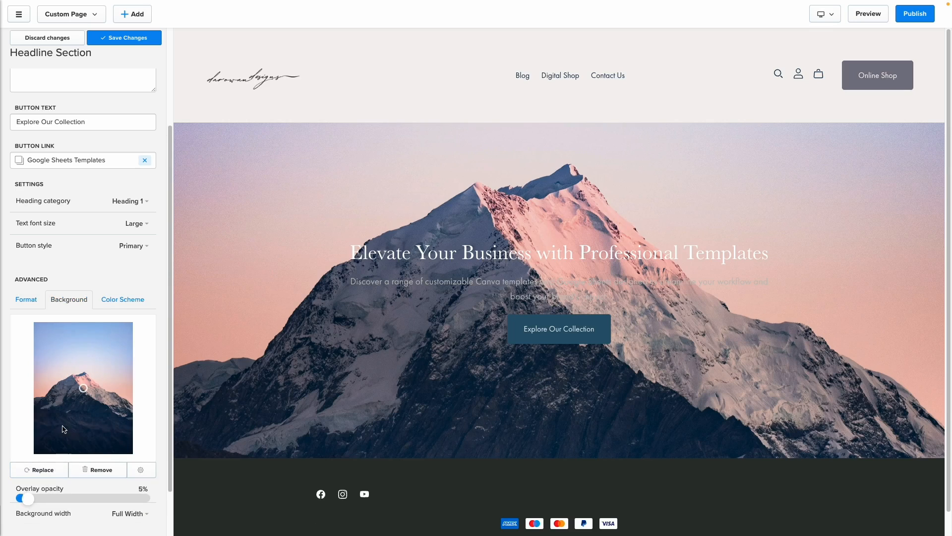
pyautogui.click(95, 473)
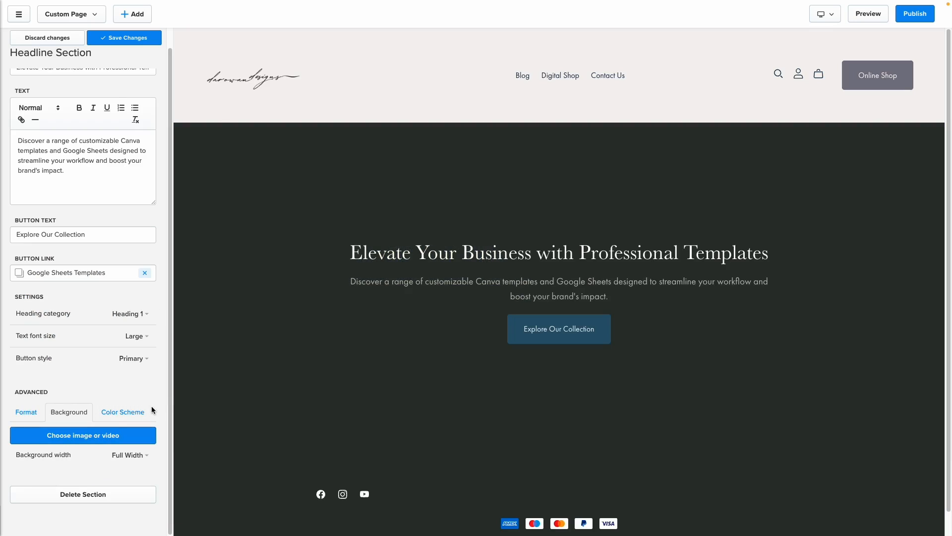
pyautogui.click(64, 436)
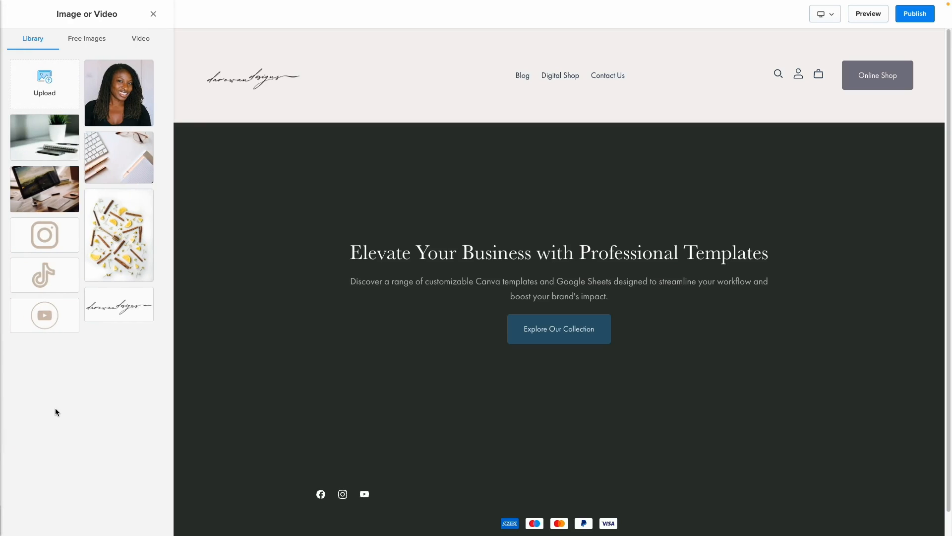
pyautogui.click(54, 139)
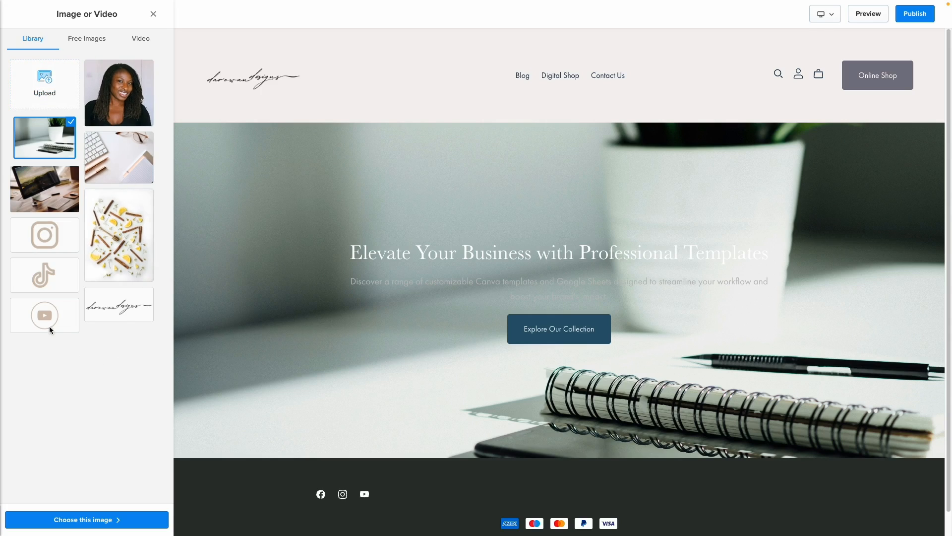
pyautogui.click(69, 520)
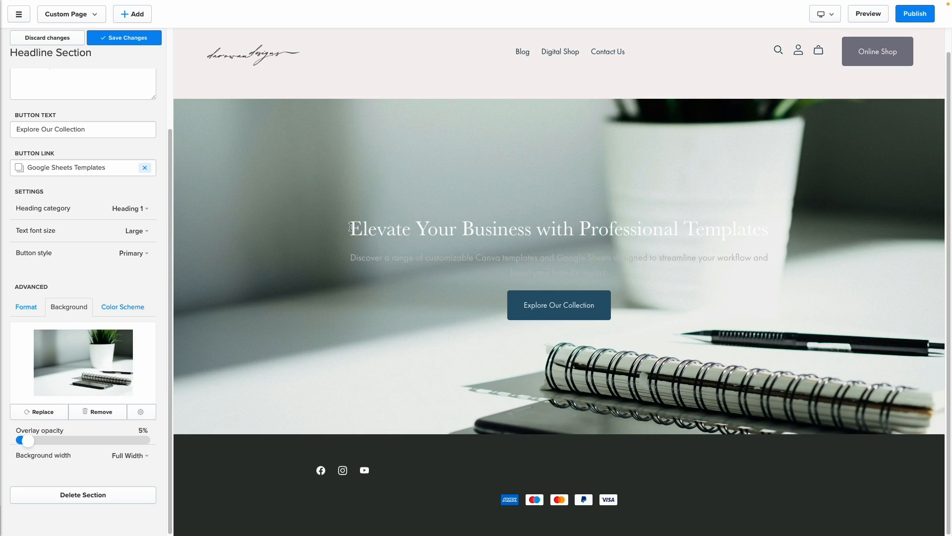
# Raise the background image's overlay opacity to 71% to make the headline text readable.
pyautogui.moveTo(351, 227); pyautogui.dragTo(717, 259)
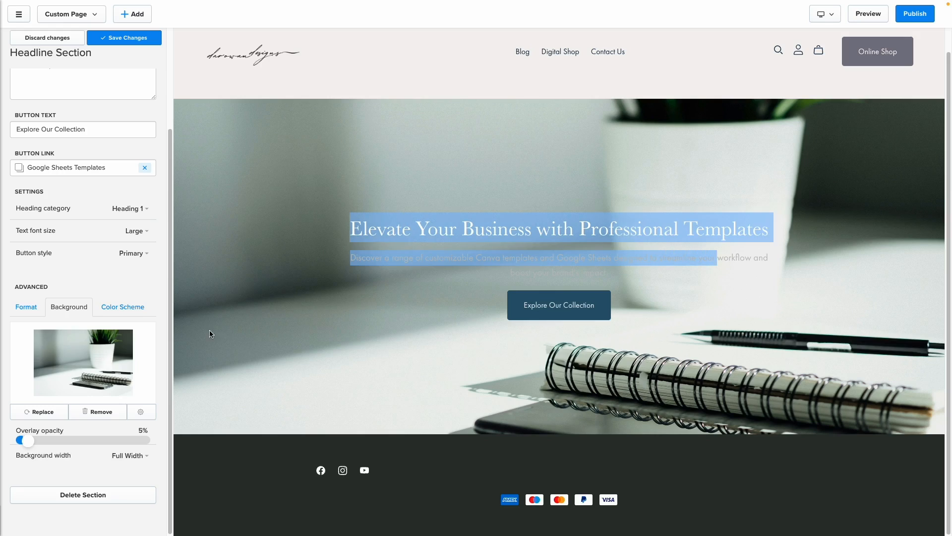
pyautogui.click(153, 292)
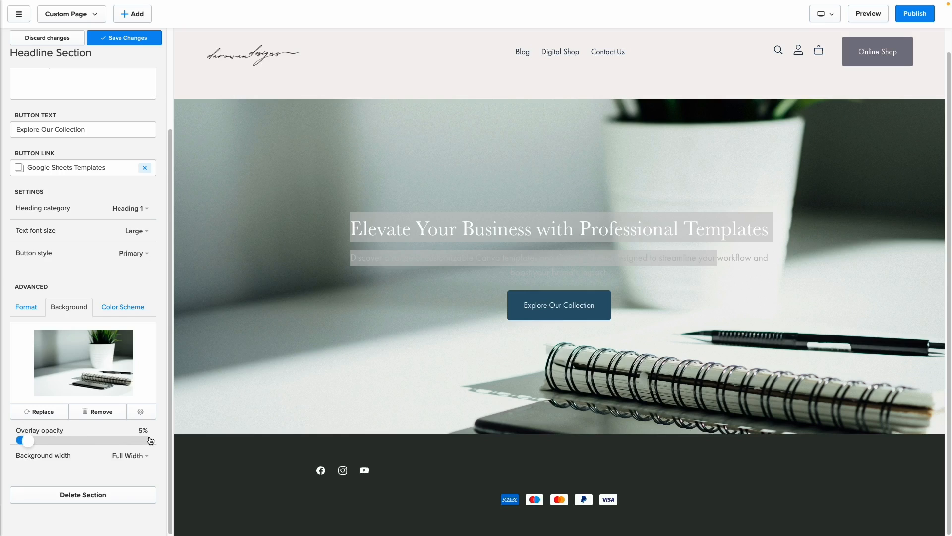
pyautogui.moveTo(38, 444); pyautogui.dragTo(55, 441)
pyautogui.moveTo(84, 442); pyautogui.dragTo(116, 440)
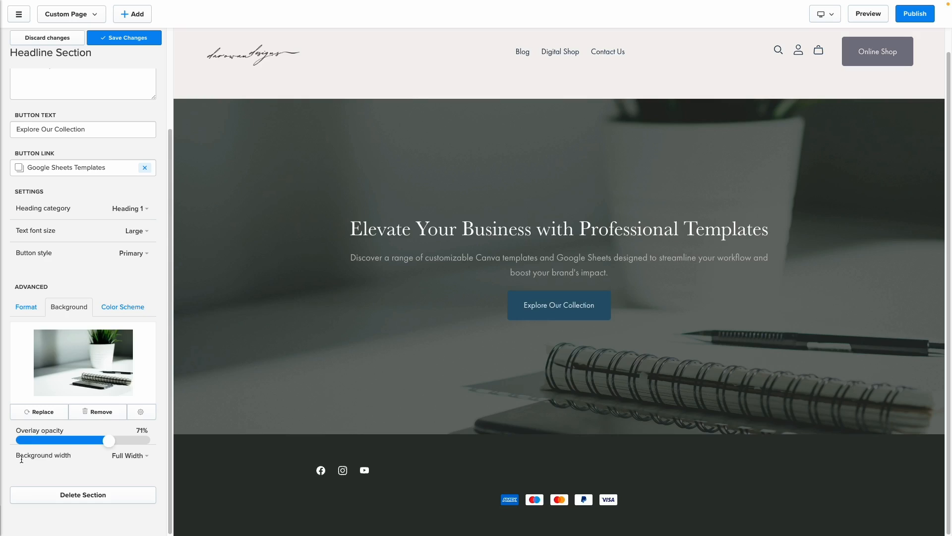
# Try the White, Light, Dark and Highlight color schemes on the headline section and settle on Black.
pyautogui.click(121, 306)
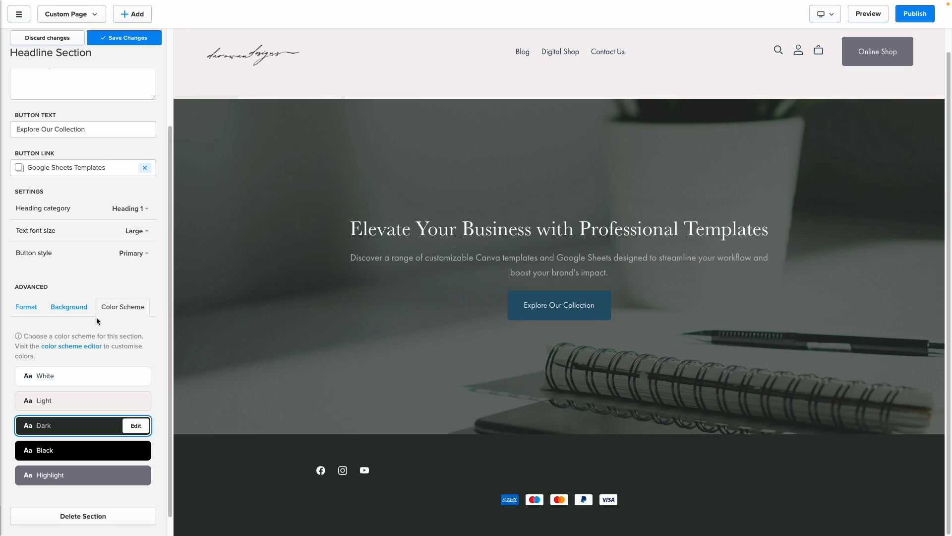
pyautogui.click(96, 381)
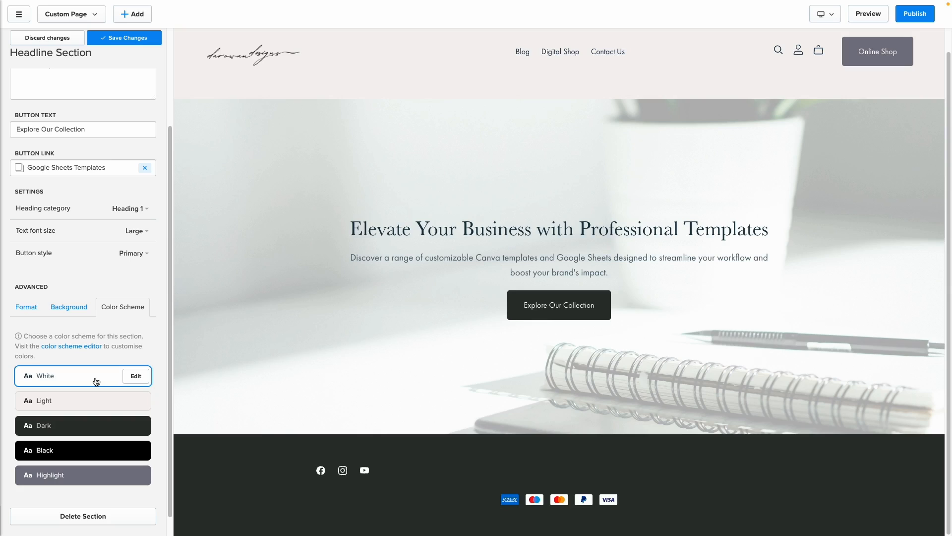
pyautogui.click(93, 401)
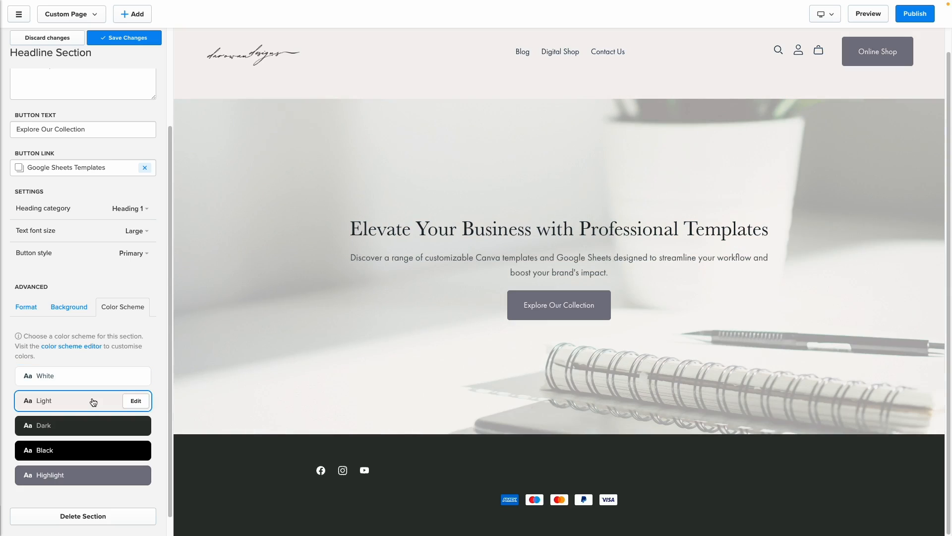
pyautogui.click(79, 430)
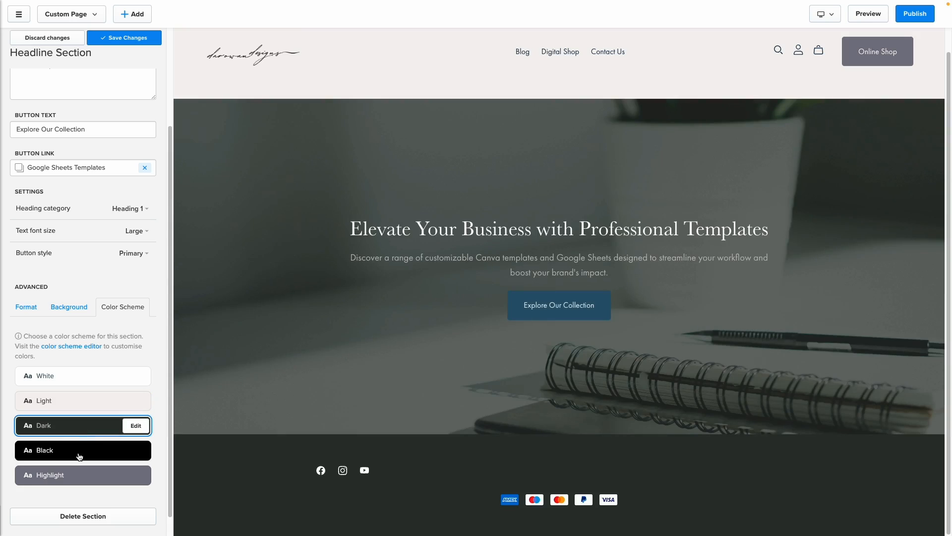
pyautogui.click(79, 455)
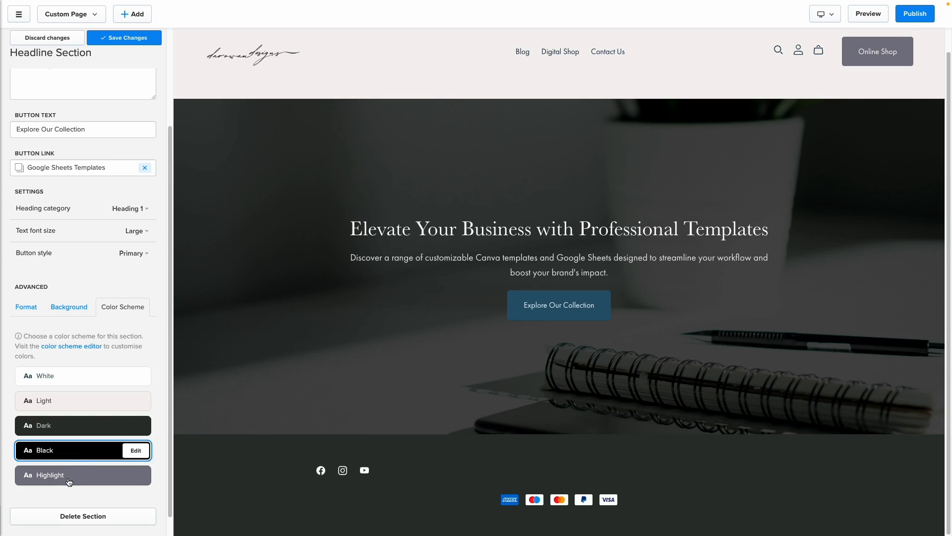
pyautogui.click(69, 481)
pyautogui.click(75, 453)
# Lower the headline background image's overlay opacity to 49%.
pyautogui.click(63, 308)
pyautogui.moveTo(103, 443); pyautogui.dragTo(82, 443)
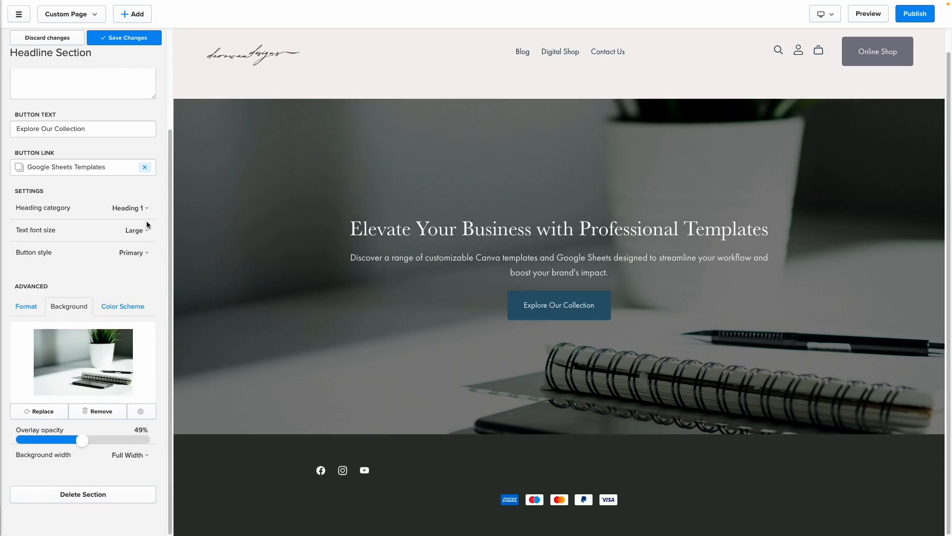
pyautogui.scroll(3, 64, 223)
# Save the headline section and check off the Section #1 item in the Google Docs checklist.
pyautogui.click(119, 37)
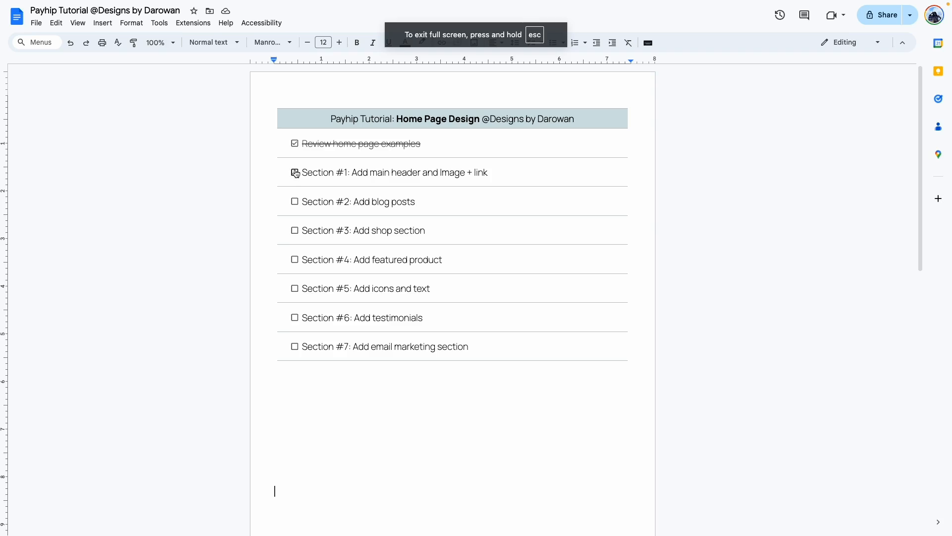
pyautogui.click(295, 173)
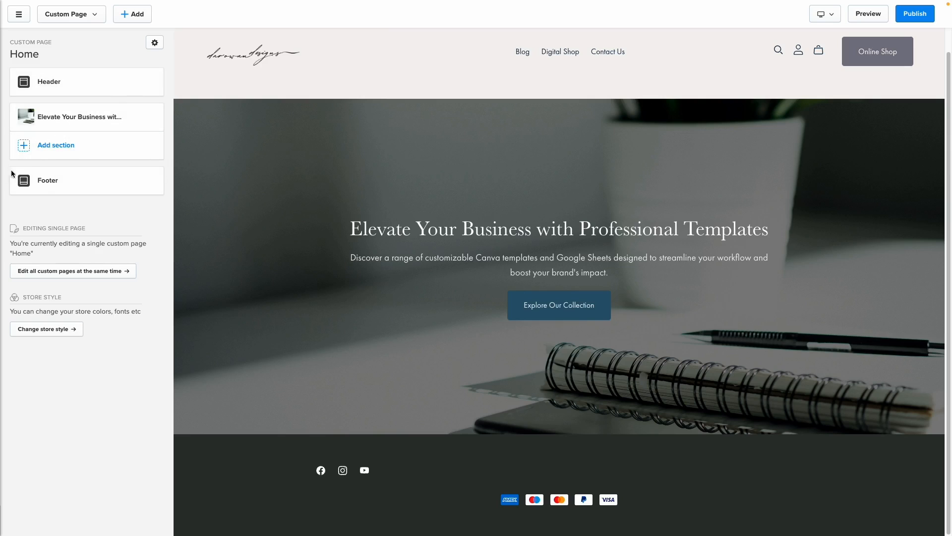
# Add a Featured Blog Posts section below the headline section on the Home page.
pyautogui.click(63, 149)
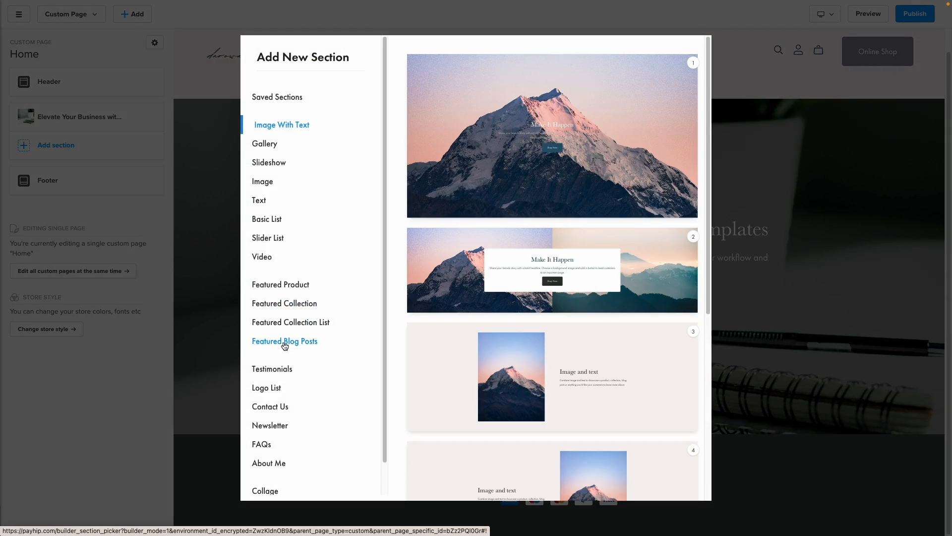
pyautogui.click(285, 346)
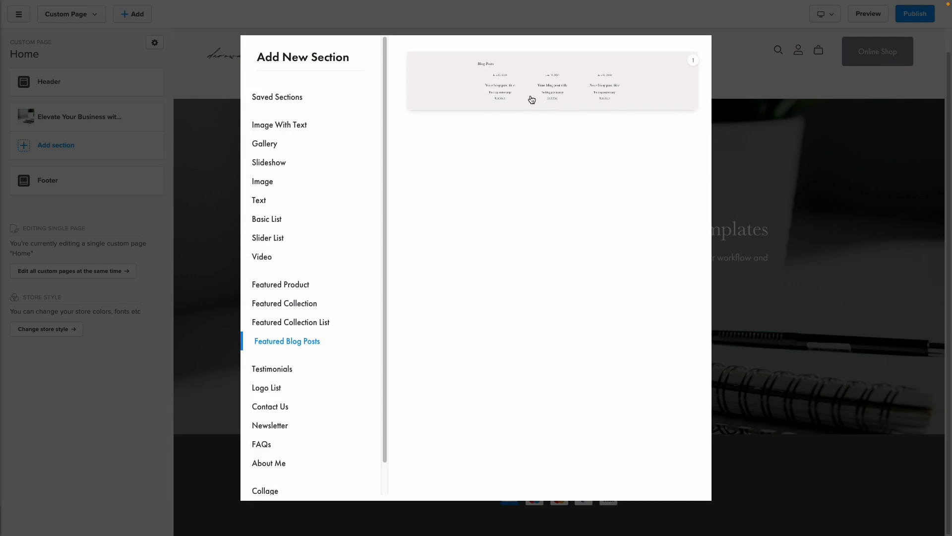
pyautogui.click(531, 100)
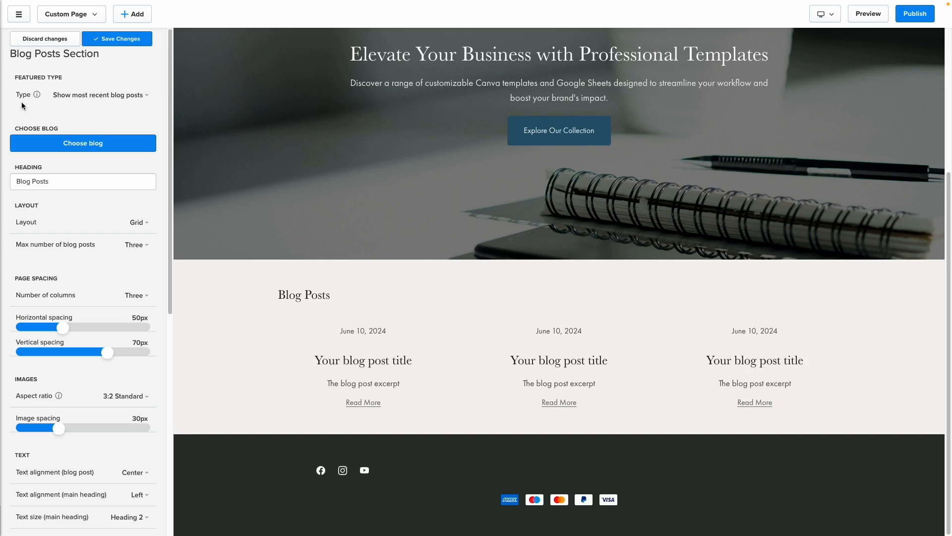
# Check the featured type options and change the blog section's heading to "Recent Blog Posts".
pyautogui.click(62, 95)
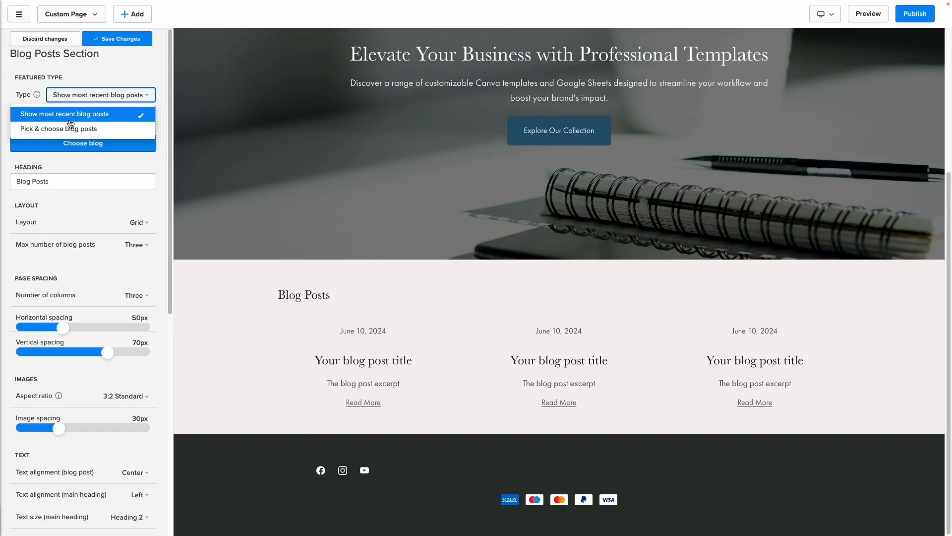
pyautogui.click(16, 181)
pyautogui.write('Recent')
pyautogui.click(95, 207)
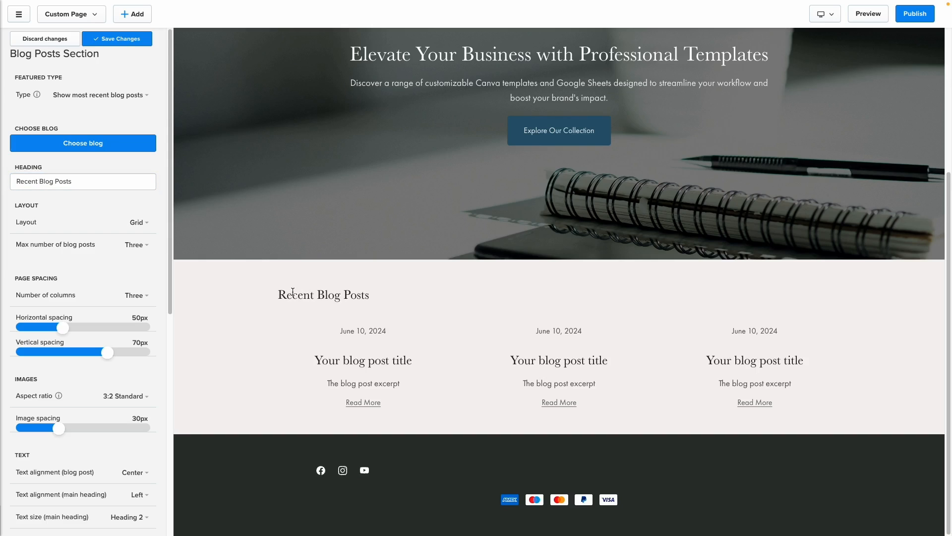
pyautogui.moveTo(284, 296); pyautogui.dragTo(366, 295)
pyautogui.scroll(-1, 124, 183)
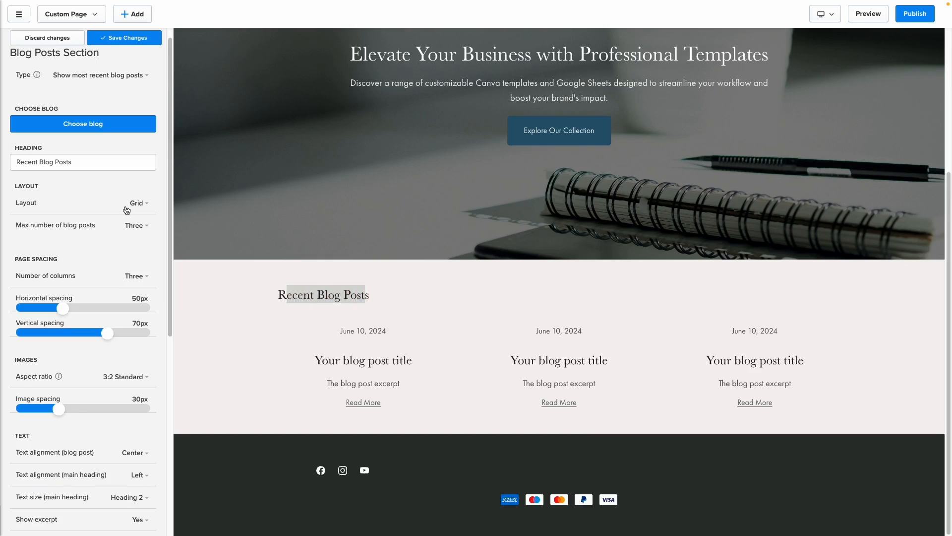
# Try the Side By Side, Alternating Side By Side and Single Column layouts for the blog section and return to Grid.
pyautogui.click(134, 204)
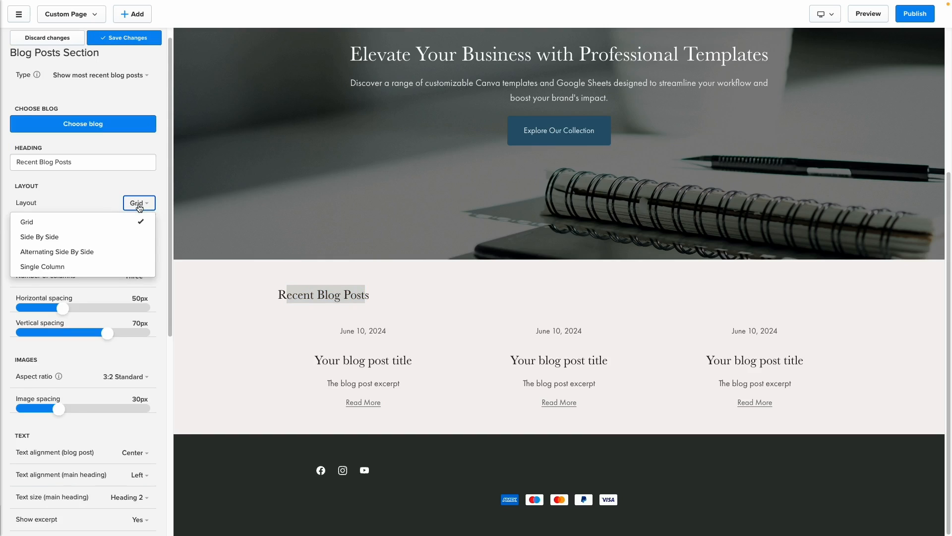
pyautogui.click(69, 239)
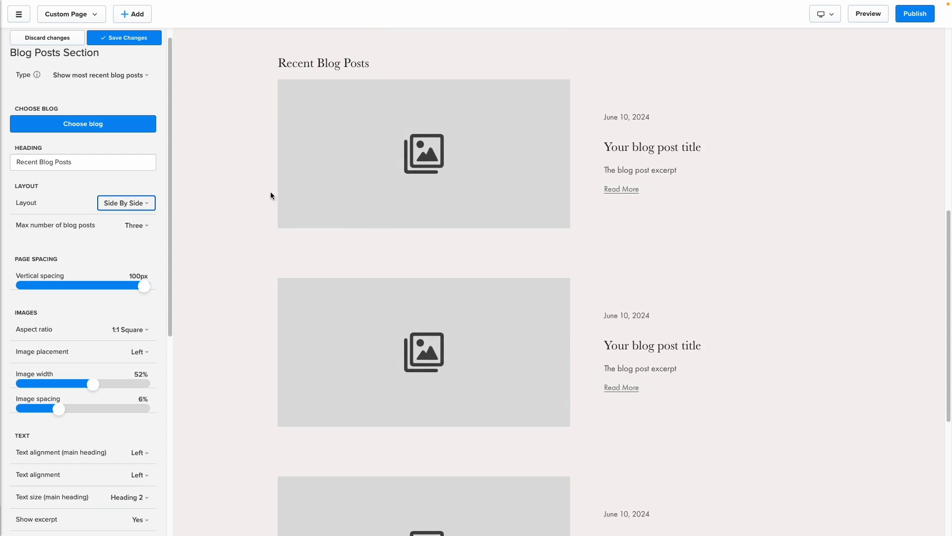
pyautogui.click(127, 204)
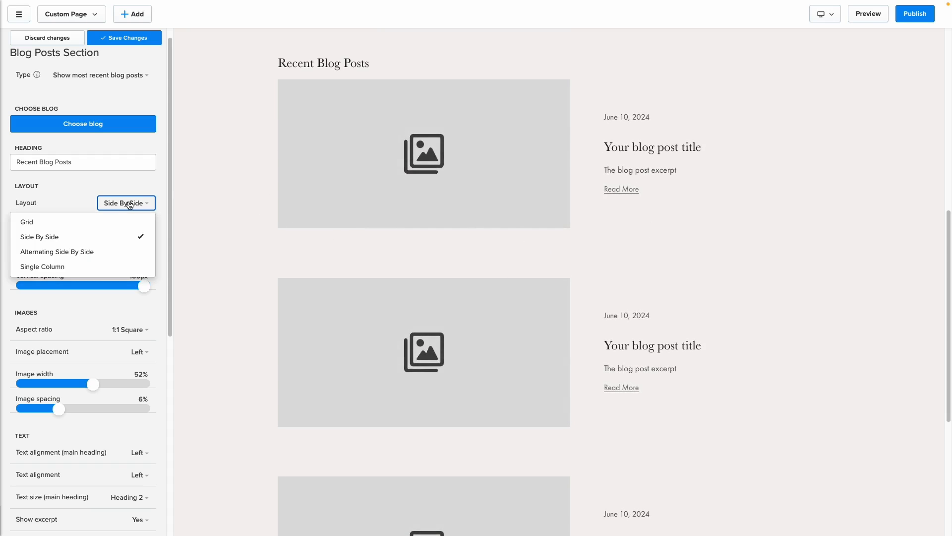
pyautogui.click(56, 248)
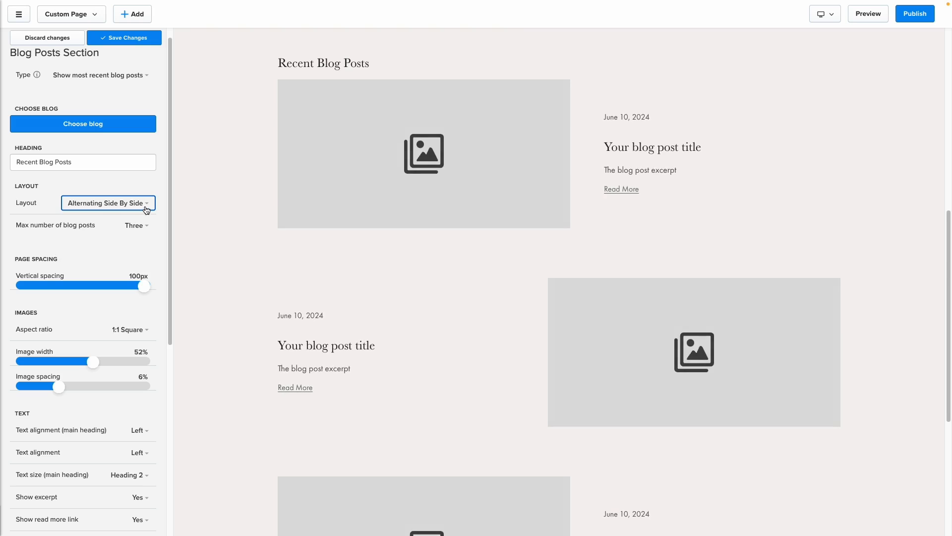
pyautogui.click(147, 208)
pyautogui.click(91, 266)
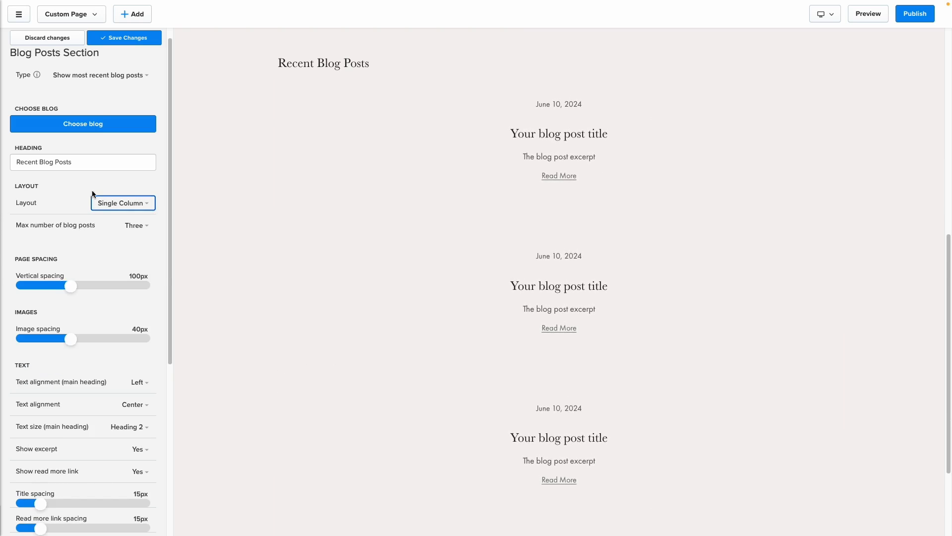
pyautogui.click(123, 205)
pyautogui.click(94, 222)
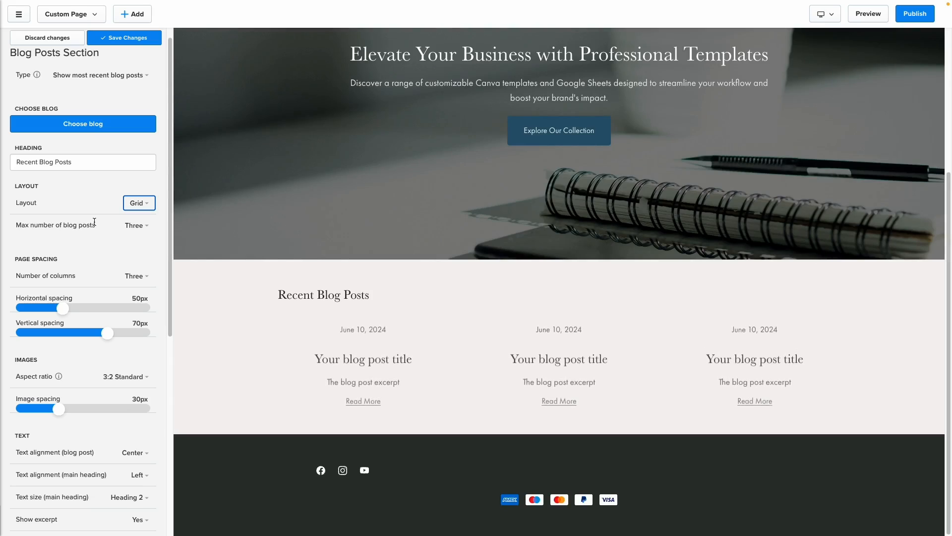
# Try a maximum of two blog posts in two columns and set both values back to three.
pyautogui.moveTo(17, 227); pyautogui.dragTo(94, 228)
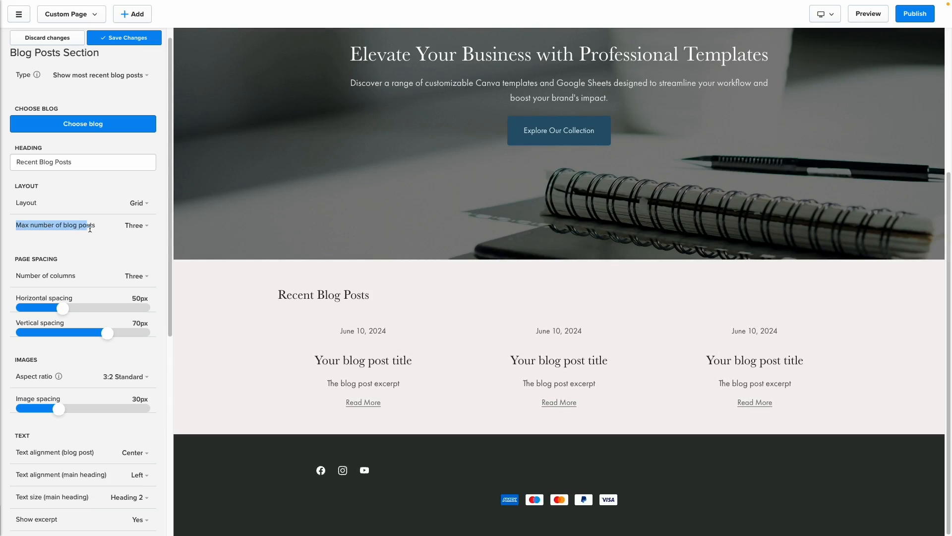
pyautogui.click(149, 228)
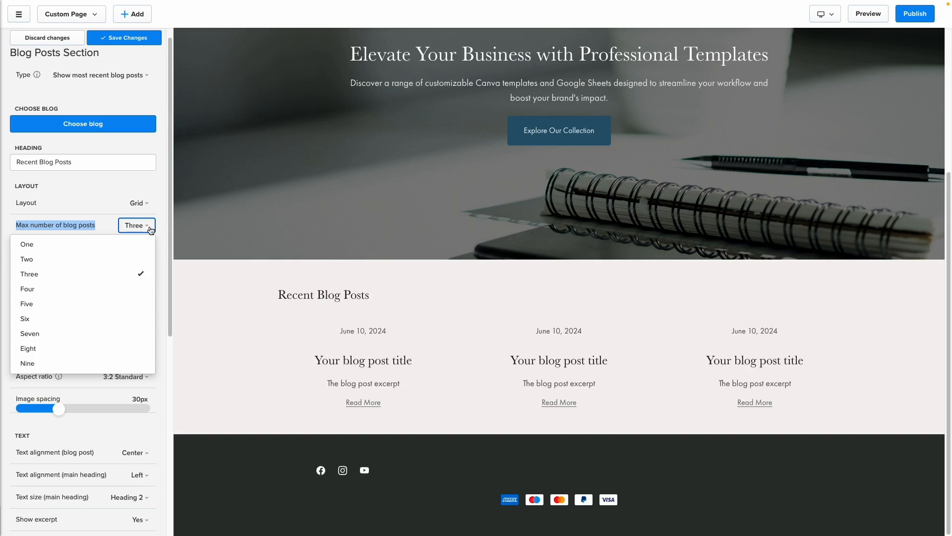
pyautogui.click(237, 356)
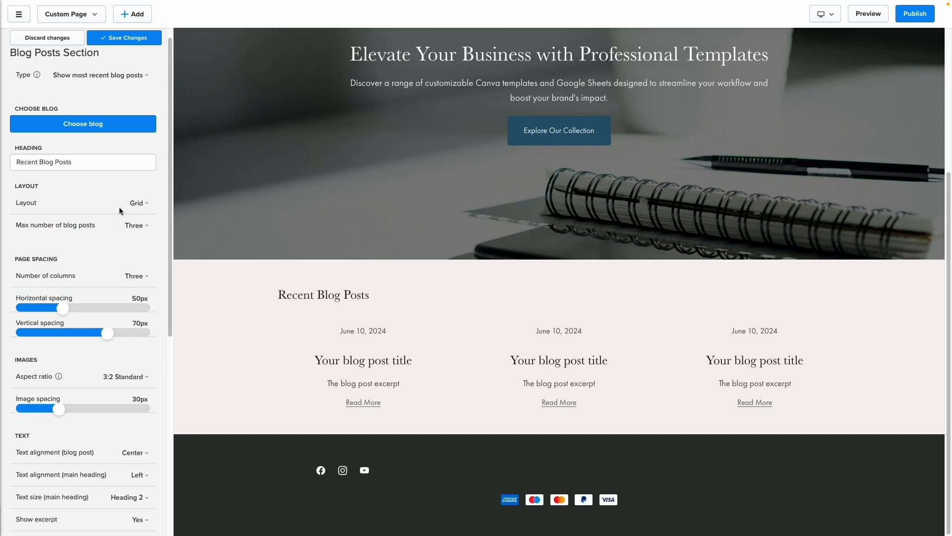
pyautogui.scroll(-1, 120, 237)
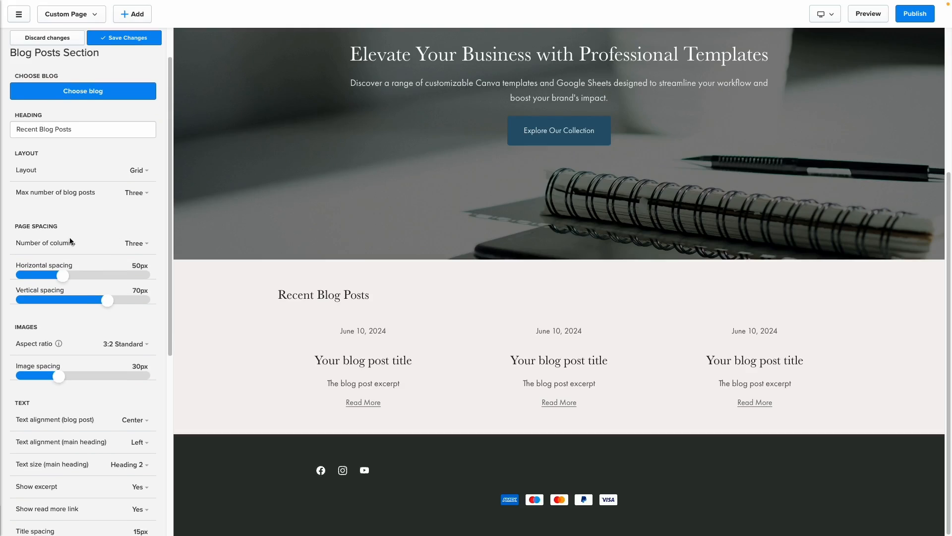
pyautogui.click(139, 243)
pyautogui.click(55, 290)
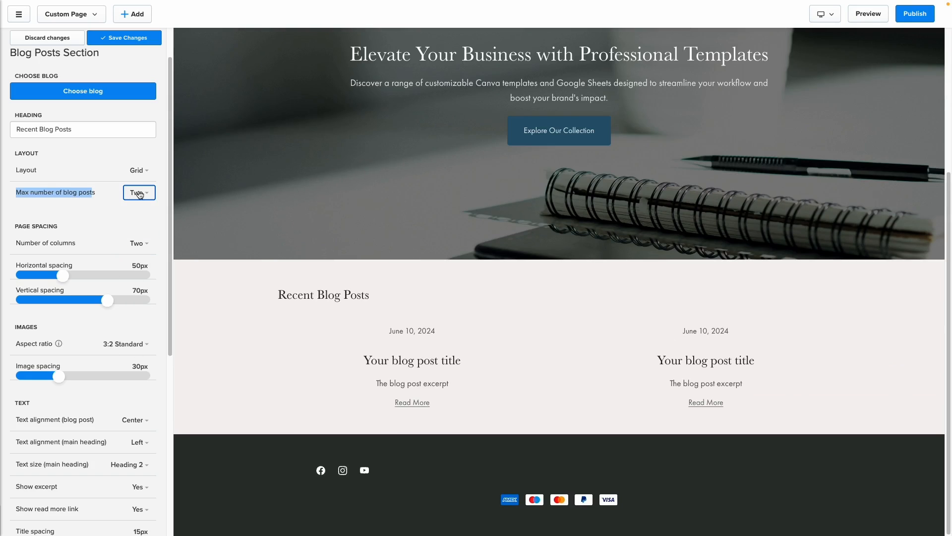
pyautogui.click(139, 194)
pyautogui.click(138, 244)
pyautogui.click(138, 242)
pyautogui.click(75, 276)
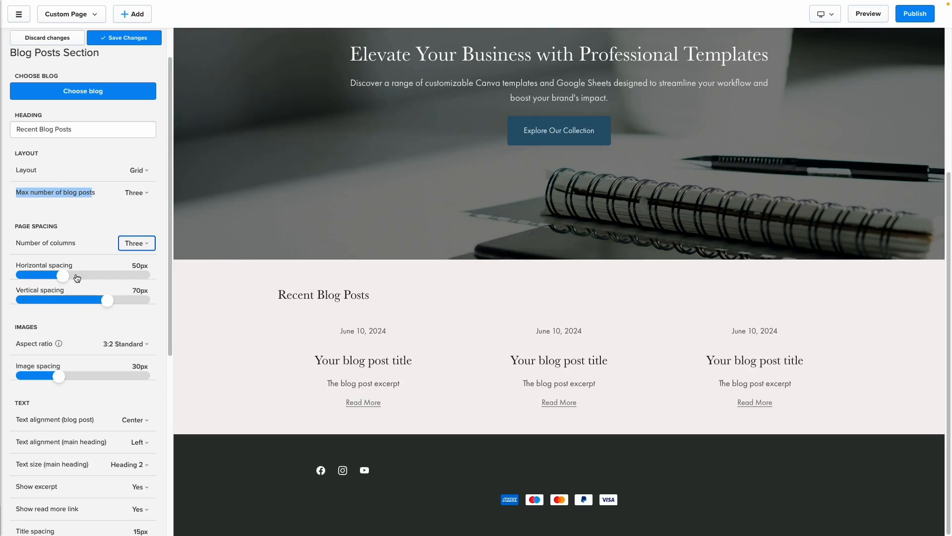
pyautogui.click(152, 215)
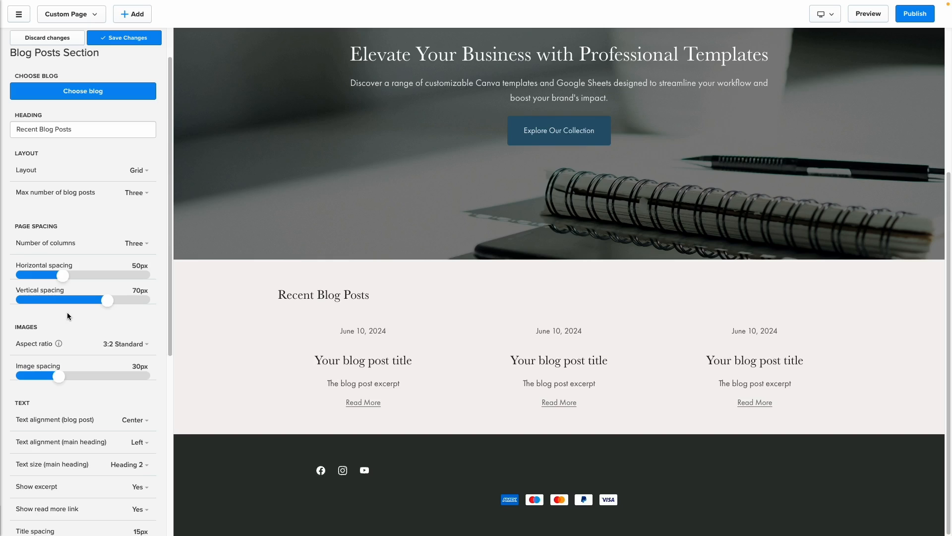
# Set the aspect ratio of the blog post images to 4:3 Four-Three.
pyautogui.scroll(-2, 124, 297)
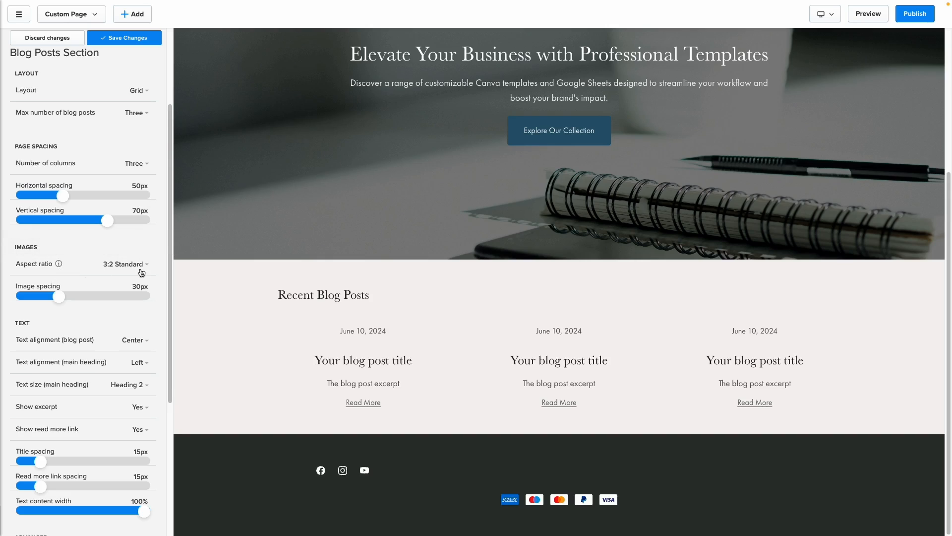
pyautogui.click(125, 264)
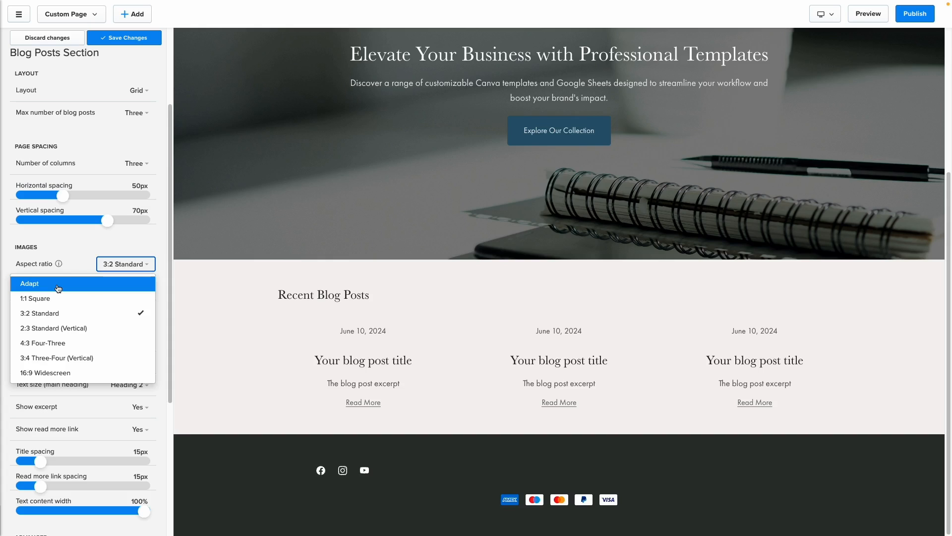
pyautogui.click(42, 343)
# Choose the Canva Templates blog as the source of the Recent Blog Posts section.
pyautogui.scroll(3, 115, 133)
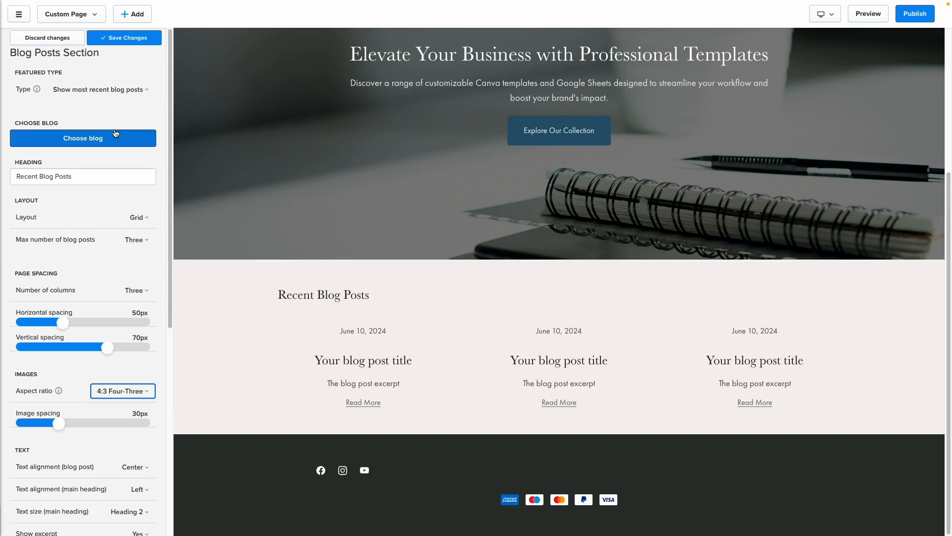
pyautogui.moveTo(16, 123); pyautogui.dragTo(66, 125)
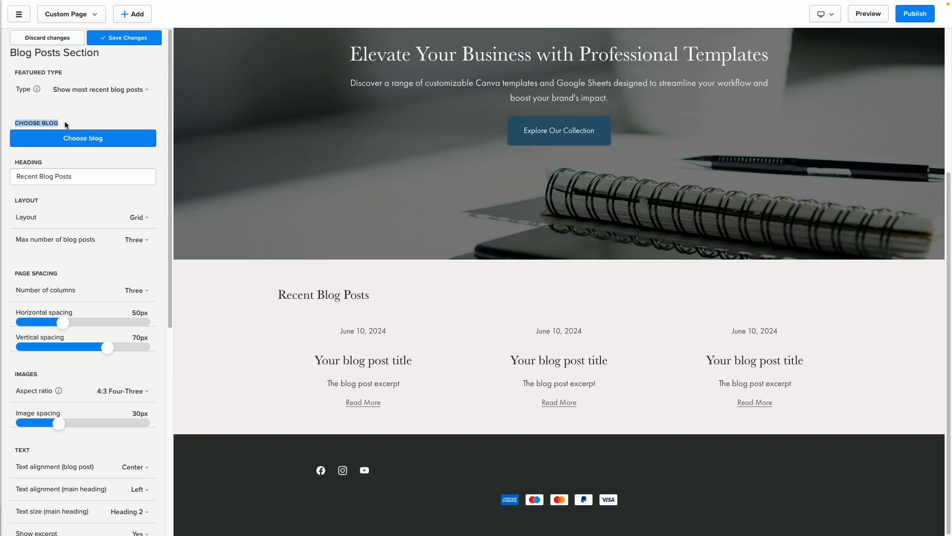
pyautogui.click(66, 125)
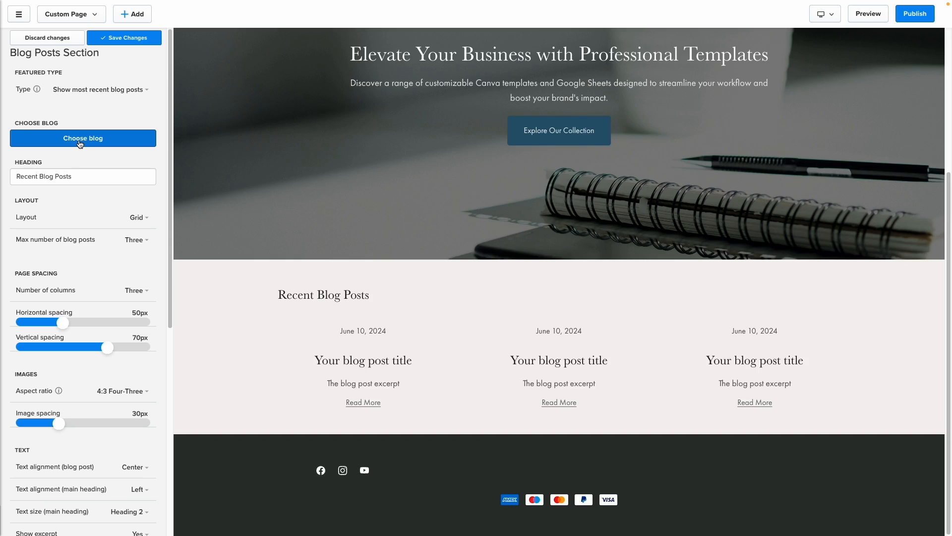
pyautogui.click(79, 144)
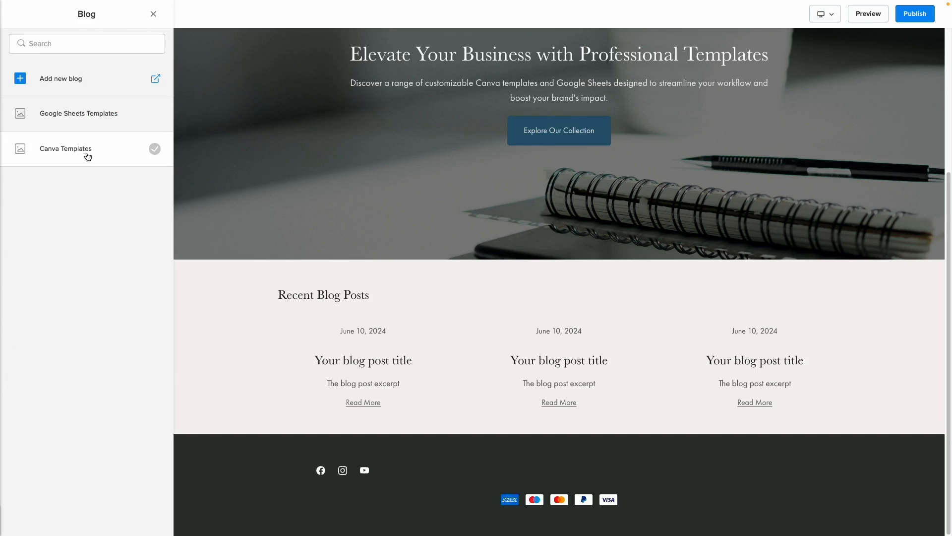
pyautogui.click(88, 157)
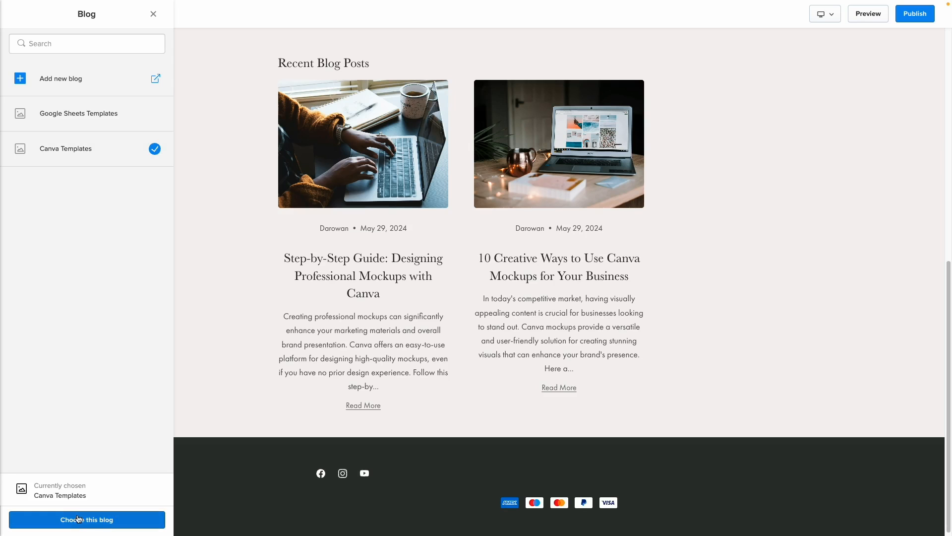
pyautogui.click(78, 518)
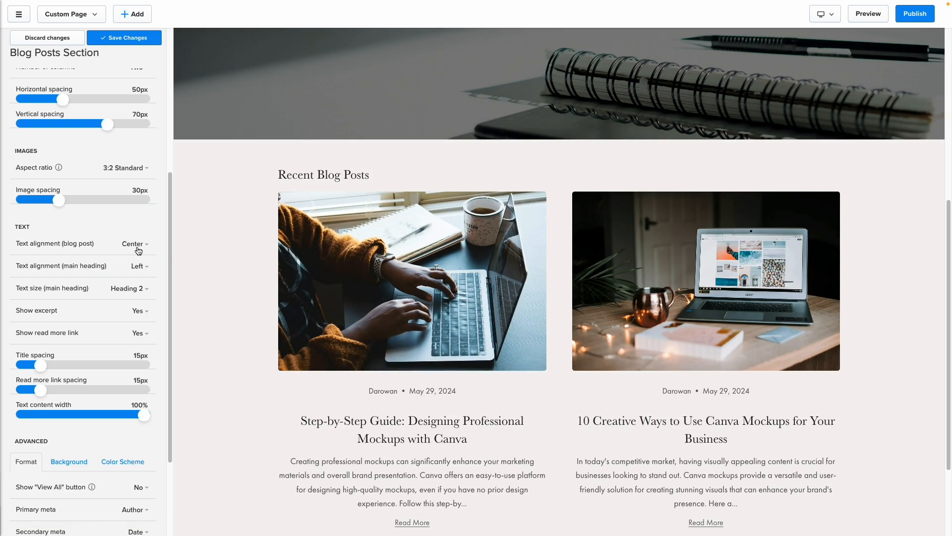
# Turn off the excerpt for the posts in the Recent Blog Posts section.
pyautogui.scroll(-1, 254, 293)
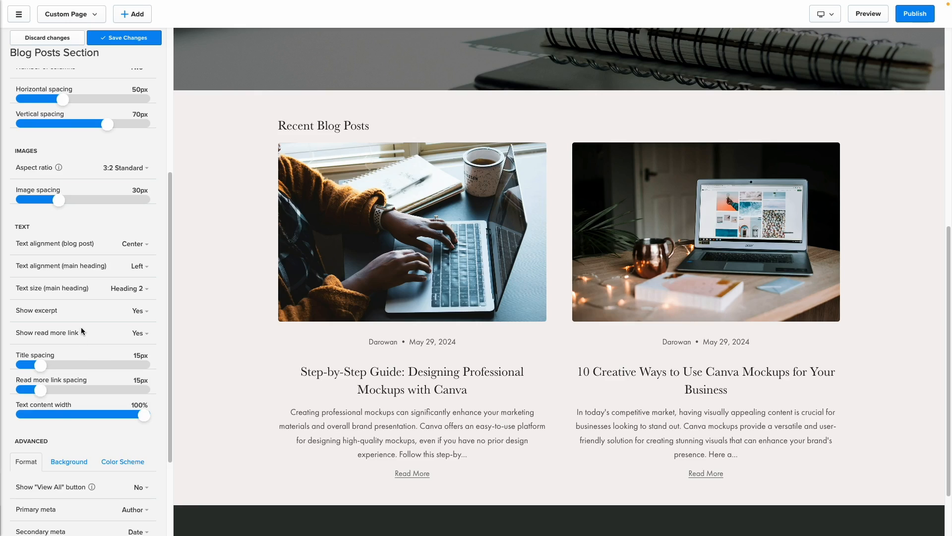
pyautogui.scroll(-1, 81, 325)
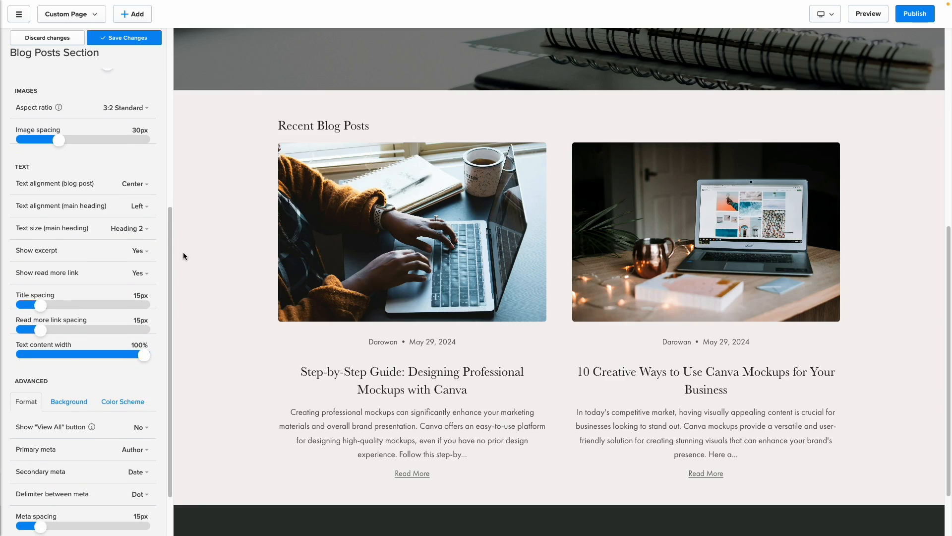
pyautogui.click(147, 251)
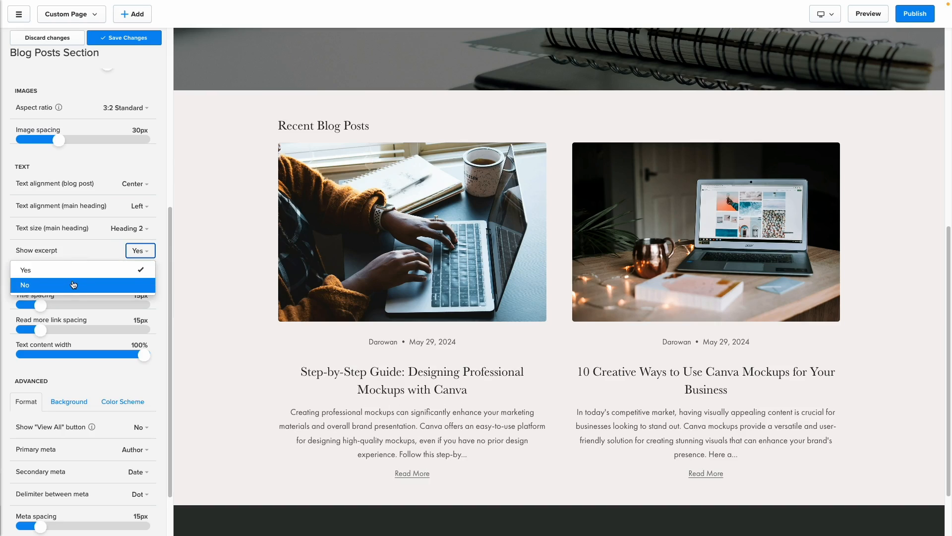
pyautogui.click(73, 284)
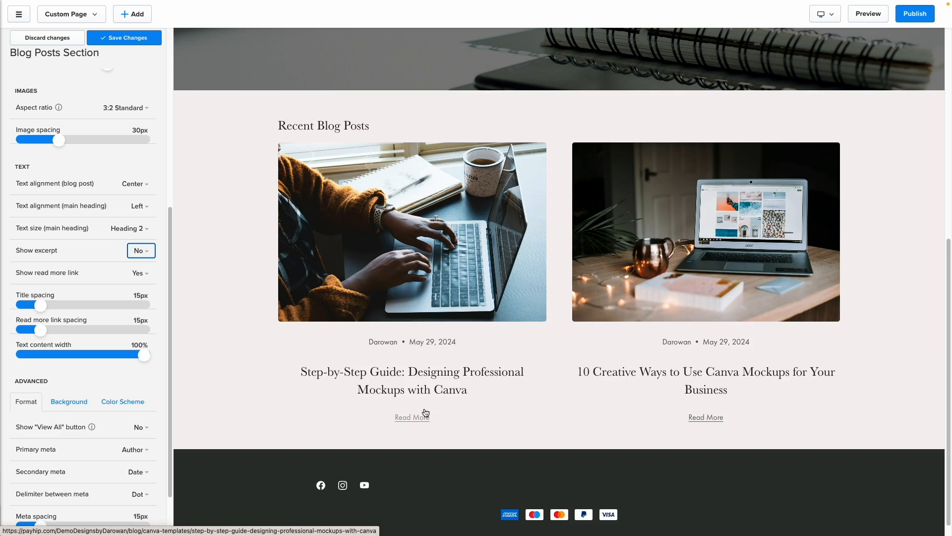
pyautogui.scroll(1, 8, 298)
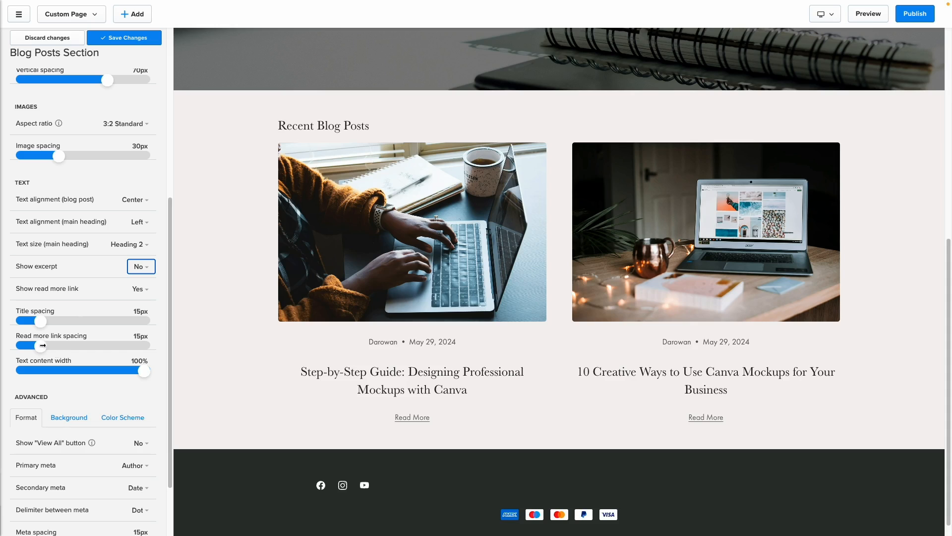
# Preview the Recent Blog Posts section in the mobile view and return to the desktop view.
pyautogui.click(834, 20)
pyautogui.click(842, 48)
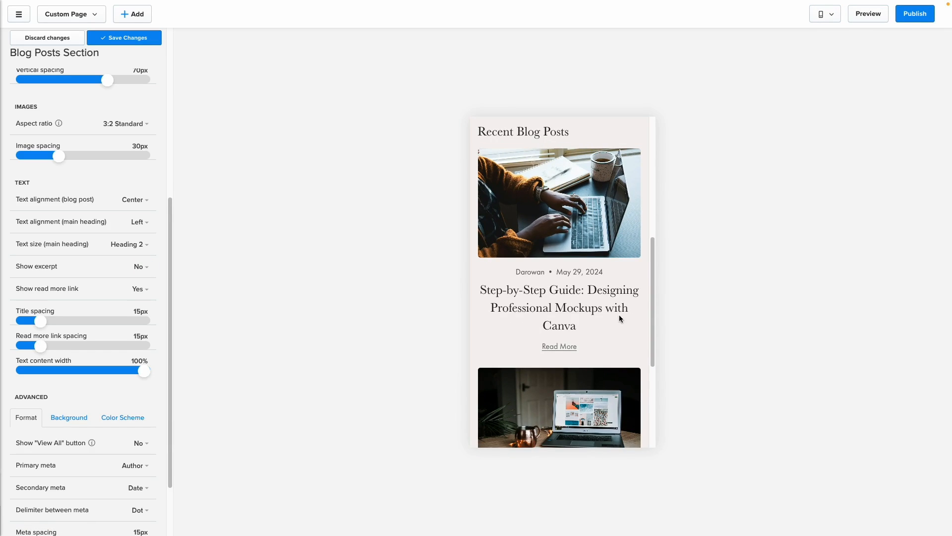
pyautogui.scroll(6, 623, 318)
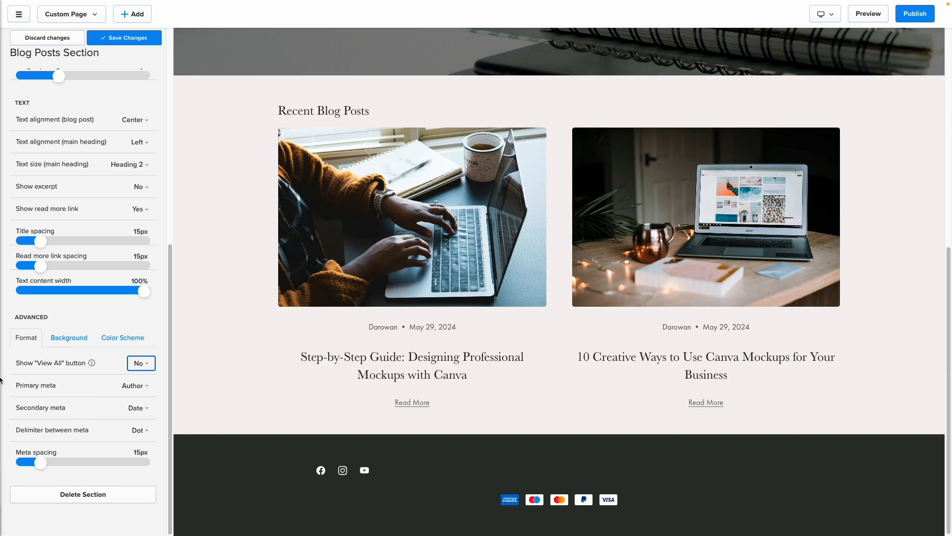
# Try showing the "View All" button in the blog section and set the option back to No.
pyautogui.click(140, 363)
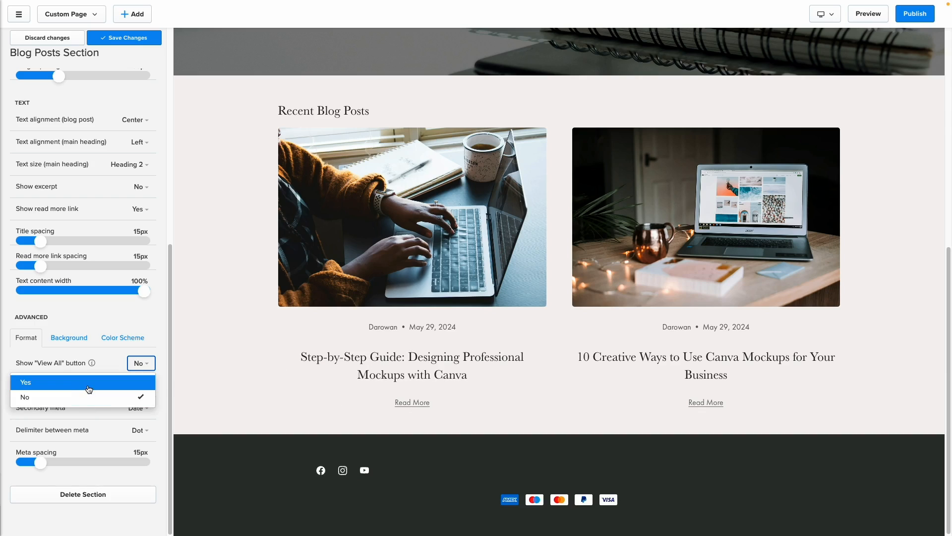
pyautogui.click(89, 401)
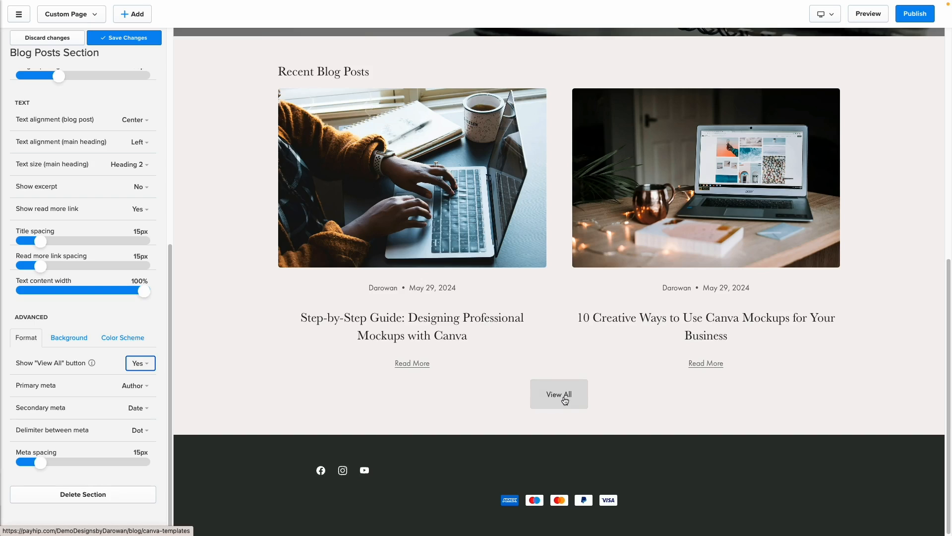
pyautogui.click(138, 363)
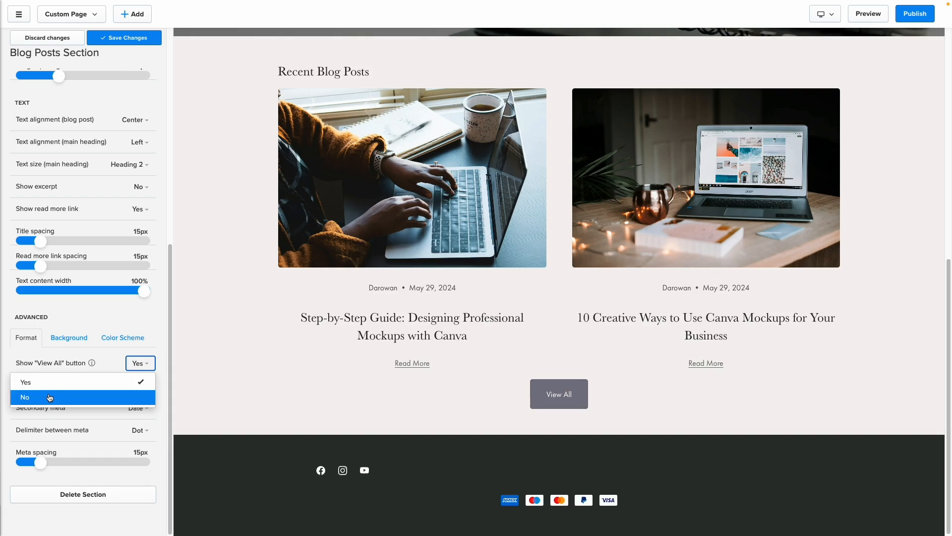
pyautogui.click(50, 397)
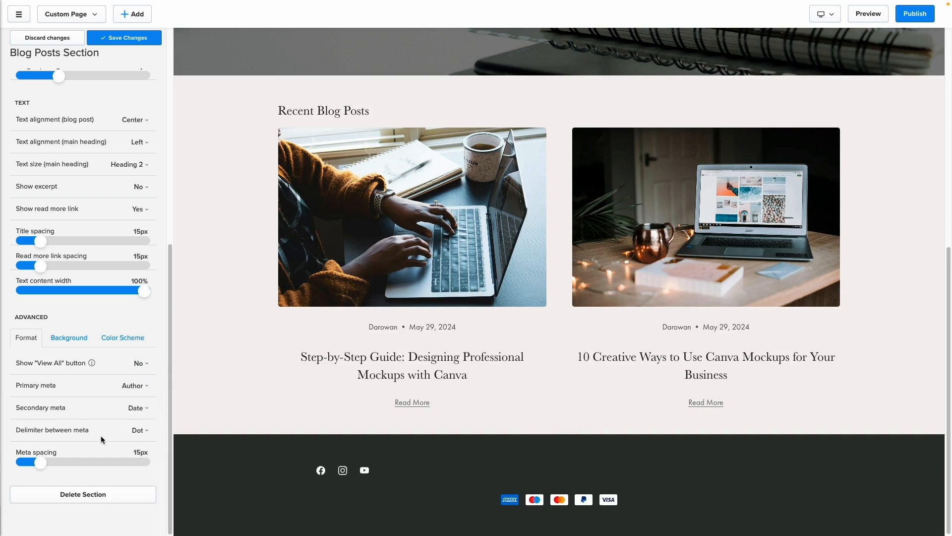
# Examine the author and date line under the blog posts and the section's background options.
pyautogui.moveTo(367, 330); pyautogui.dragTo(355, 334)
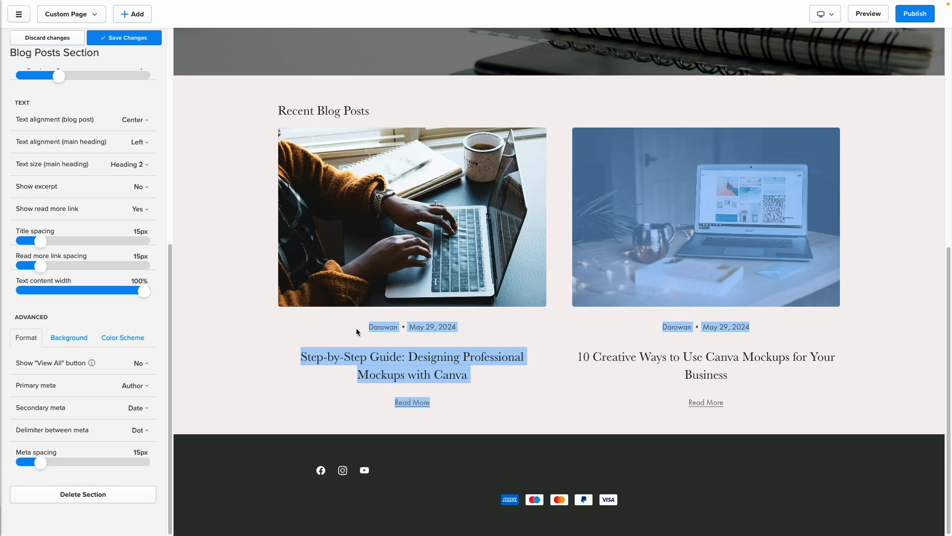
pyautogui.click(378, 327)
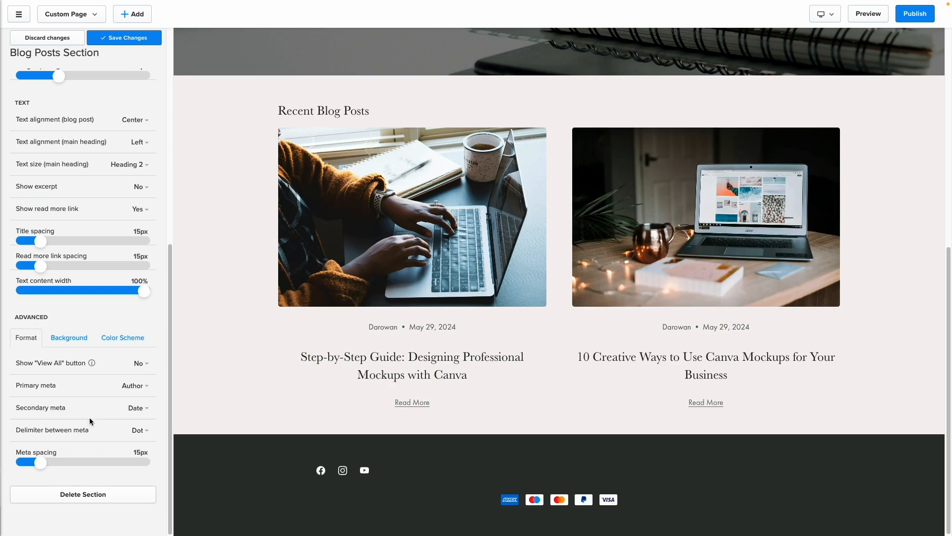
pyautogui.click(61, 332)
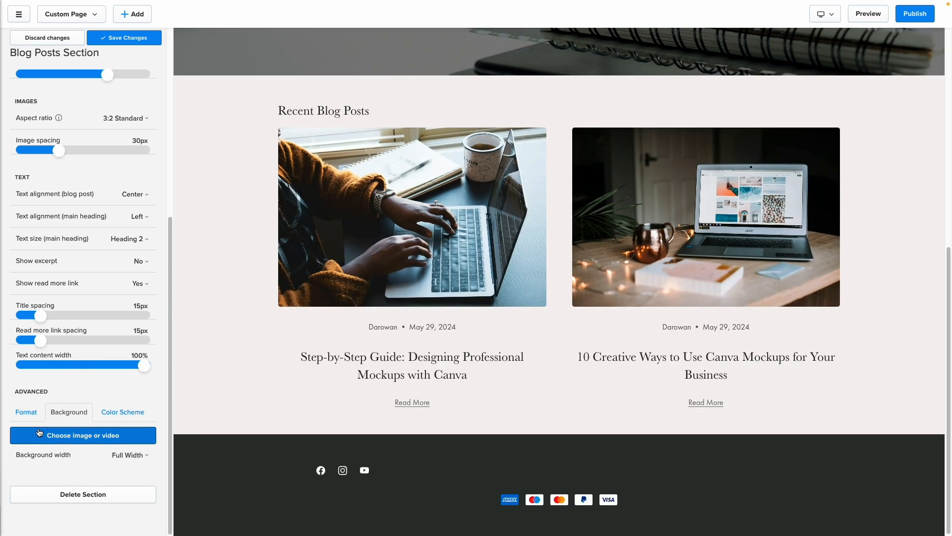
# Compare the White, Highlight and Light color schemes for the blog section, apply White and save the changes.
pyautogui.click(124, 417)
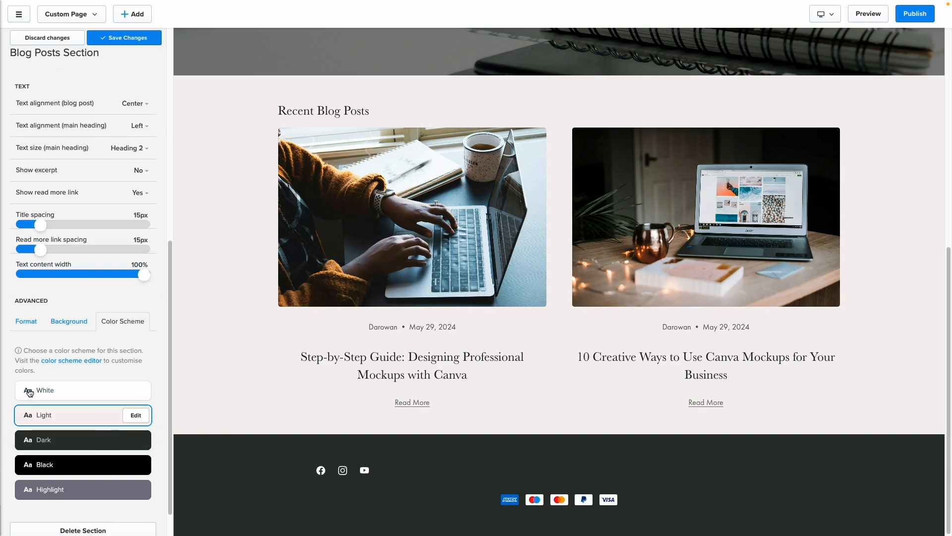
pyautogui.click(83, 390)
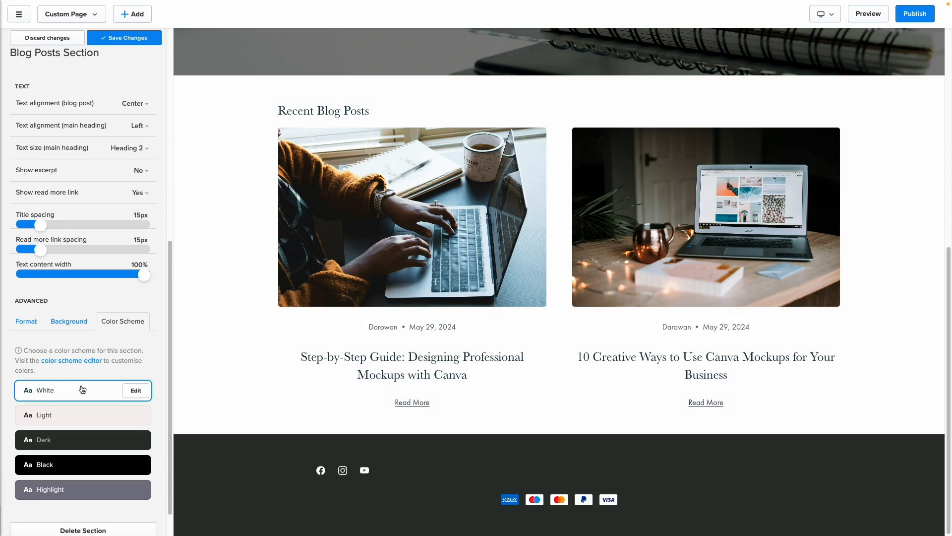
pyautogui.click(115, 495)
pyautogui.click(49, 419)
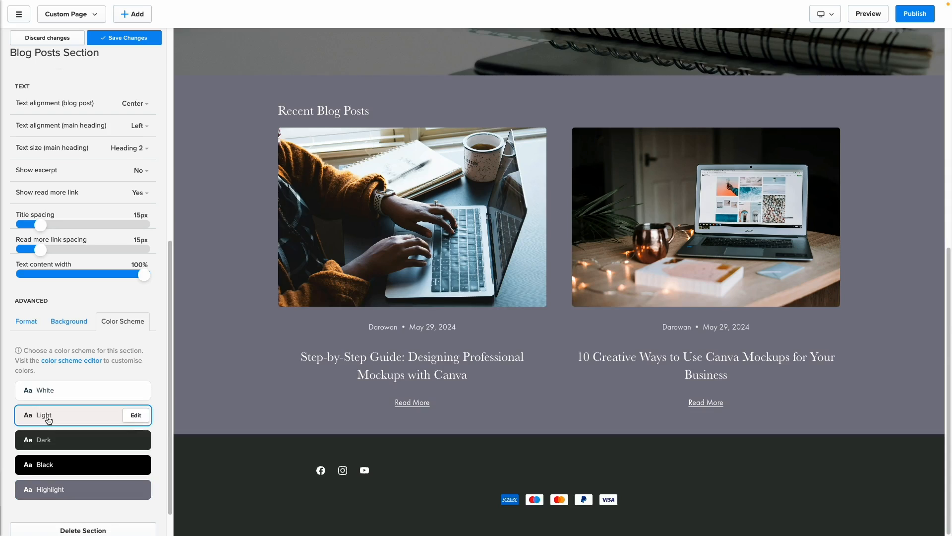
pyautogui.click(66, 396)
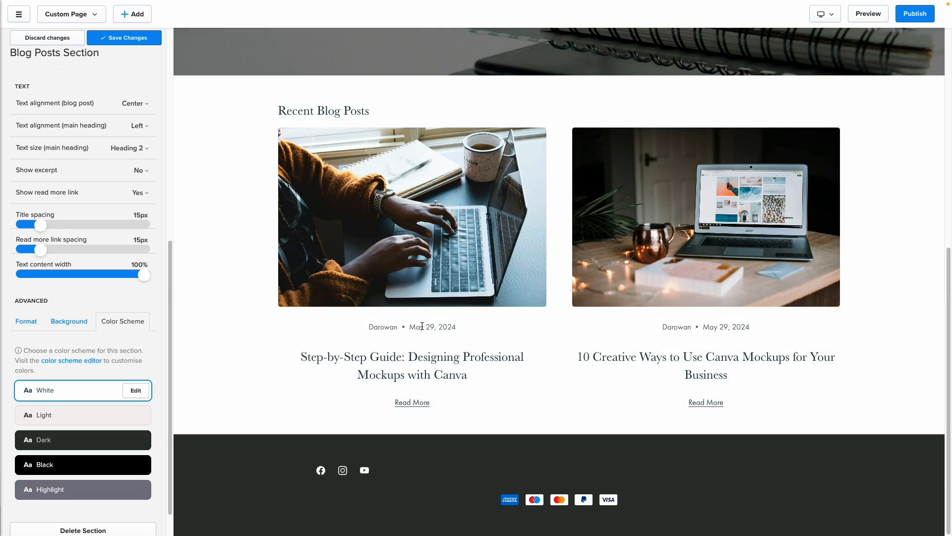
pyautogui.scroll(8, 104, 272)
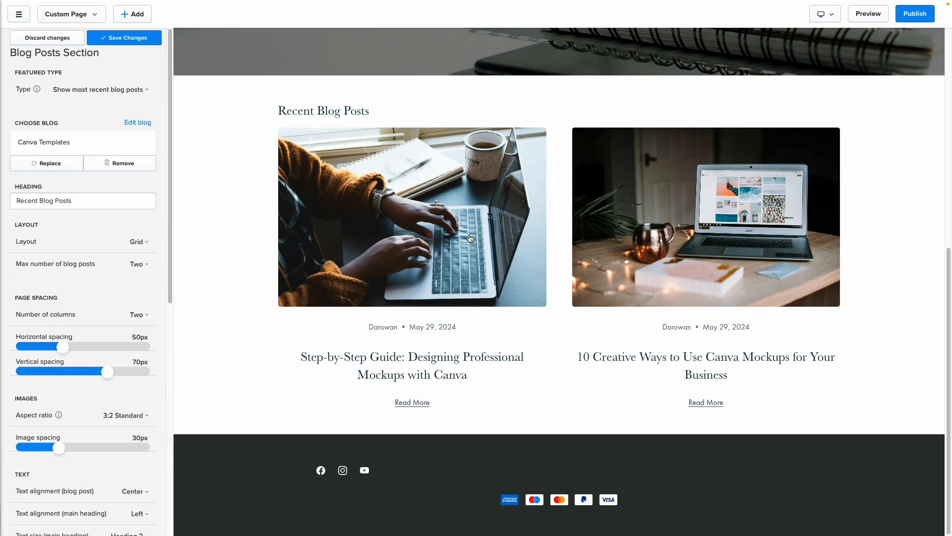
pyautogui.scroll(4, 470, 239)
pyautogui.click(123, 43)
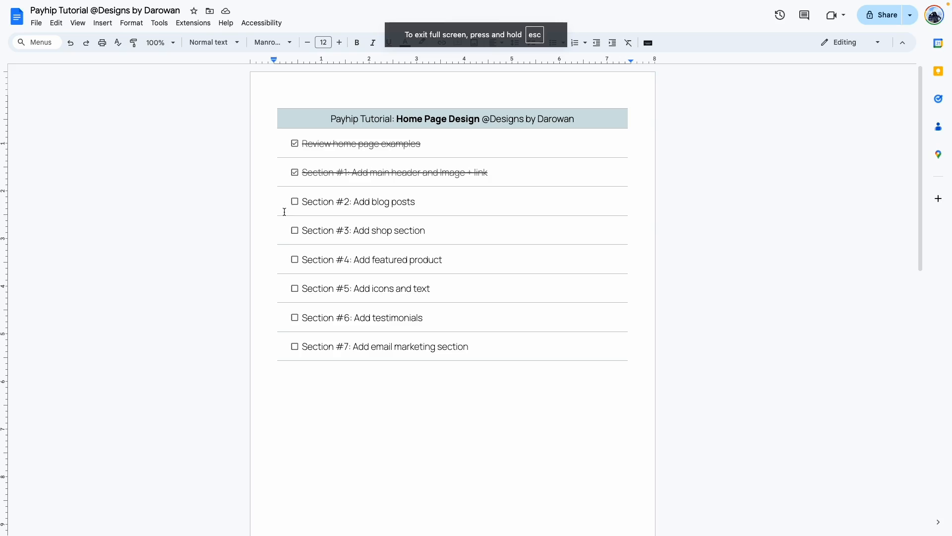
# Tick off "Section #2: Add blog posts" in the Google Docs checklist and highlight the "Add shop section" text.
pyautogui.click(295, 204)
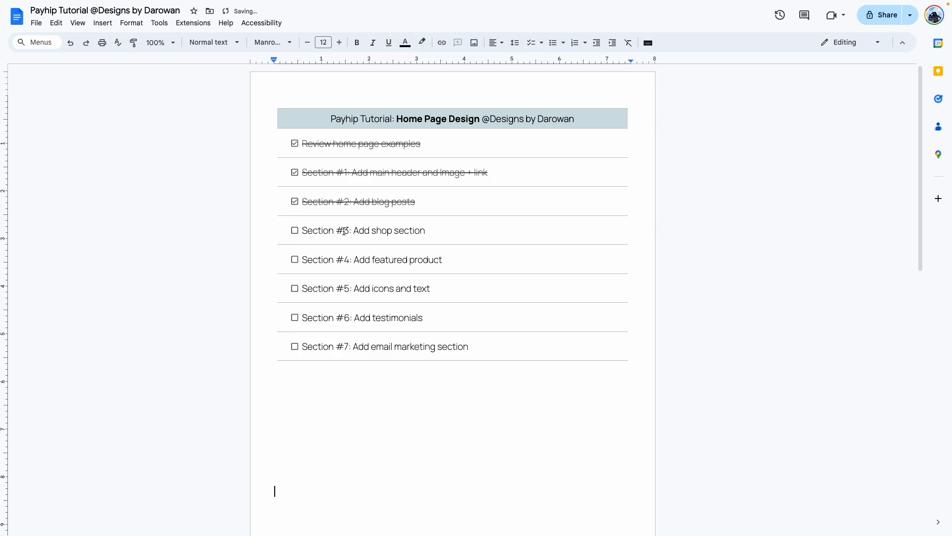
pyautogui.moveTo(353, 231); pyautogui.dragTo(431, 232)
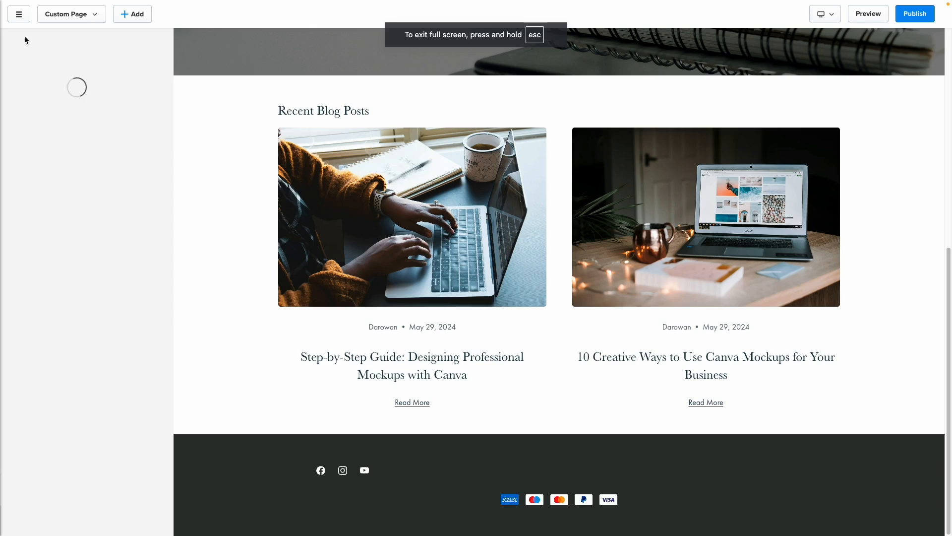
# Back in the Payhip page builder, add a Featured Collection section to the Home page.
pyautogui.click(43, 176)
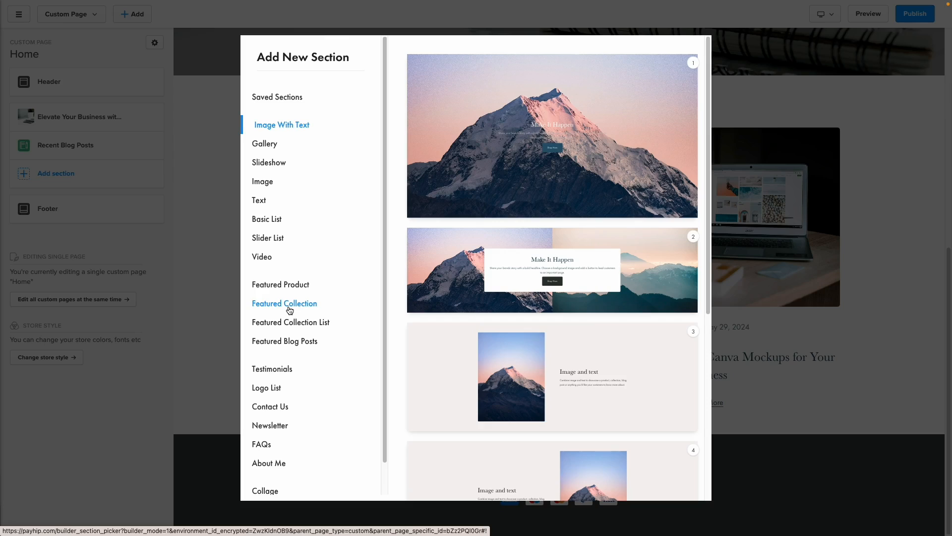
pyautogui.click(291, 306)
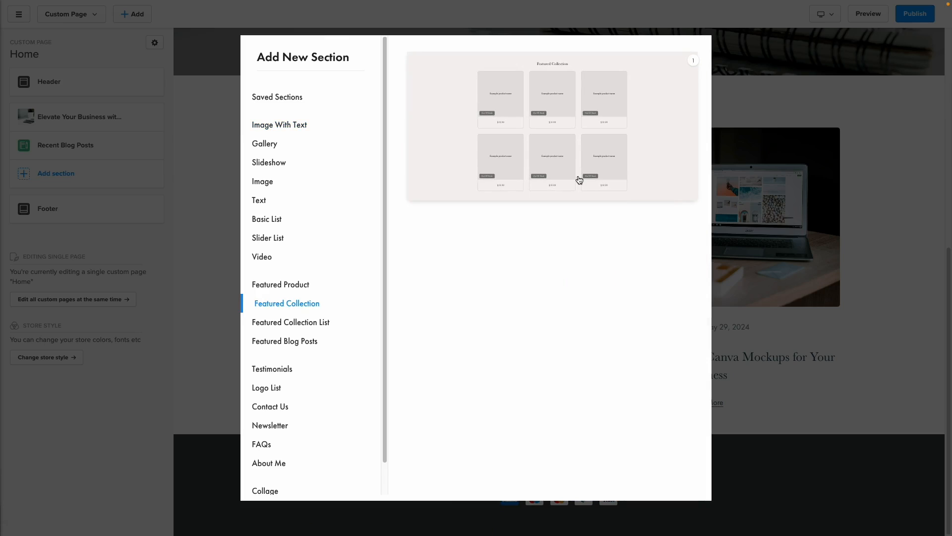
pyautogui.click(579, 180)
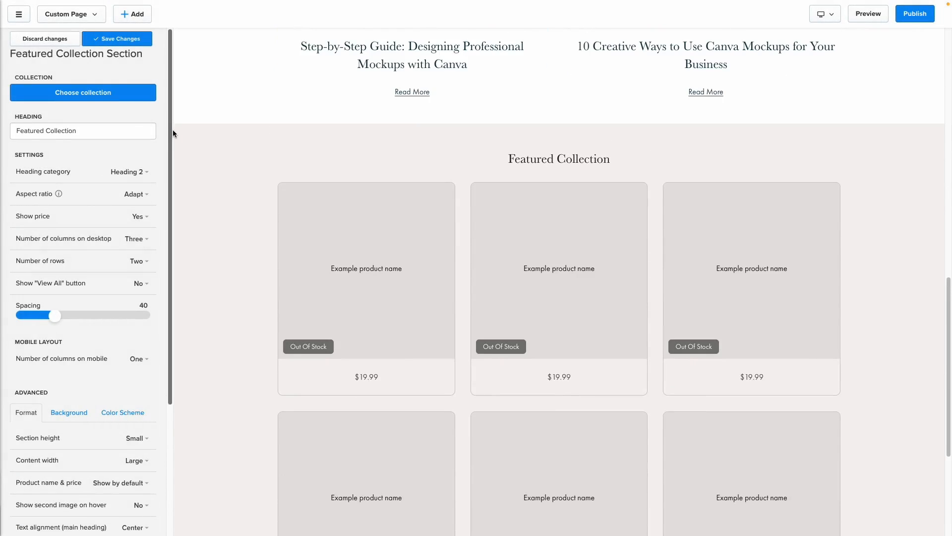
# Choose All Products as the featured collection and set the section's heading to "Template Collection".
pyautogui.click(90, 96)
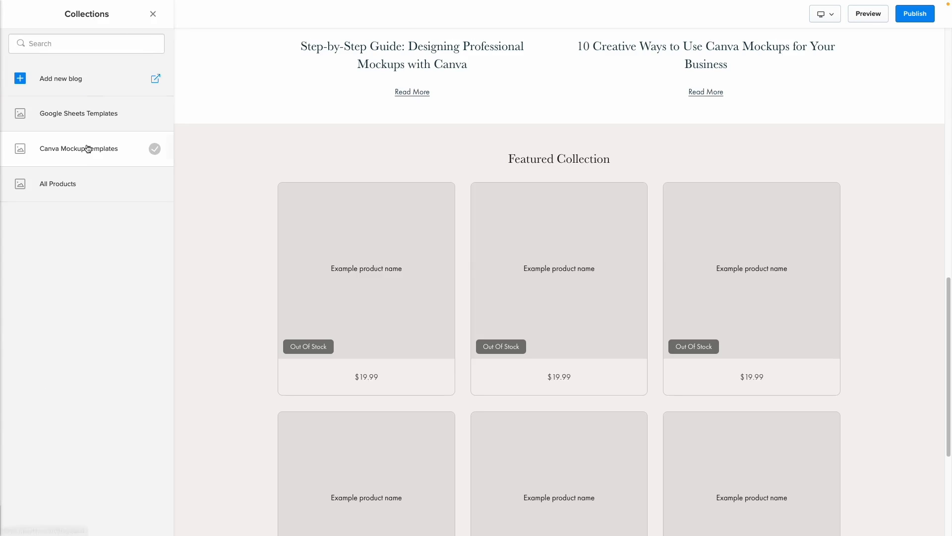
pyautogui.click(71, 194)
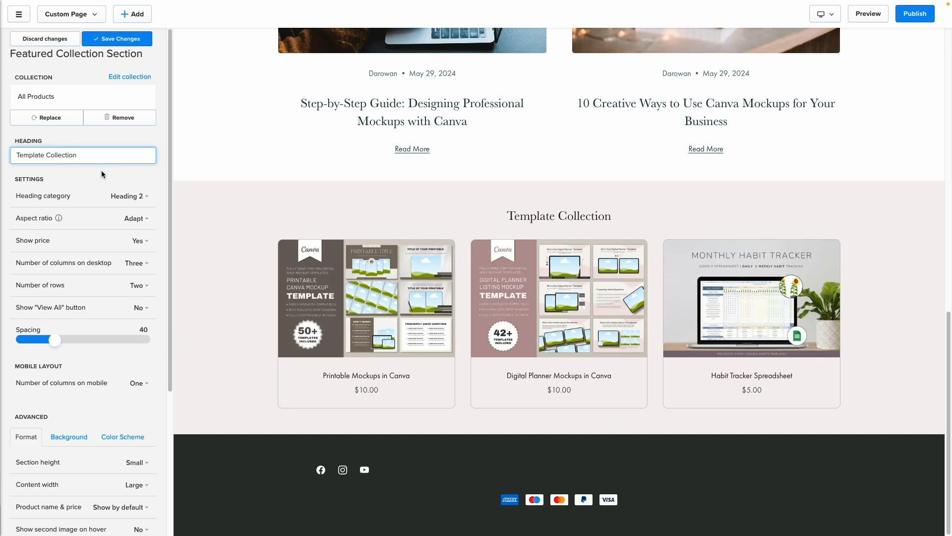
pyautogui.click(121, 175)
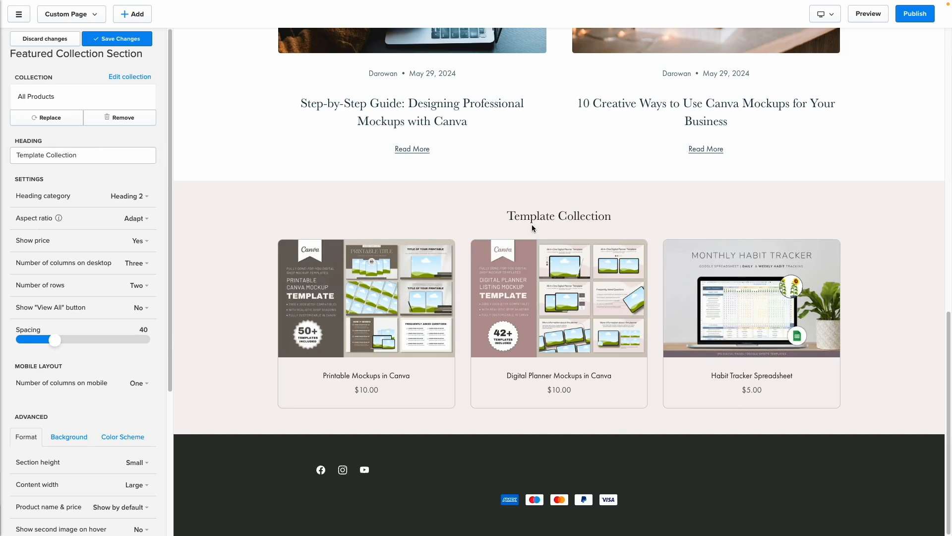
# Set the featured collection's heading category to Heading 1 and its aspect ratio to 3:2 Standard.
pyautogui.click(72, 197)
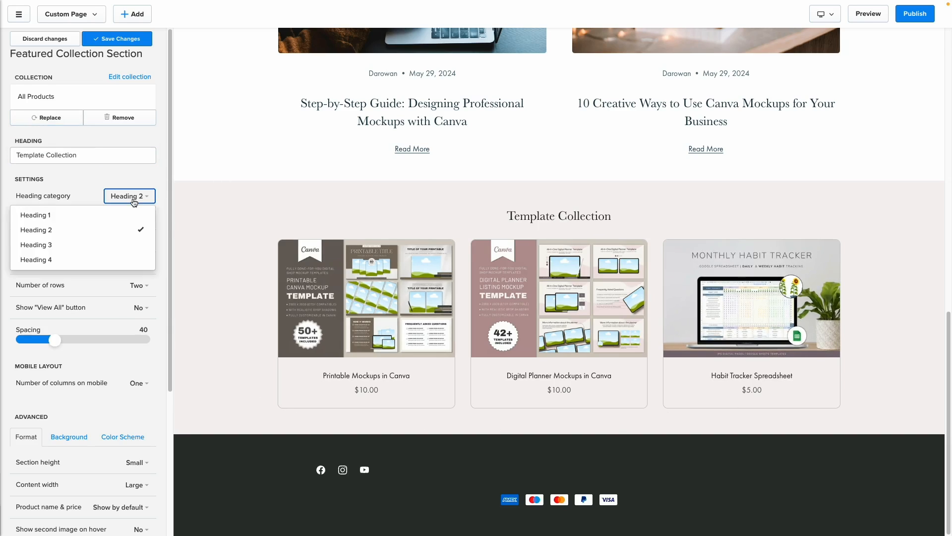
pyautogui.click(58, 213)
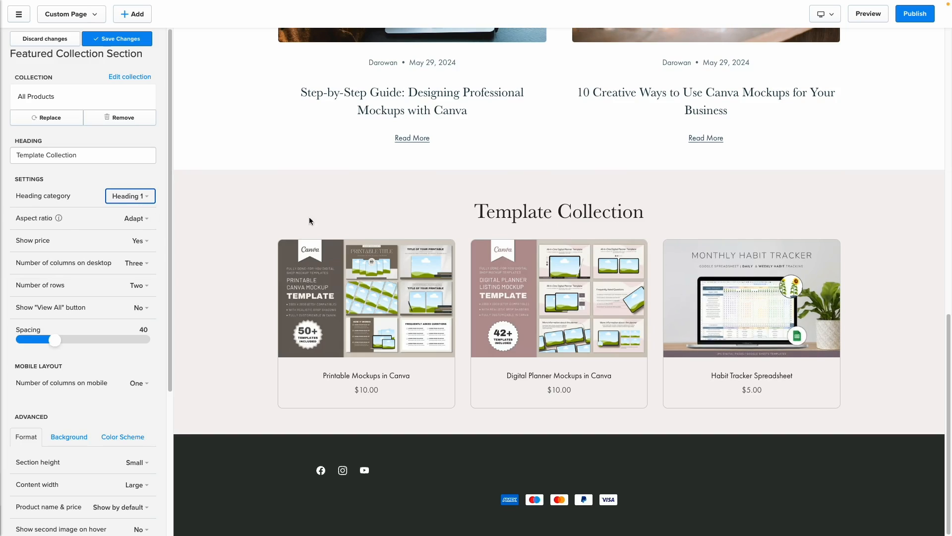
pyautogui.click(148, 221)
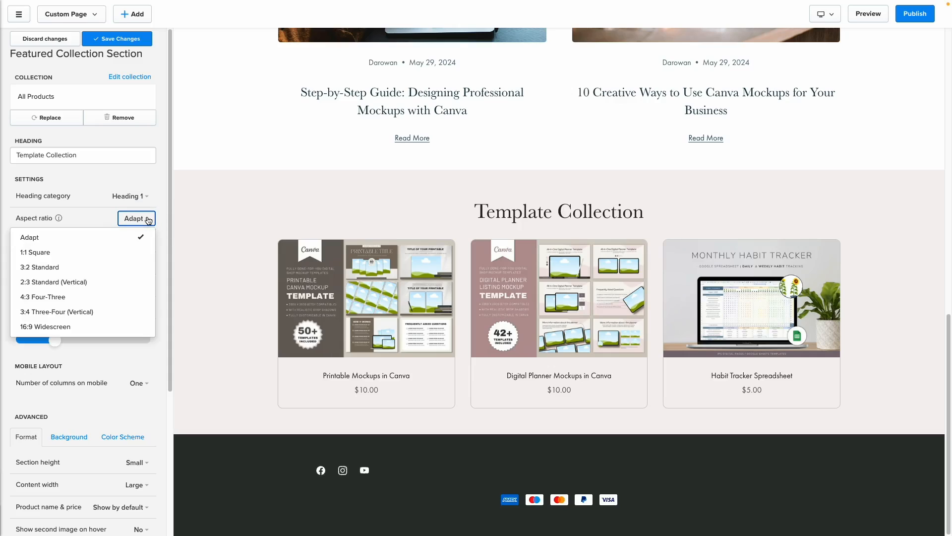
pyautogui.click(68, 268)
pyautogui.click(183, 283)
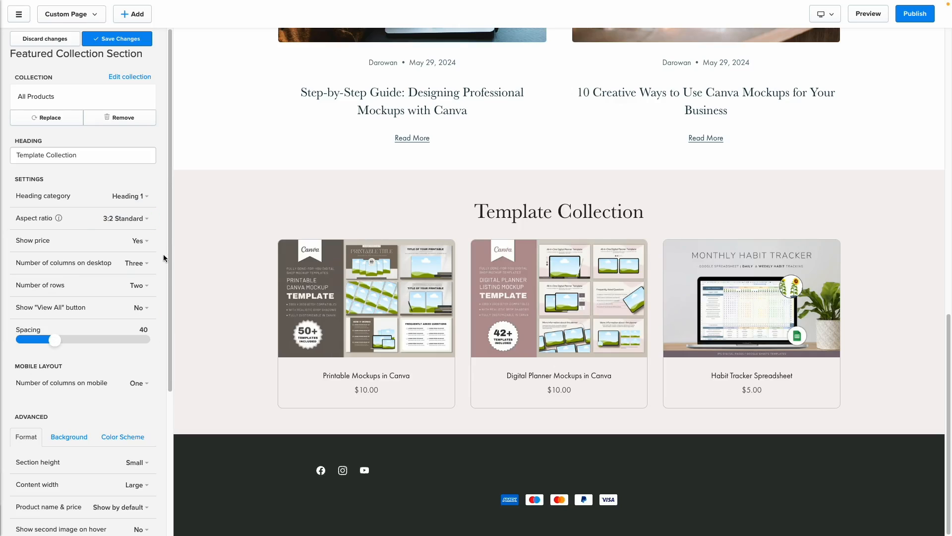
# Set the featured collection to two columns on desktop and one row.
pyautogui.click(138, 265)
pyautogui.click(61, 325)
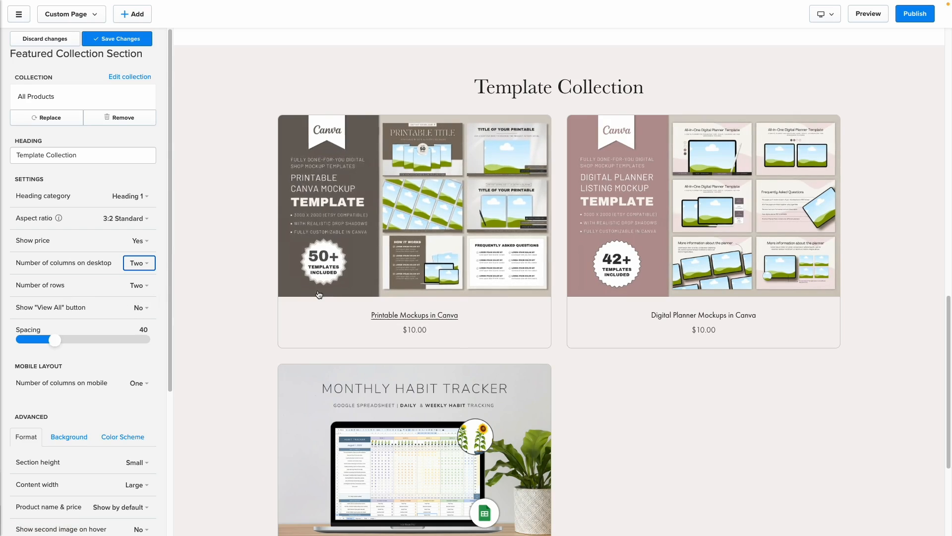
pyautogui.click(137, 285)
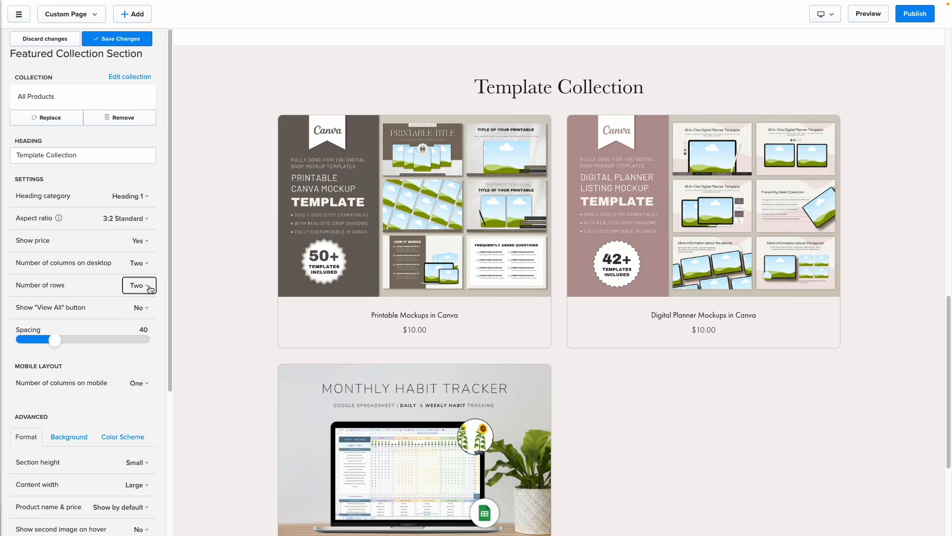
pyautogui.click(63, 366)
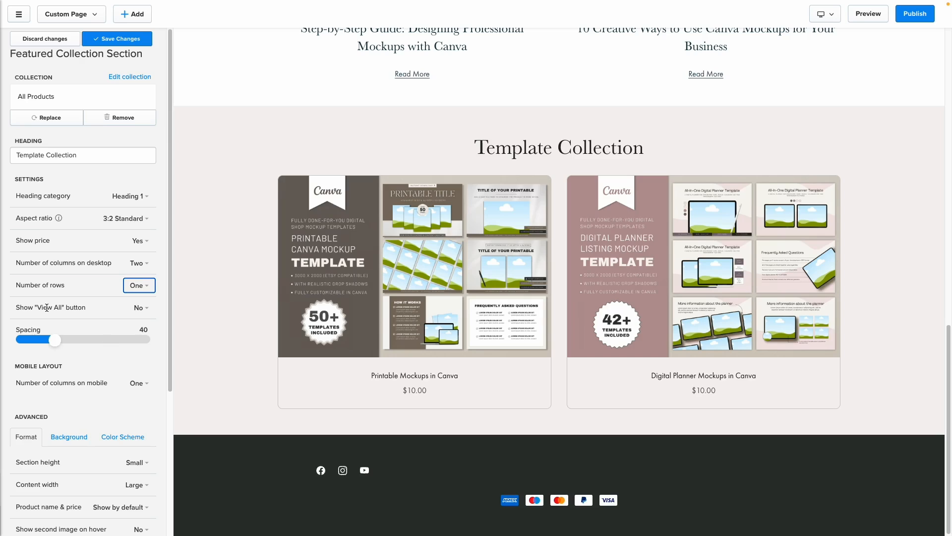
# Show the "View All" button in the Featured Collection section.
pyautogui.click(141, 308)
pyautogui.click(62, 327)
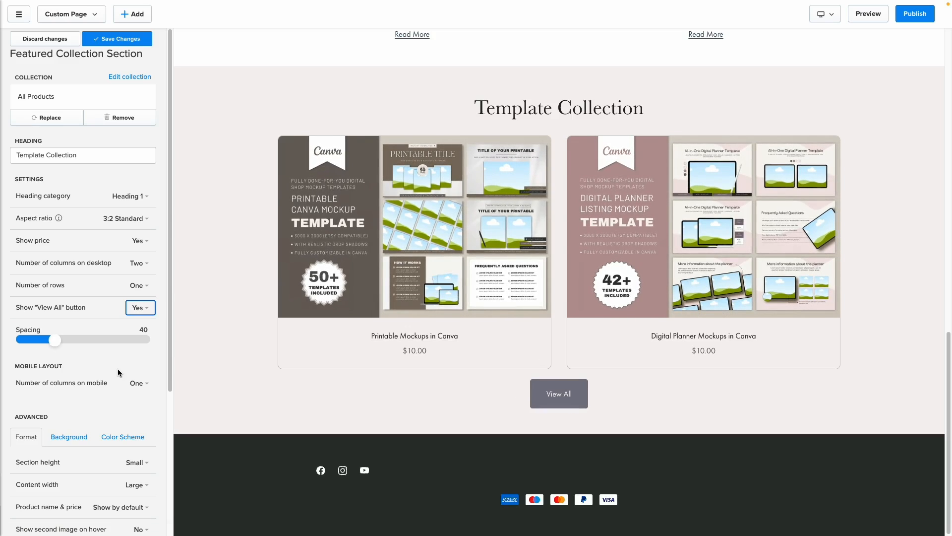
# Try two columns on mobile for the featured collection and view the page in the mobile preview.
pyautogui.scroll(-3, 119, 366)
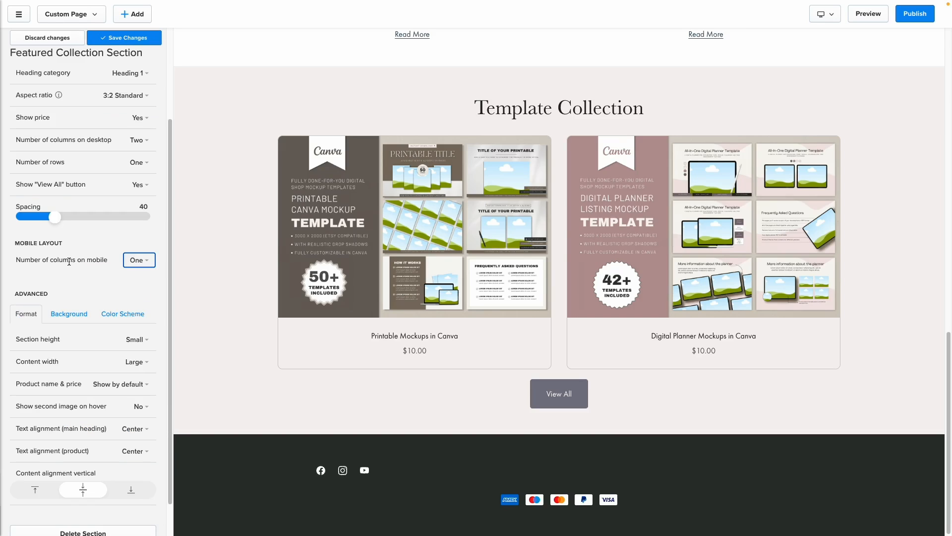
pyautogui.click(148, 266)
pyautogui.click(73, 293)
pyautogui.click(824, 14)
pyautogui.click(818, 53)
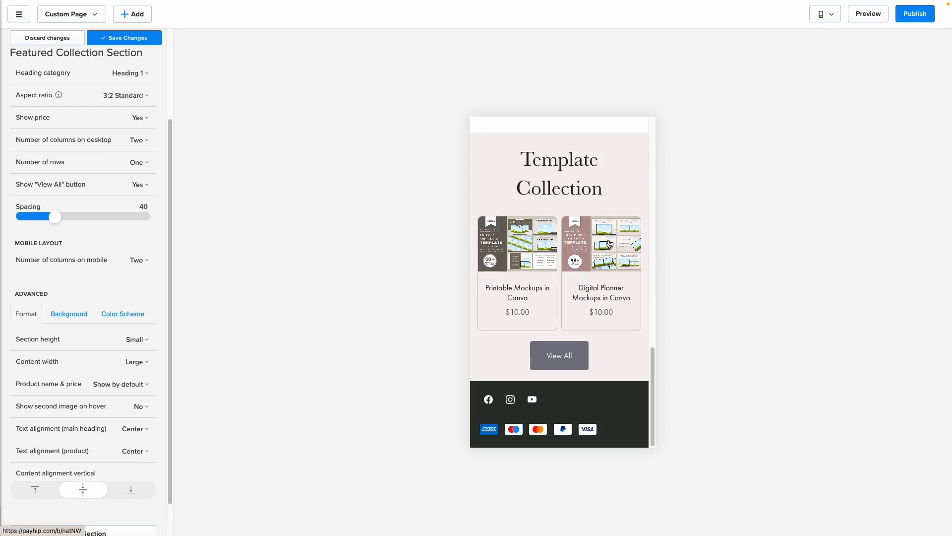
# Set the collection's number of columns on mobile back to One and return to the desktop preview.
pyautogui.click(147, 265)
pyautogui.click(64, 277)
pyautogui.click(826, 14)
pyautogui.click(840, 34)
# Try the Large section height for the featured collection and set it back to Small.
pyautogui.scroll(-1, 124, 297)
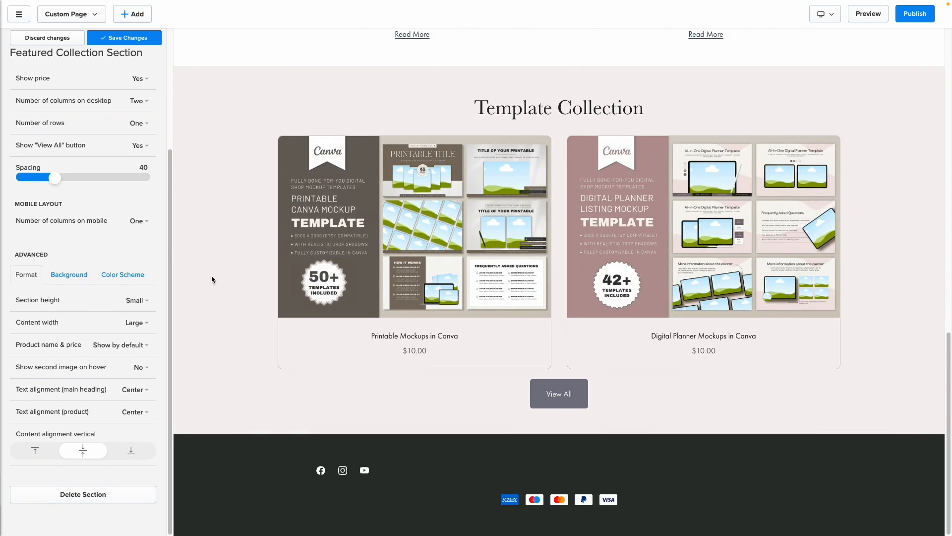
pyautogui.click(133, 301)
pyautogui.click(74, 355)
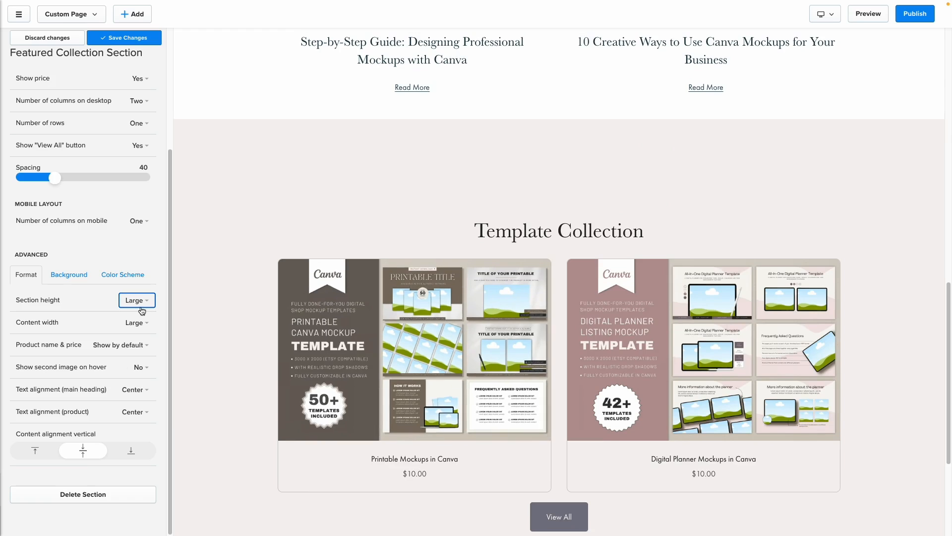
pyautogui.click(141, 308)
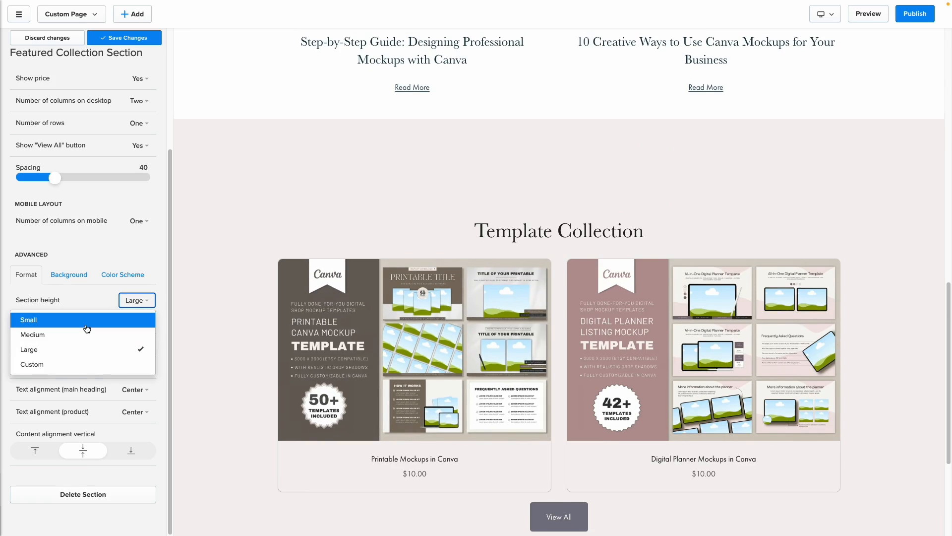
pyautogui.click(87, 325)
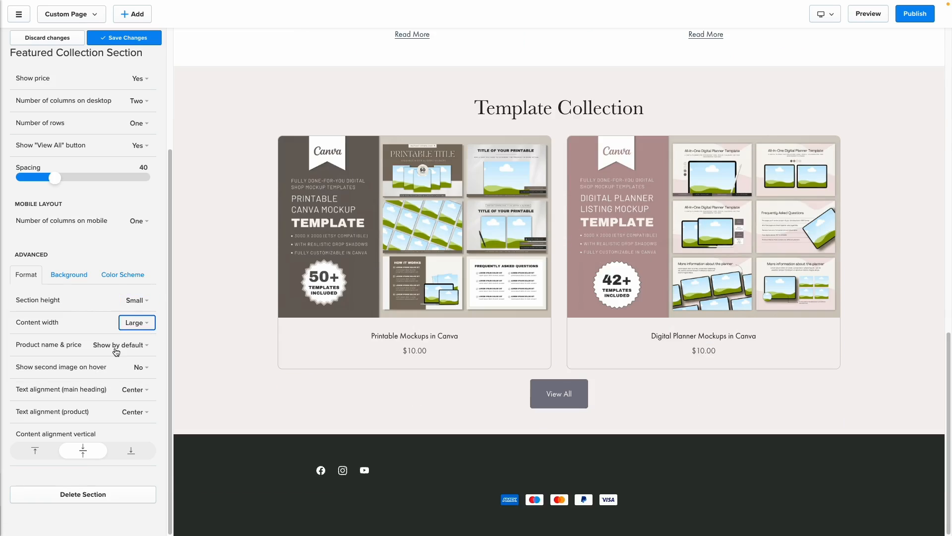
# Try "Show on hover" for the collection's product name and price, and restore "Show by default".
pyautogui.click(117, 345)
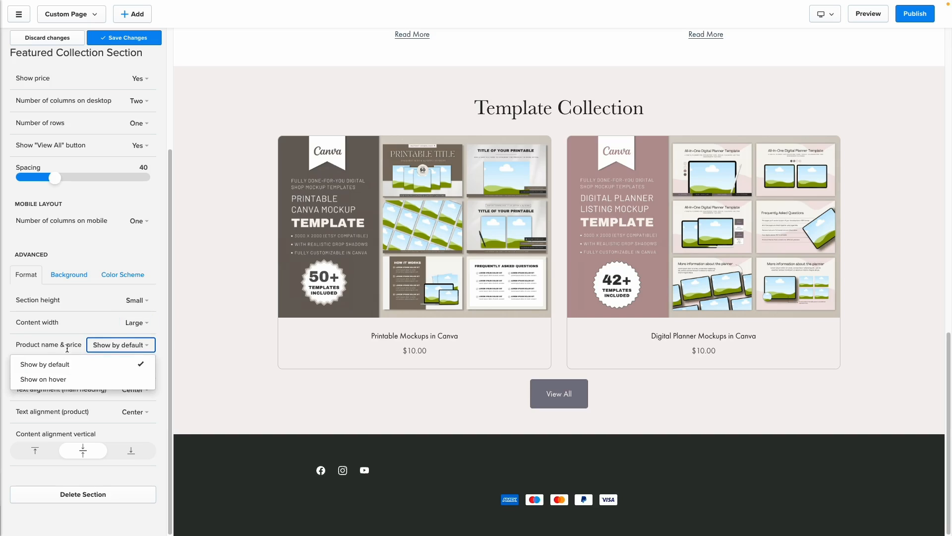
pyautogui.click(71, 380)
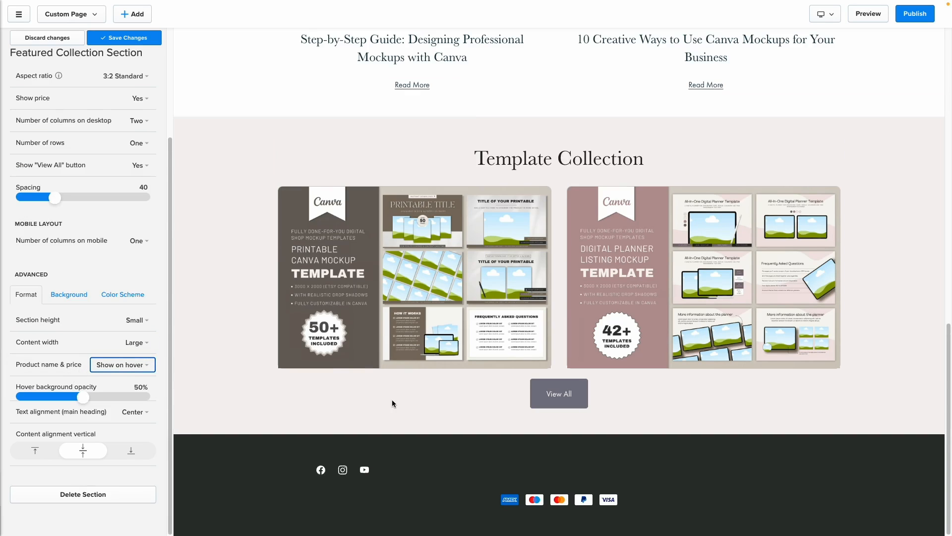
pyautogui.moveTo(392, 291)
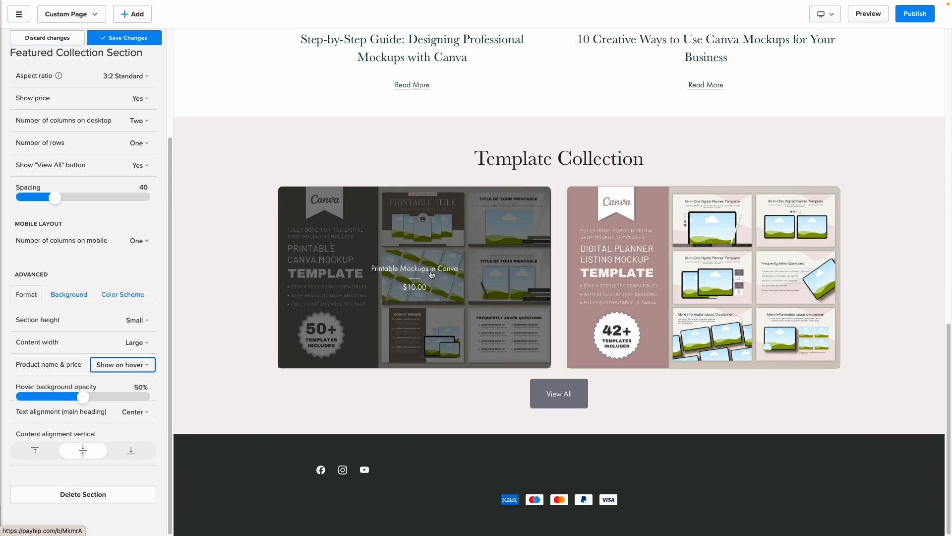
pyautogui.click(122, 365)
pyautogui.click(47, 385)
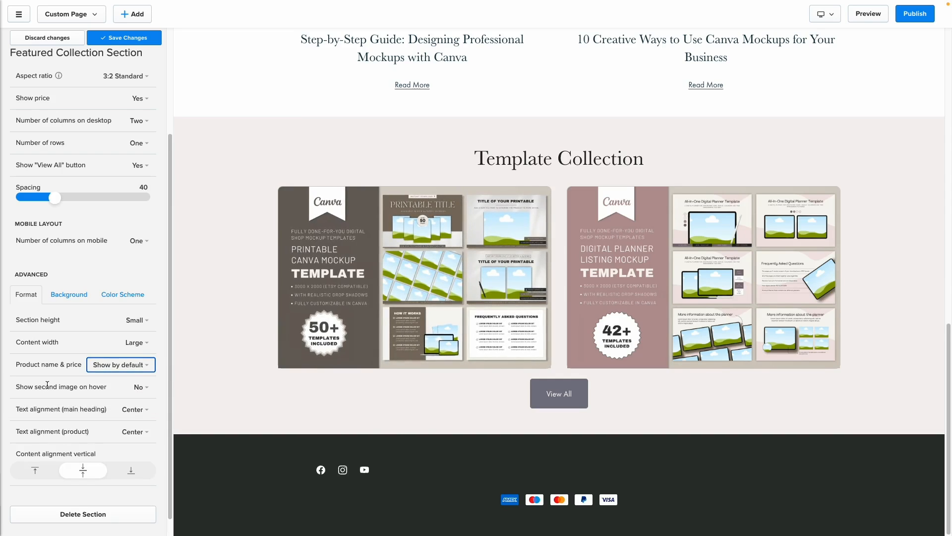
# Try showing each product's second image on hover and set the option back to No.
pyautogui.click(142, 388)
pyautogui.click(73, 401)
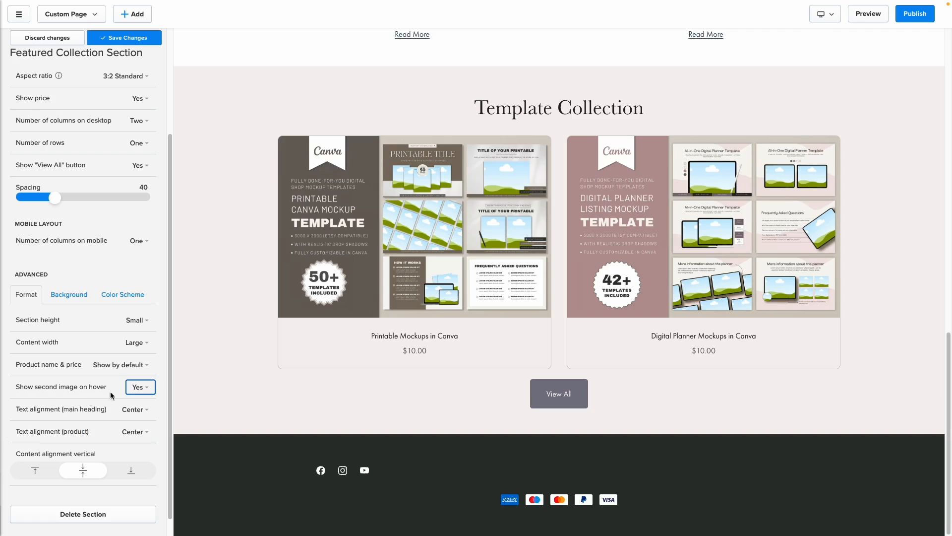
pyautogui.moveTo(403, 246)
pyautogui.click(140, 388)
pyautogui.click(98, 421)
# Try the White color scheme on the Featured Collection section and set it back to Light.
pyautogui.click(84, 296)
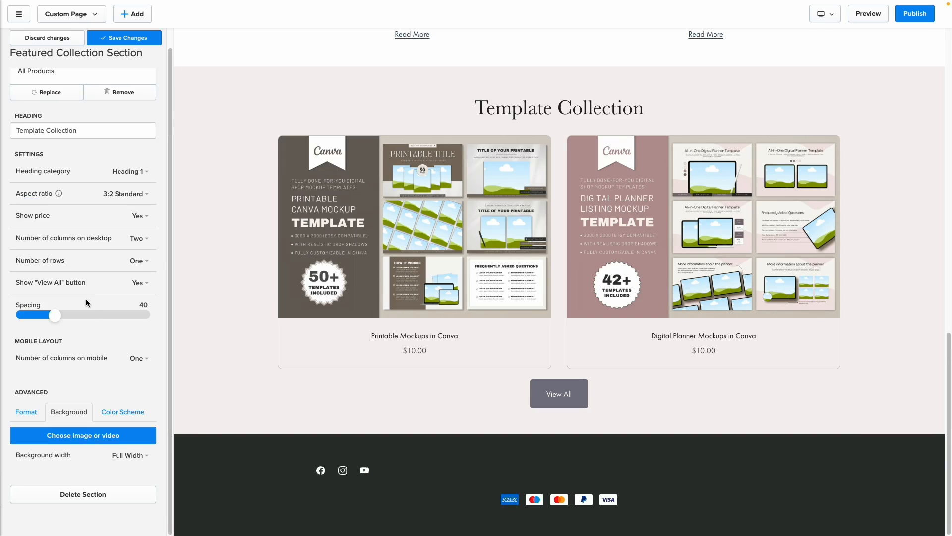
pyautogui.click(127, 412)
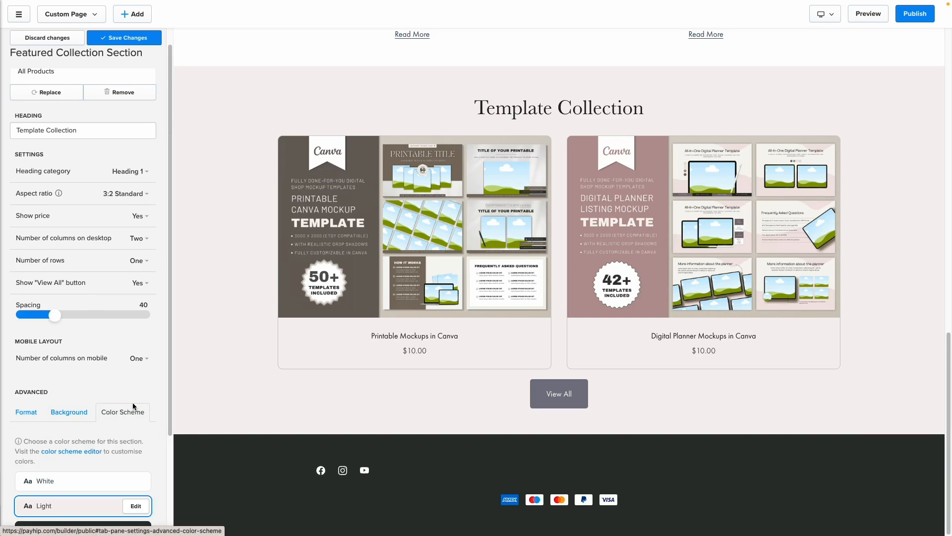
pyautogui.scroll(5, 409, 350)
pyautogui.scroll(-3, 410, 350)
pyautogui.scroll(-2, 410, 351)
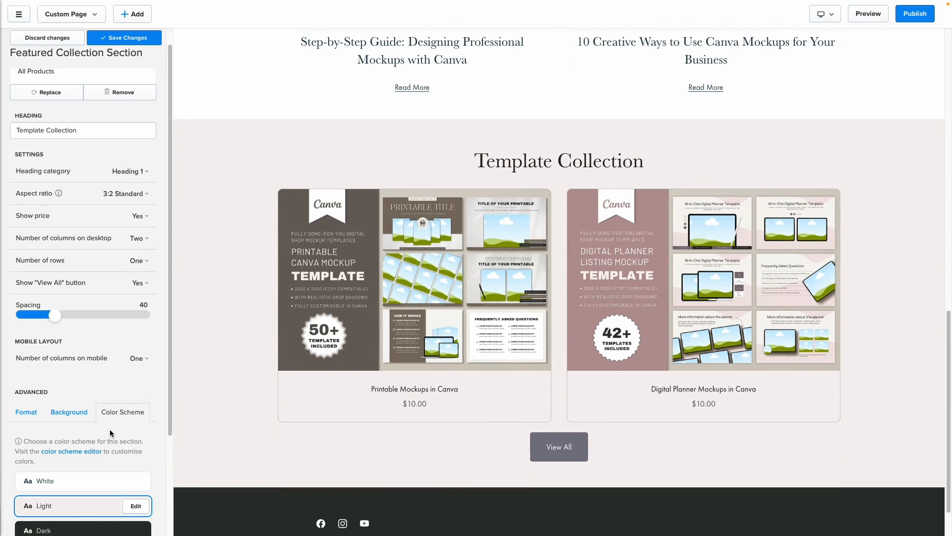
pyautogui.scroll(-3, 109, 429)
pyautogui.click(101, 361)
pyautogui.scroll(5, 269, 353)
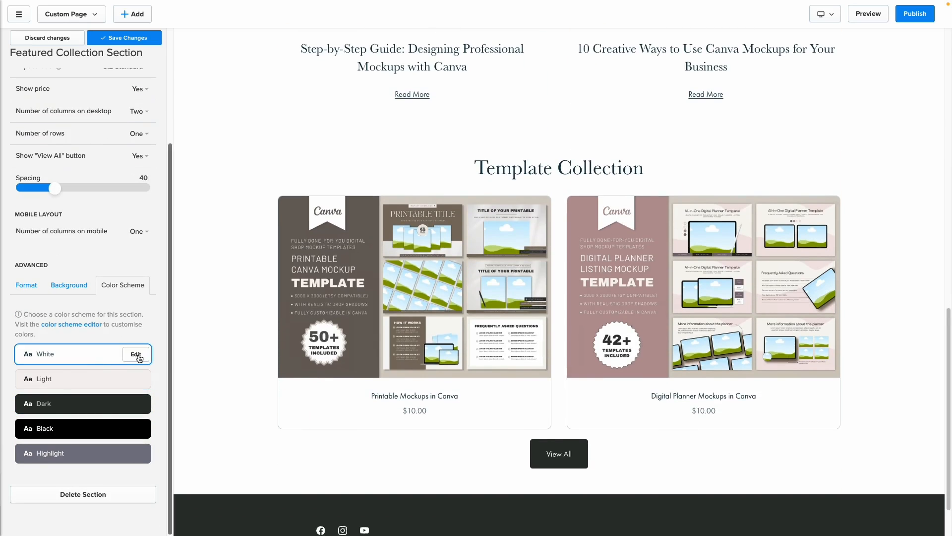
pyautogui.click(65, 383)
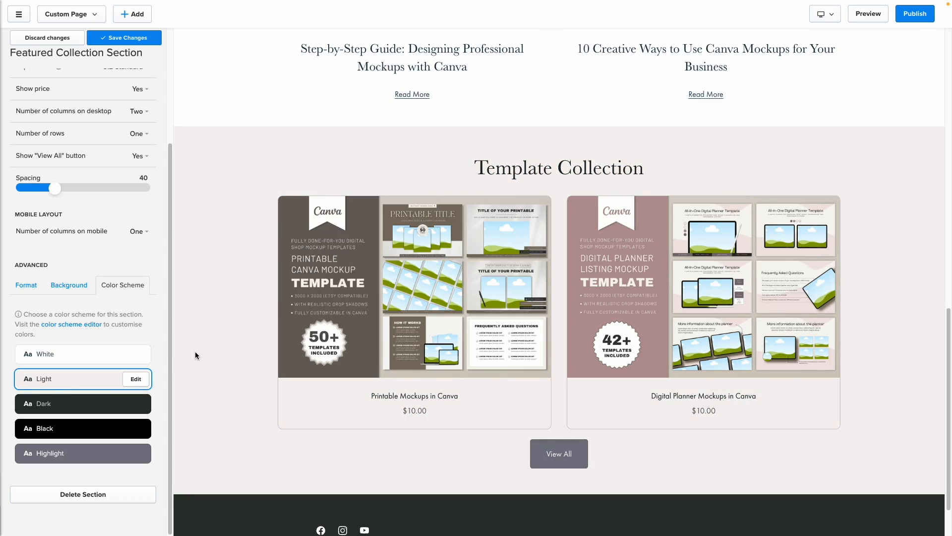
# Save the changes to the Featured Collection section.
pyautogui.scroll(3, 195, 351)
pyautogui.scroll(3, 76, 214)
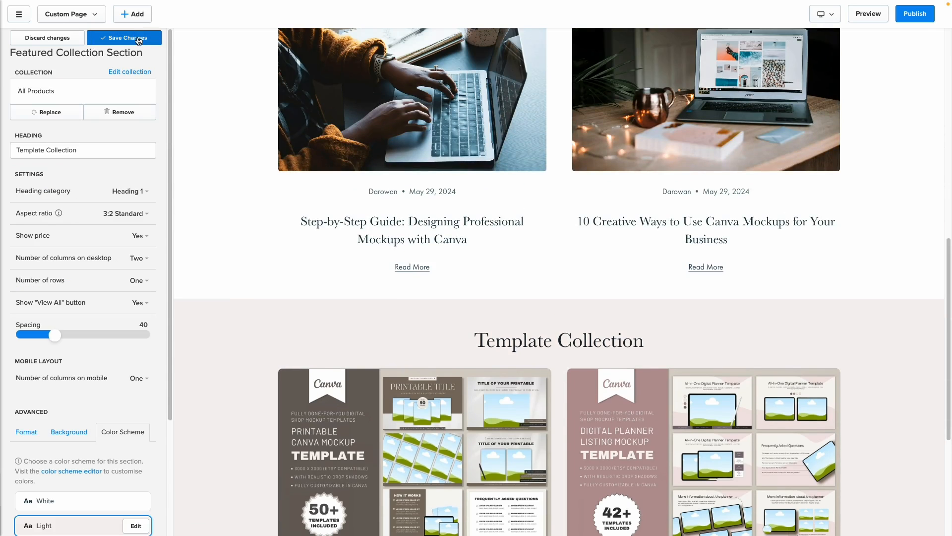
pyautogui.click(135, 36)
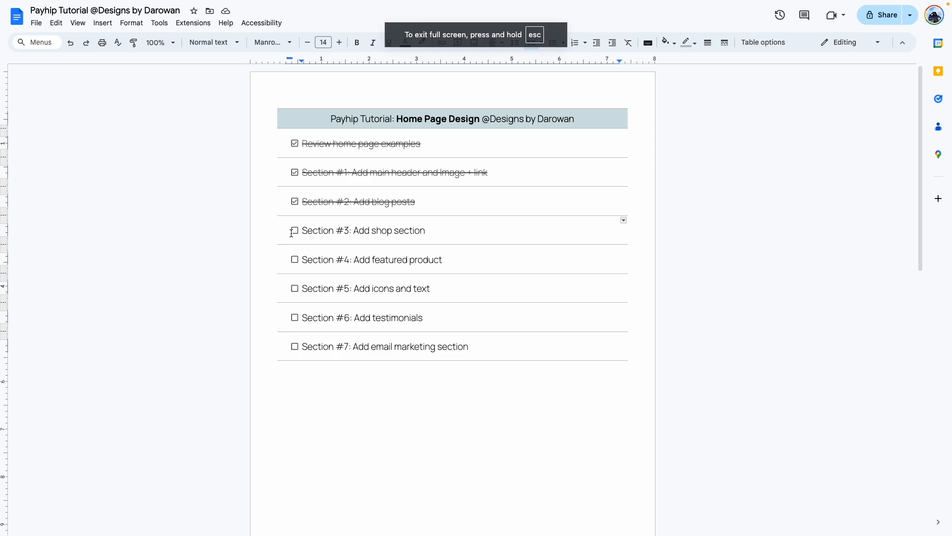
# Switch to the Google Docs checklist and mark "Section #3: Add shop section" as done.
pyautogui.click(293, 231)
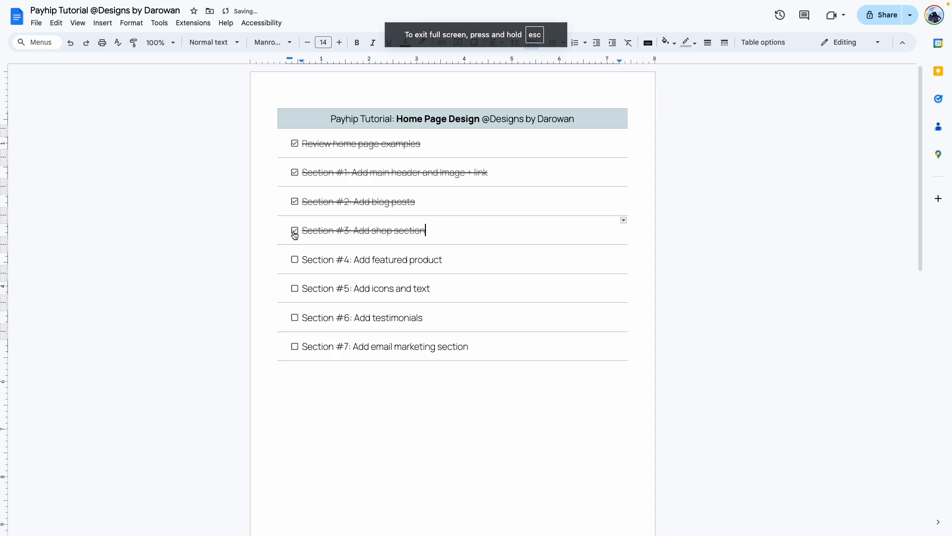
pyautogui.moveTo(351, 260); pyautogui.dragTo(444, 262)
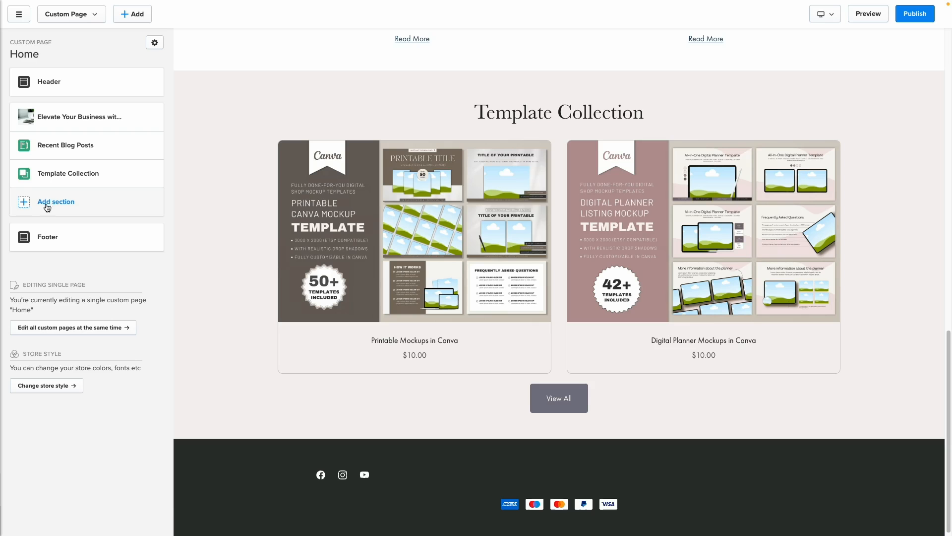
# Back in the Payhip page builder, add a Featured Product section to the Home page.
pyautogui.click(50, 206)
pyautogui.click(289, 284)
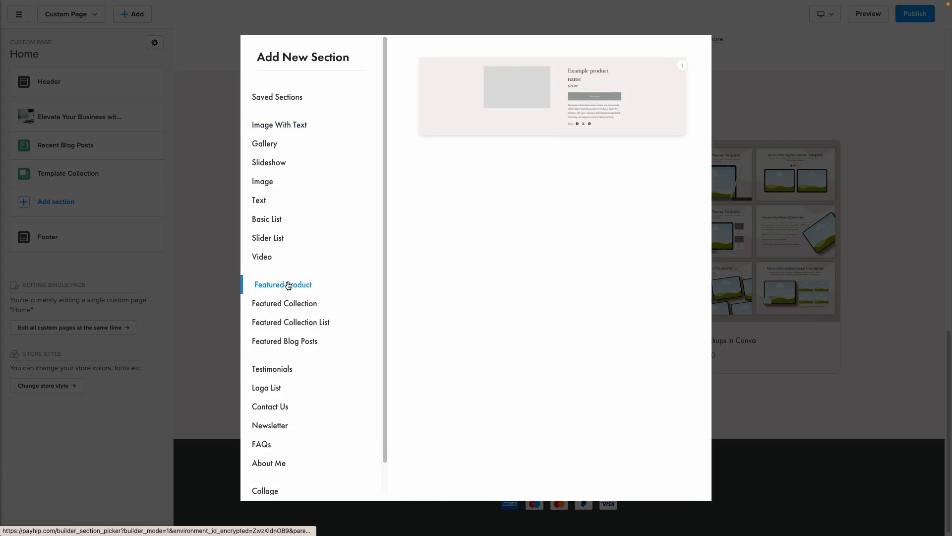
pyautogui.click(461, 126)
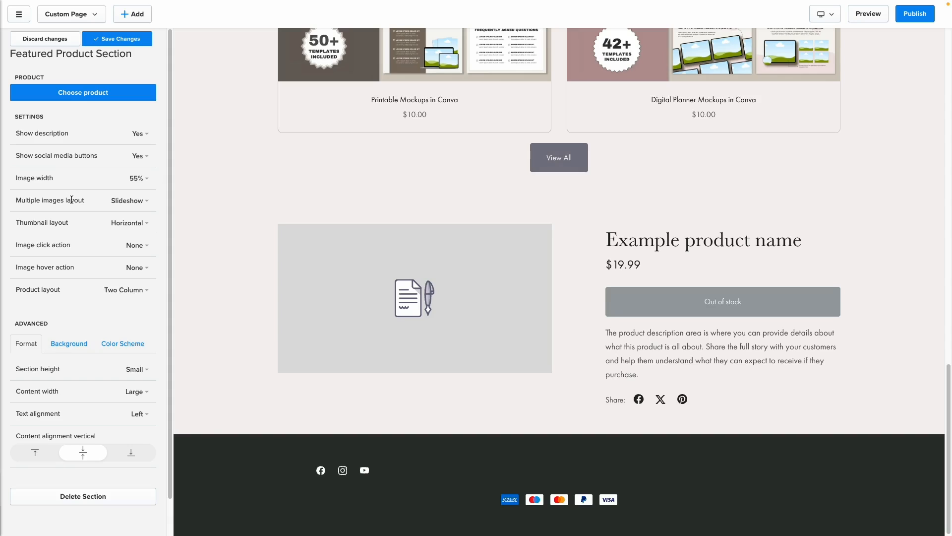
# Choose Habit Tracker Spreadsheet as the featured product, also trying a product search for "habit".
pyautogui.click(80, 92)
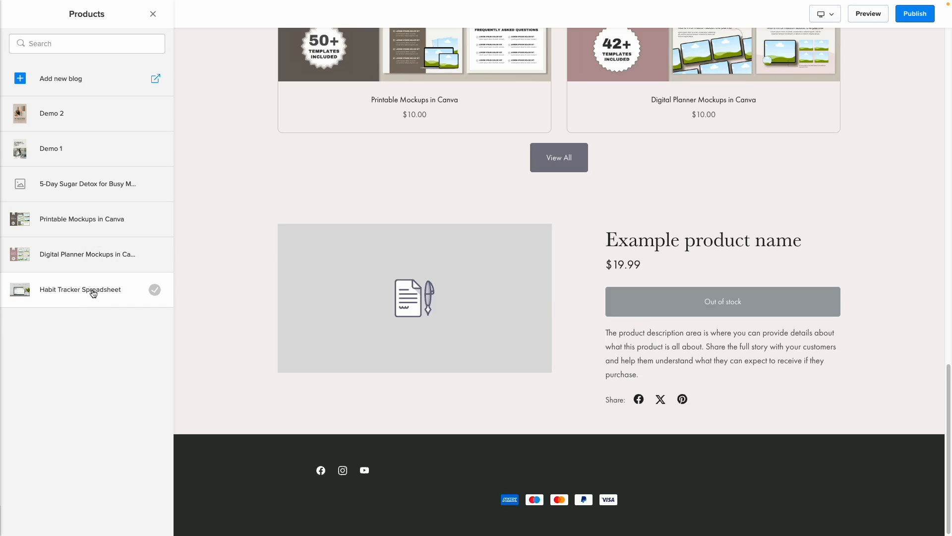
pyautogui.click(101, 292)
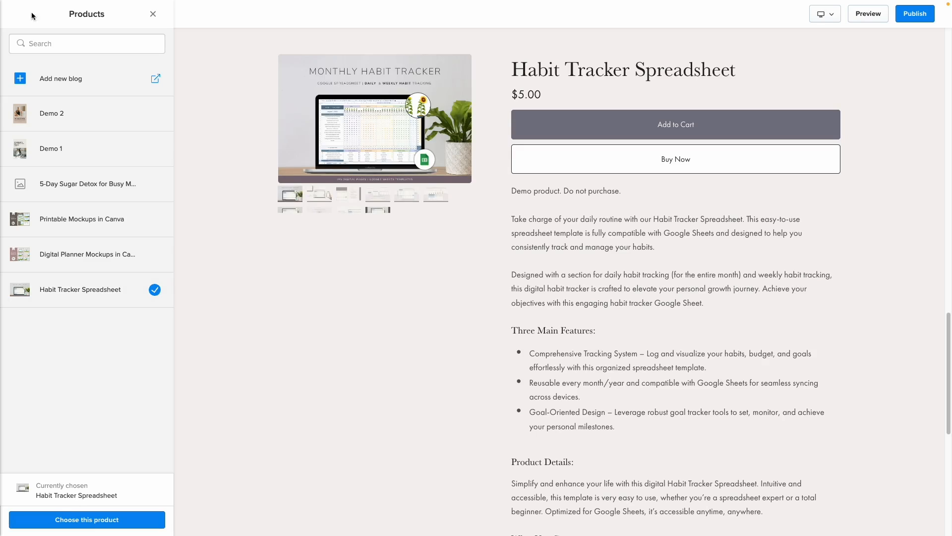
pyautogui.click(39, 52)
pyautogui.write('habit')
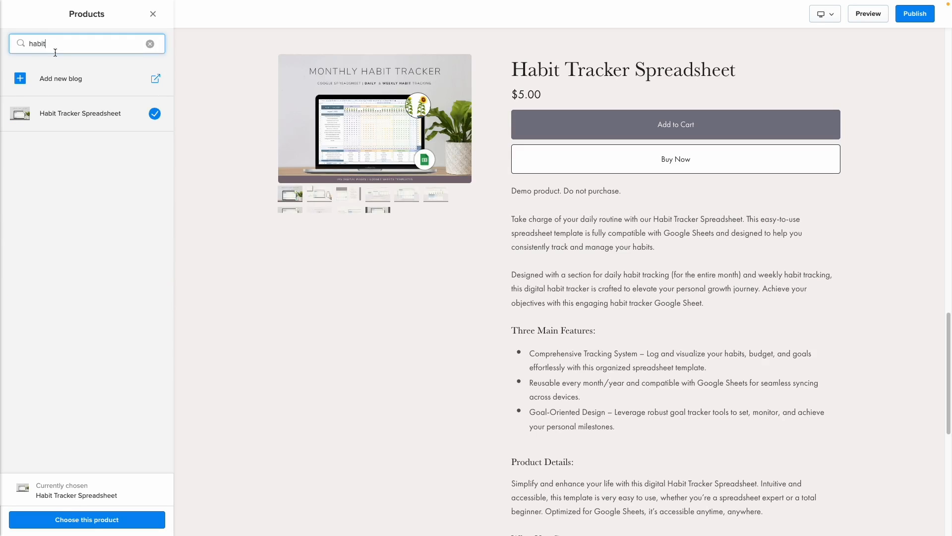
pyautogui.click(149, 44)
pyautogui.click(82, 519)
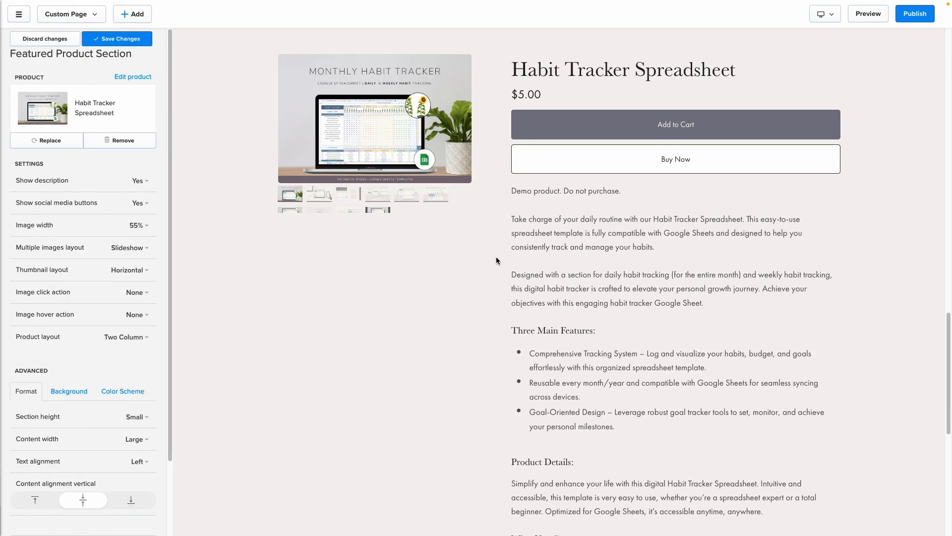
# Hide the product description and the social media buttons in the Featured Product section.
pyautogui.scroll(-8, 718, 400)
pyautogui.scroll(13, 718, 399)
pyautogui.scroll(-4, 684, 386)
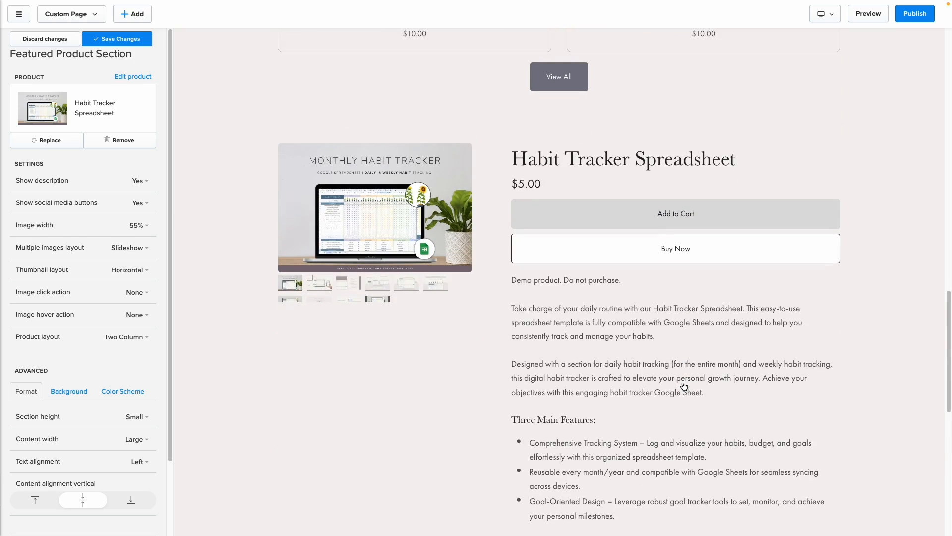
pyautogui.scroll(-4, 739, 303)
pyautogui.scroll(-4, 739, 303)
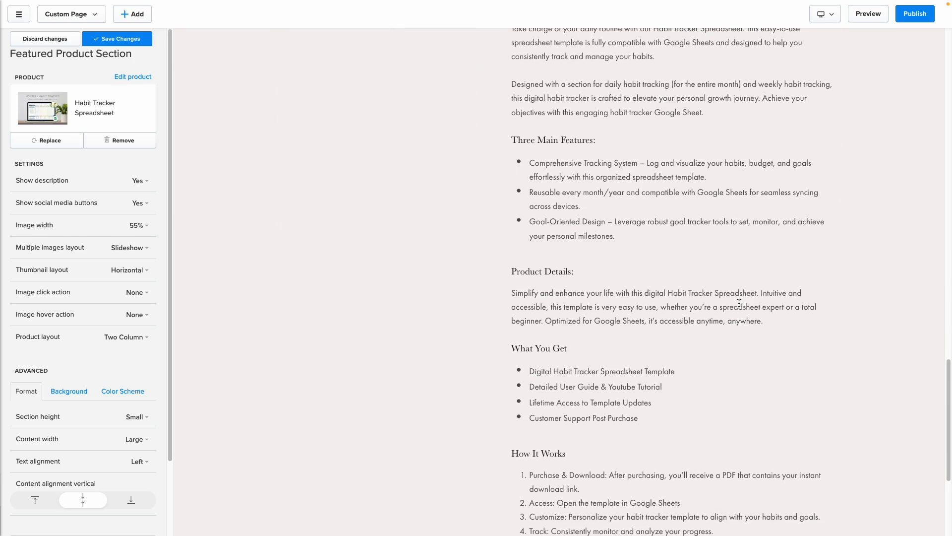
pyautogui.scroll(11, 680, 302)
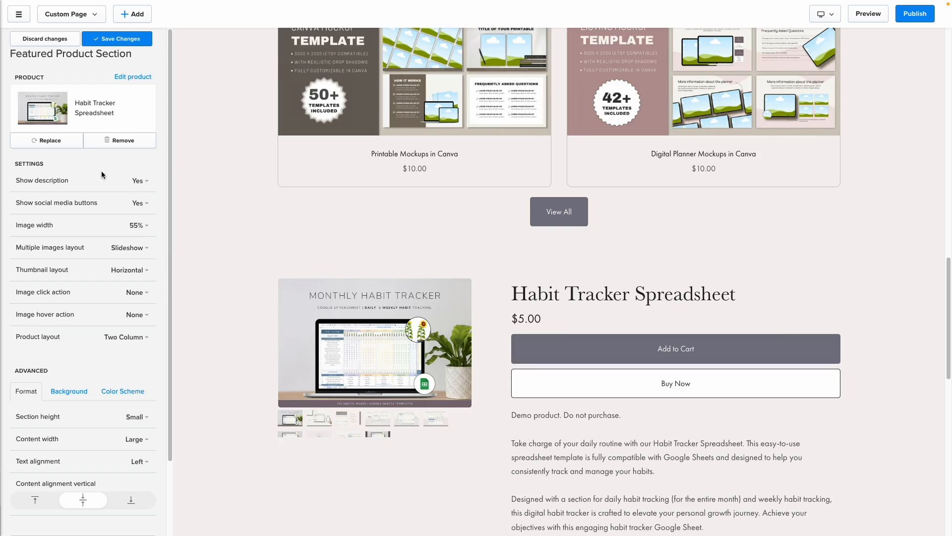
pyautogui.click(140, 180)
pyautogui.click(50, 215)
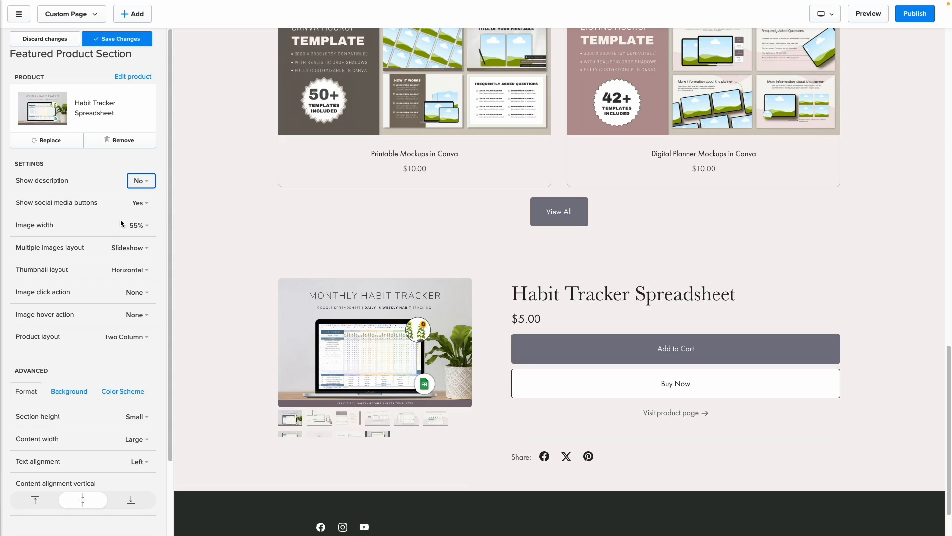
pyautogui.click(140, 203)
pyautogui.click(54, 236)
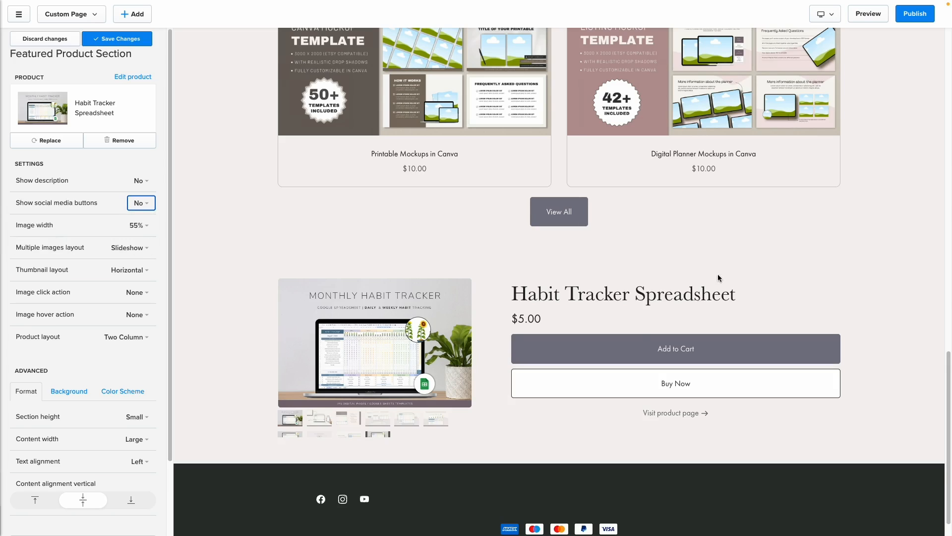
# Set the featured product's image width to 65%, trying 75% first.
pyautogui.click(138, 225)
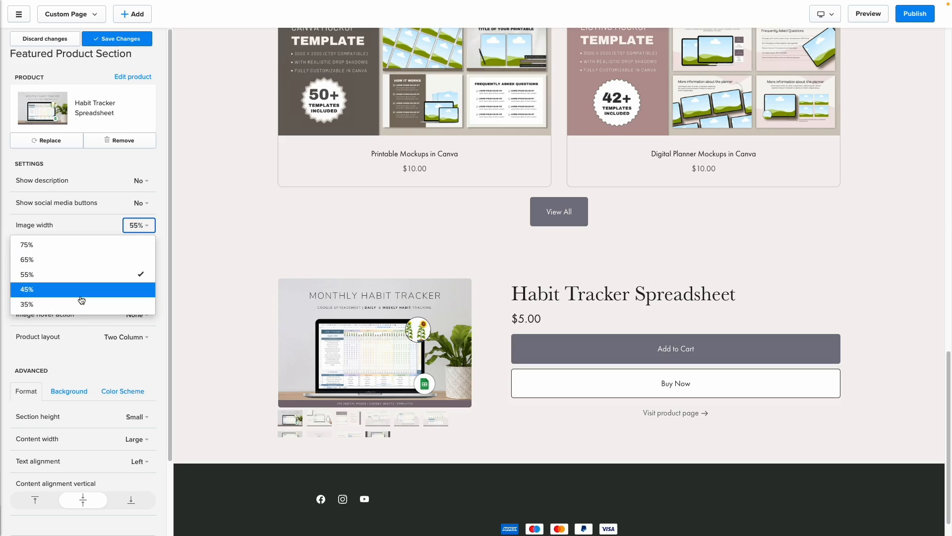
pyautogui.click(79, 245)
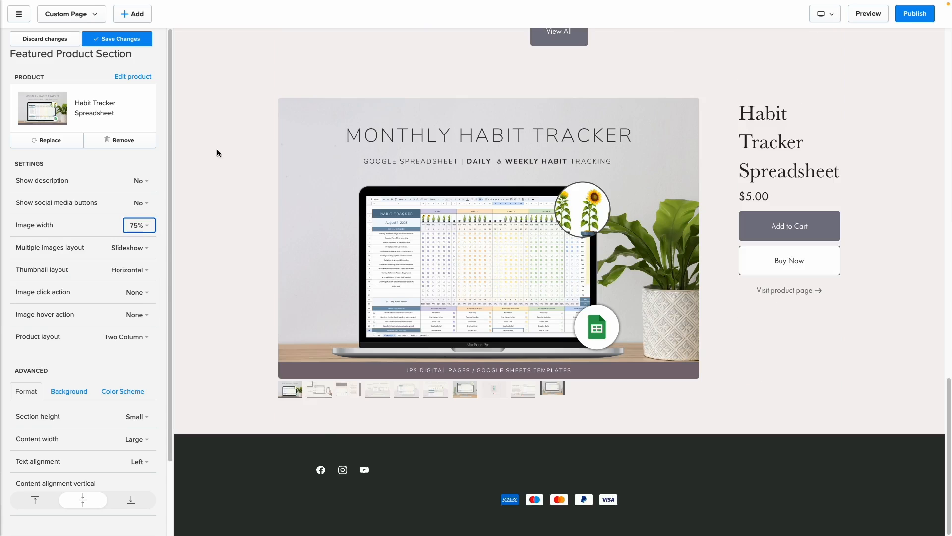
pyautogui.click(132, 226)
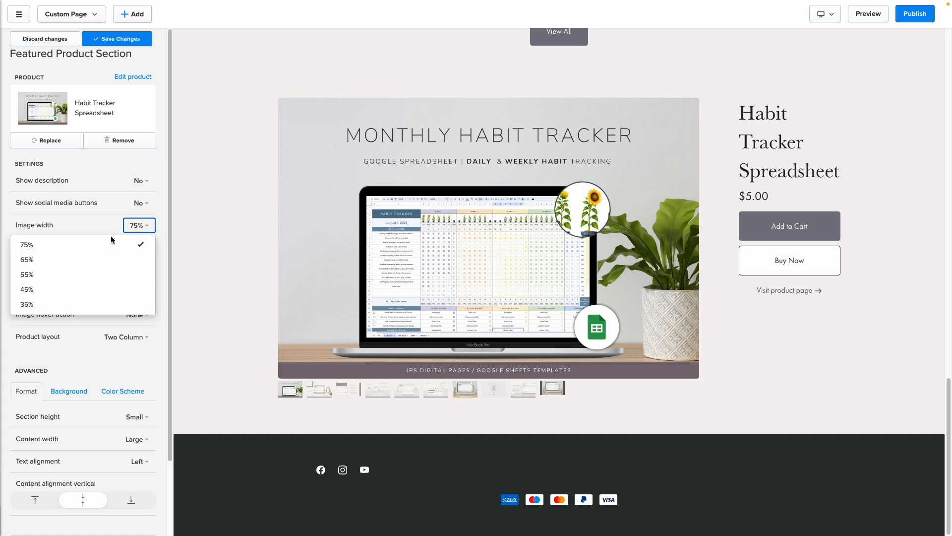
pyautogui.click(73, 261)
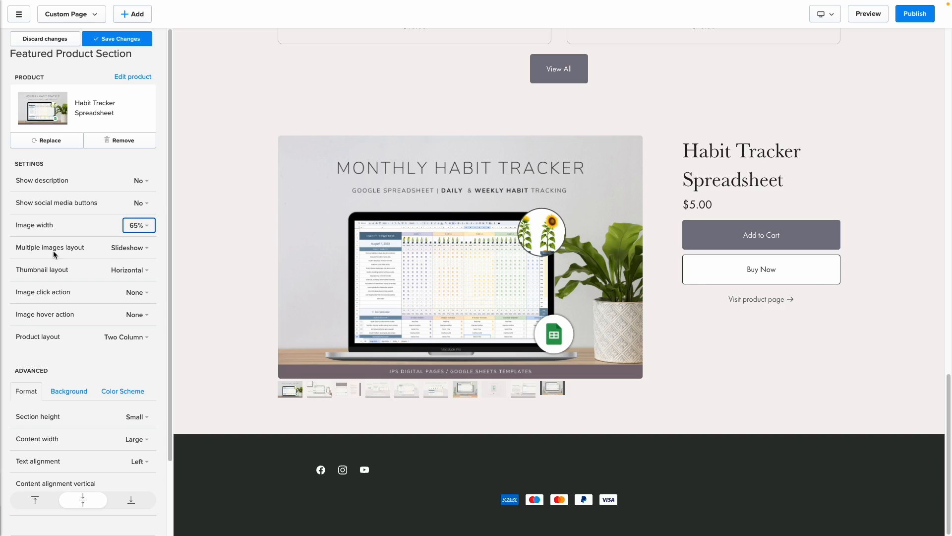
# Set the featured product's multiple images layout to Carousel, trying the Stacked layout first.
pyautogui.click(131, 251)
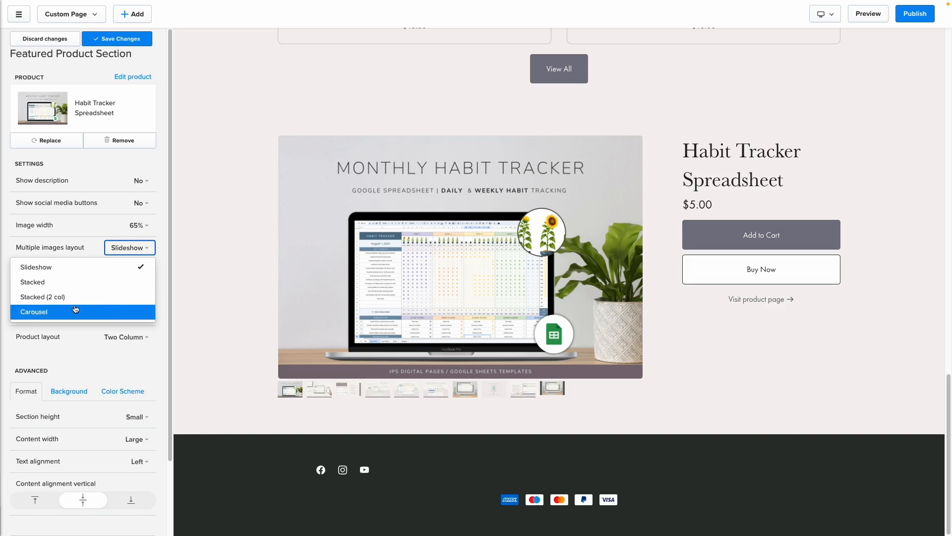
pyautogui.click(62, 283)
pyautogui.scroll(-3, 367, 298)
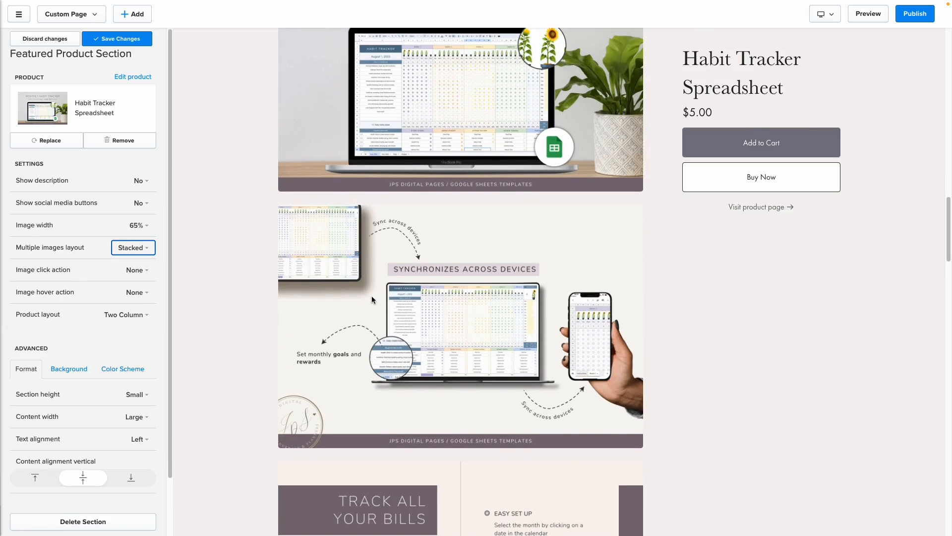
pyautogui.click(144, 250)
pyautogui.click(56, 312)
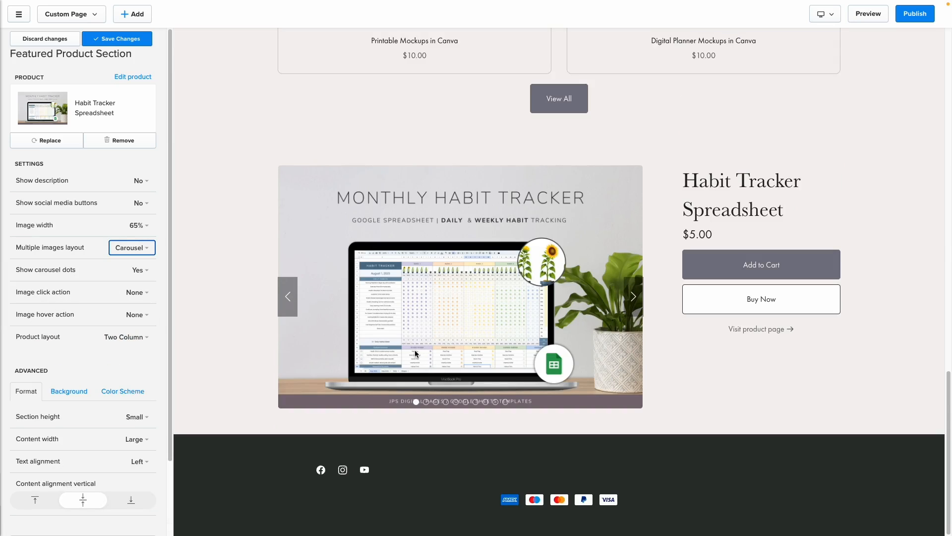
# Page through the product images in the carousel and turn off the carousel dots.
pyautogui.click(634, 297)
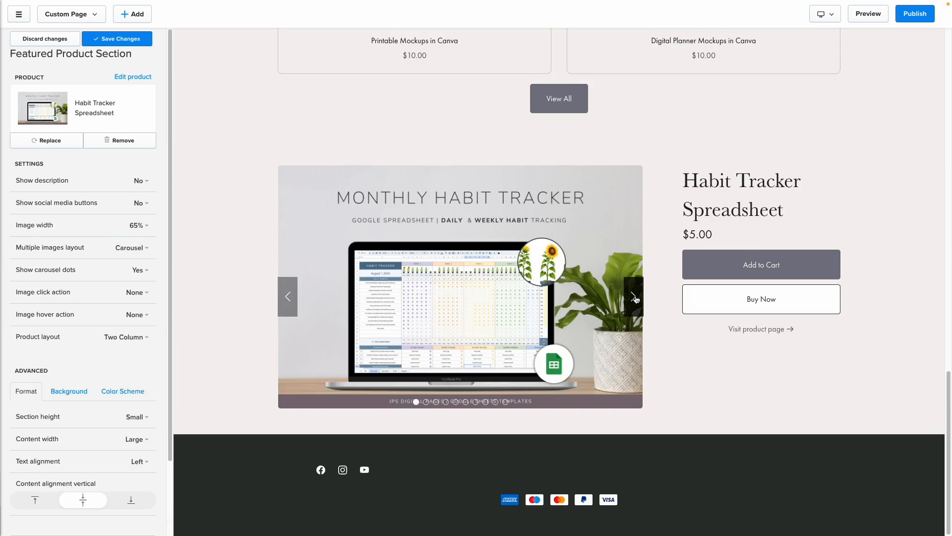
pyautogui.click(634, 296)
pyautogui.click(635, 296)
pyautogui.click(634, 297)
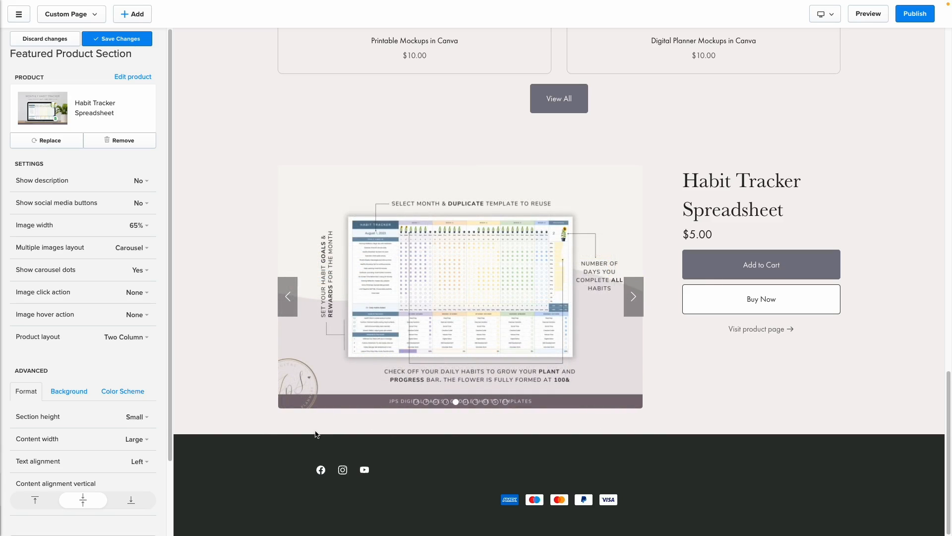
pyautogui.click(287, 296)
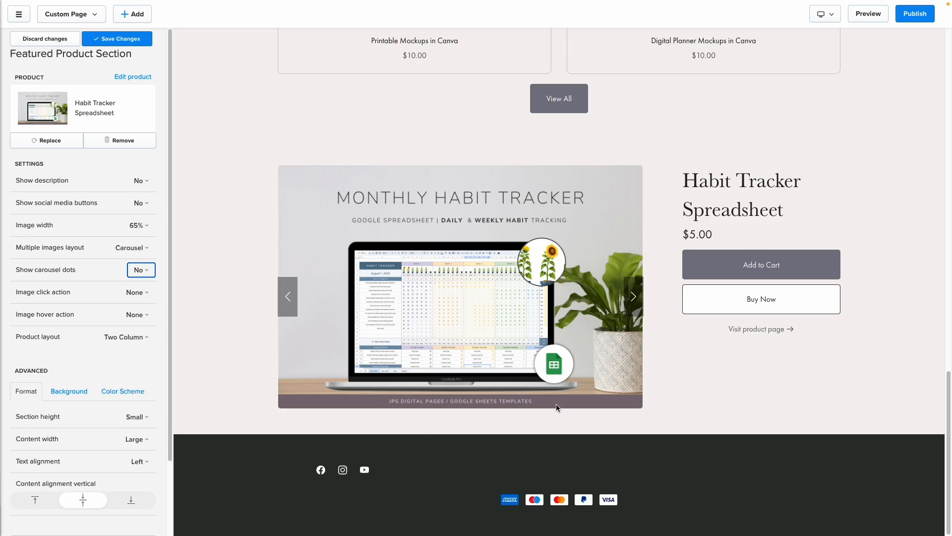
# Try the Zoom image click action on the featured product image and set the action back to None.
pyautogui.click(142, 295)
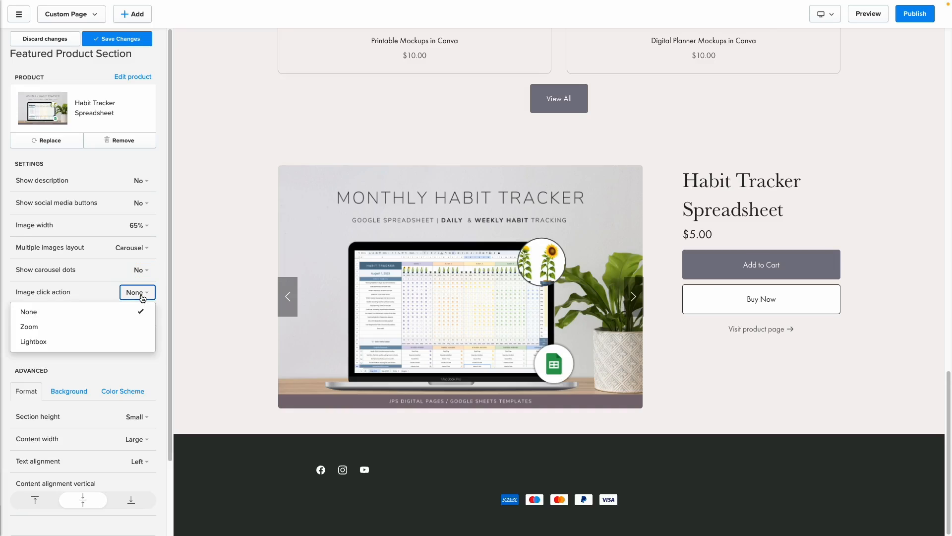
pyautogui.click(65, 327)
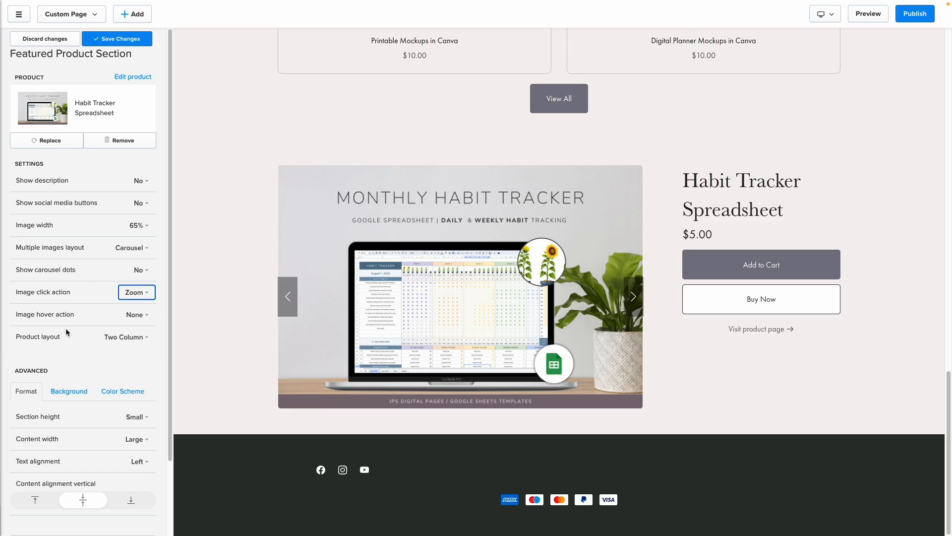
pyautogui.click(399, 290)
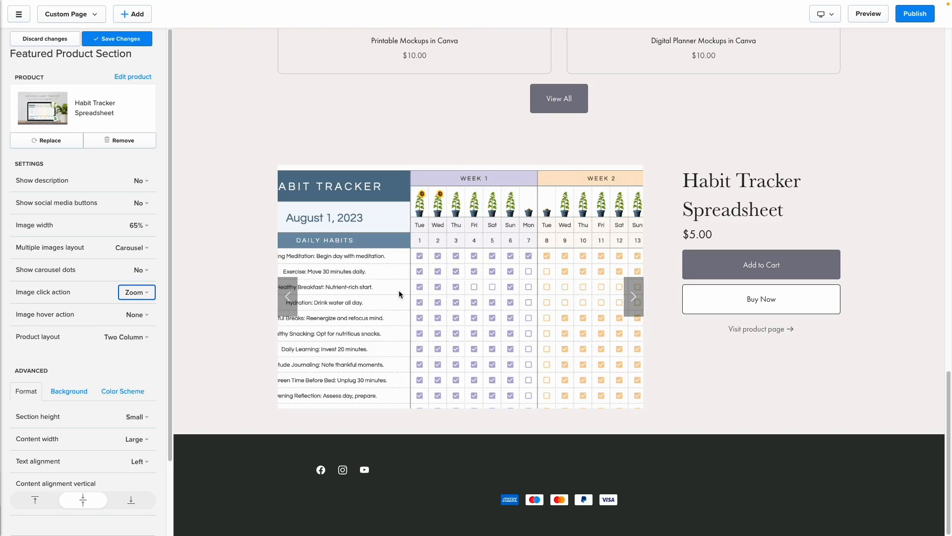
pyautogui.click(363, 260)
pyautogui.click(128, 286)
pyautogui.click(64, 311)
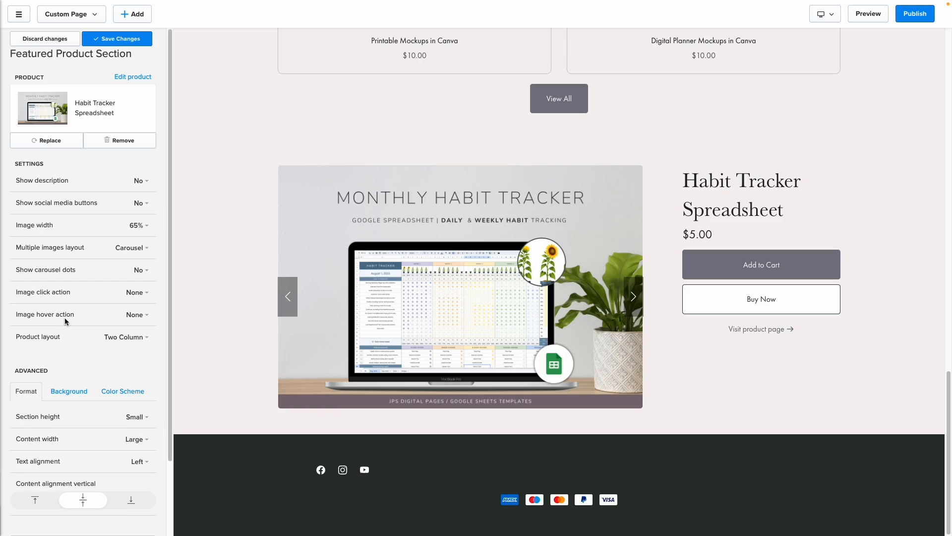
# Try the One Column product layout for the featured product and return it to Two Column.
pyautogui.scroll(-1, 85, 348)
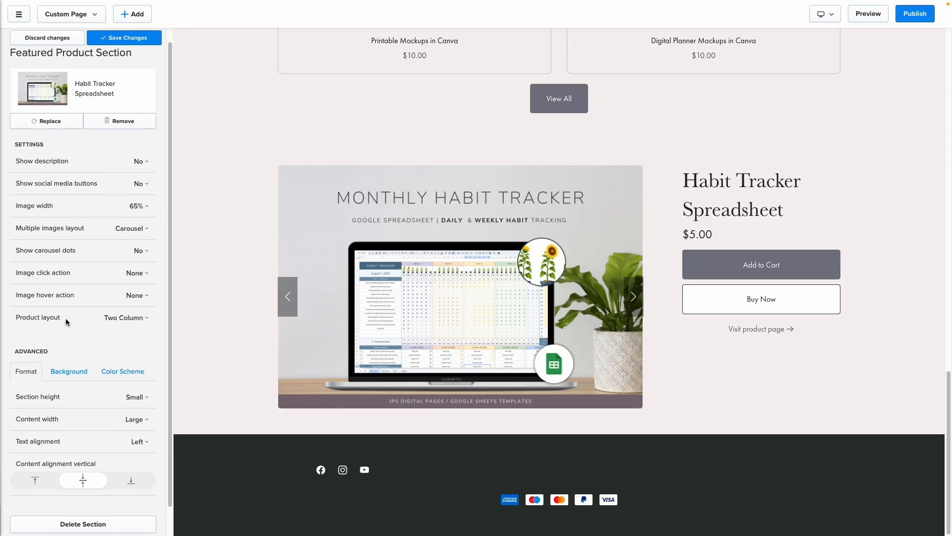
pyautogui.click(138, 324)
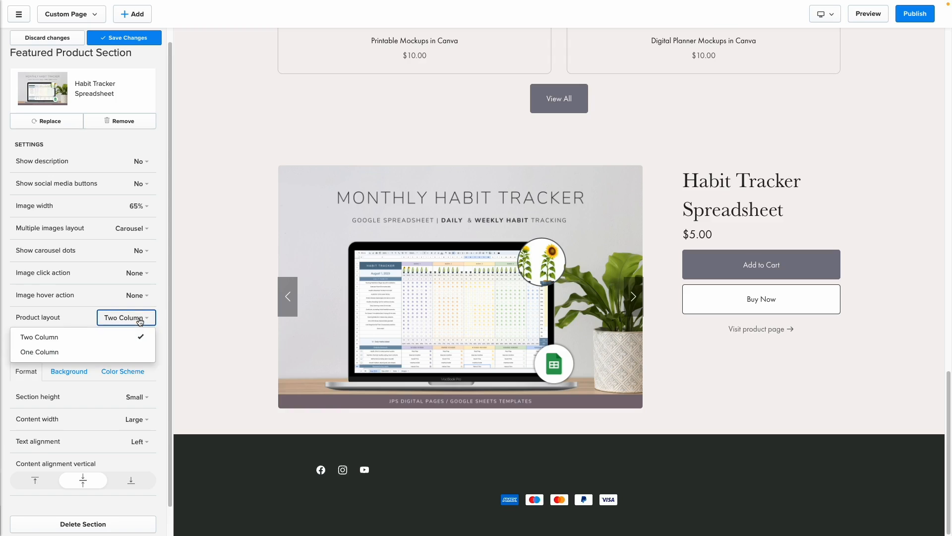
pyautogui.click(70, 353)
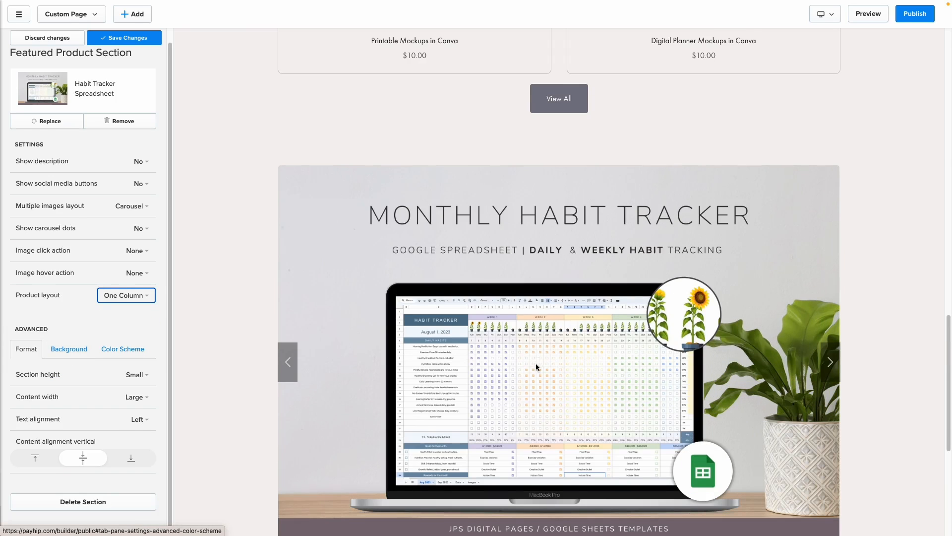
pyautogui.scroll(-5, 535, 366)
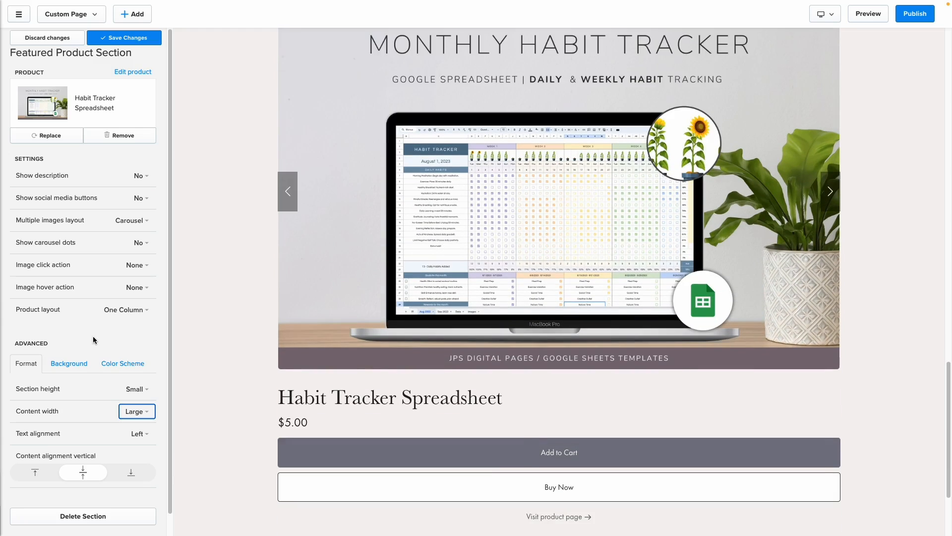
pyautogui.click(124, 310)
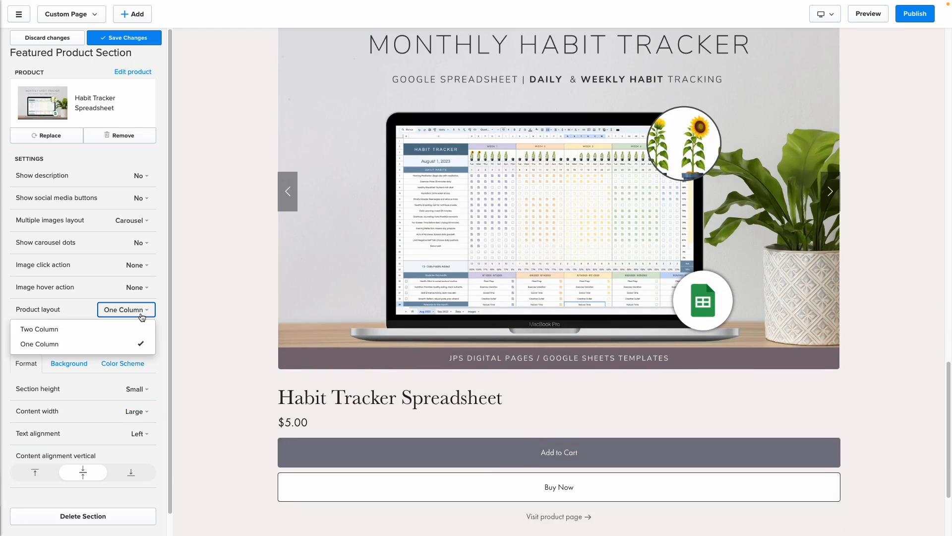
pyautogui.click(95, 335)
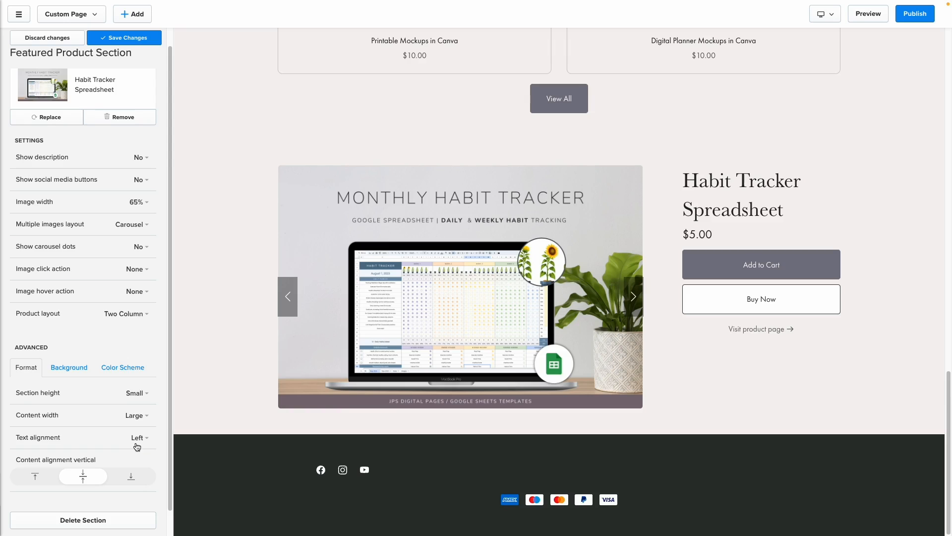
# Apply the White color scheme to the Featured Product section and save the section's changes.
pyautogui.click(55, 367)
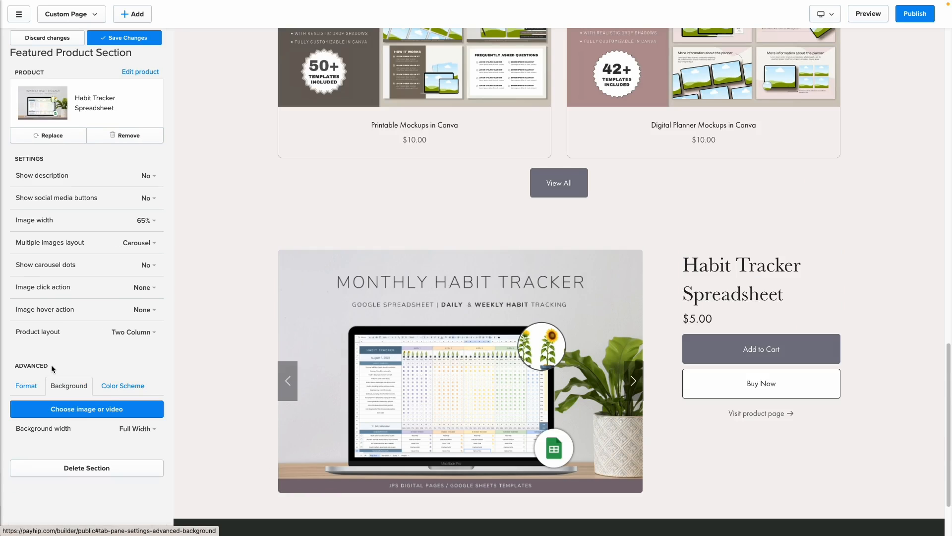
pyautogui.click(114, 385)
pyautogui.scroll(-2, 112, 382)
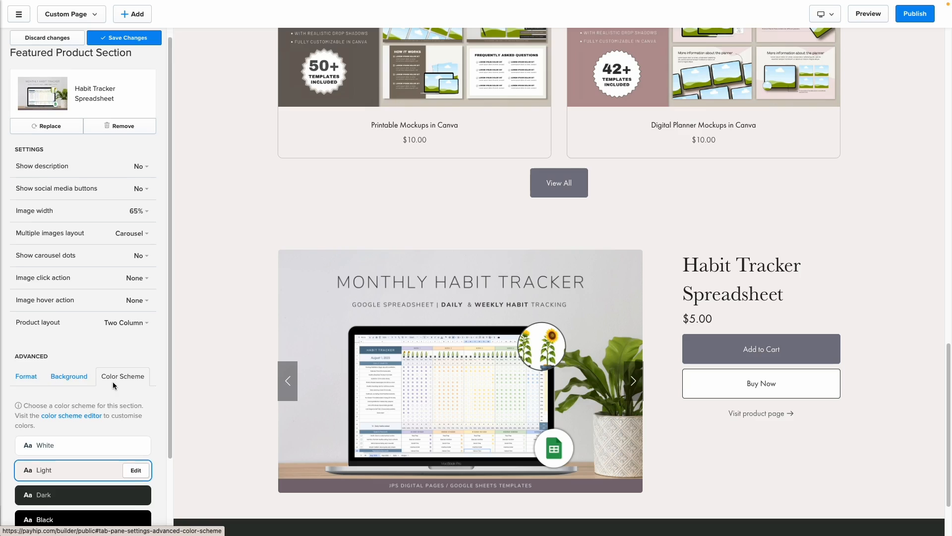
pyautogui.scroll(-2, 326, 374)
pyautogui.scroll(8, 325, 375)
pyautogui.scroll(-8, 325, 374)
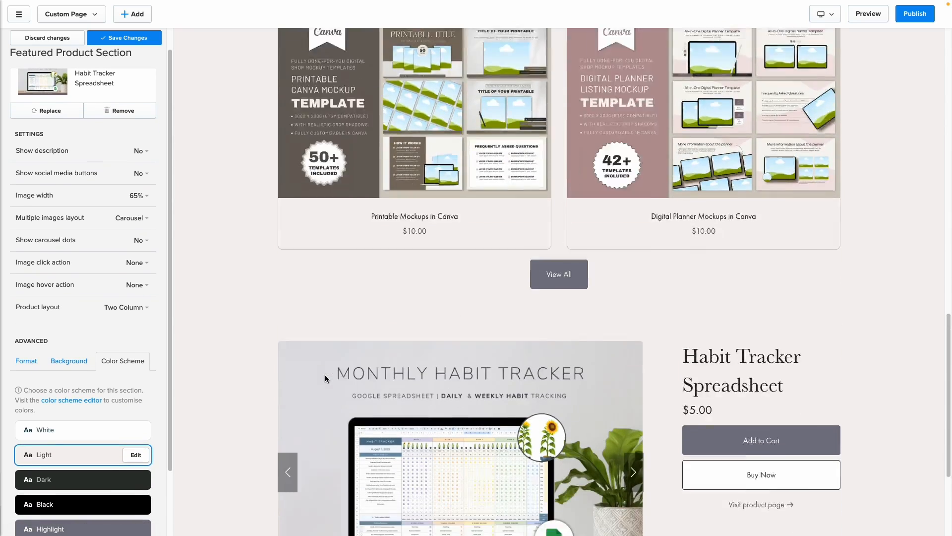
pyautogui.click(61, 430)
pyautogui.scroll(7, 373, 328)
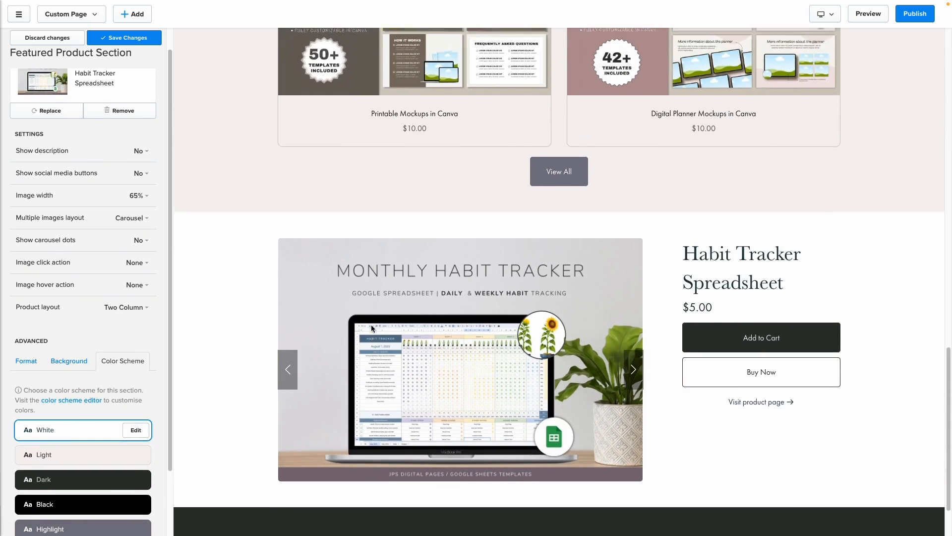
pyautogui.scroll(-3, 704, 377)
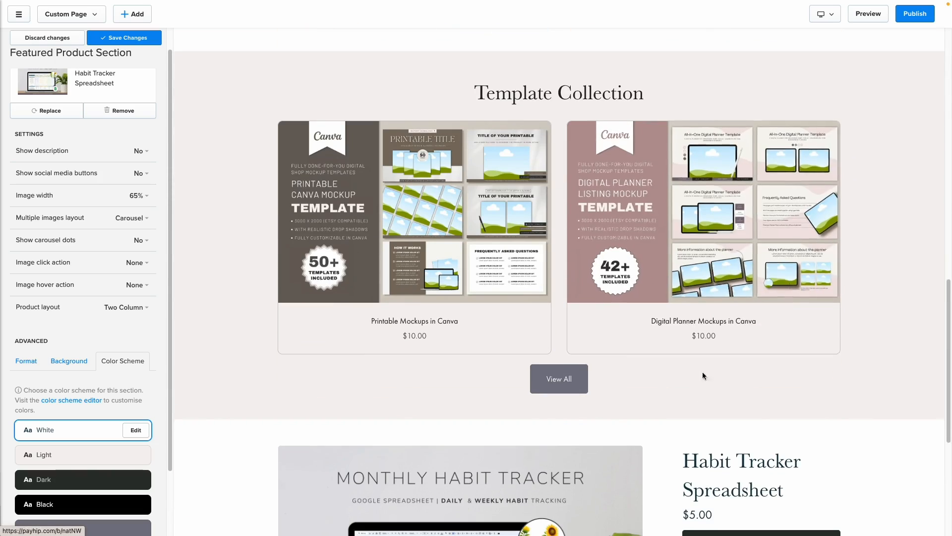
pyautogui.scroll(-4, 367, 224)
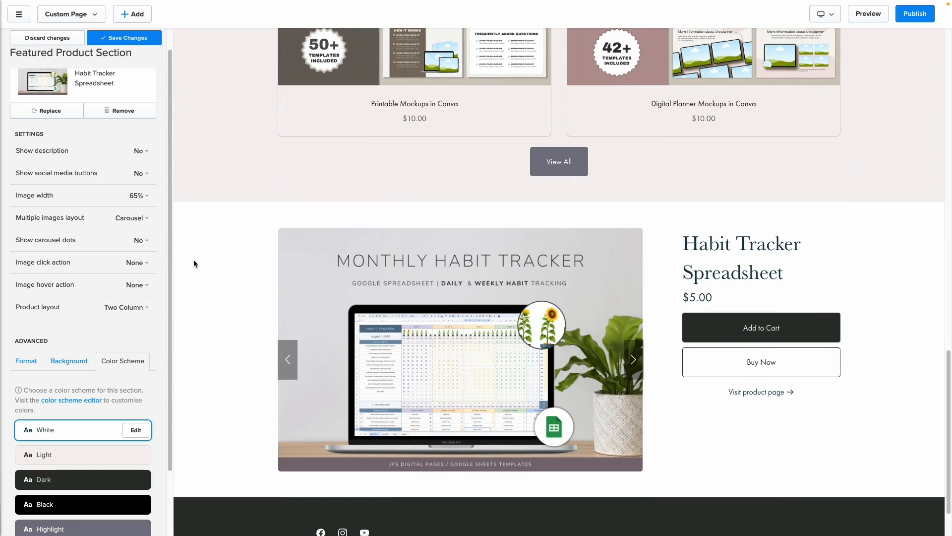
pyautogui.scroll(-1, 219, 278)
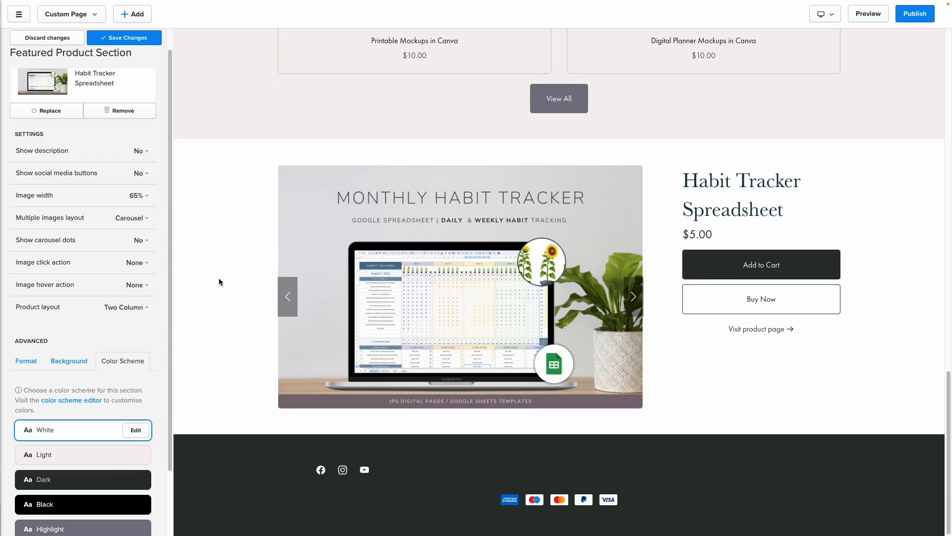
pyautogui.click(110, 36)
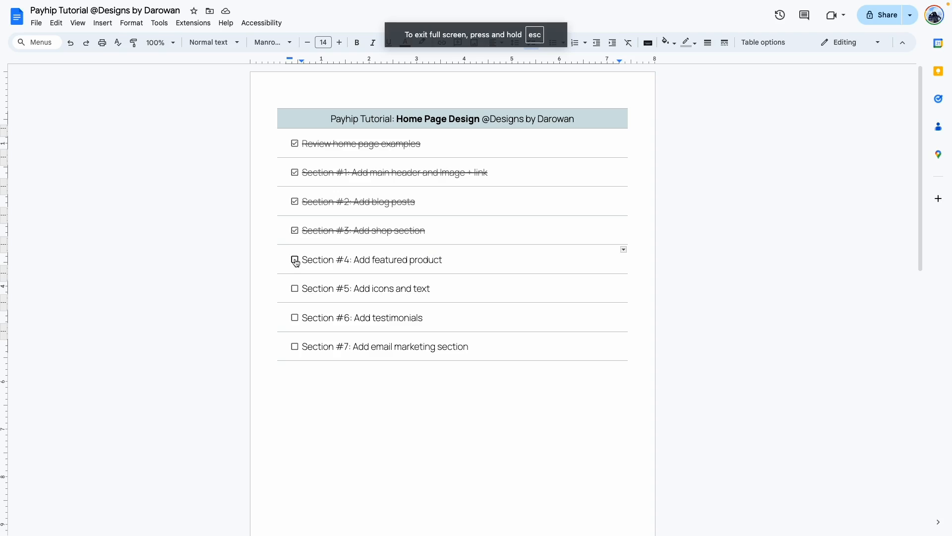
# Switch to the Google Docs checklist, mark "Section #4: Add featured product" as done, and view the icons-and-text example in the theme demo.
pyautogui.click(295, 261)
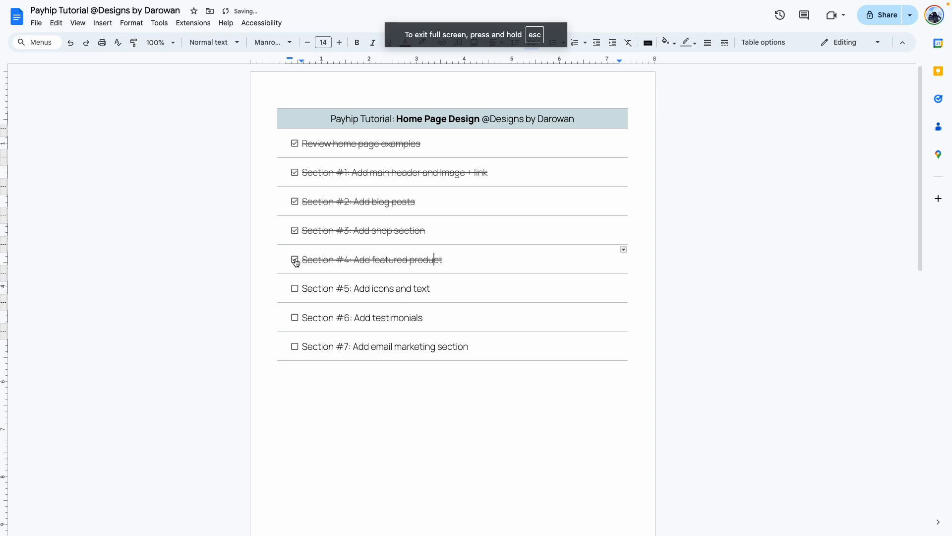
pyautogui.moveTo(354, 289); pyautogui.dragTo(438, 293)
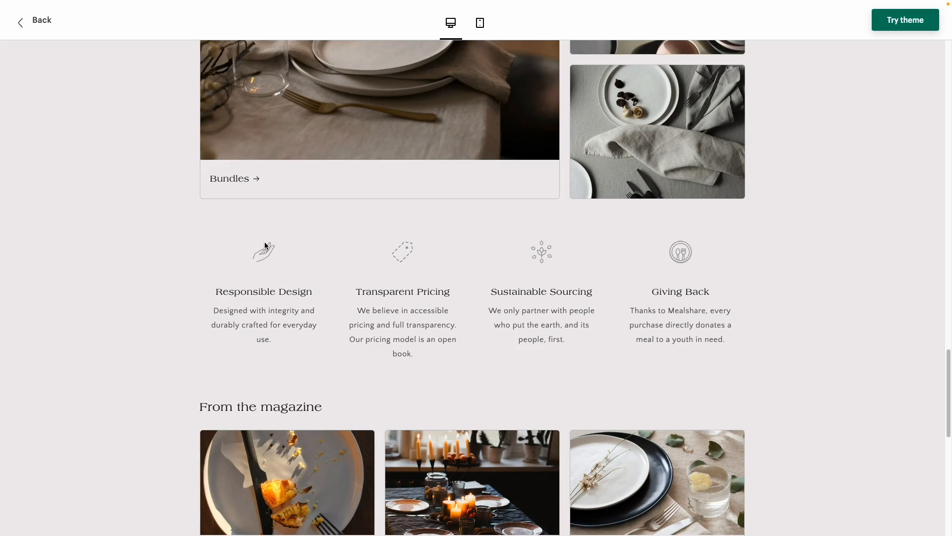
pyautogui.tripleClick(220, 291)
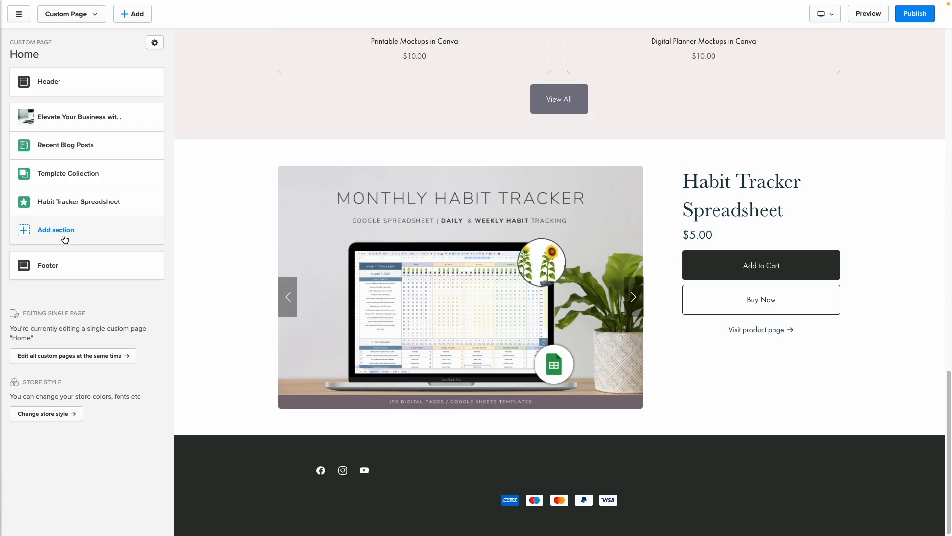
# Back in the Payhip page builder, add the three-column Basic List section with images to the Home page and clear its main heading.
pyautogui.click(65, 240)
pyautogui.scroll(-1, 268, 231)
pyautogui.scroll(2, 268, 228)
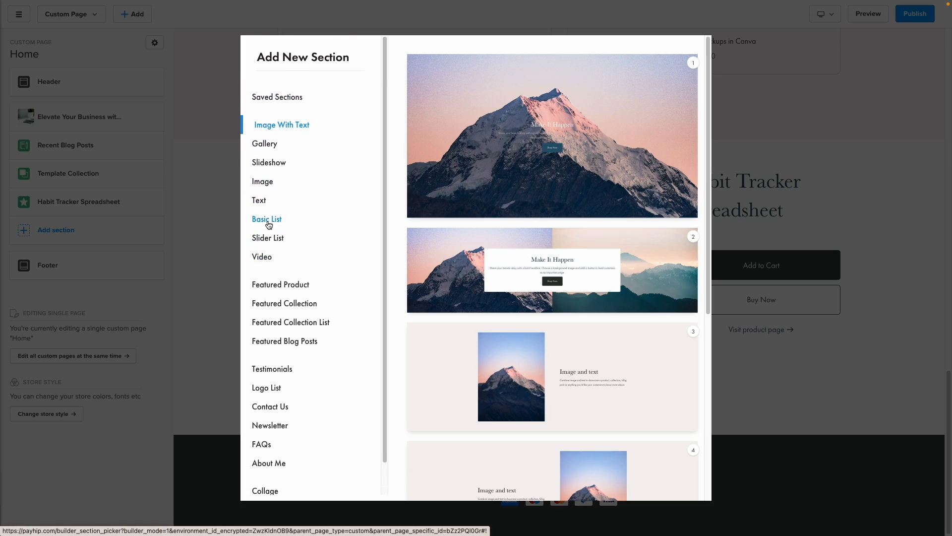
pyautogui.click(268, 223)
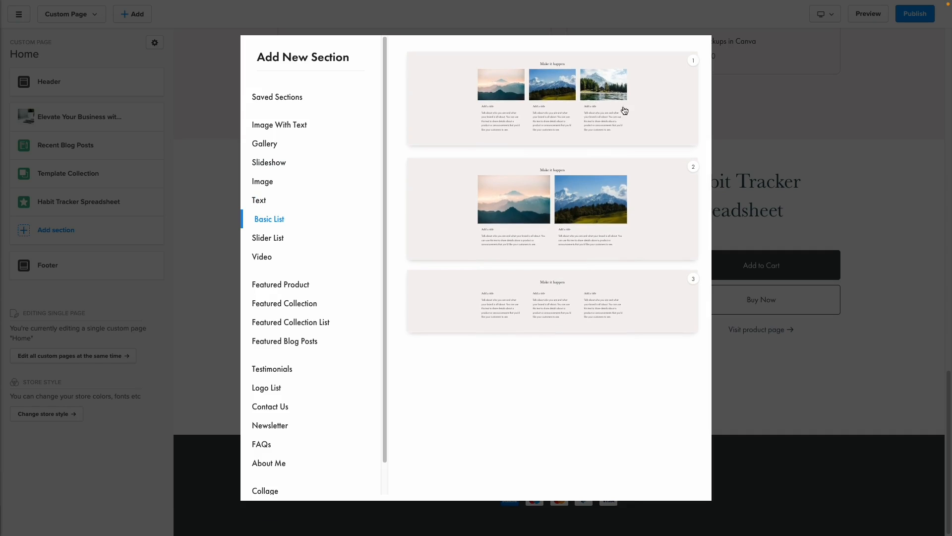
pyautogui.click(536, 103)
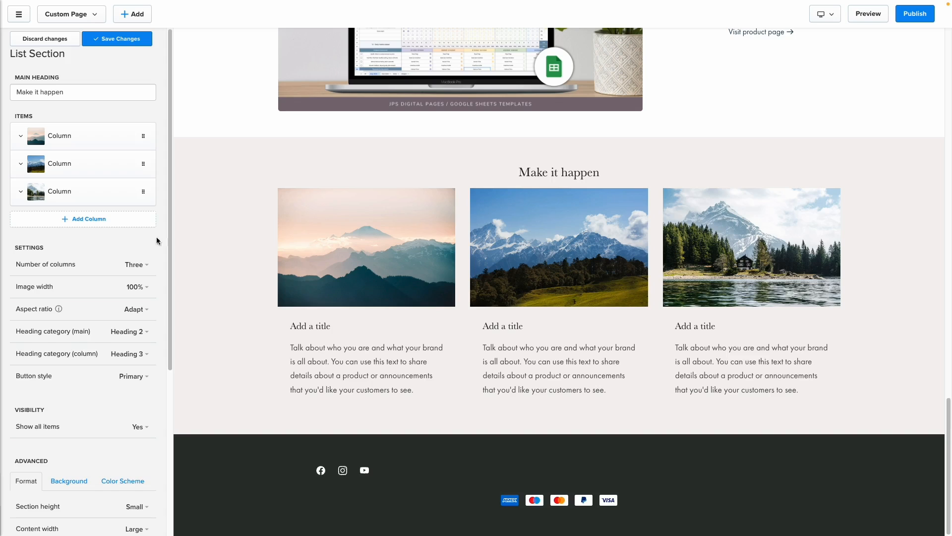
pyautogui.press('BackSpace')
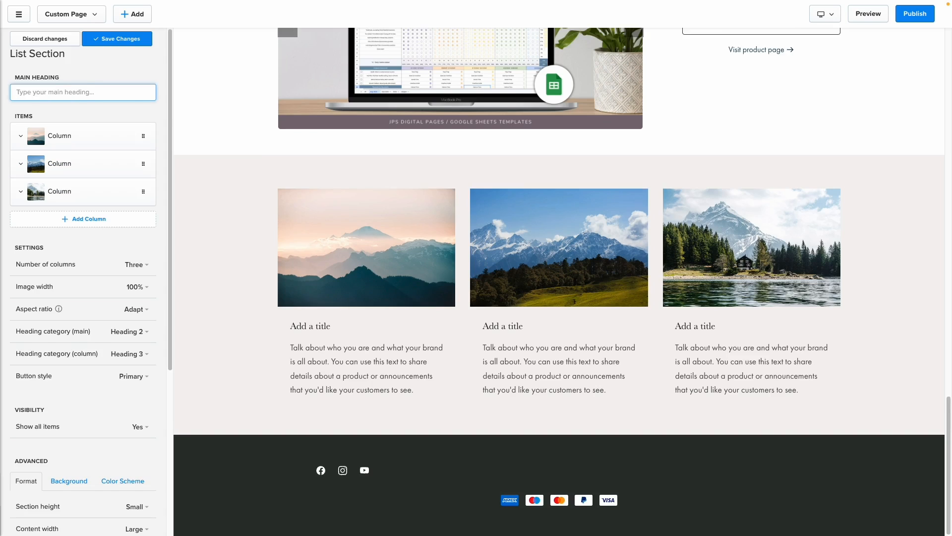
# Set the heading of the list section's first column to "Easy Customization".
pyautogui.click(196, 168)
pyautogui.click(22, 140)
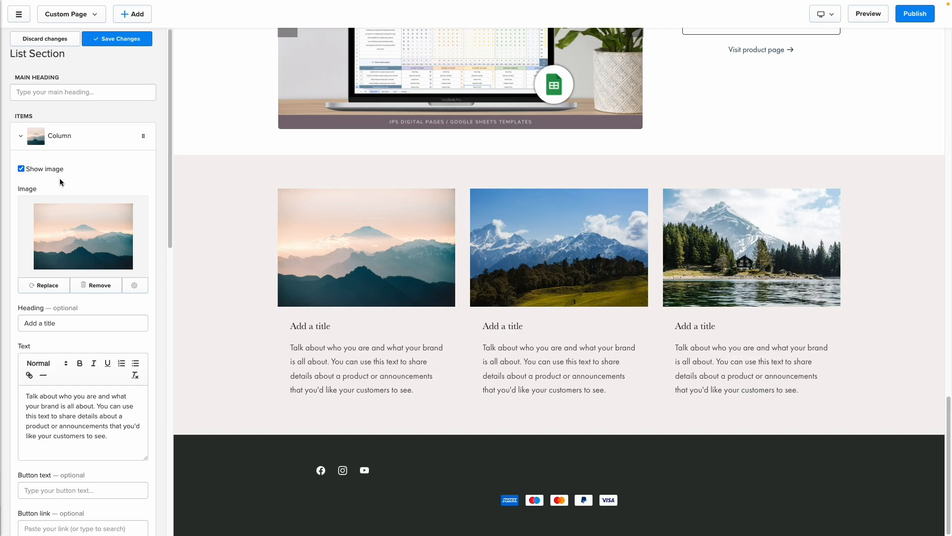
pyautogui.tripleClick(53, 317)
pyautogui.click(54, 317)
pyautogui.write('Easy Customization')
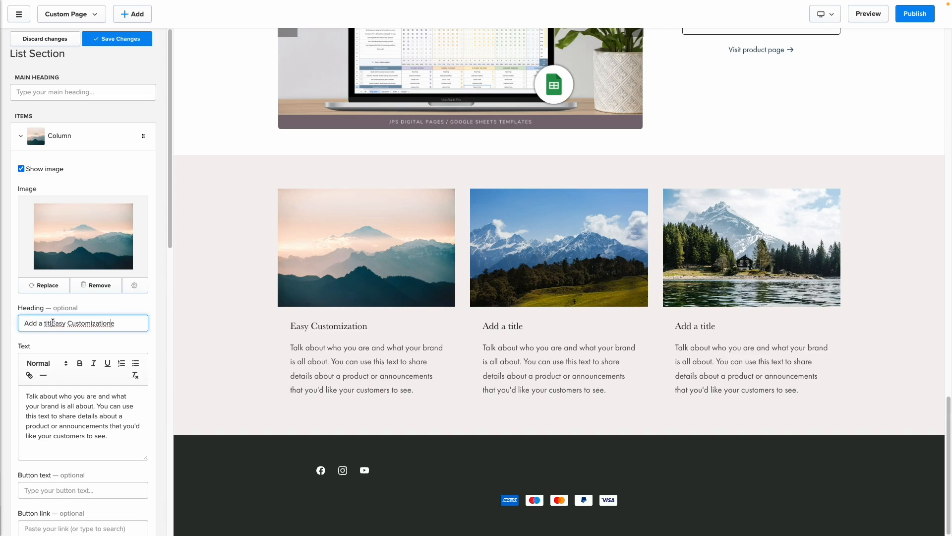
pyautogui.tripleClick(60, 323)
pyautogui.write('Easy Customization')
# Replace the first column's text with "Crafted with precision, our templates offer seamless customization to fit your unique needs and brand identity".
pyautogui.press('super+Tab')
pyautogui.tripleClick(54, 391)
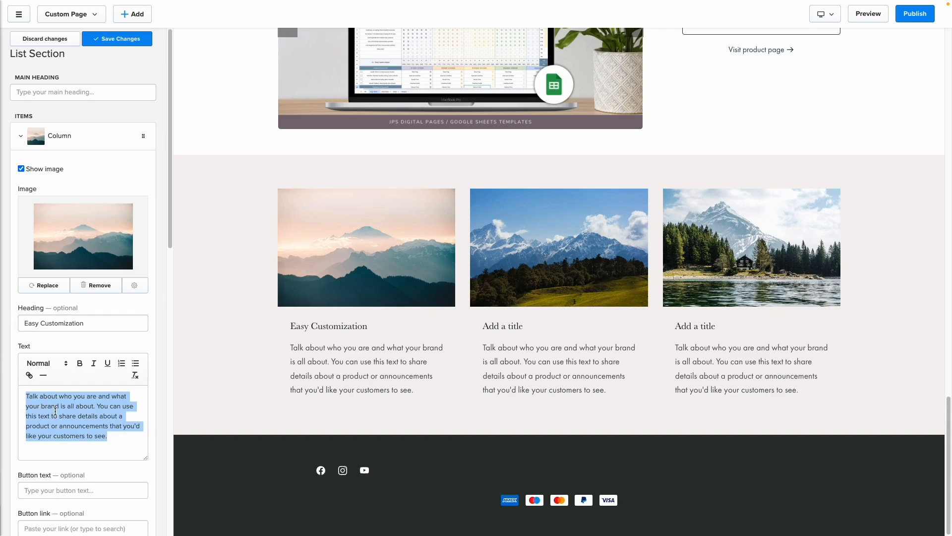
pyautogui.write('Crafted with precision, our templates offer seamless customization to fit your unique needs and brand identity')
pyautogui.scroll(-4, 82, 332)
pyautogui.scroll(1, 70, 373)
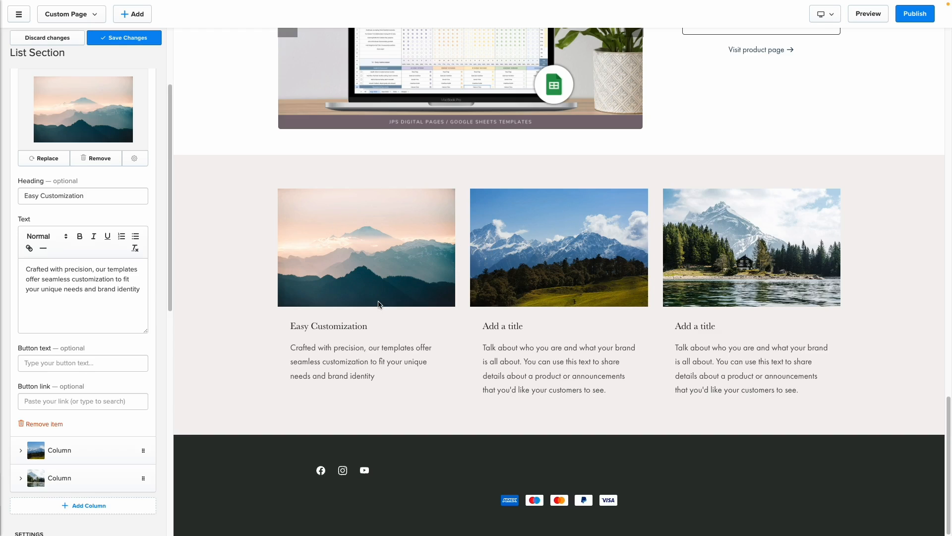
pyautogui.scroll(2, 89, 349)
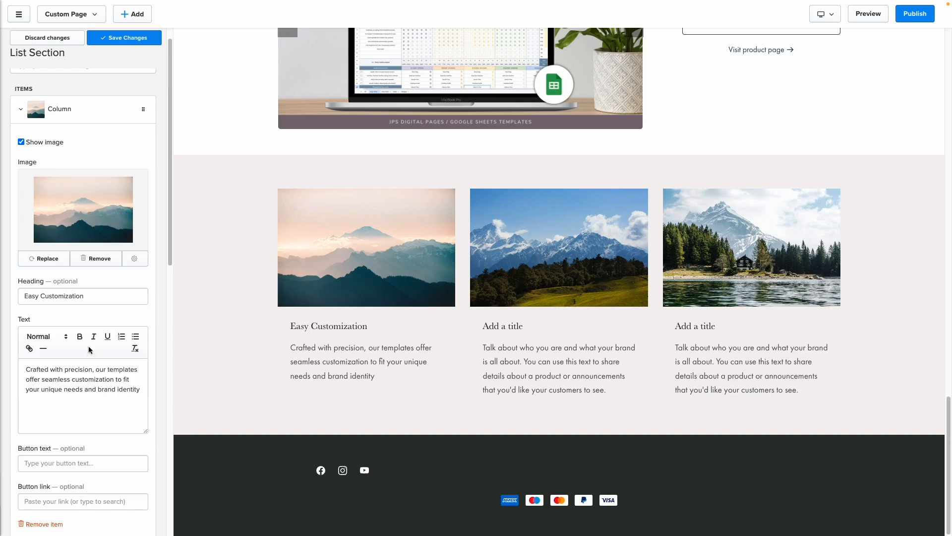
pyautogui.click(21, 113)
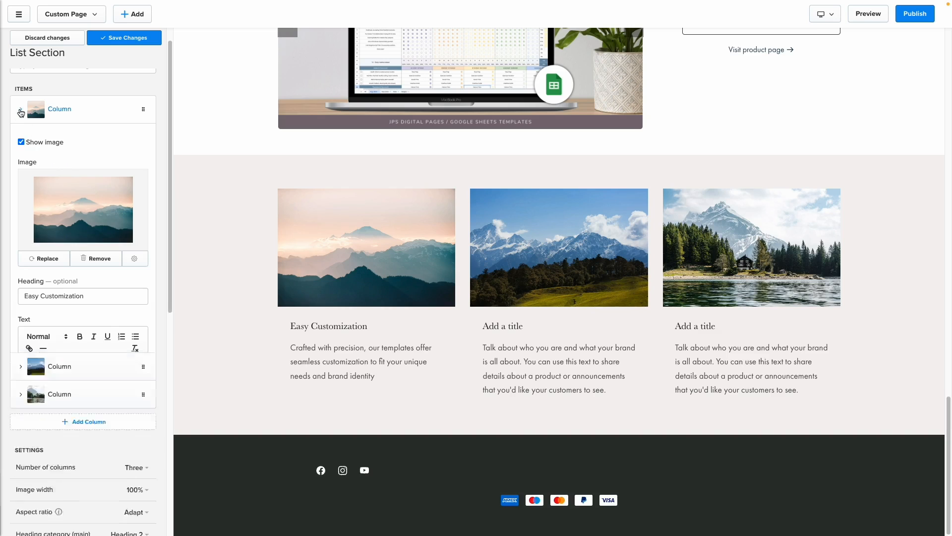
# Fill in the second column as "Affordable Quality" and the third as "Supporting Creatives", each with its matching description.
pyautogui.click(62, 144)
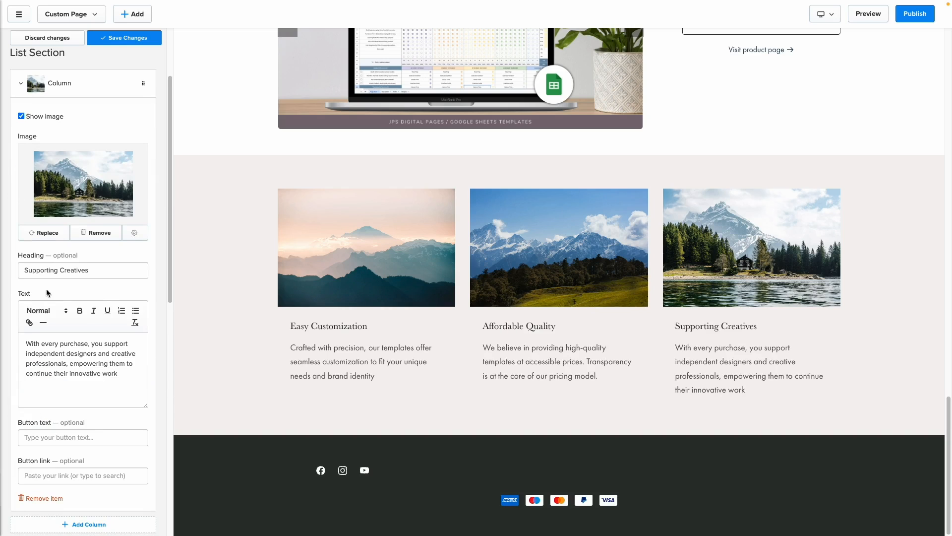
pyautogui.scroll(1, 23, 130)
pyautogui.click(20, 101)
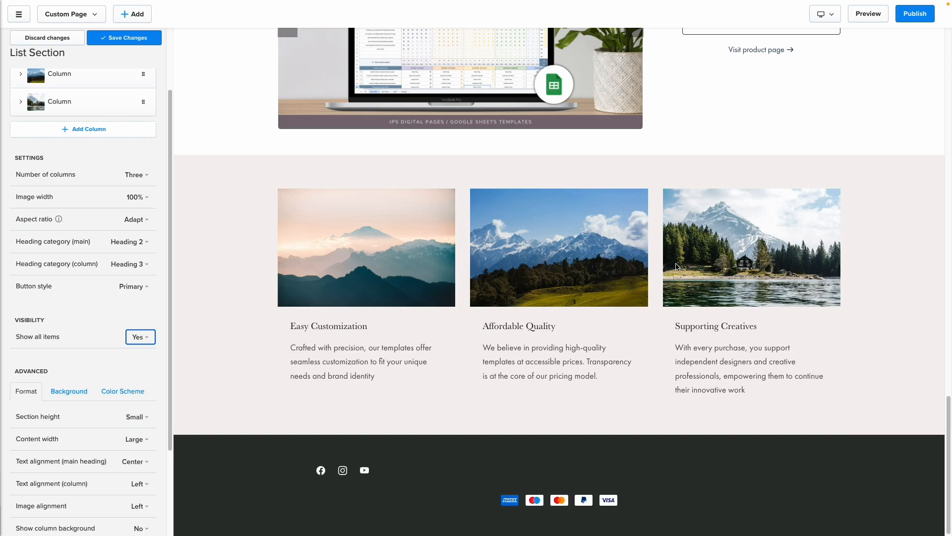
# Try the Four setting for the list section's number of columns and return it to Three.
pyautogui.click(142, 180)
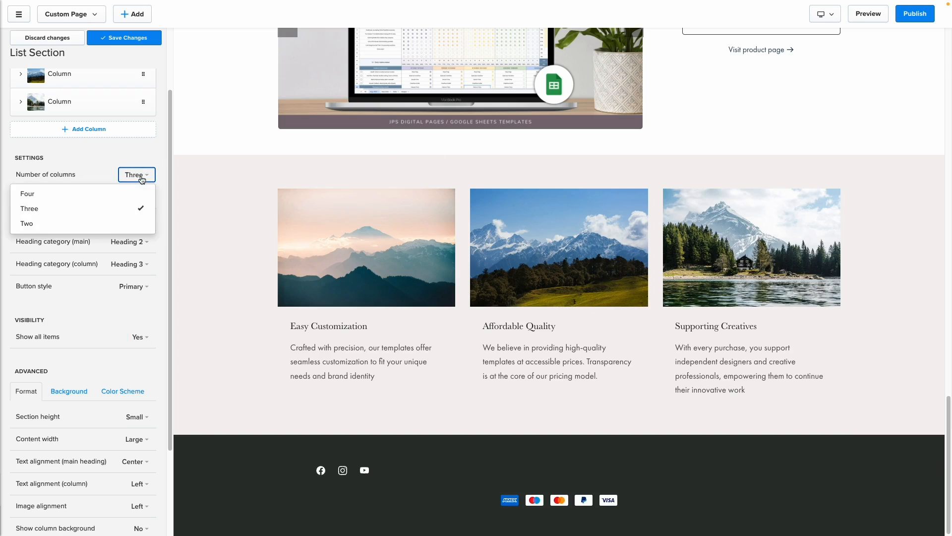
pyautogui.click(141, 194)
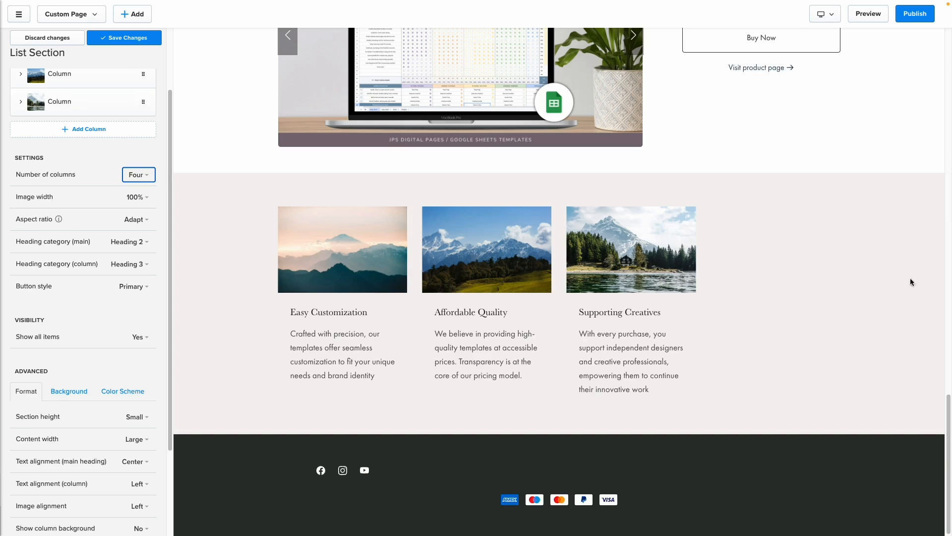
pyautogui.scroll(2, 89, 213)
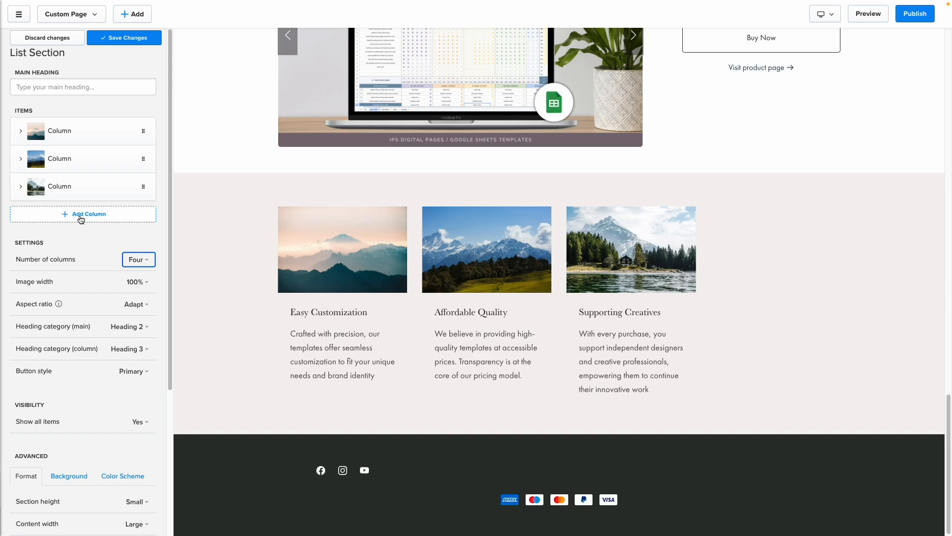
pyautogui.click(134, 258)
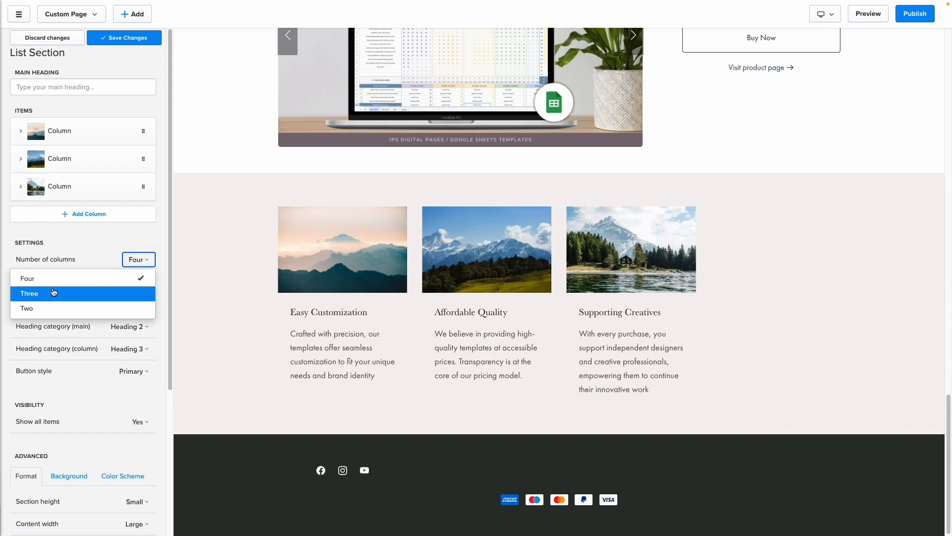
pyautogui.click(81, 294)
# Set the list section's image alignment to Center.
pyautogui.scroll(-5, 136, 301)
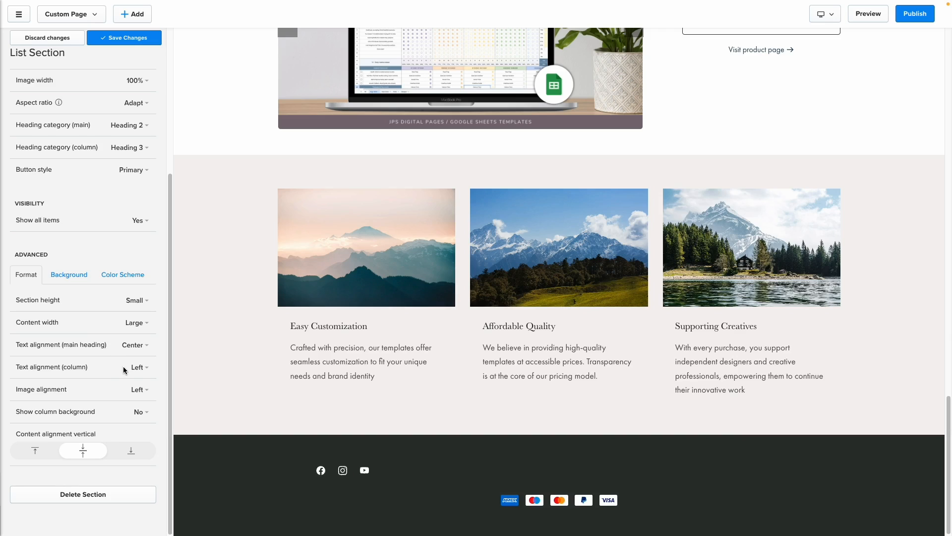
pyautogui.click(136, 389)
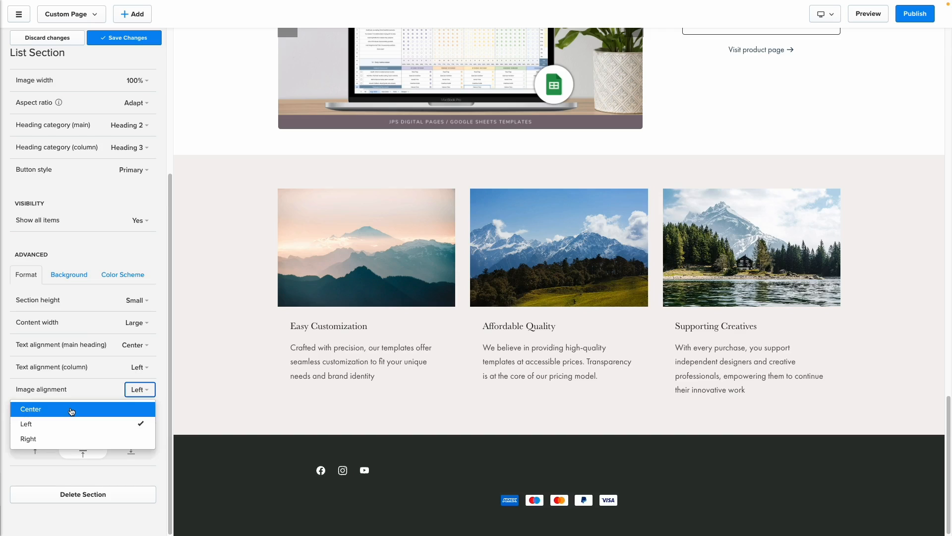
pyautogui.click(72, 410)
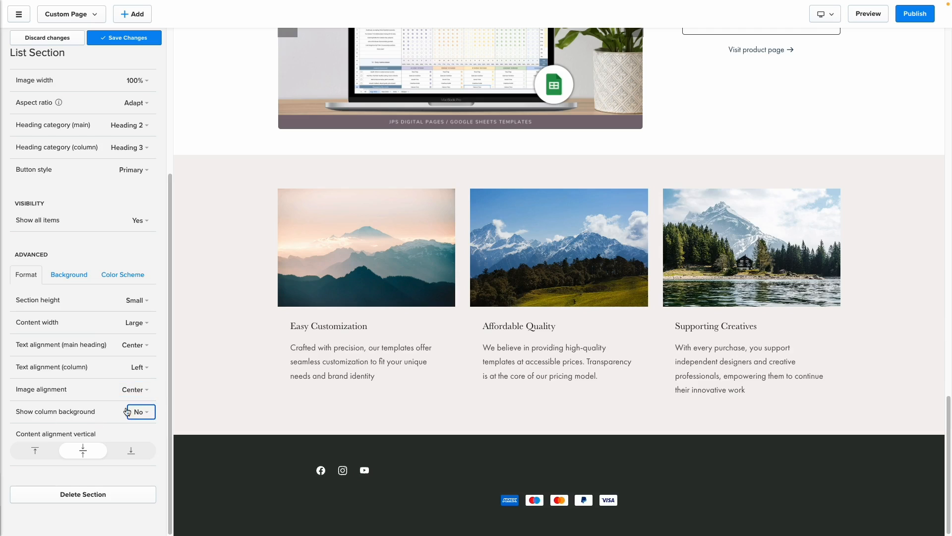
# Try showing the column background in the list section and switch it back to No.
pyautogui.click(139, 417)
pyautogui.click(57, 426)
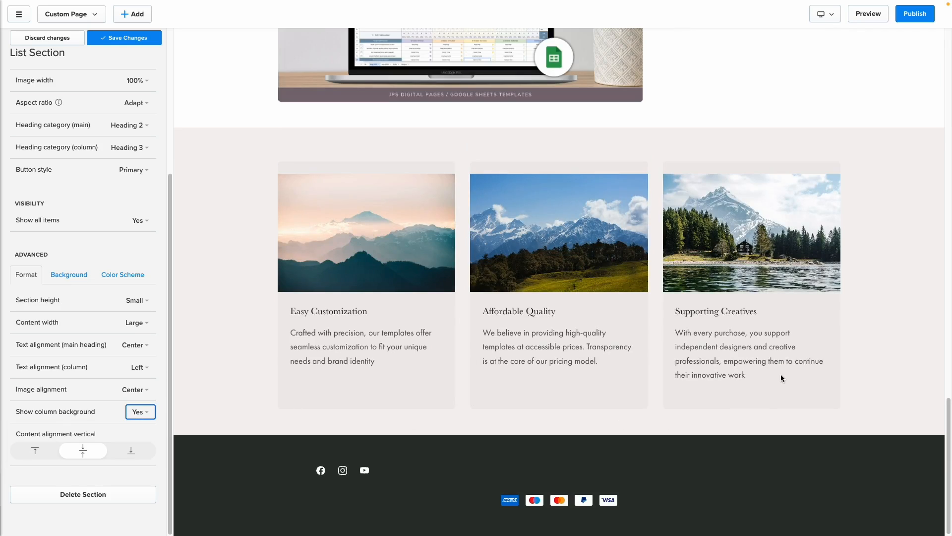
pyautogui.click(139, 411)
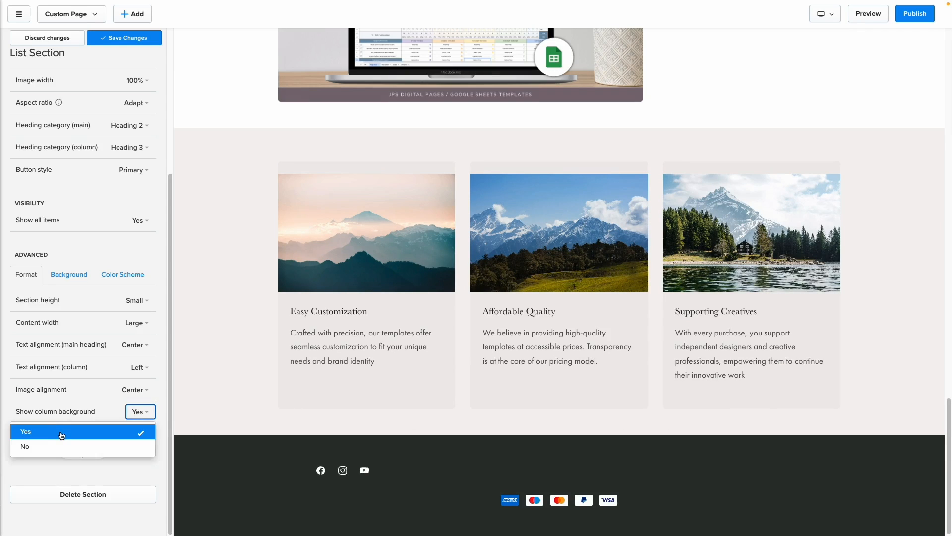
pyautogui.click(59, 446)
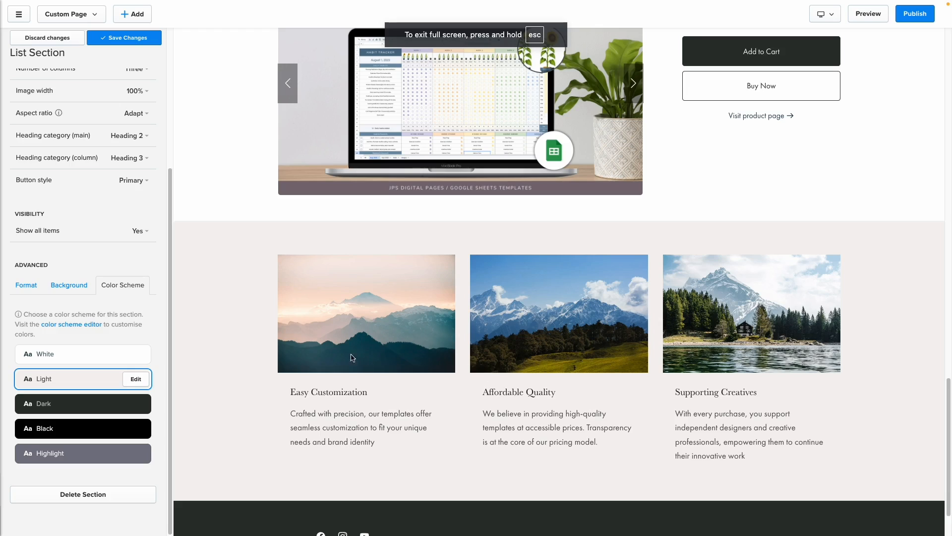
# Apply the White color scheme to the list section and save the section's changes.
pyautogui.click(49, 361)
pyautogui.scroll(3, 234, 155)
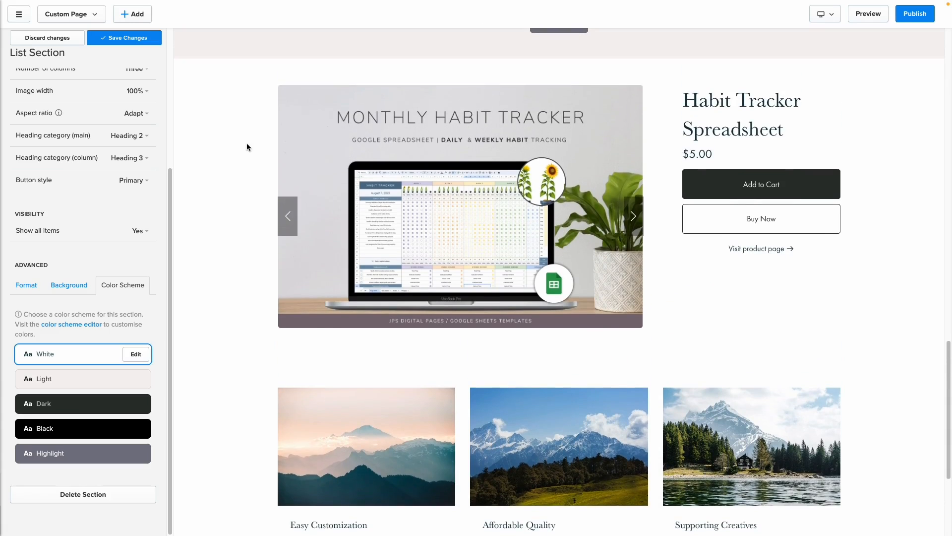
pyautogui.scroll(-4, 223, 205)
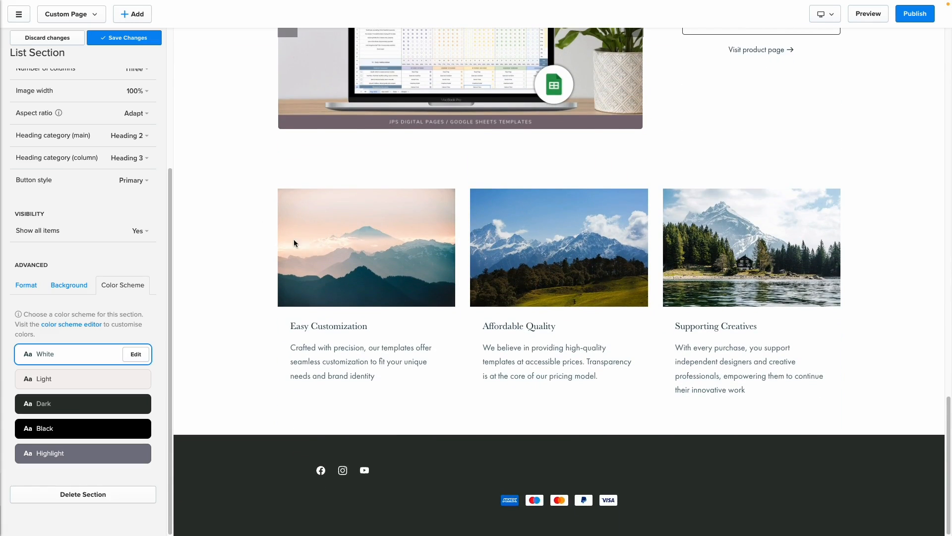
pyautogui.click(124, 38)
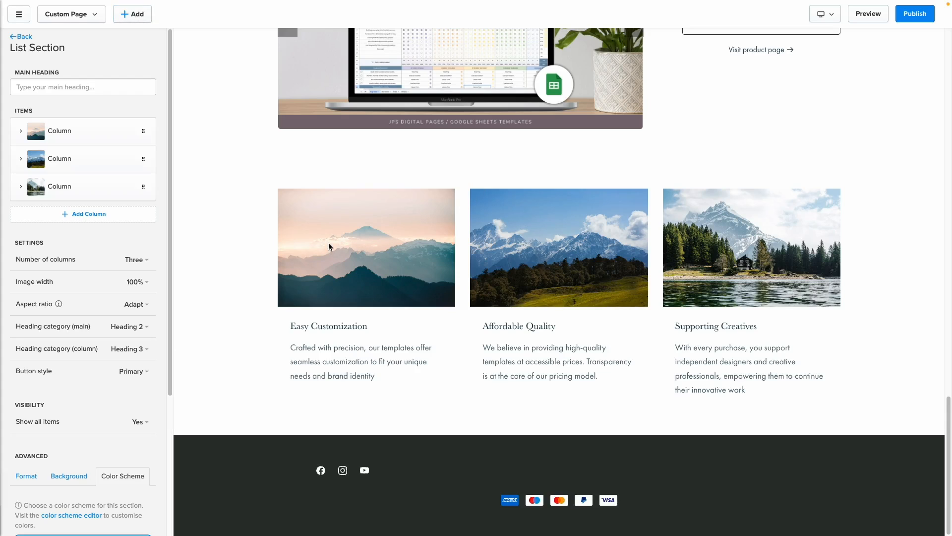
# Expand the first column's item, switch to Canva, and create a custom-size design of 3000 × 2000 px.
pyautogui.click(60, 130)
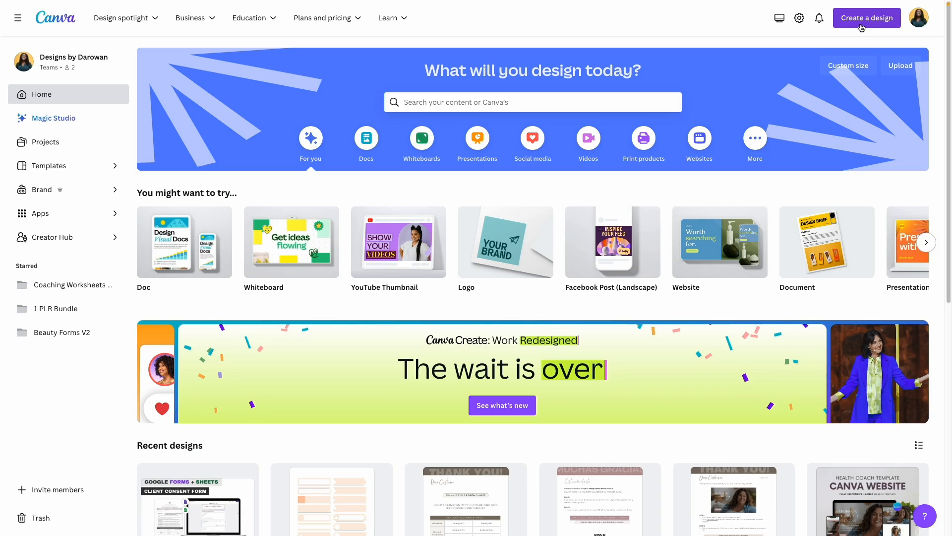
pyautogui.click(867, 18)
pyautogui.click(743, 329)
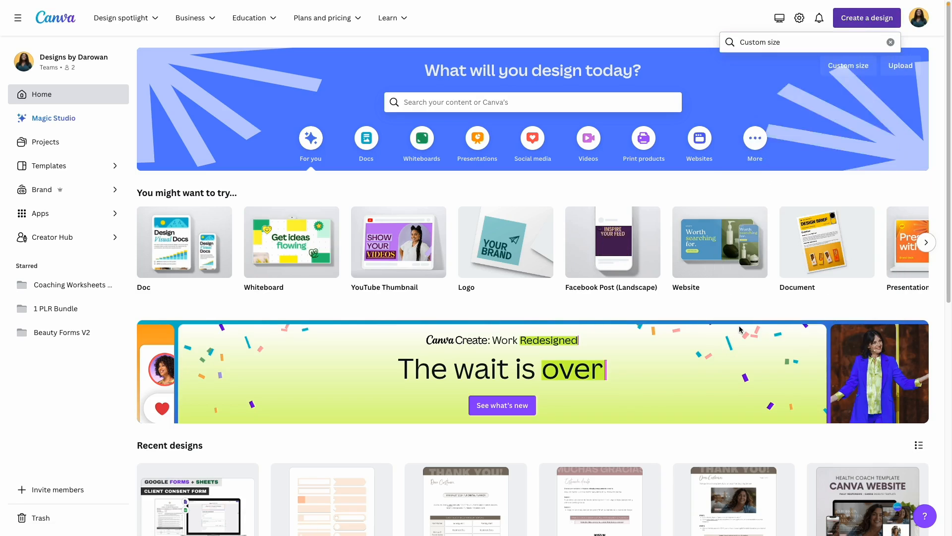
pyautogui.click(766, 178)
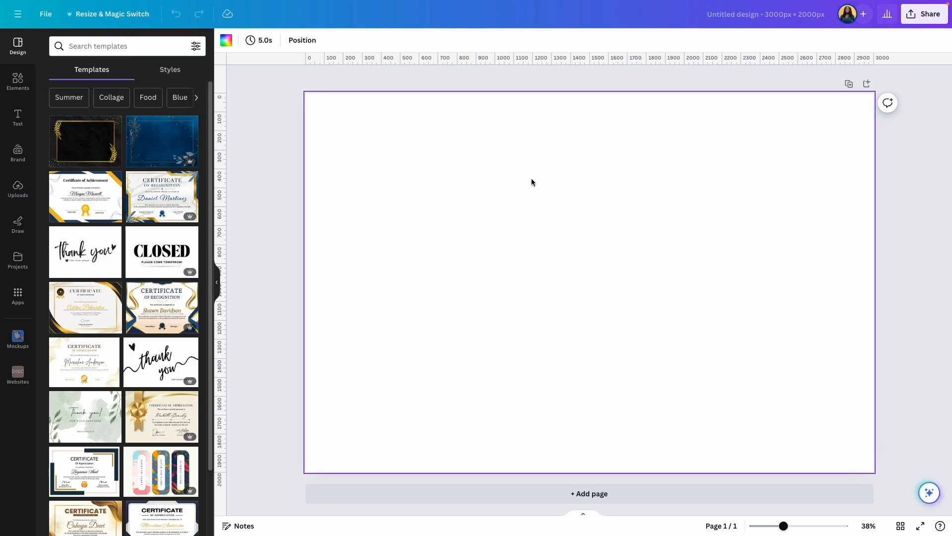
# Place a pencil edit icon, a check-mark badge icon and a clasped-hands icon on three separate pages and review them in grid view.
pyautogui.click(18, 79)
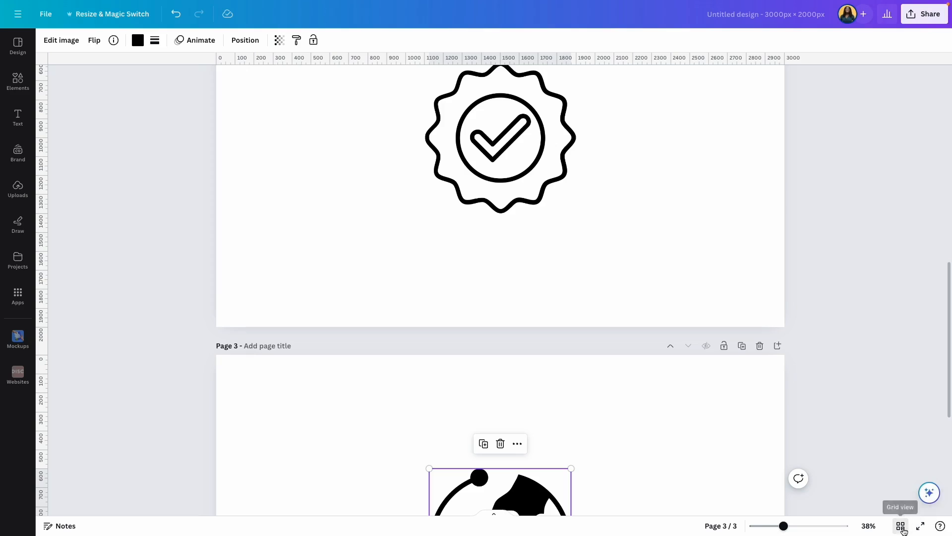
pyautogui.click(901, 526)
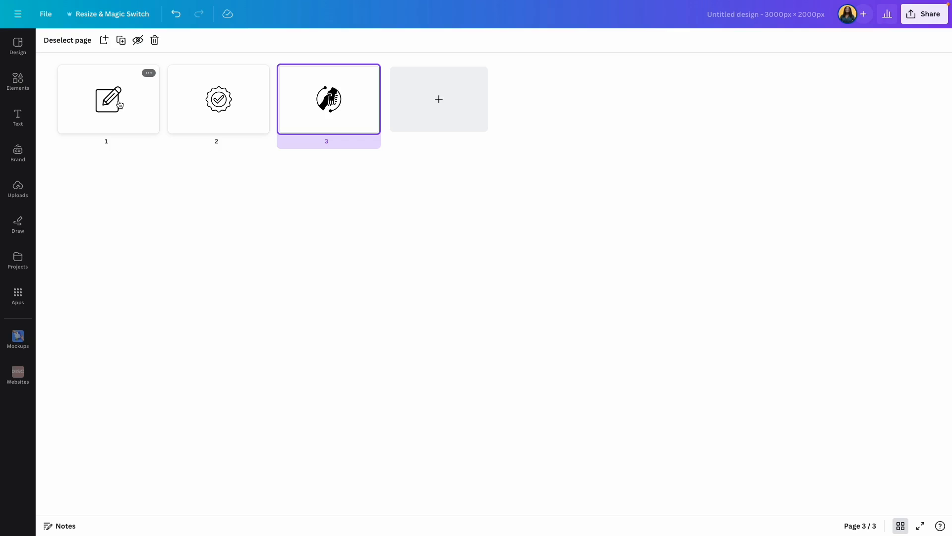
pyautogui.doubleClick(116, 105)
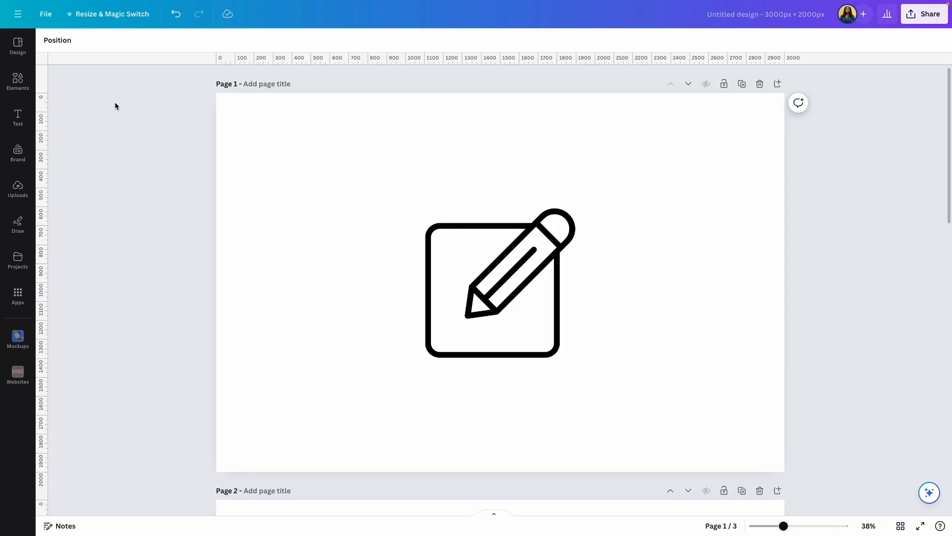
# Recolor the clasped-hands and pencil icons with the dark plum swatch from the Pastels brand palette, and check the pencil icon's information.
pyautogui.scroll(-5, 592, 298)
pyautogui.scroll(-6, 591, 296)
pyautogui.click(501, 328)
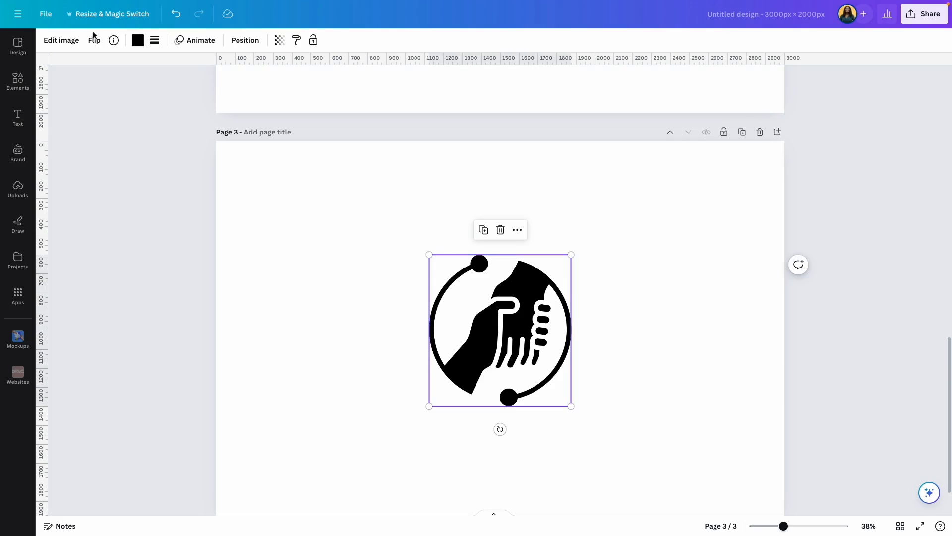
pyautogui.click(134, 39)
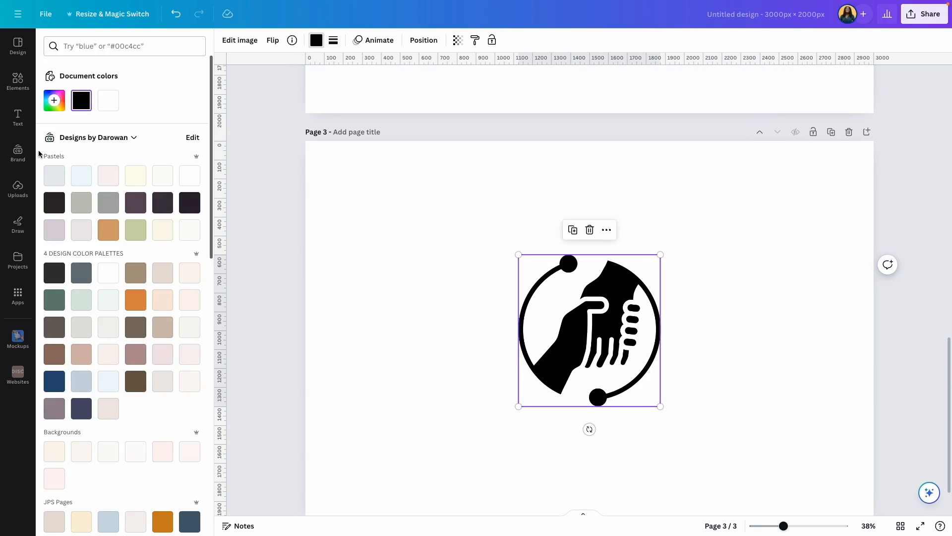
pyautogui.click(136, 203)
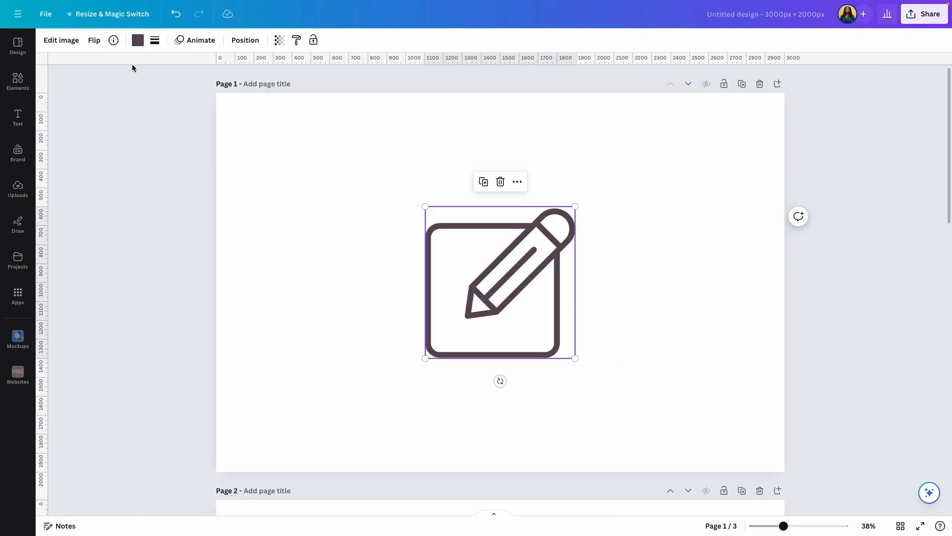
pyautogui.click(110, 42)
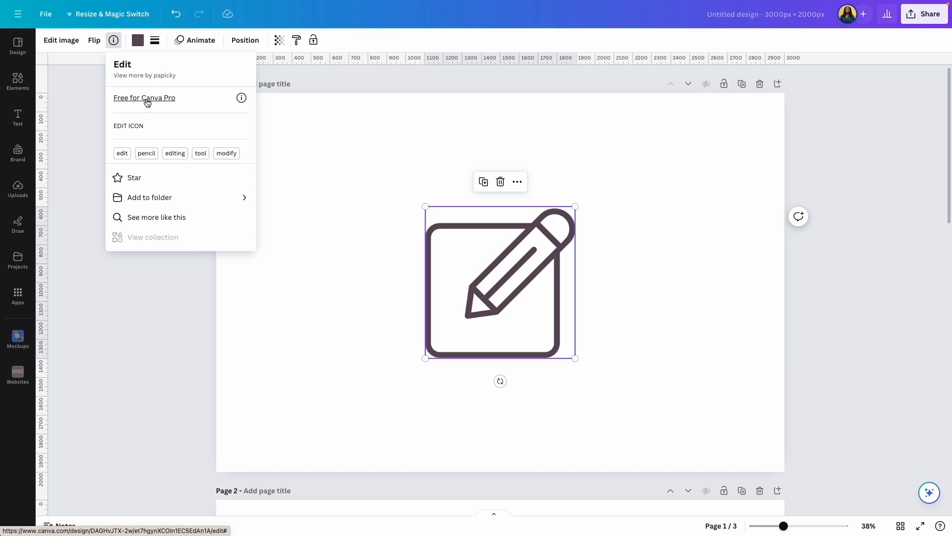
pyautogui.click(718, 255)
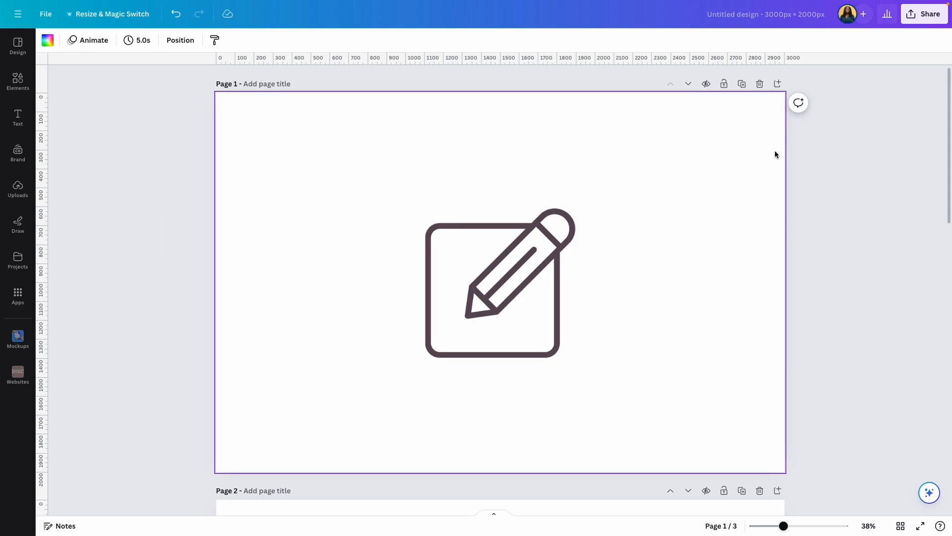
# Download all three icon pages as PNG files with a transparent background.
pyautogui.click(924, 14)
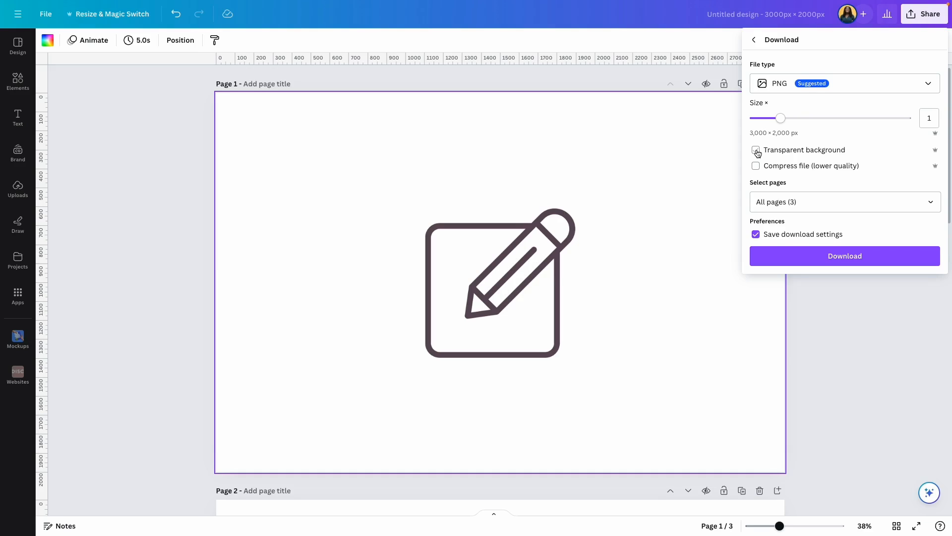
pyautogui.click(756, 150)
pyautogui.click(822, 258)
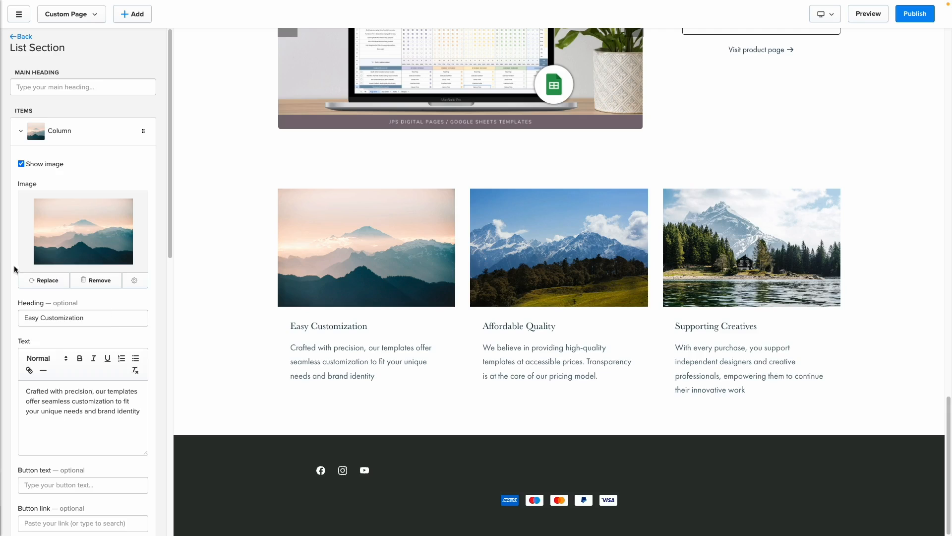
# Upload 1.png, 2.png and 3.png from the Untitled design (1) folder and use the pencil icon as the first column's image.
pyautogui.click(44, 281)
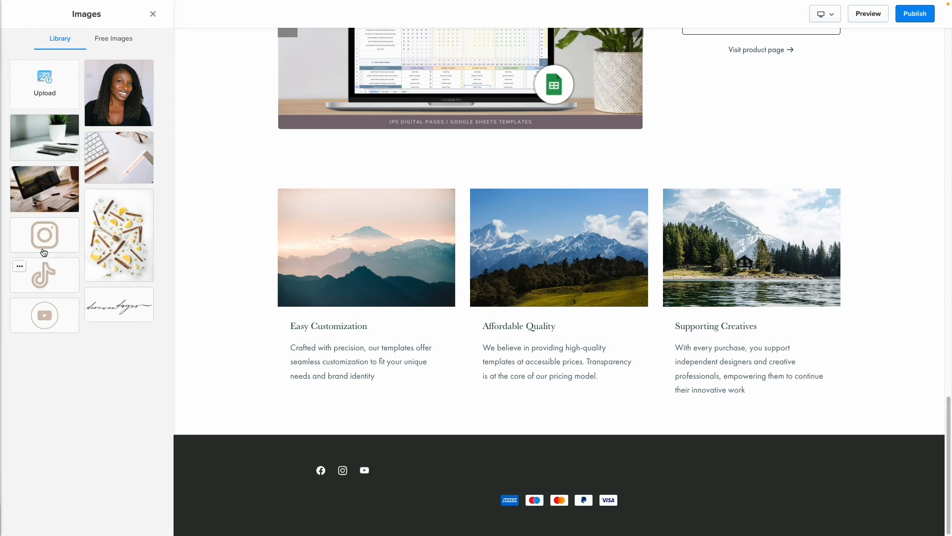
pyautogui.click(48, 88)
pyautogui.click(278, 210)
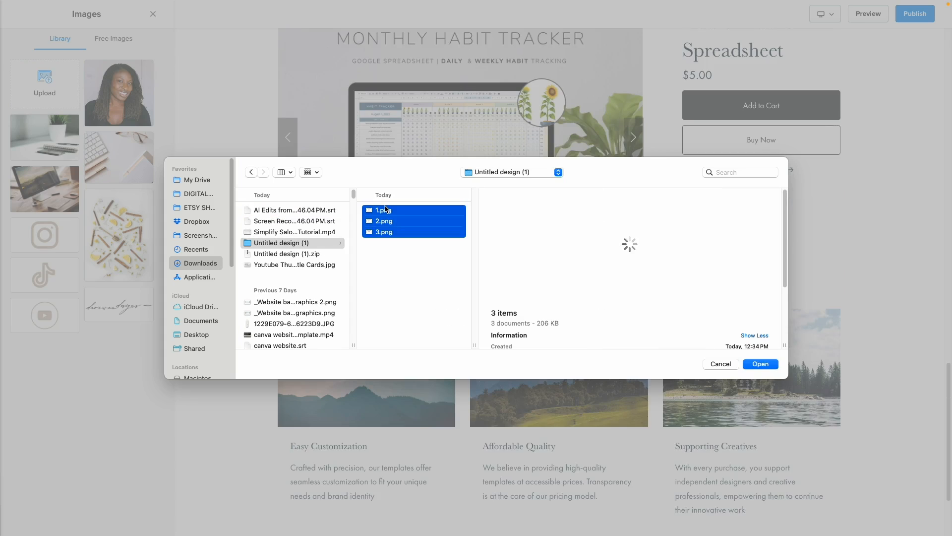
pyautogui.press('Return')
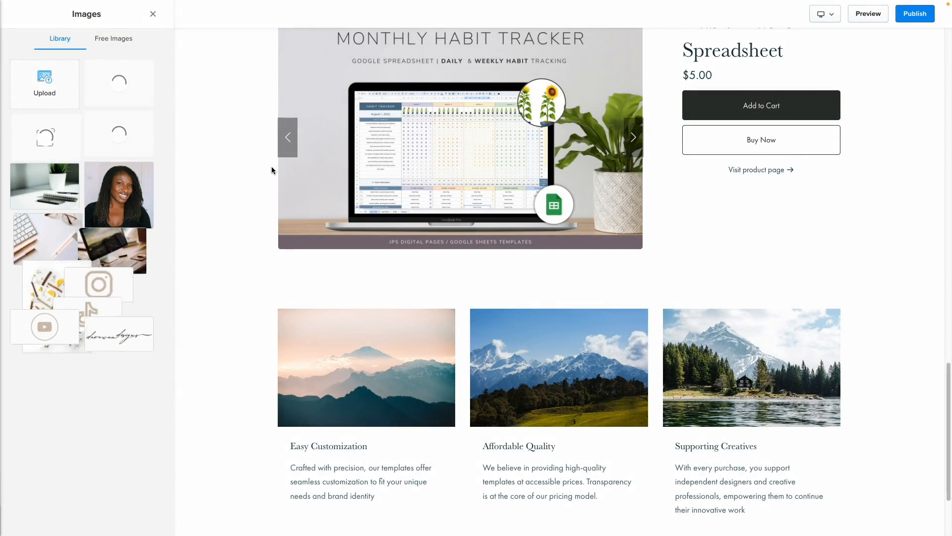
pyautogui.click(67, 152)
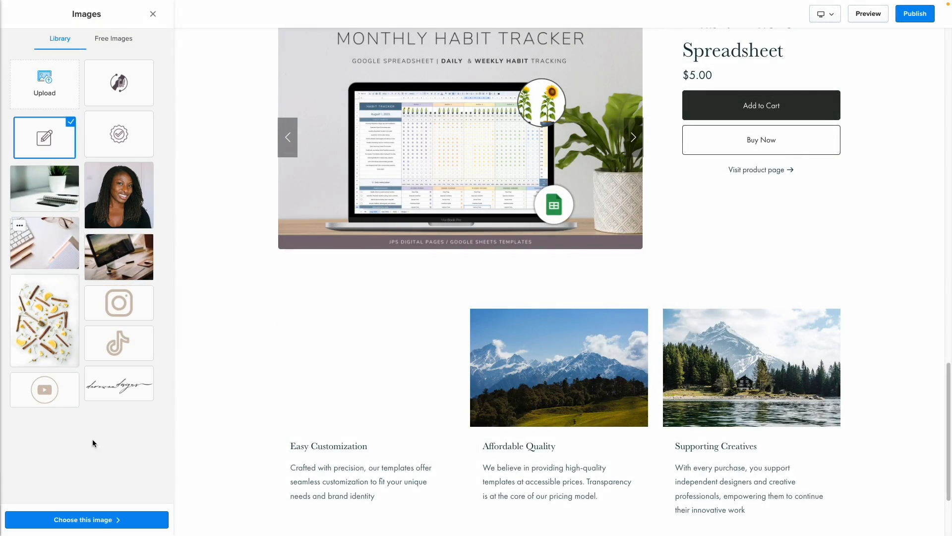
pyautogui.click(99, 522)
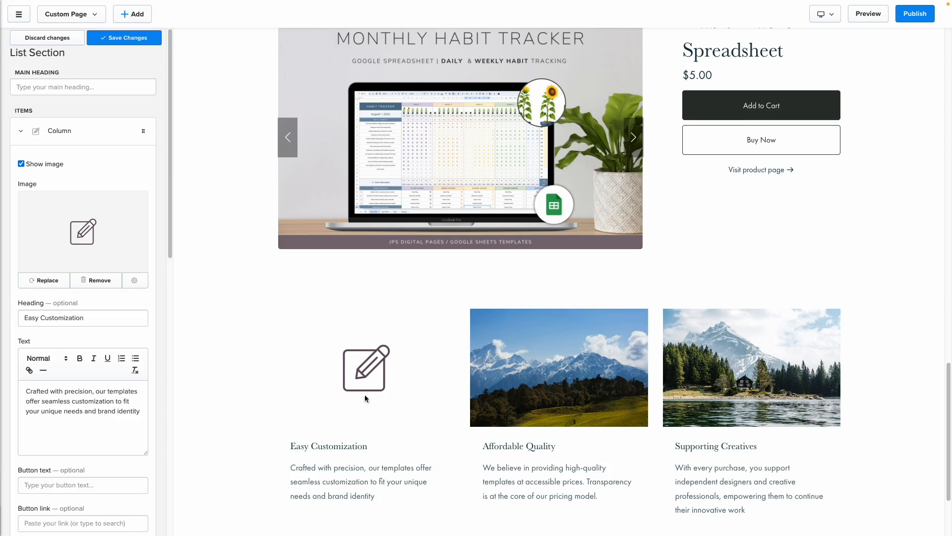
# Replace the second column's image with the check-mark badge icon and the third column's image with the clasped-hands icon.
pyautogui.click(21, 131)
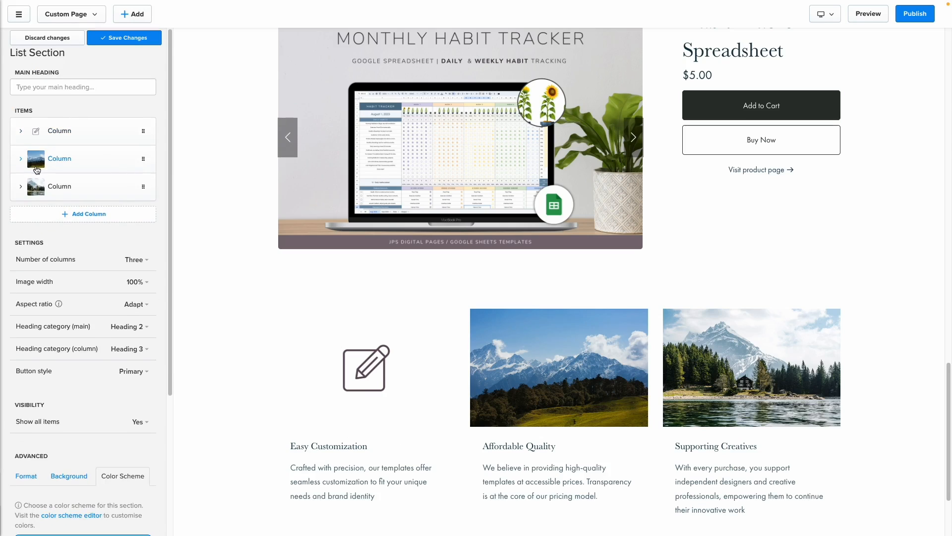
pyautogui.click(74, 159)
pyautogui.click(40, 304)
pyautogui.click(119, 134)
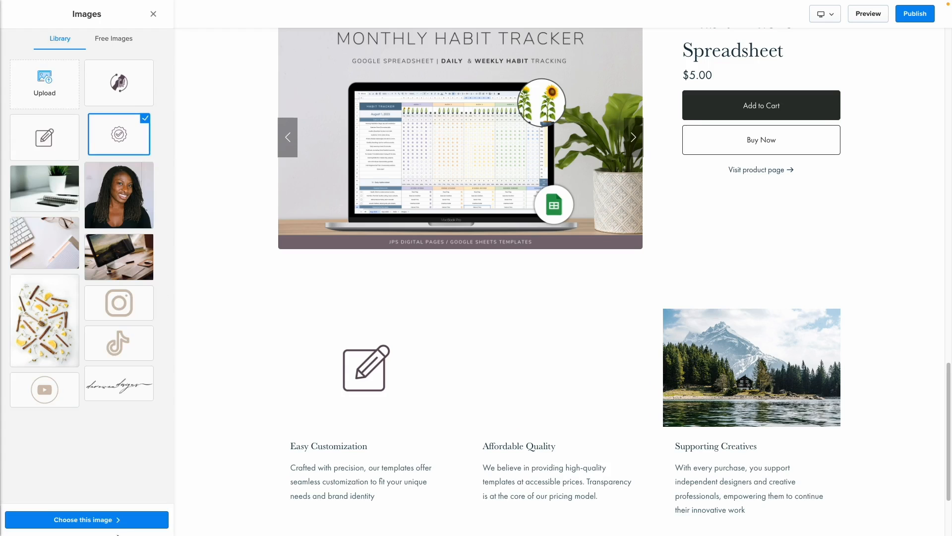
pyautogui.click(120, 519)
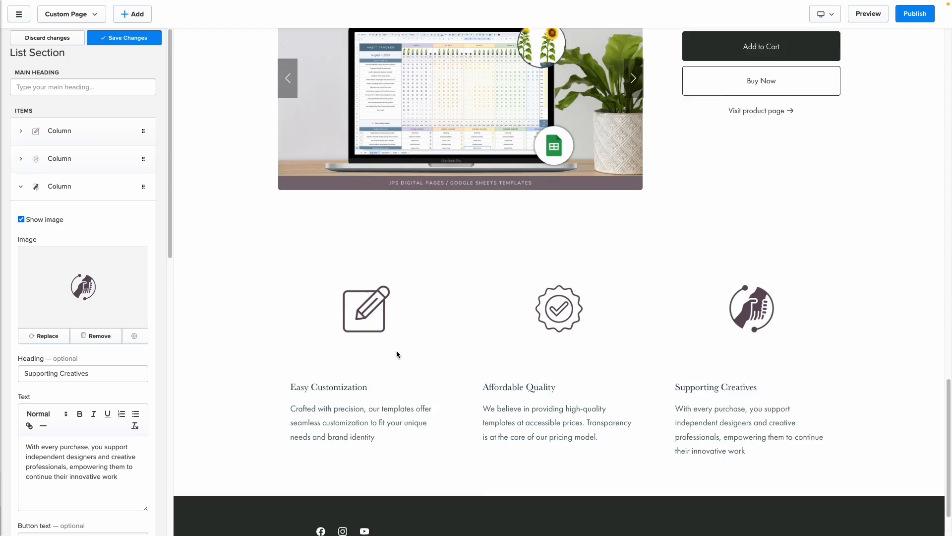
pyautogui.scroll(-1, 397, 354)
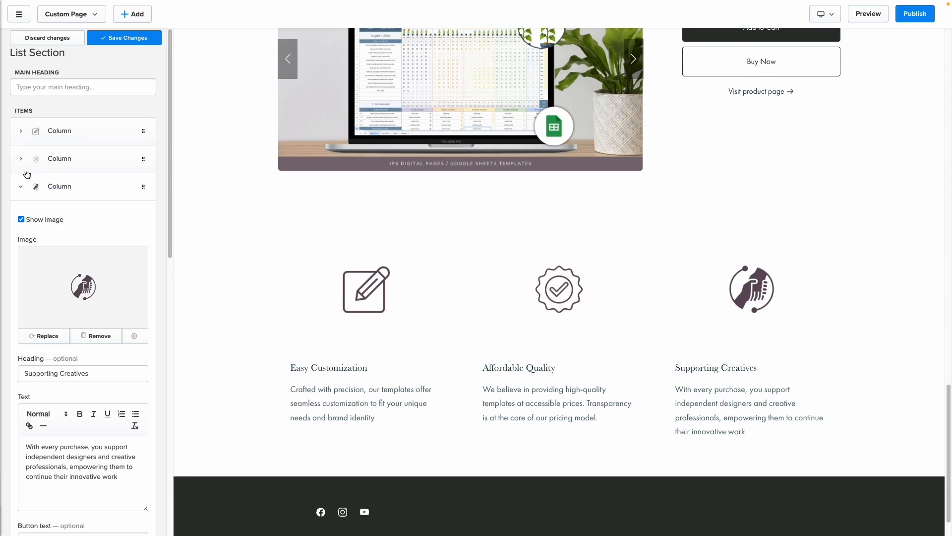
# Set the list section's column text alignment to Center and its main heading category to Heading 1.
pyautogui.click(23, 193)
pyautogui.scroll(-5, 30, 258)
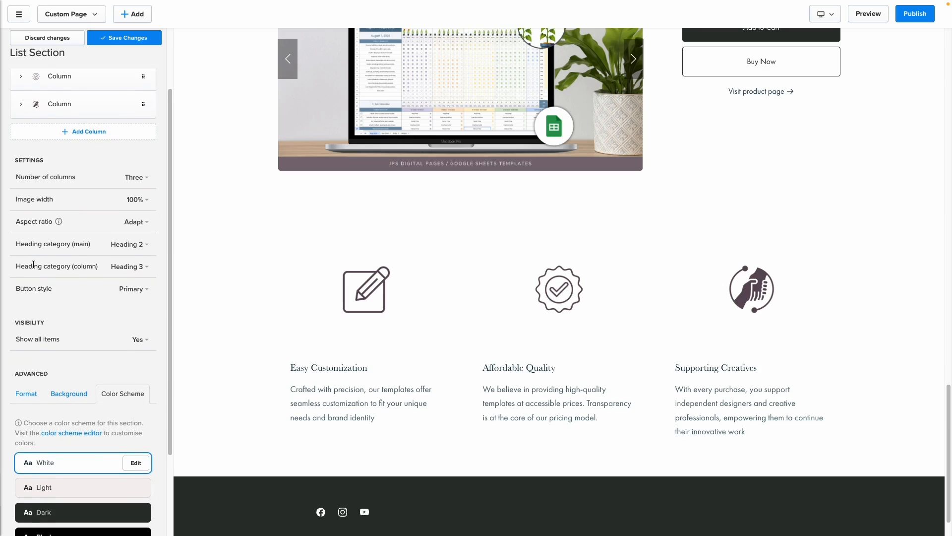
pyautogui.click(29, 283)
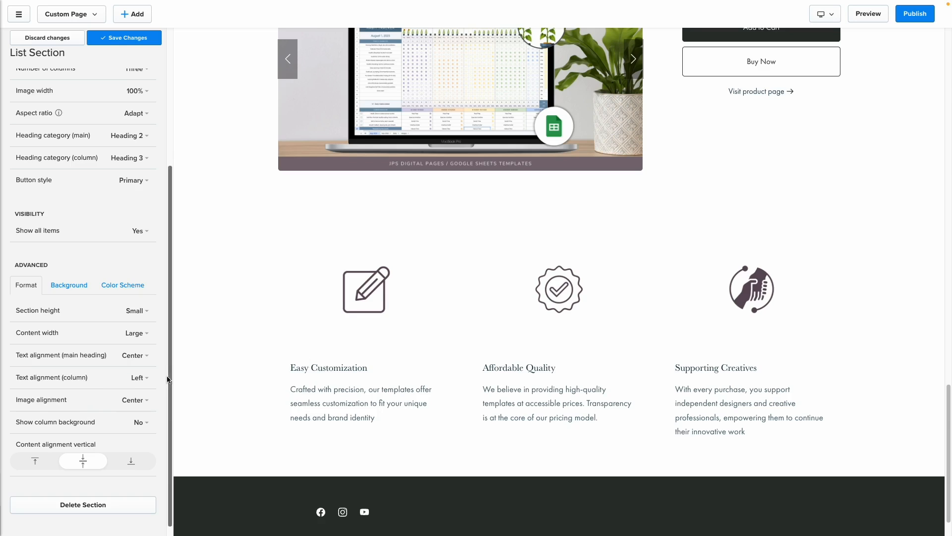
pyautogui.click(138, 378)
pyautogui.click(64, 396)
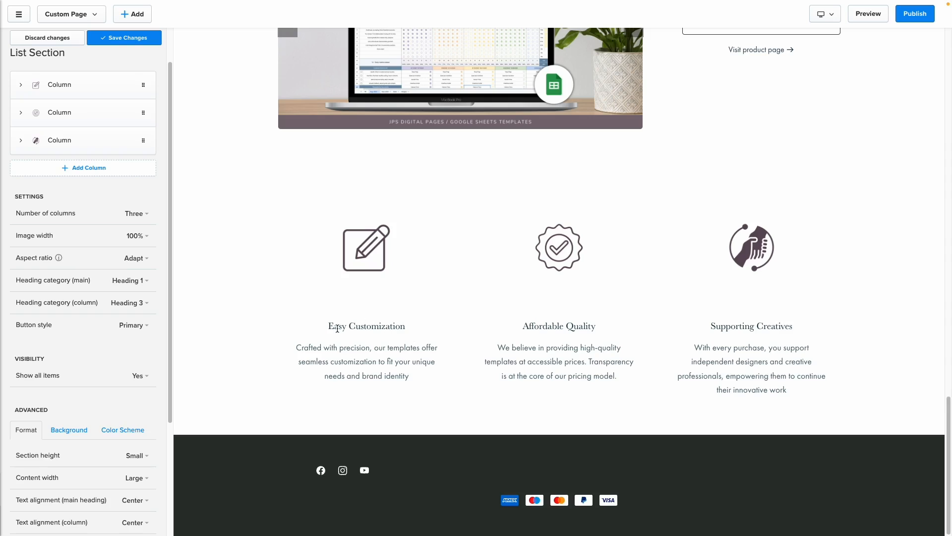
# Set the list section's column heading category to Heading 2.
pyautogui.moveTo(330, 325); pyautogui.dragTo(404, 331)
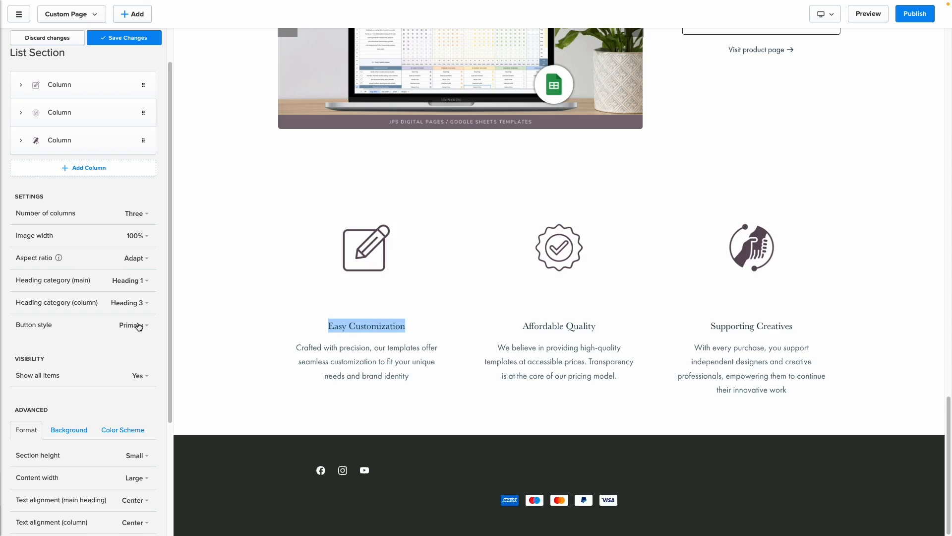
pyautogui.doubleClick(120, 309)
pyautogui.click(128, 309)
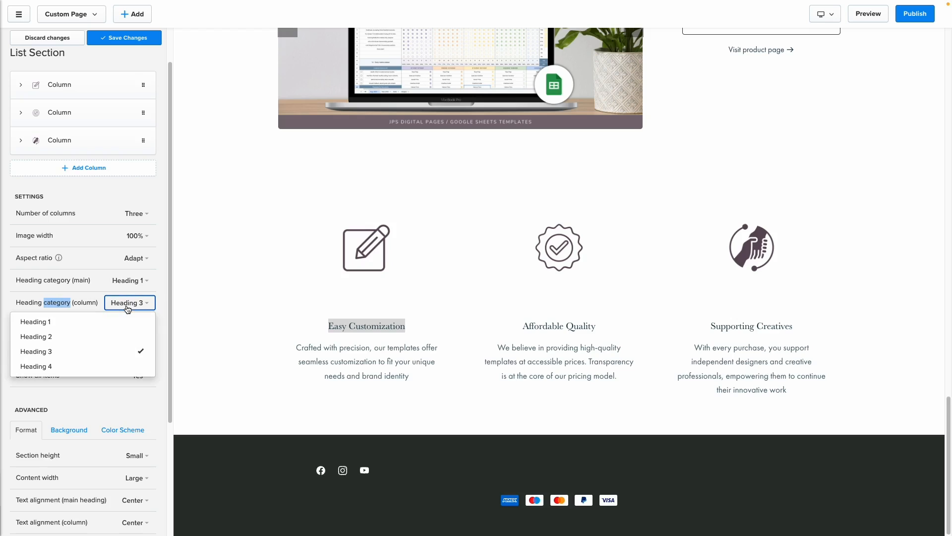
pyautogui.click(45, 337)
pyautogui.click(271, 352)
pyautogui.scroll(1, 298, 345)
pyautogui.scroll(-3, 162, 379)
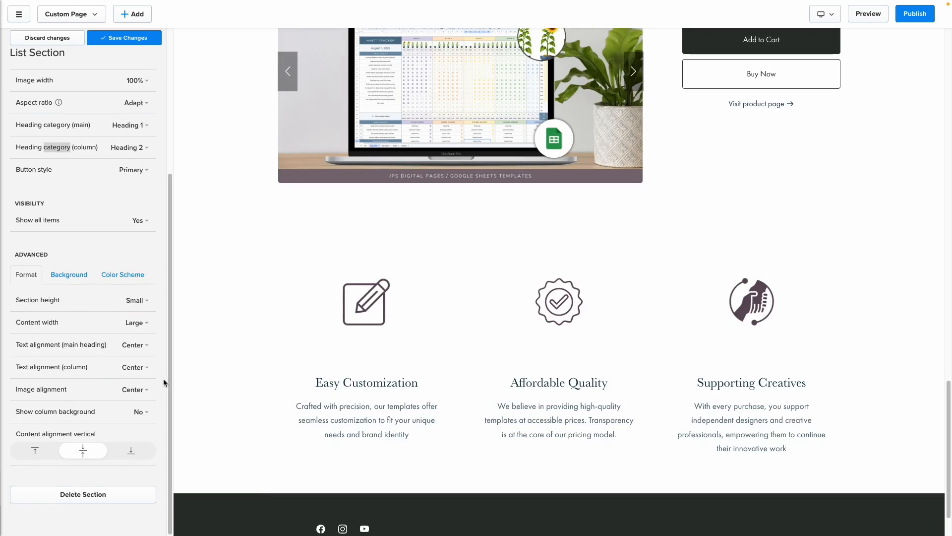
# Try showing the column background in the list section and switch it back off.
pyautogui.click(139, 412)
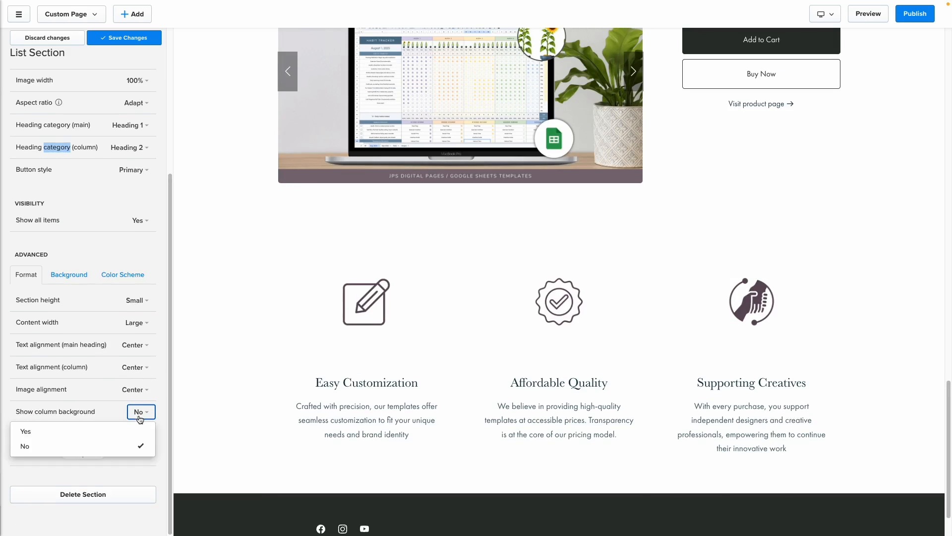
pyautogui.click(75, 432)
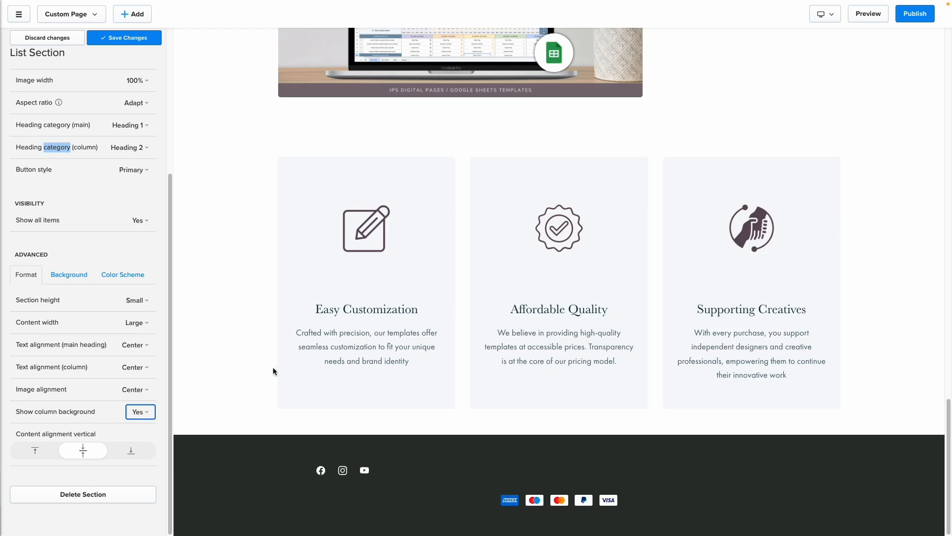
pyautogui.click(138, 413)
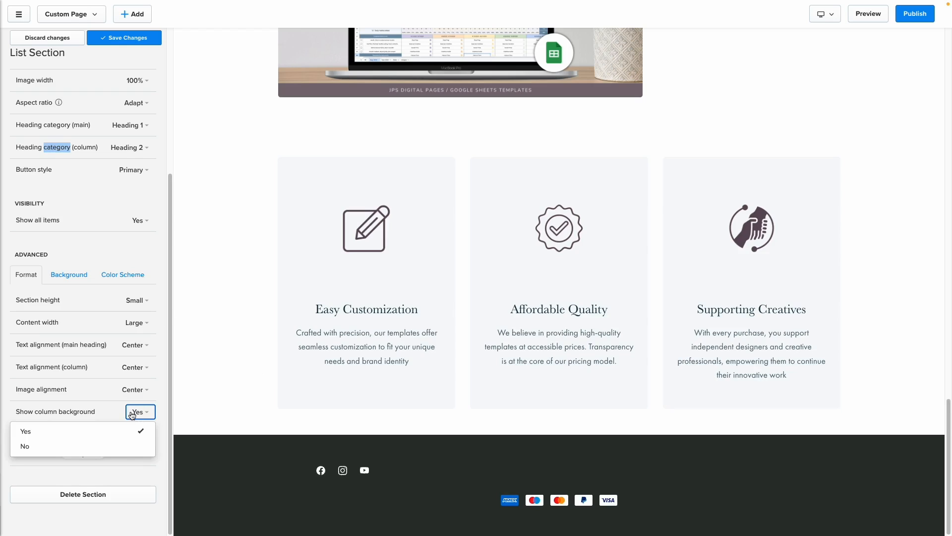
pyautogui.click(123, 447)
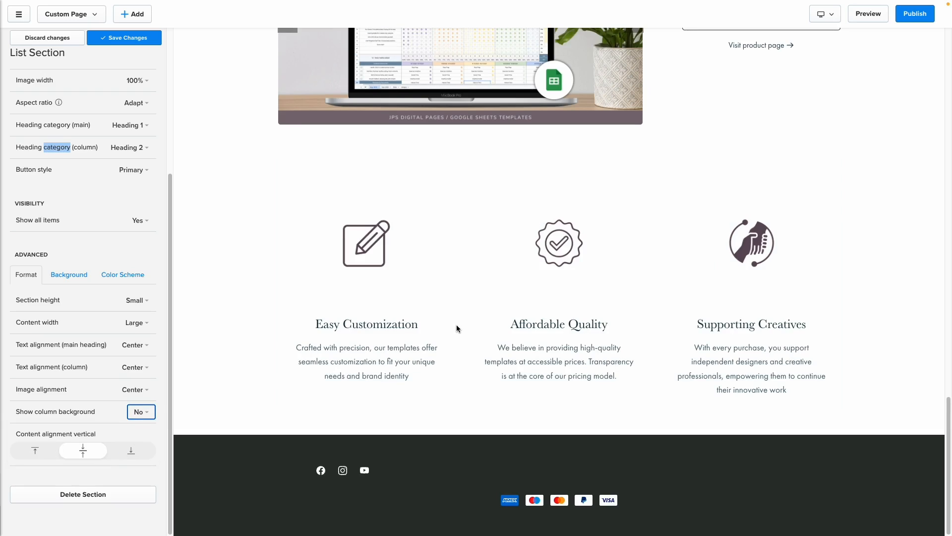
# Check the icon columns in the mobile preview and return to the desktop view.
pyautogui.click(825, 14)
pyautogui.click(843, 47)
pyautogui.scroll(-9, 580, 281)
pyautogui.scroll(5, 580, 281)
pyautogui.scroll(5, 580, 281)
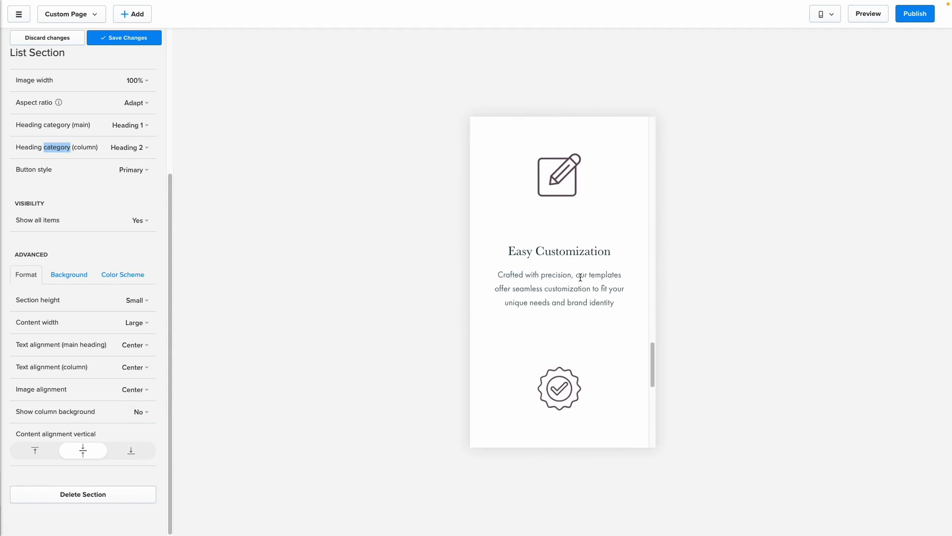
pyautogui.click(833, 15)
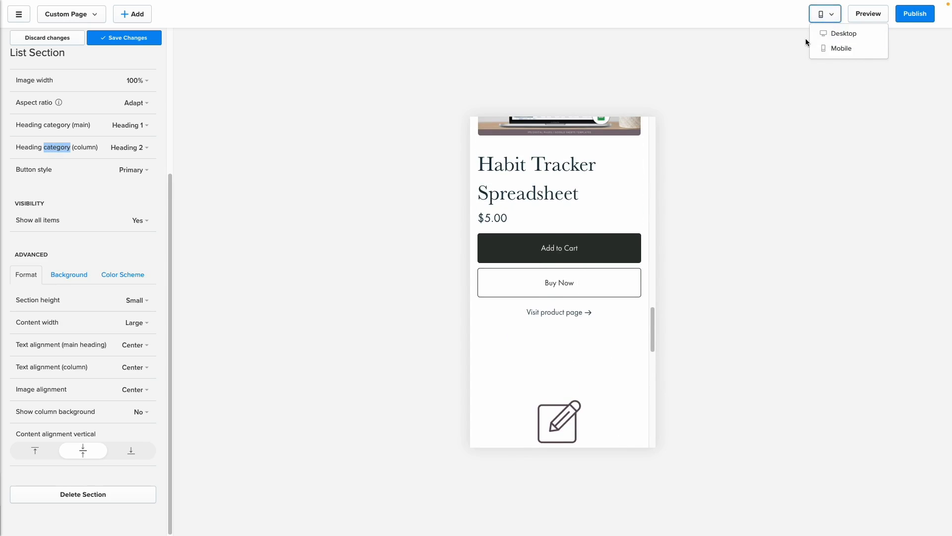
pyautogui.click(841, 31)
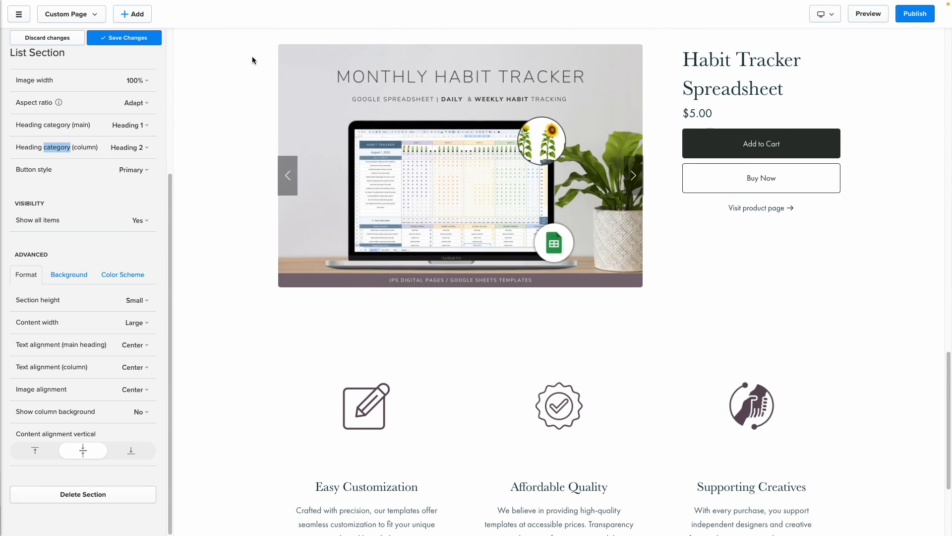
# Save the list section and tick off "Section #5: Add icons and text" in the Google Docs checklist.
pyautogui.click(124, 38)
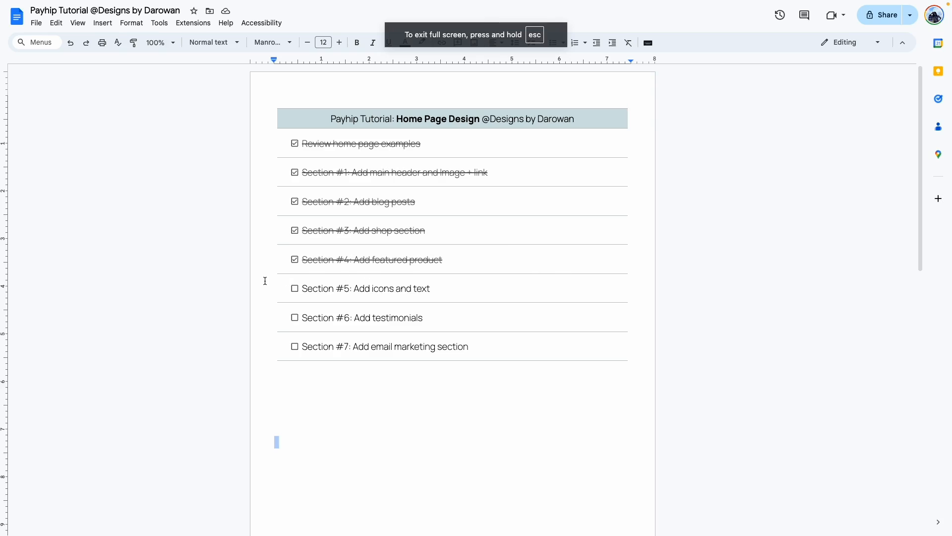
pyautogui.click(292, 289)
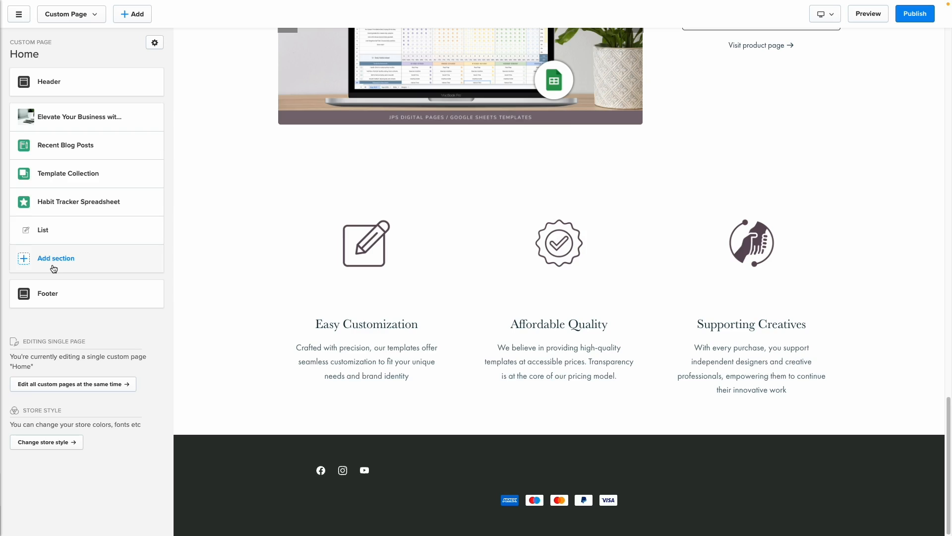
# Add a Testimonials section to the Home page using the third layout, with quote marks instead of photos.
pyautogui.click(53, 268)
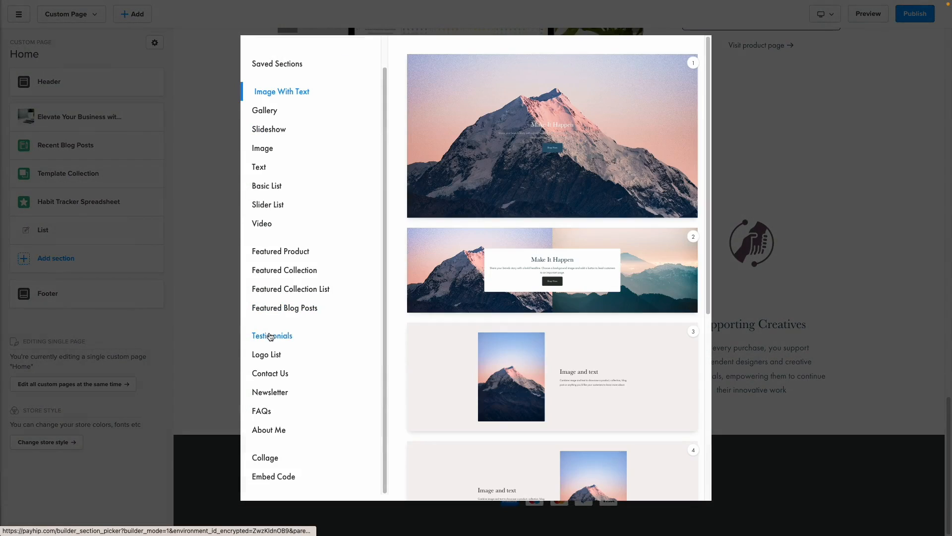
pyautogui.click(271, 336)
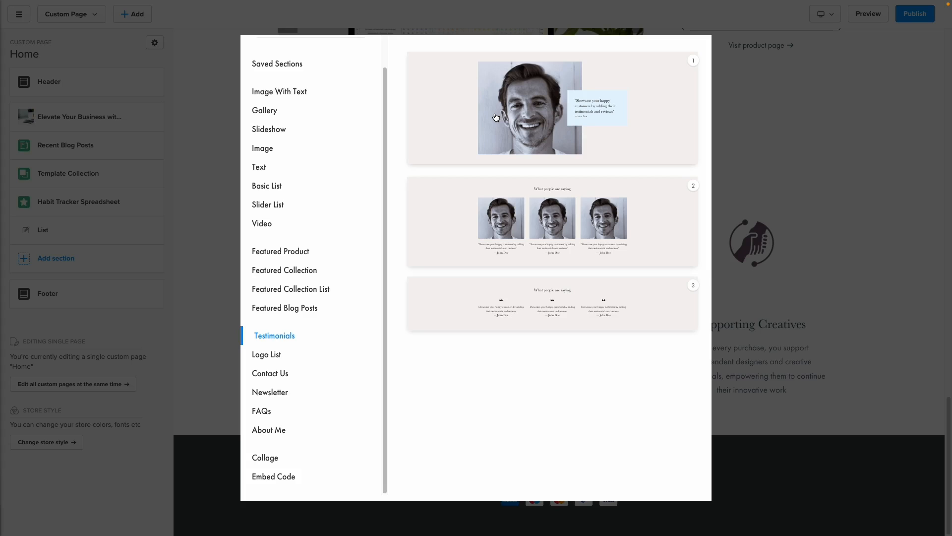
pyautogui.click(498, 313)
# Change the testimonials section's main heading to "See What Our Customers Are Saying".
pyautogui.doubleClick(45, 93)
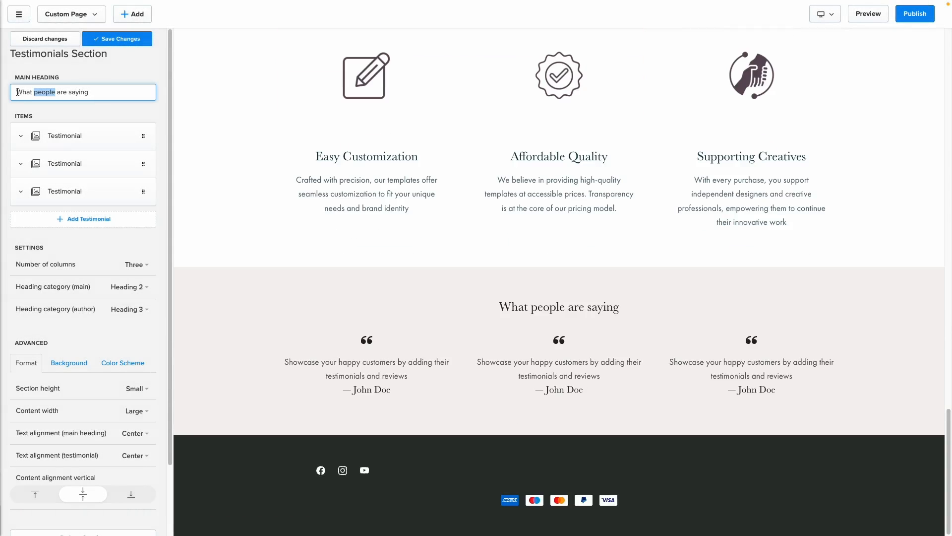
pyautogui.moveTo(18, 93); pyautogui.dragTo(97, 91)
pyautogui.click(124, 92)
pyautogui.click(67, 102)
pyautogui.tripleClick(86, 96)
pyautogui.write('See What Our Customers Are Saying')
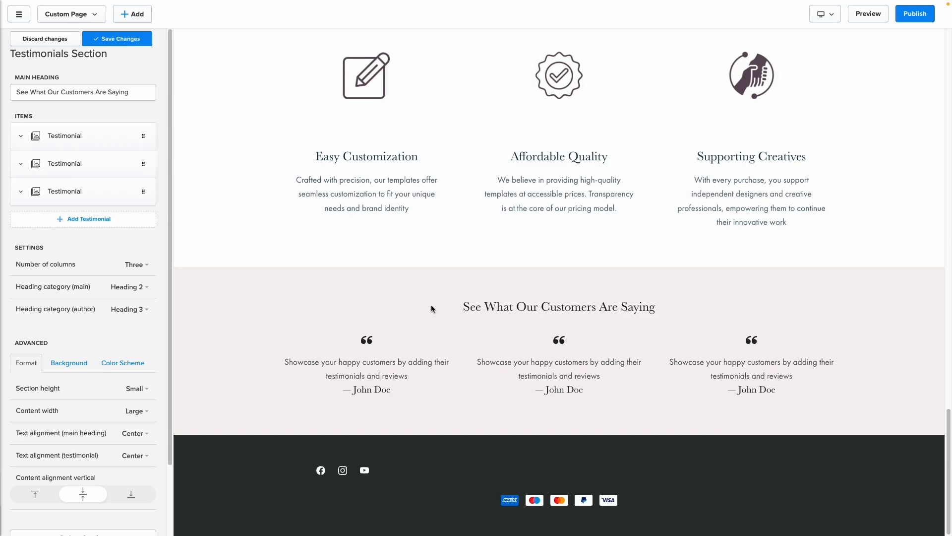
# Fill the three testimonials with customer quotes on business templates, Google Sheets budgeting and Canva templates, each with its author's name and role.
pyautogui.click(21, 137)
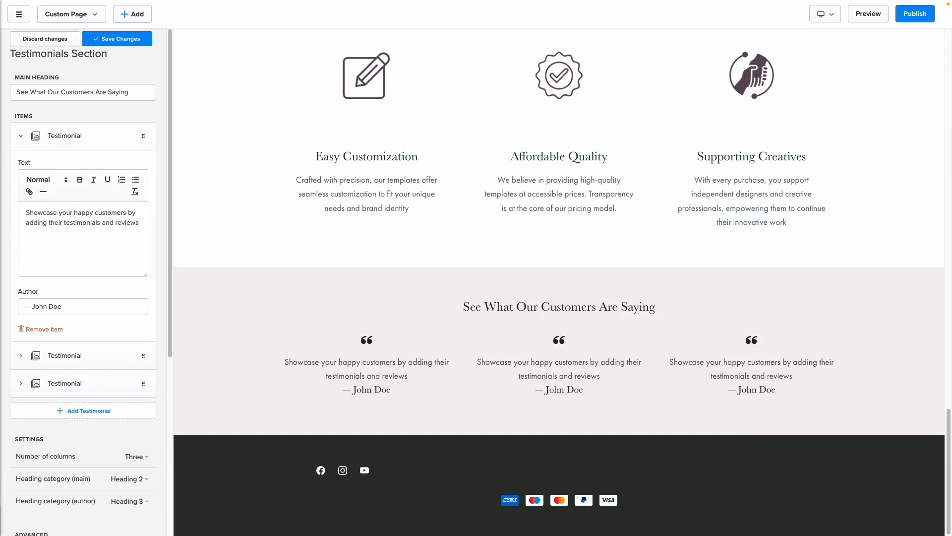
pyautogui.tripleClick(48, 222)
pyautogui.write("These templates have transformed my business presentations and marketing materials. They are easy to customize and look incredibly professional. I couldn't be happier with my purchase")
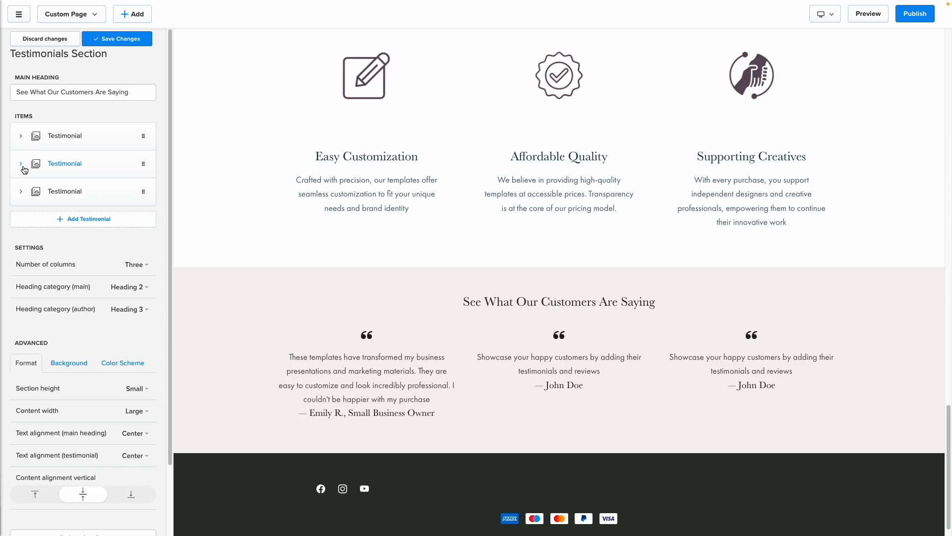
pyautogui.click(22, 166)
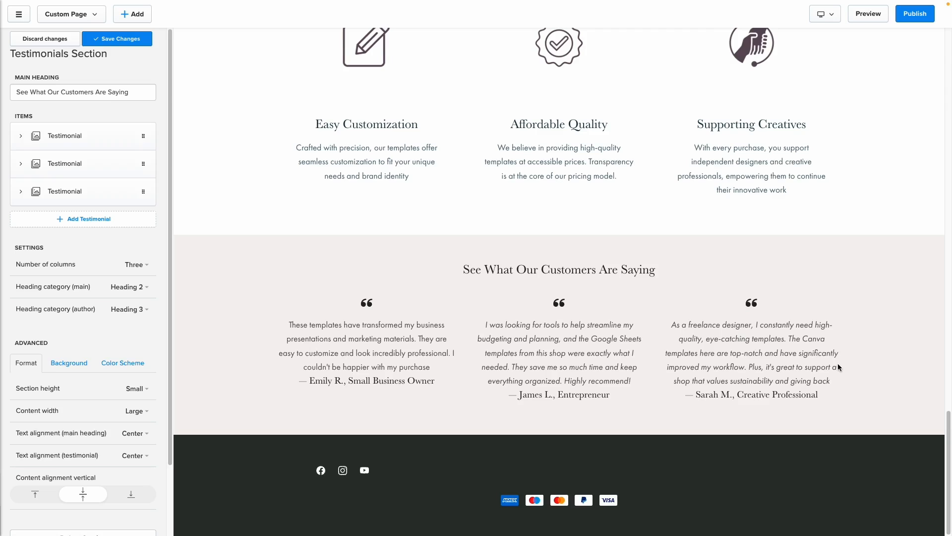
# Add a fourth testimonial and set the testimonials section's number of columns to Four.
pyautogui.click(95, 219)
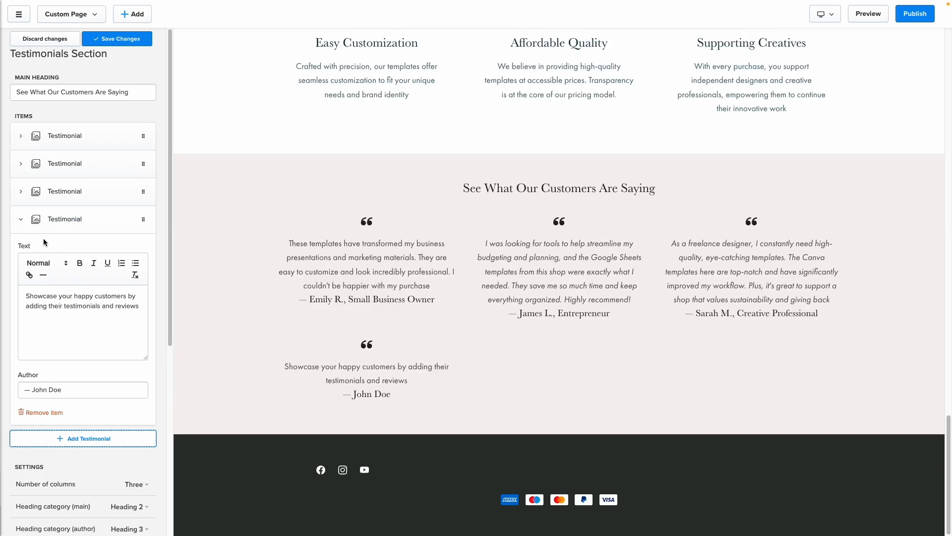
pyautogui.click(21, 219)
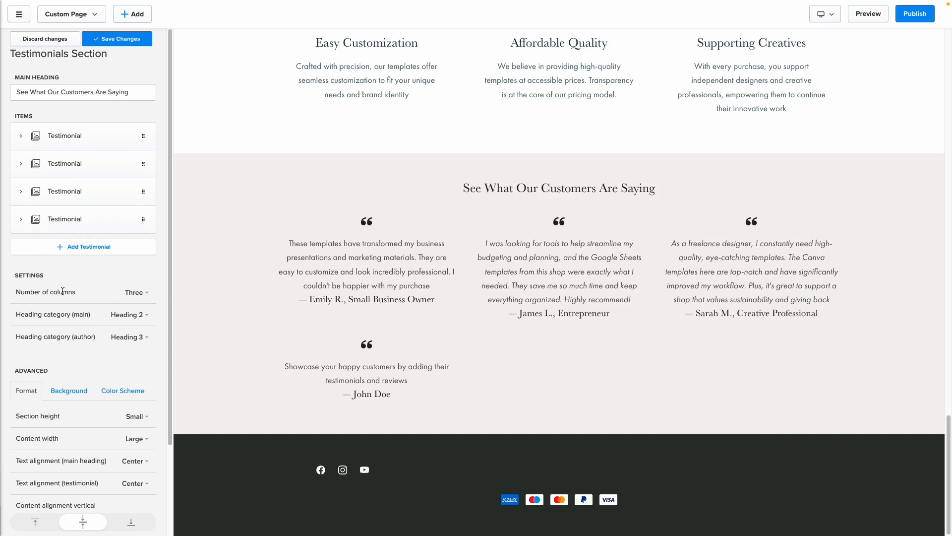
pyautogui.click(134, 292)
pyautogui.click(30, 310)
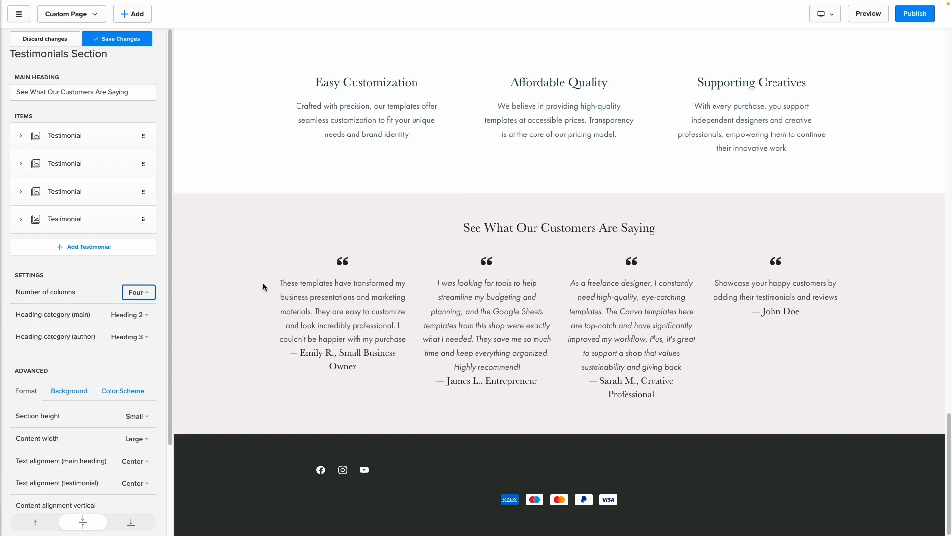
# Delete the fourth testimonial and set the testimonials section's number of columns to Three.
pyautogui.click(20, 225)
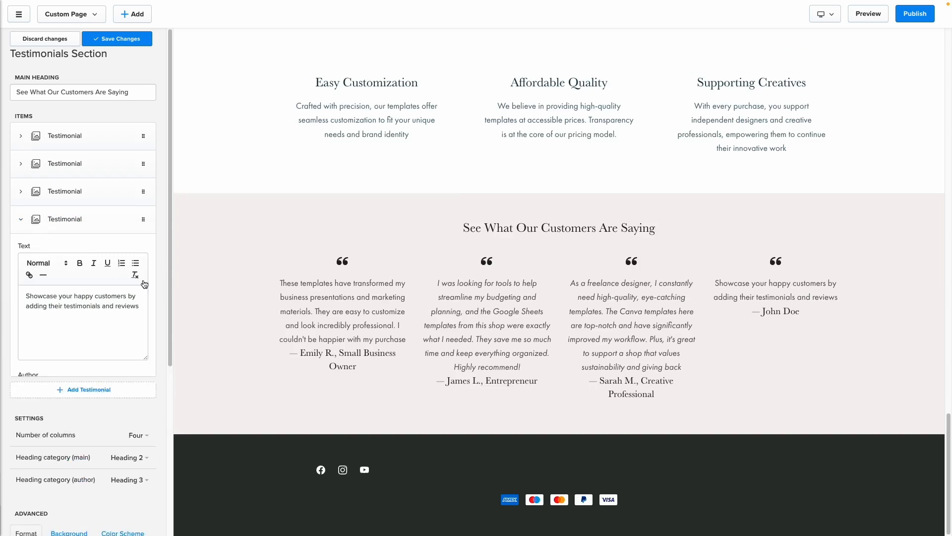
pyautogui.scroll(-1, 136, 421)
pyautogui.click(53, 389)
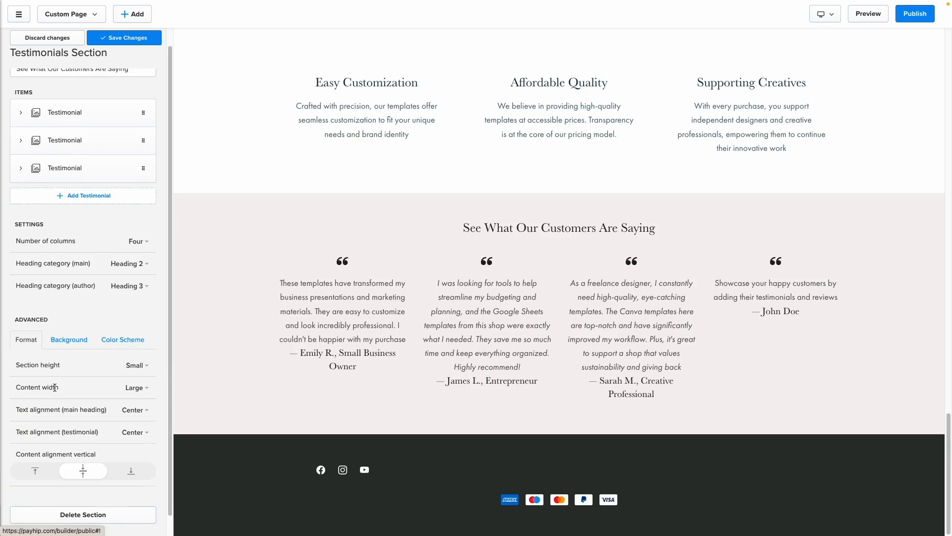
pyautogui.click(146, 243)
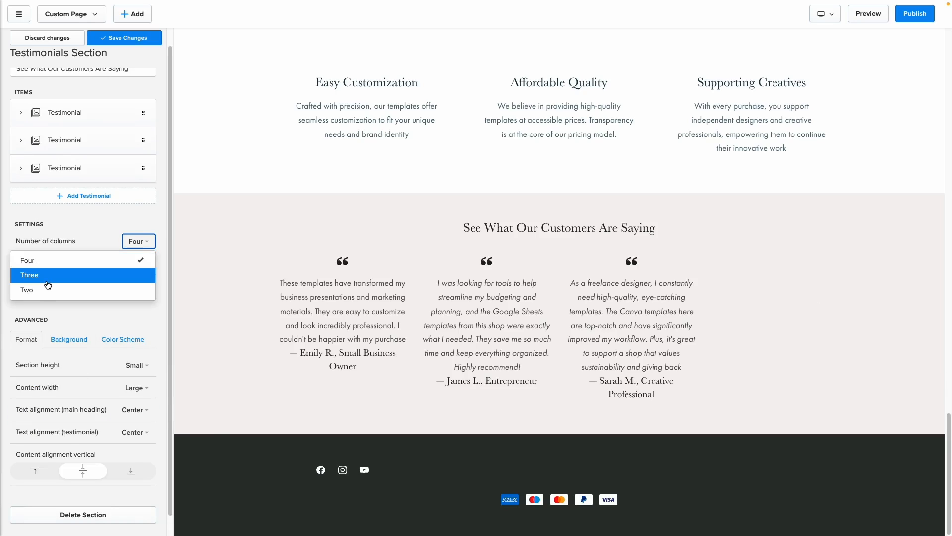
pyautogui.click(47, 281)
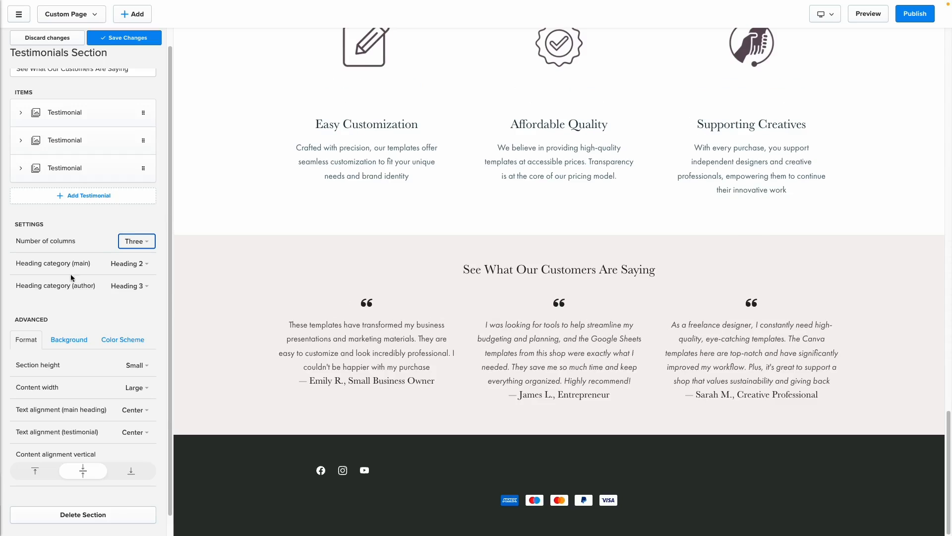
# Set the testimonials section's main heading category to Heading 1.
pyautogui.click(147, 264)
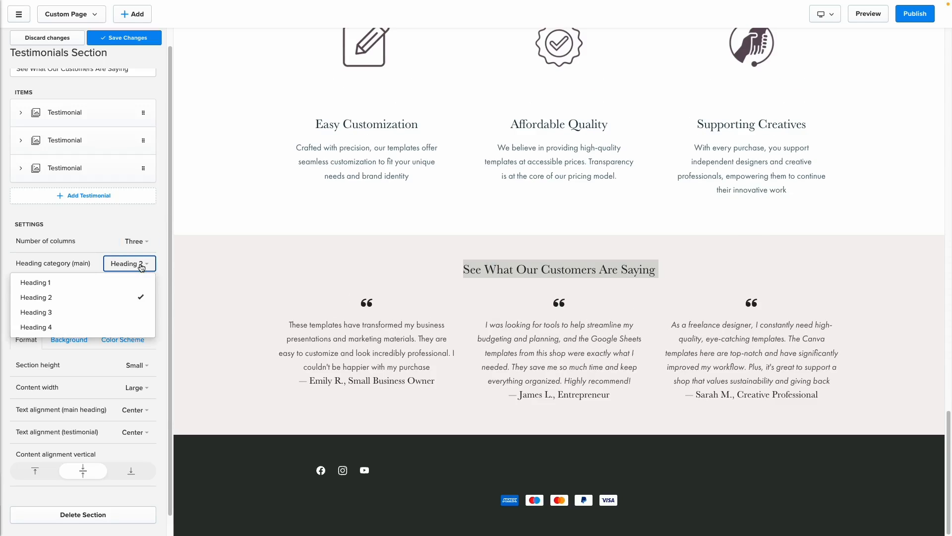
pyautogui.click(64, 283)
pyautogui.click(635, 307)
pyautogui.scroll(-1, 148, 109)
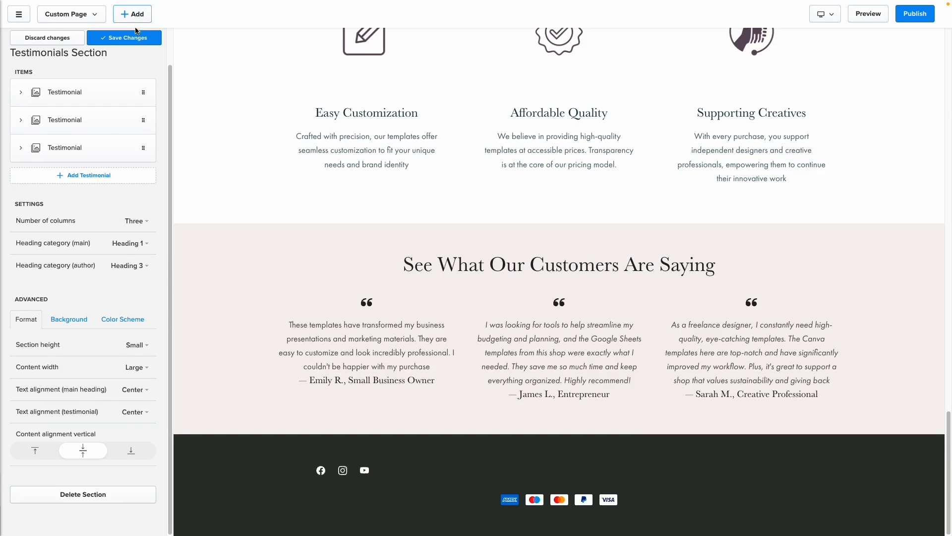
# Save the testimonials section and tick "Section #6: Add testimonials" in the Google Docs tutorial checklist.
pyautogui.click(134, 43)
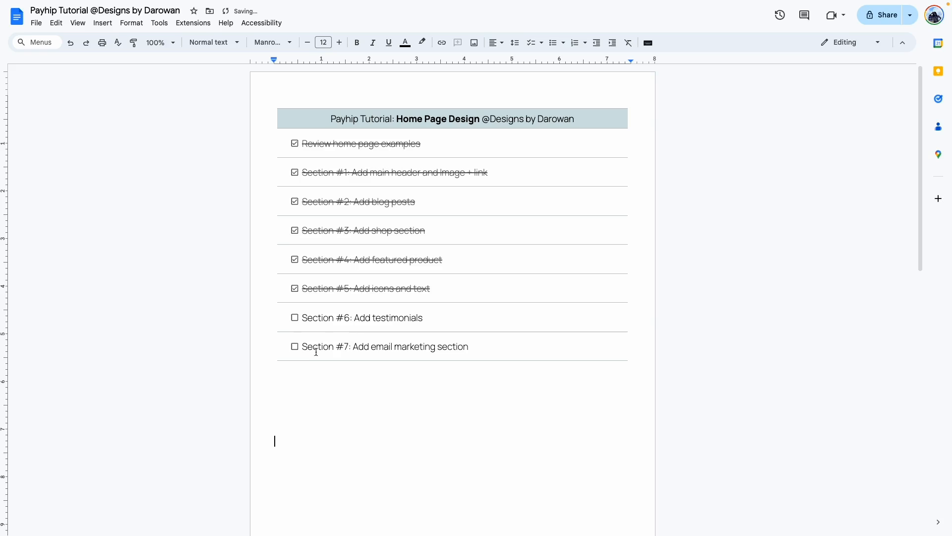
pyautogui.click(294, 318)
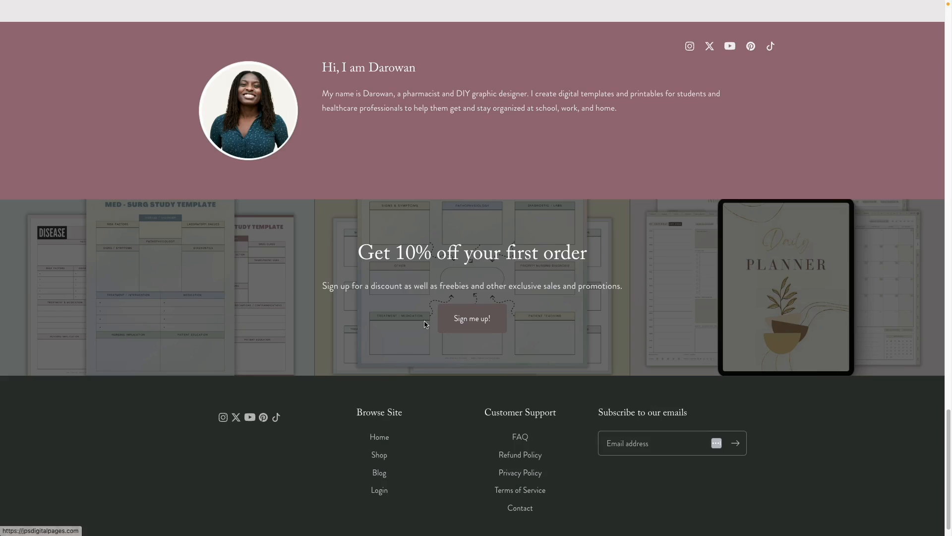
# Examine the email sign-up sections on the example stores, including the button link and the embedded subscription form.
pyautogui.click(456, 323)
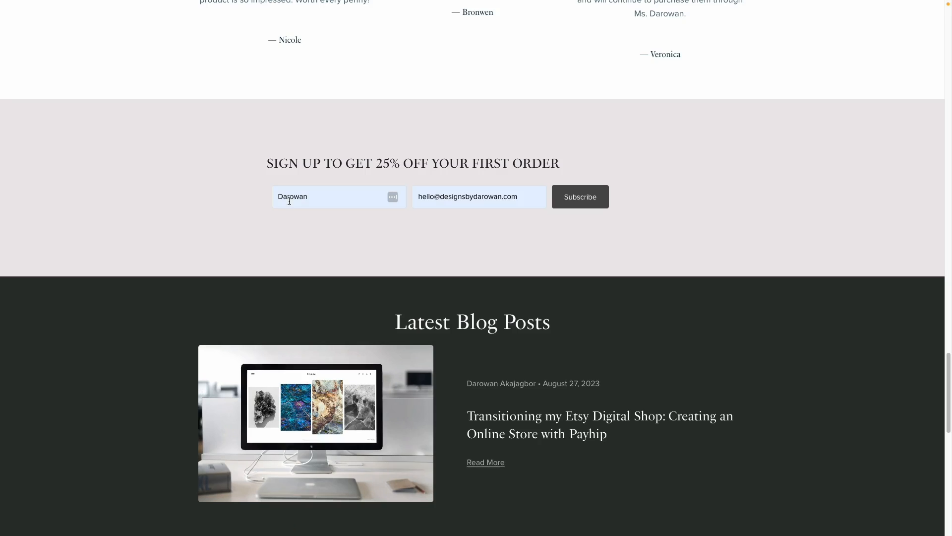
pyautogui.click(577, 202)
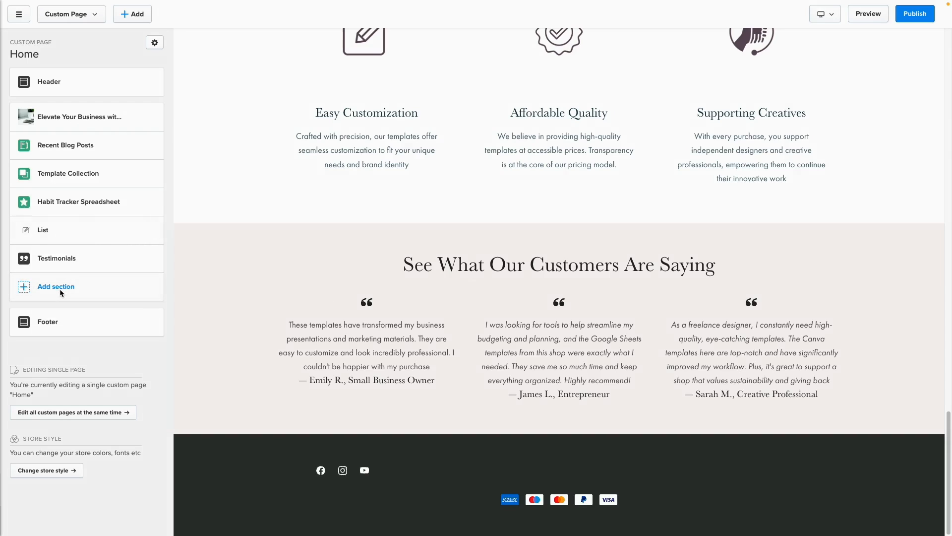
# Add a Newsletter section to the Payhip Home page using the first layout.
pyautogui.click(61, 292)
pyautogui.scroll(-1, 280, 257)
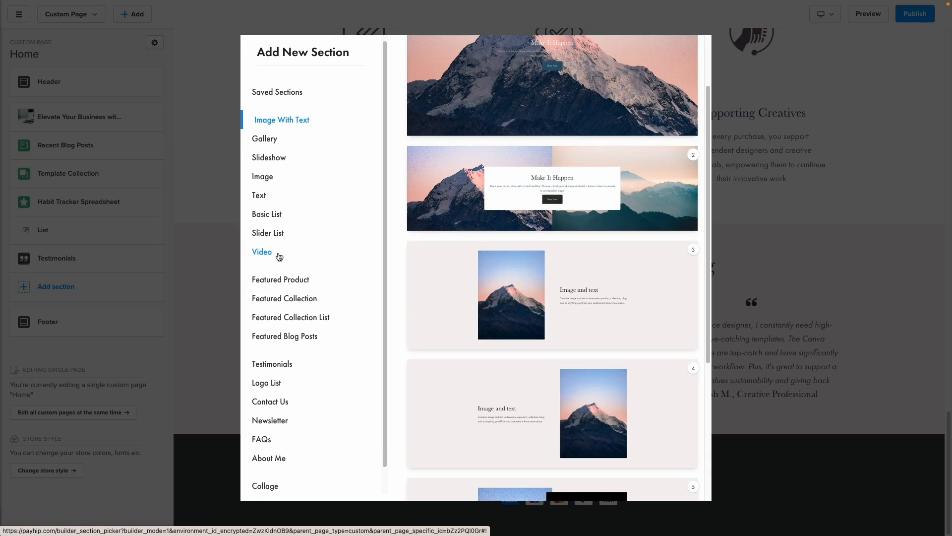
pyautogui.scroll(-2, 289, 312)
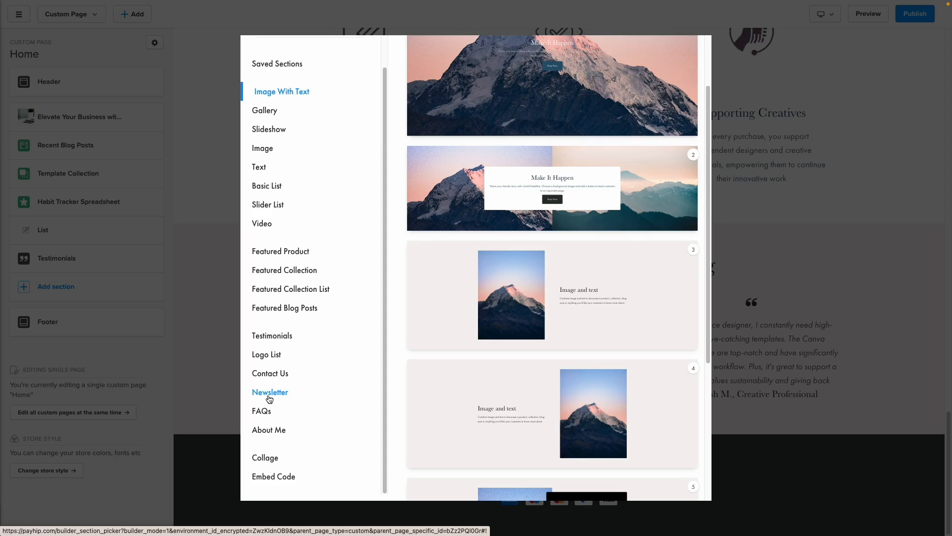
pyautogui.click(268, 396)
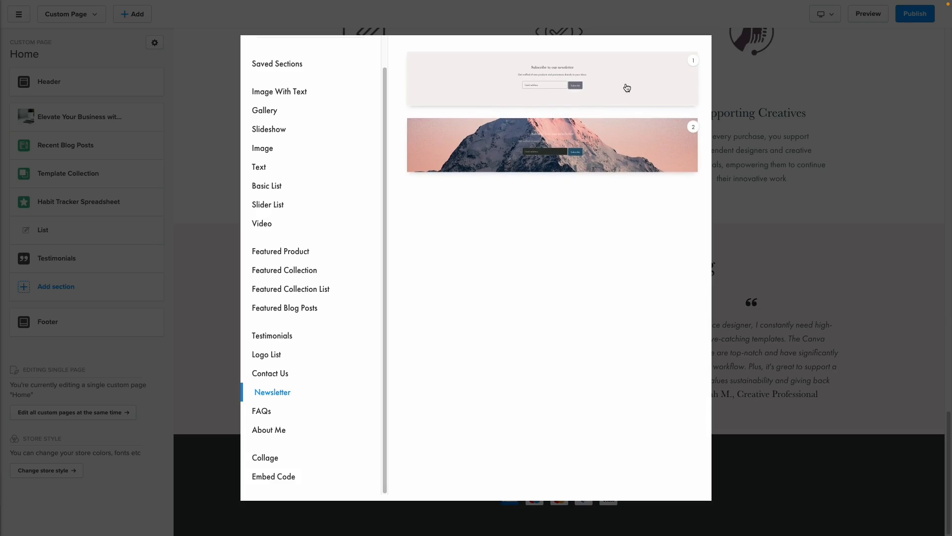
pyautogui.click(626, 88)
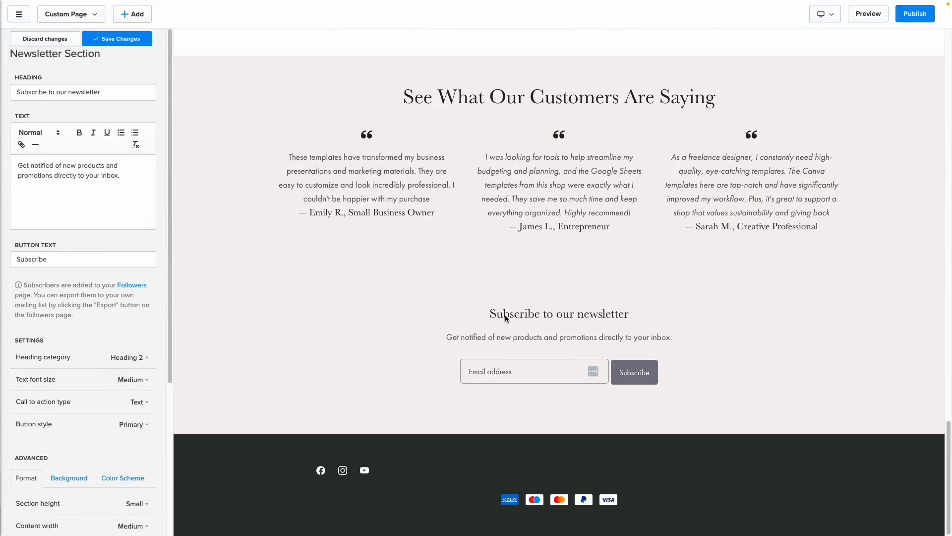
# Examine the Newsletter section's heading, text, button and subscriber export note, and delete the section.
pyautogui.click(122, 94)
pyautogui.tripleClick(117, 169)
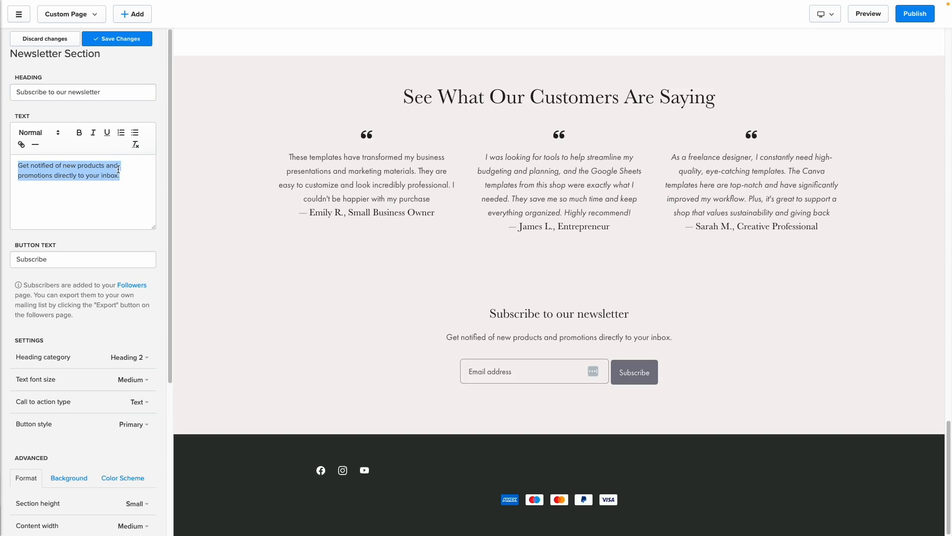
pyautogui.tripleClick(87, 264)
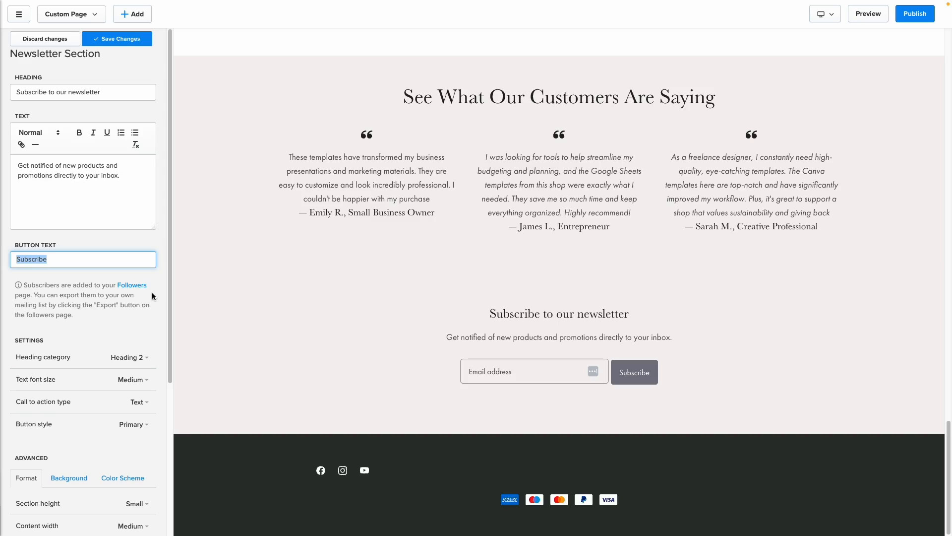
pyautogui.moveTo(34, 295); pyautogui.dragTo(117, 316)
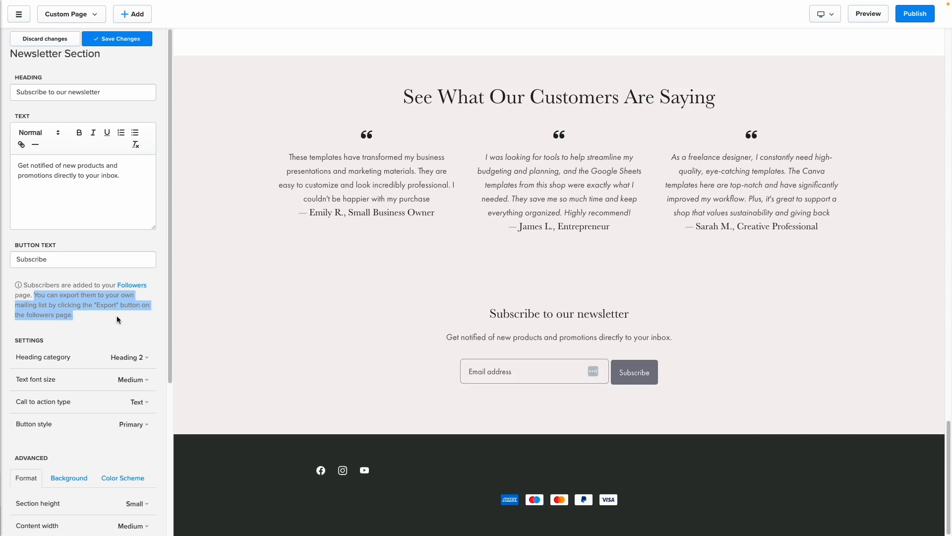
pyautogui.scroll(-1, 112, 360)
pyautogui.click(85, 322)
pyautogui.scroll(-5, 86, 320)
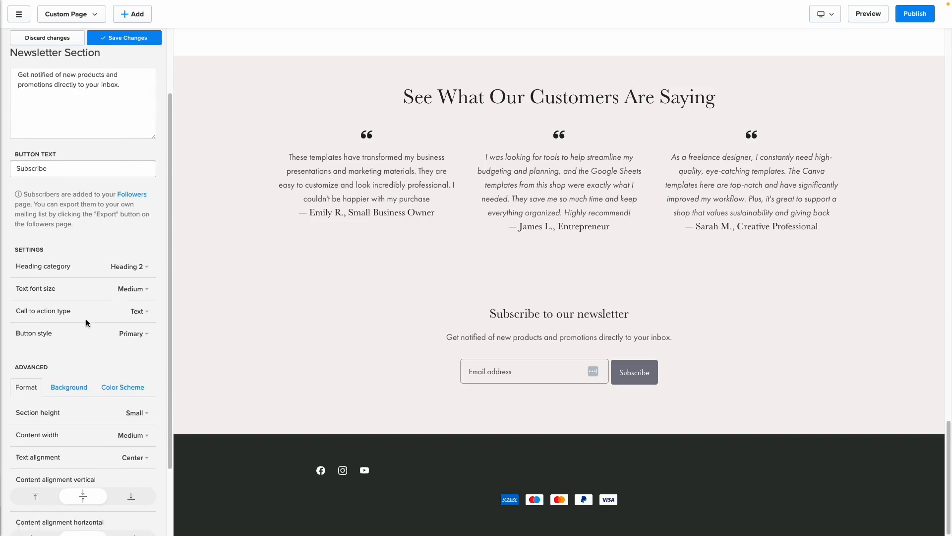
pyautogui.click(91, 496)
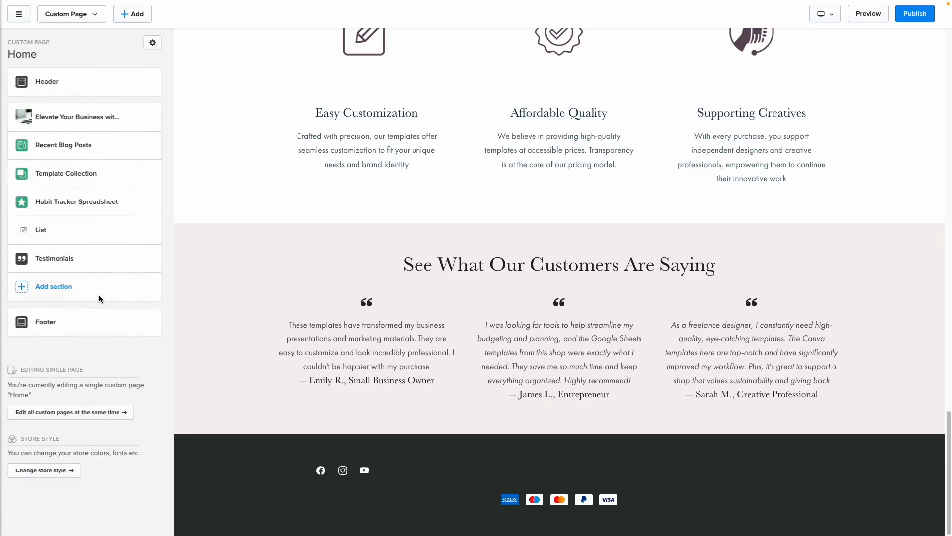
# Add an Image With Text section using the first layout and set its section height to Small.
pyautogui.click(70, 288)
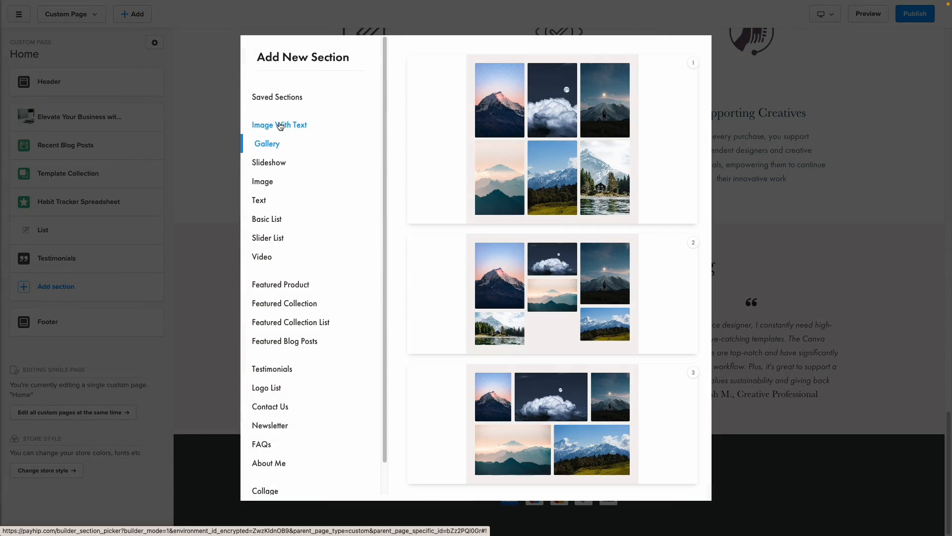
pyautogui.click(280, 126)
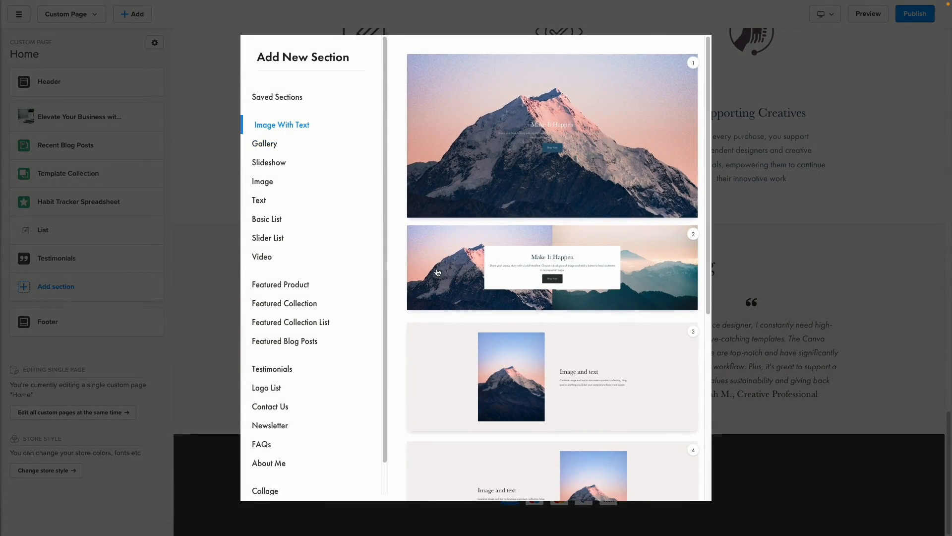
pyautogui.click(464, 273)
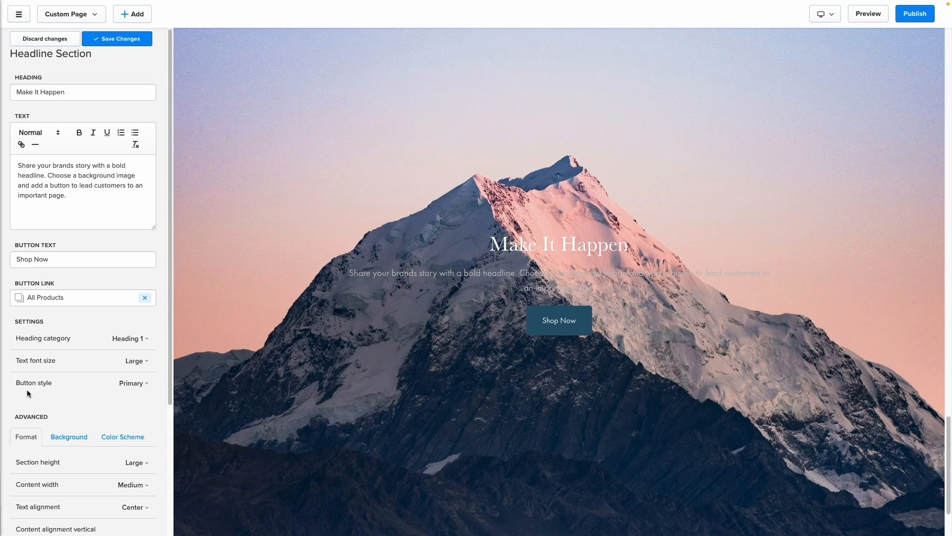
pyautogui.scroll(-3, 44, 380)
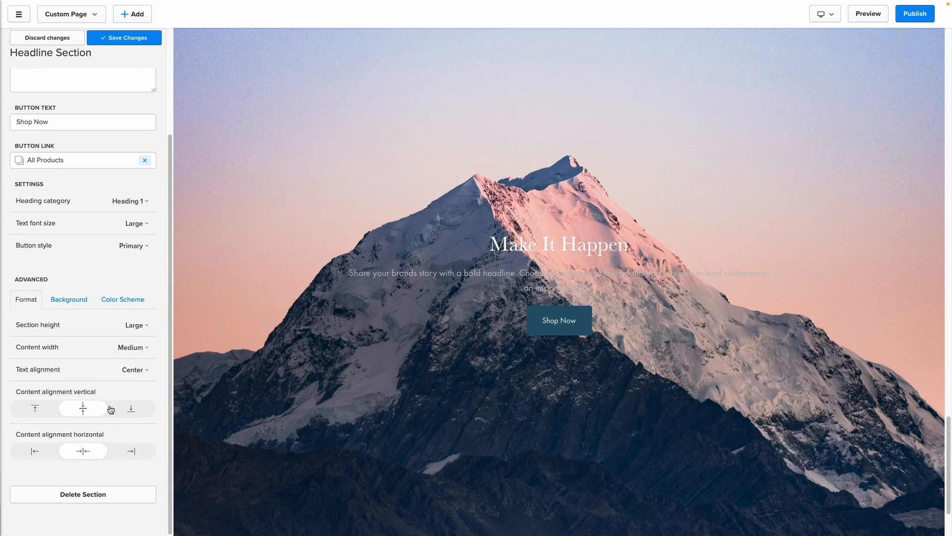
pyautogui.click(136, 325)
pyautogui.click(35, 344)
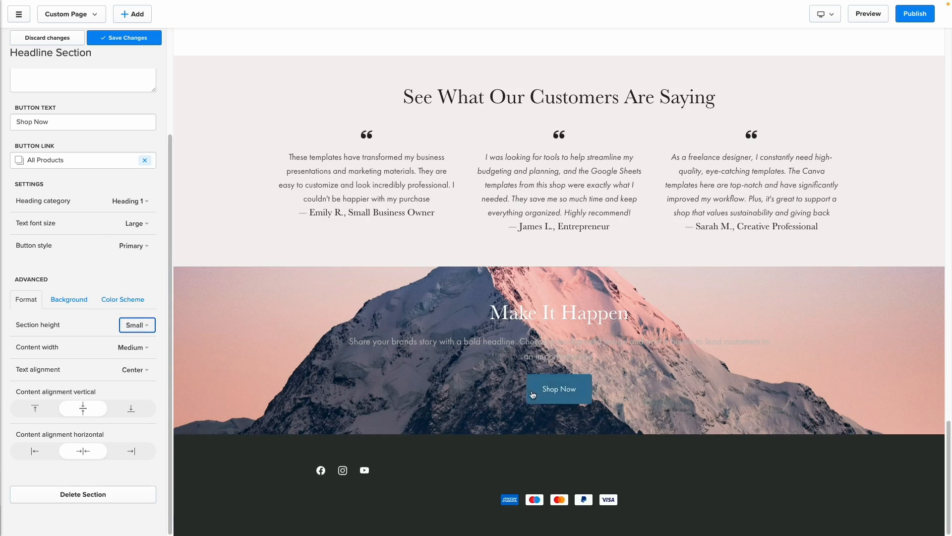
# Set the heading to "Stay Updated with the Latest Templates and Tips", replace the text with the email-list invitation and label the button "Get a Free Template".
pyautogui.scroll(3, 58, 147)
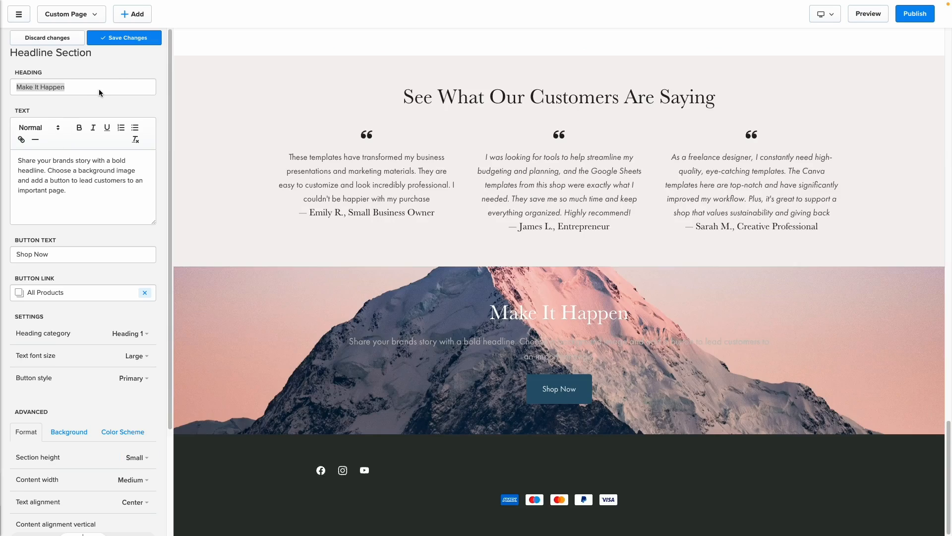
pyautogui.doubleClick(100, 88)
pyautogui.press('BackSpace')
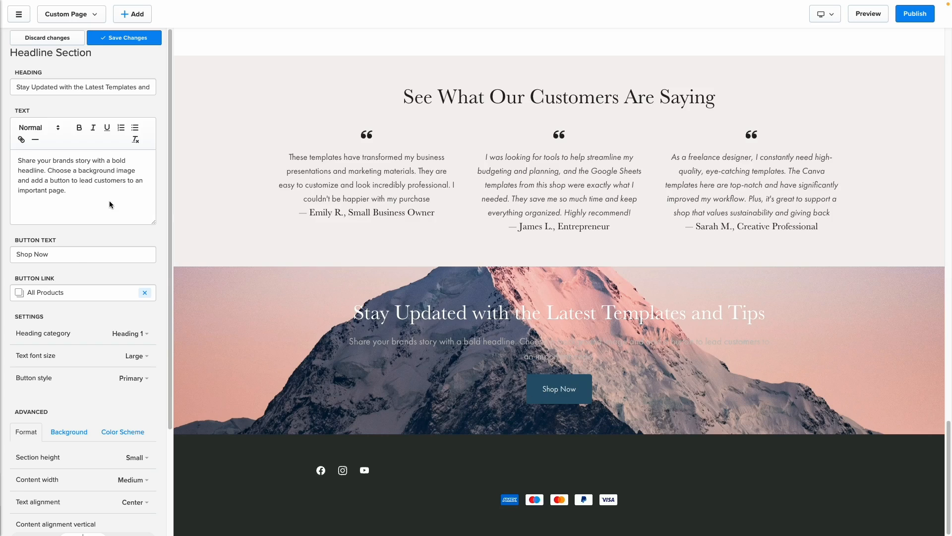
pyautogui.tripleClick(76, 257)
pyautogui.write('Subscribe Now and Get a Free Template')
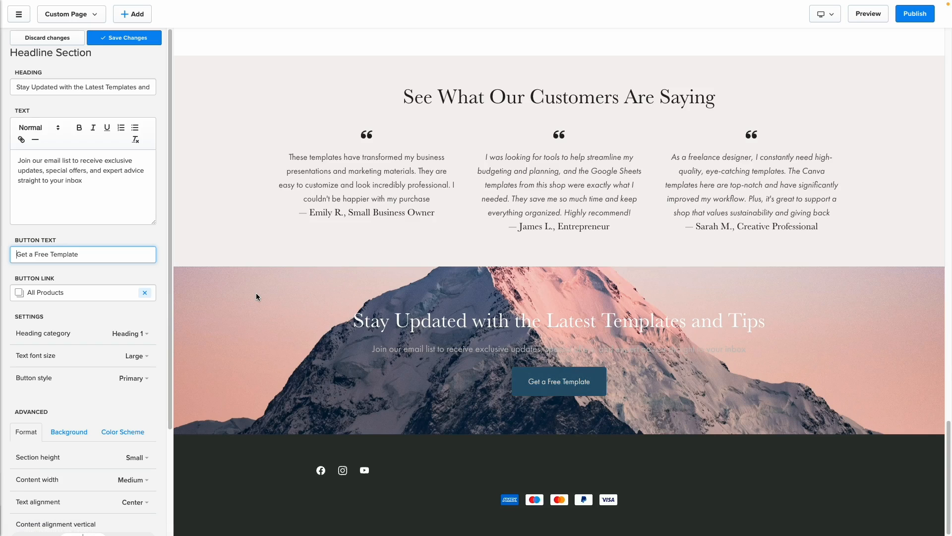
# Remove the headline section's background image and apply the White color scheme.
pyautogui.scroll(-3, 95, 329)
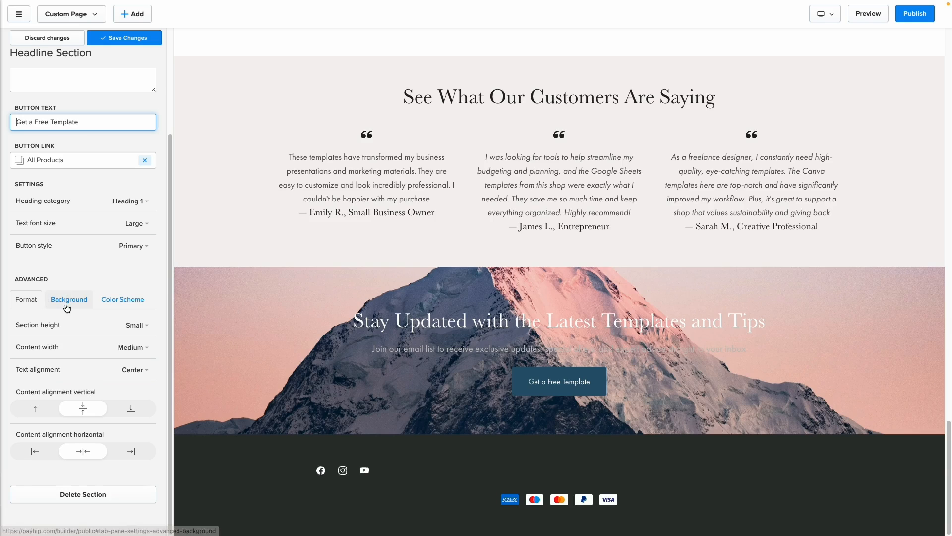
pyautogui.click(67, 300)
pyautogui.click(89, 471)
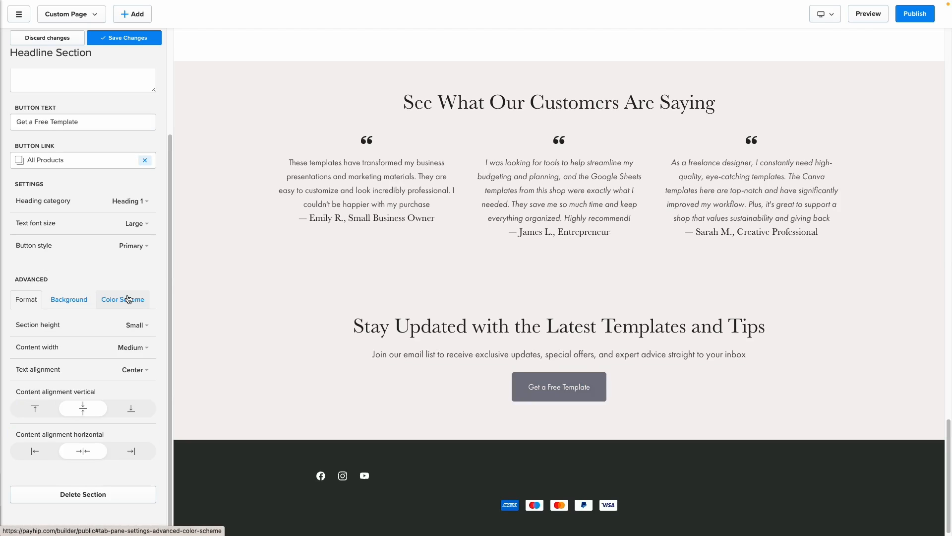
pyautogui.click(128, 298)
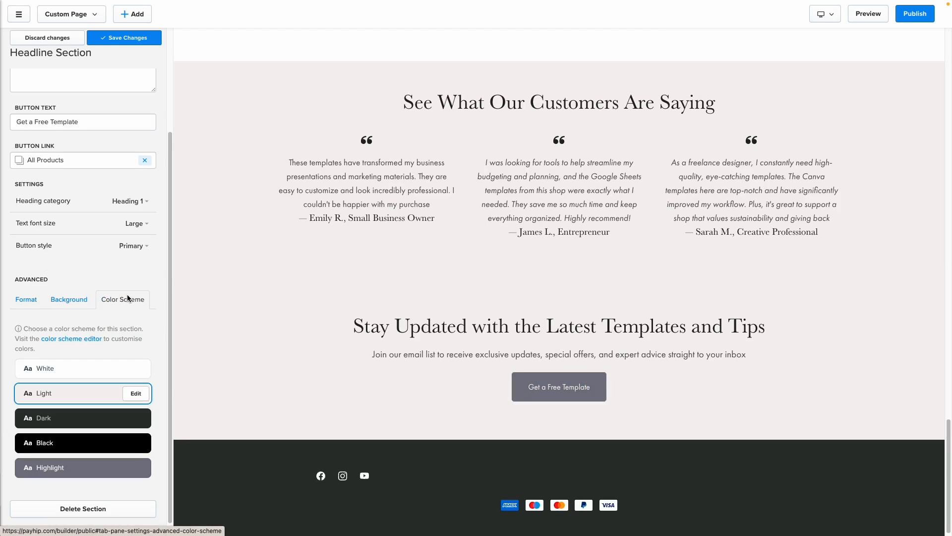
pyautogui.click(71, 369)
pyautogui.scroll(3, 399, 352)
pyautogui.scroll(-3, 399, 351)
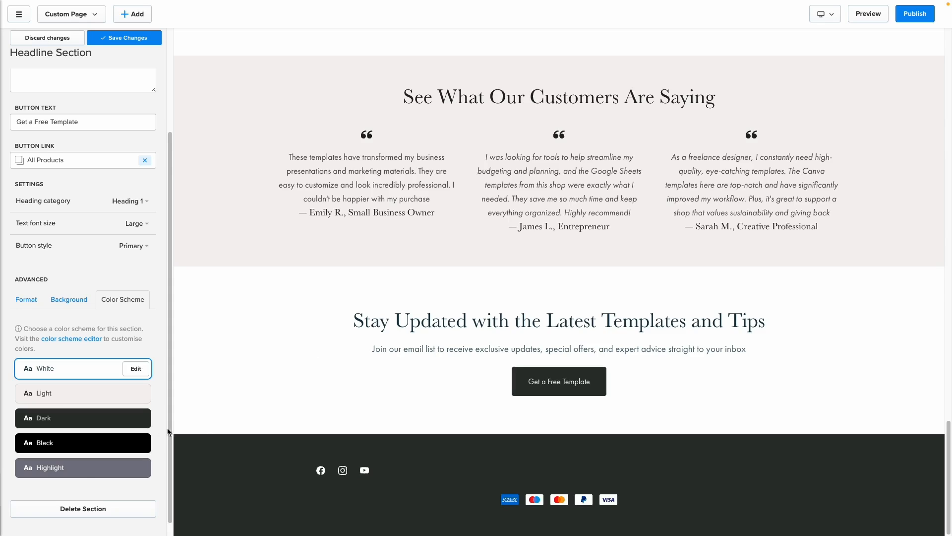
# Try the Highlight color scheme on the headline section and compare it with the rest of the page.
pyautogui.click(57, 473)
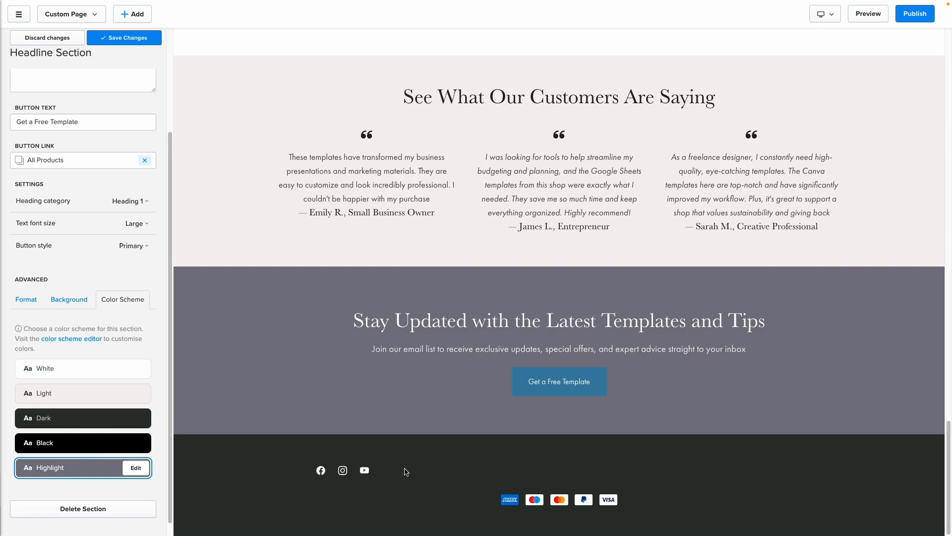
pyautogui.scroll(6, 367, 375)
pyautogui.scroll(-6, 367, 377)
pyautogui.scroll(10, 385, 329)
pyautogui.scroll(-9, 385, 328)
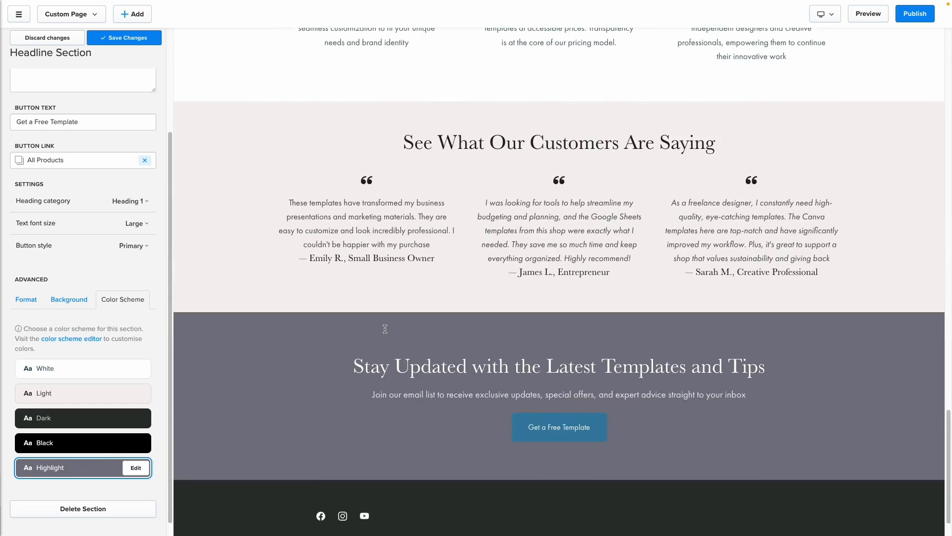
# Switch the headline section's color scheme back to White.
pyautogui.click(105, 366)
pyautogui.scroll(1, 376, 357)
pyautogui.scroll(-1, 232, 239)
pyautogui.scroll(2, 45, 258)
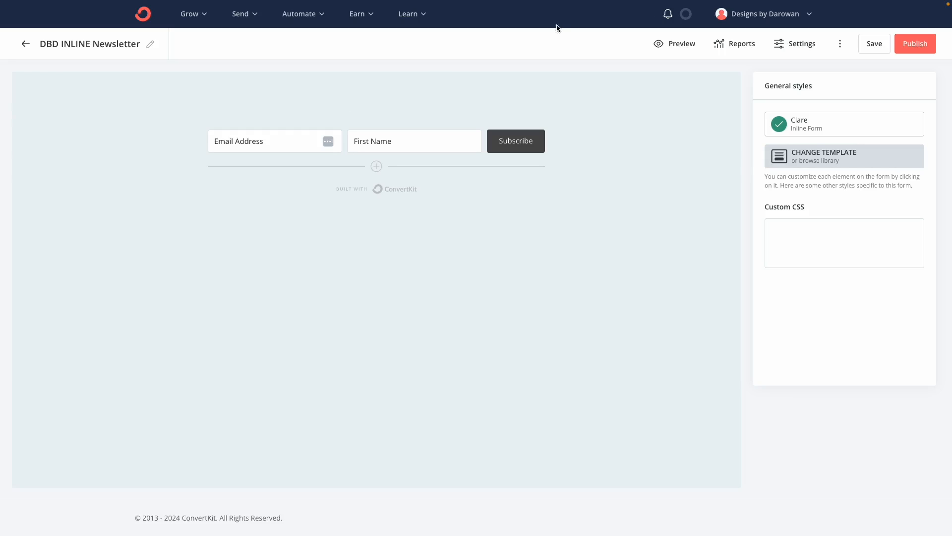
# In ConvertKit, open the embed options of the DBD INLINE Newsletter form and copy its hosted share link.
pyautogui.click(907, 48)
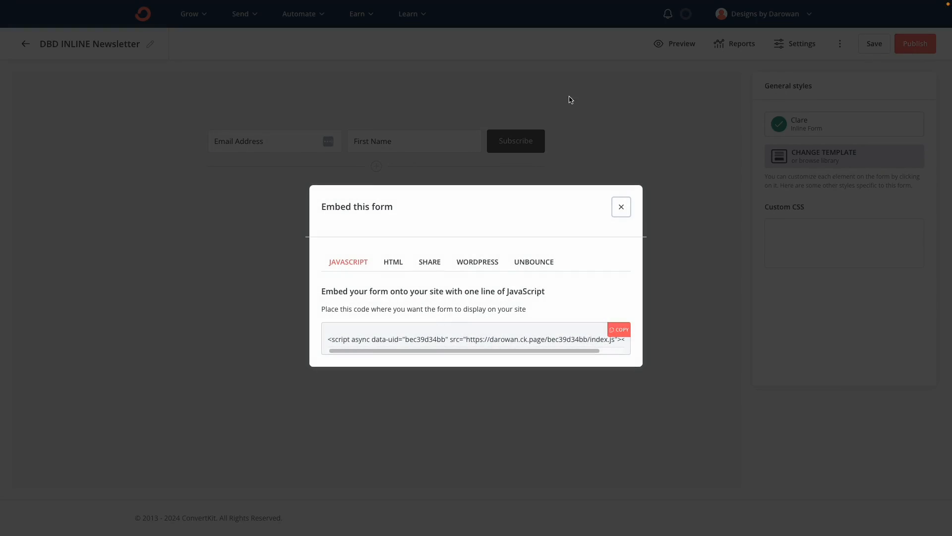
pyautogui.click(428, 263)
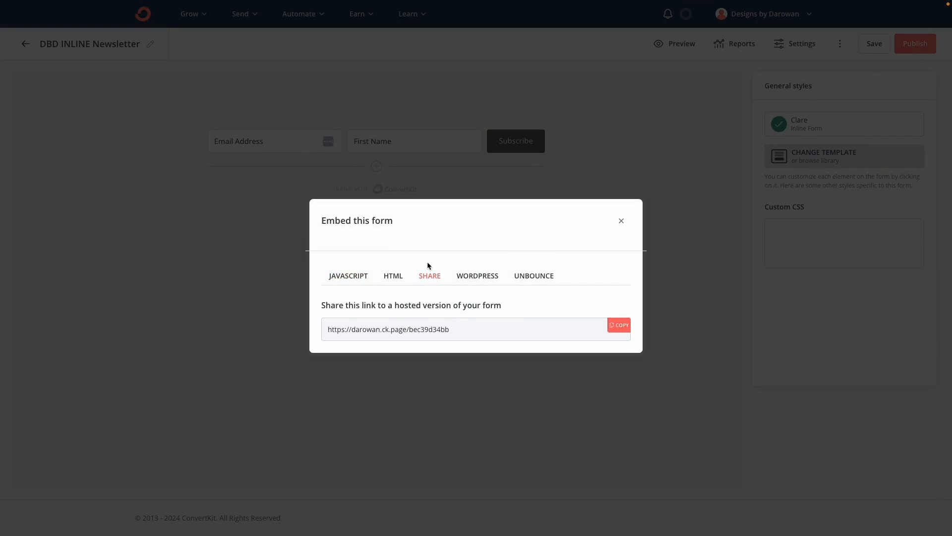
pyautogui.click(375, 326)
pyautogui.hotkey('ctrl', 'c')
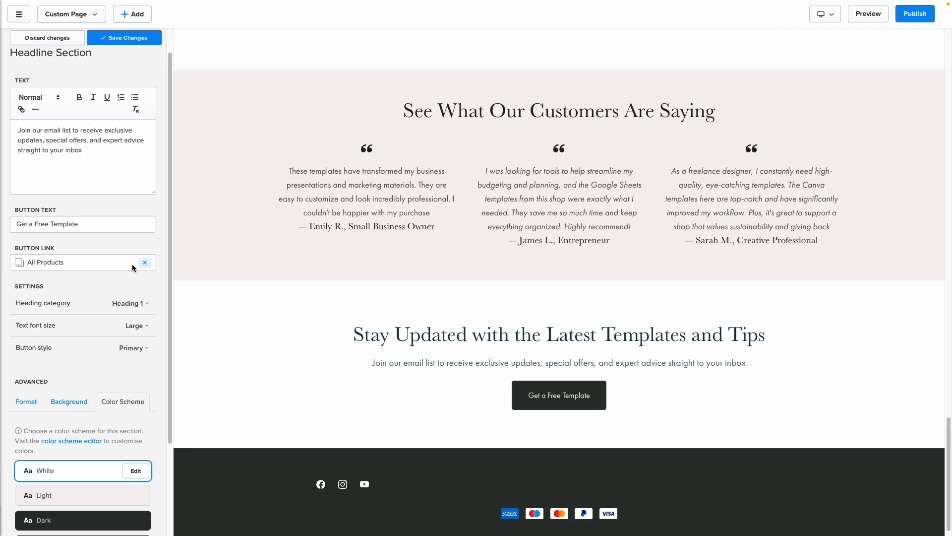
pyautogui.click(146, 264)
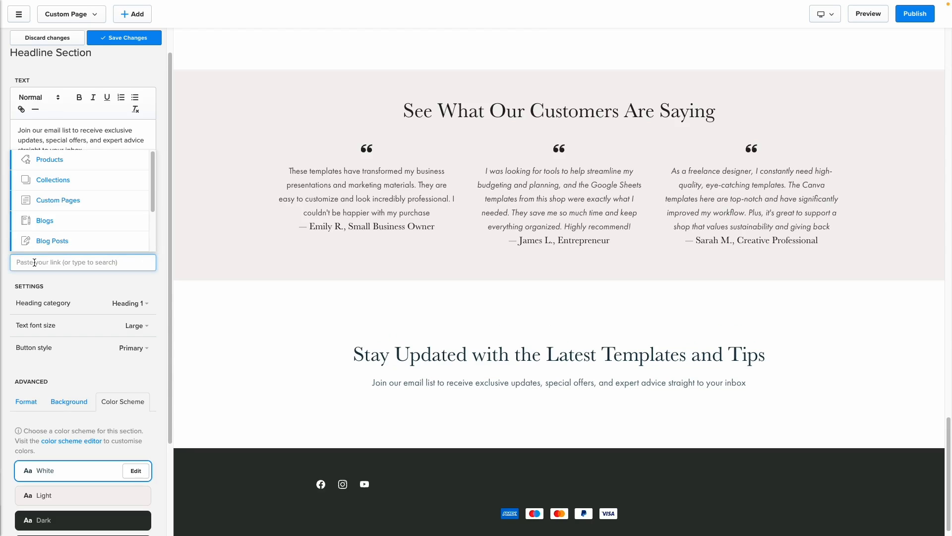
pyautogui.hotkey('ctrl', 'v')
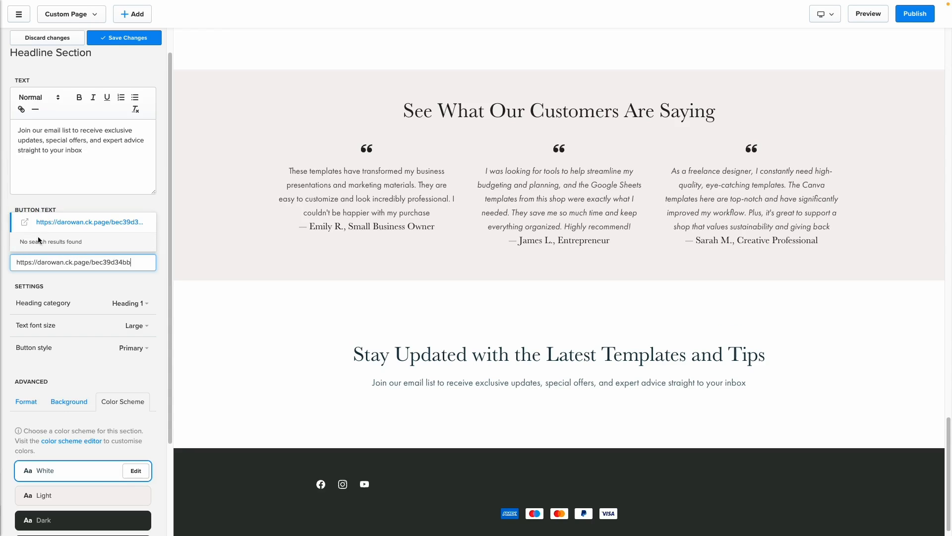
pyautogui.click(66, 223)
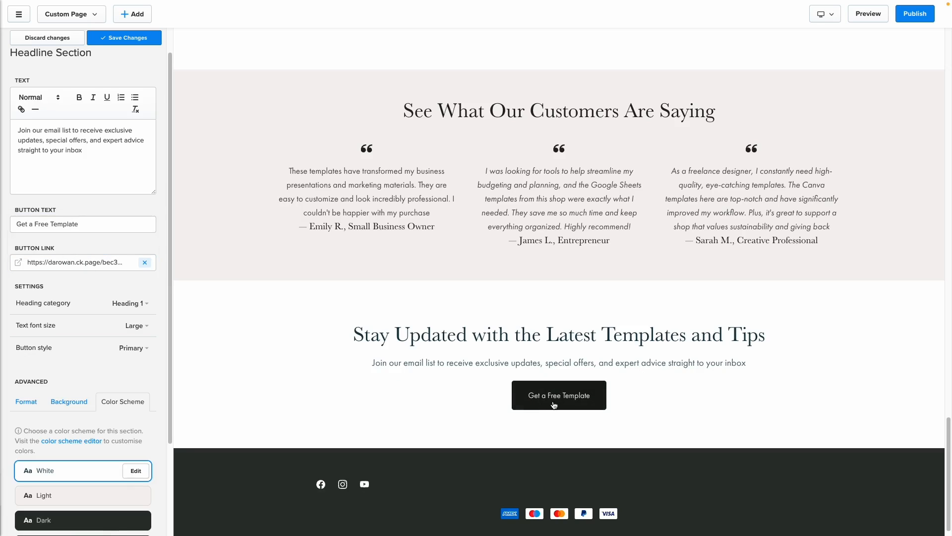
pyautogui.click(134, 42)
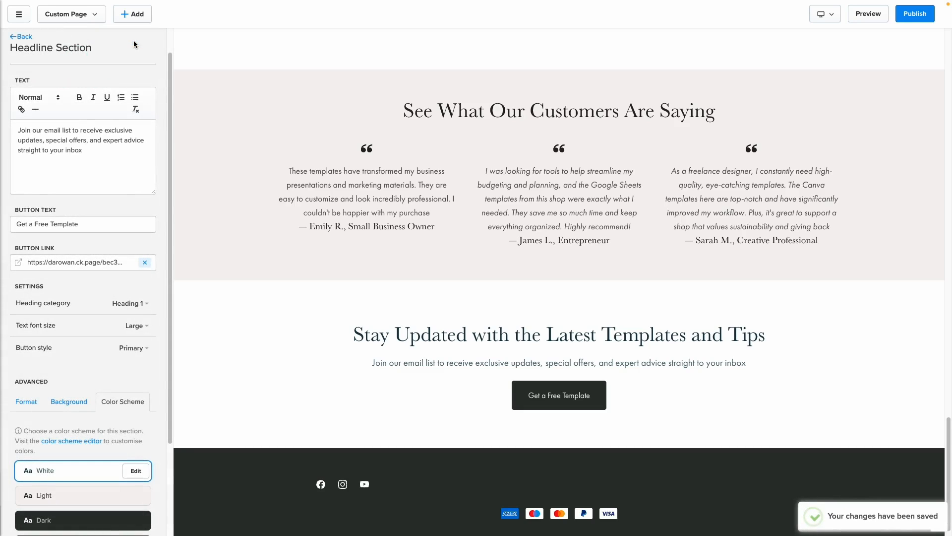
pyautogui.click(553, 395)
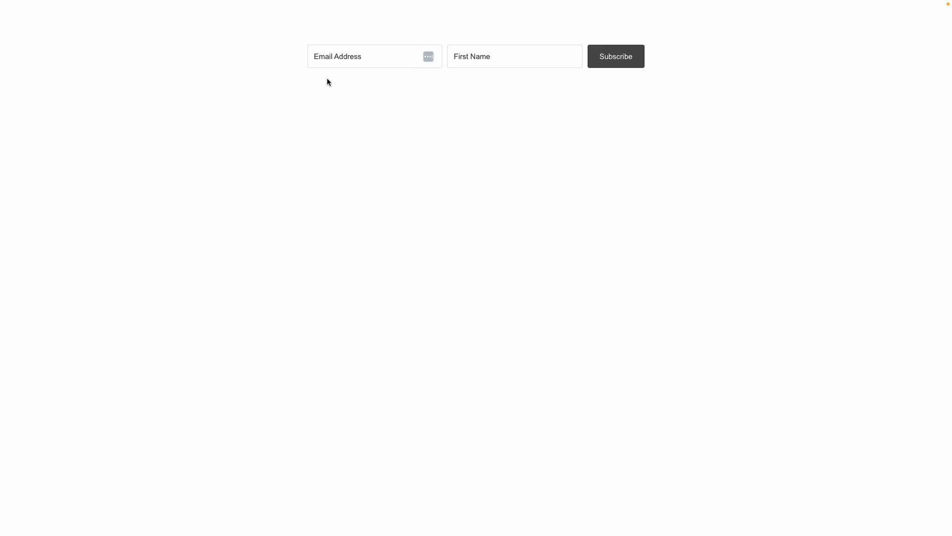
# Return to ConvertKit and copy the HTML embed code of the DBD INLINE Newsletter form.
pyautogui.hotkey('ctrl', 'Tab')
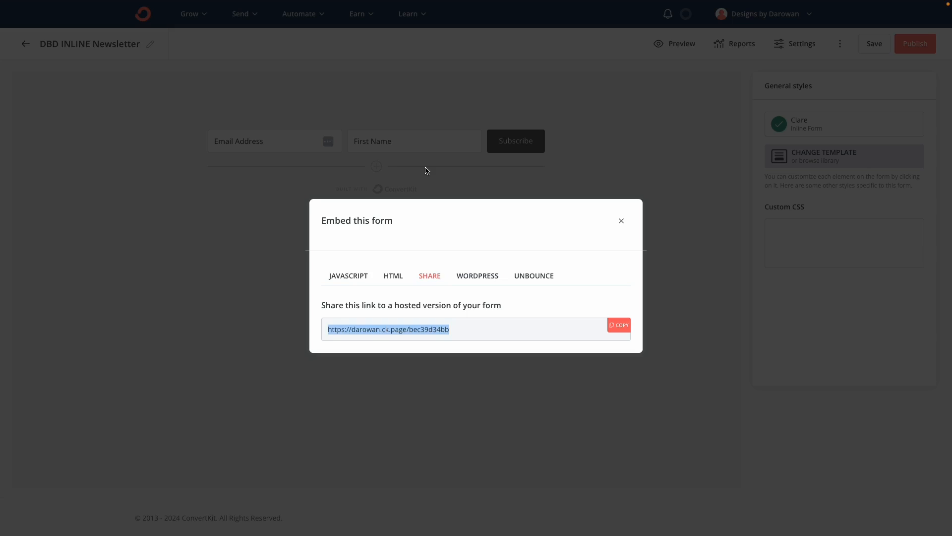
pyautogui.click(392, 278)
pyautogui.scroll(-5, 391, 298)
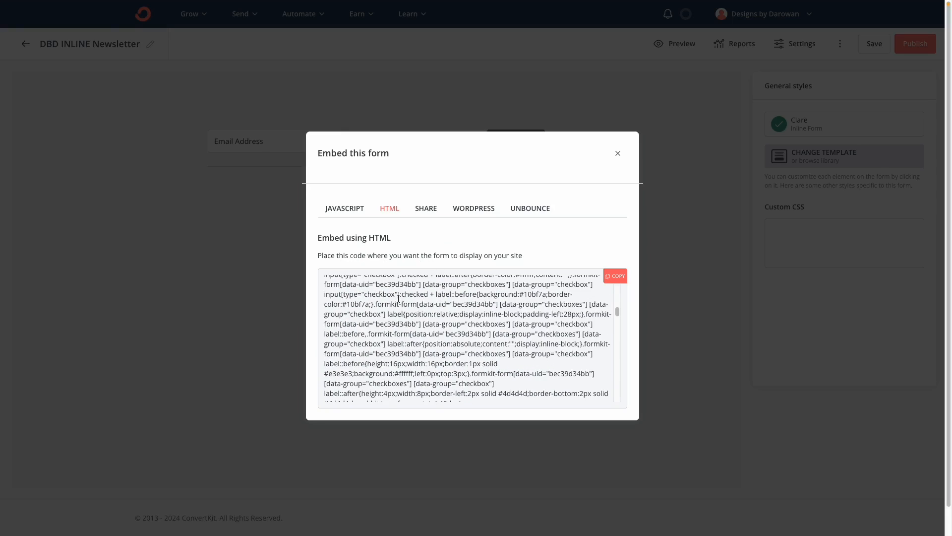
pyautogui.click(616, 277)
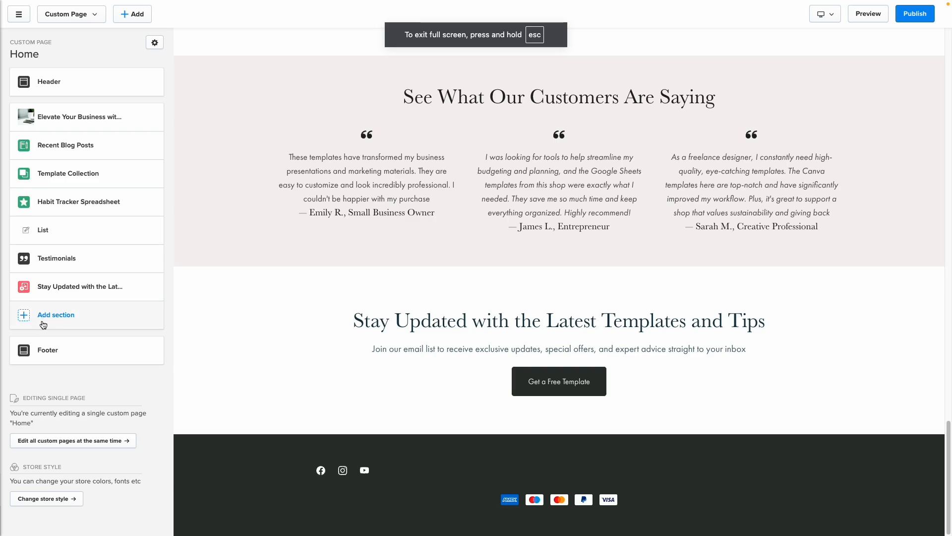
# Add an Embed Code section to Payhip's Home page with the copied form code and the heading "Stay Updated with the Latest Templates and Tips".
pyautogui.click(44, 322)
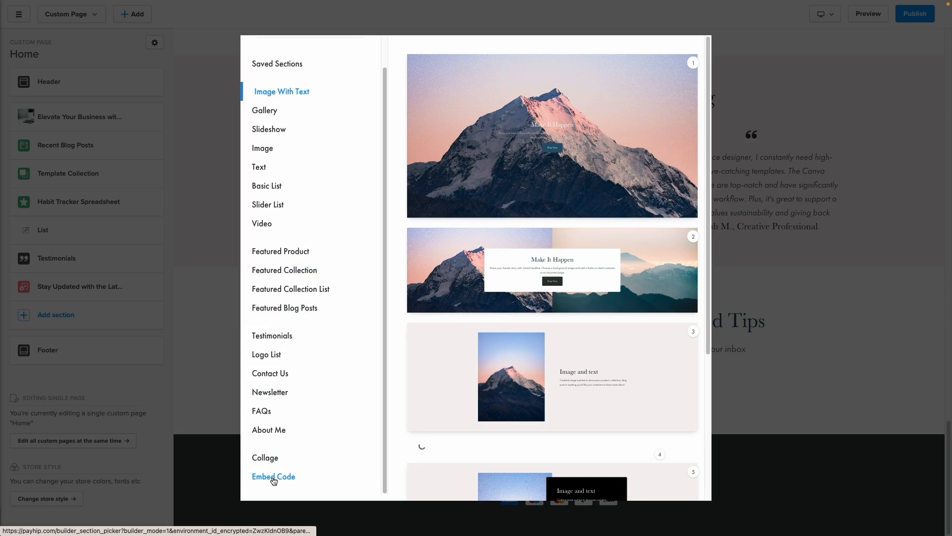
pyautogui.click(277, 476)
pyautogui.click(530, 84)
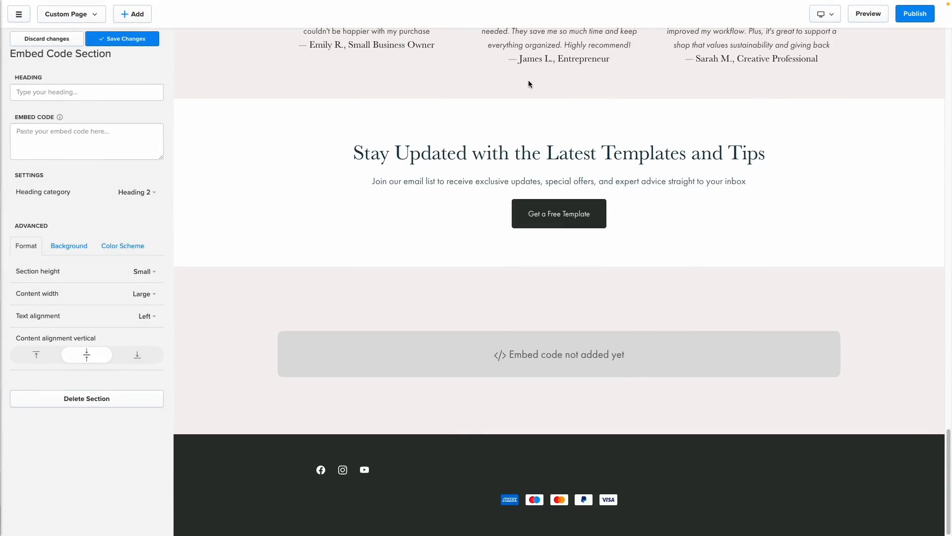
pyautogui.click(39, 135)
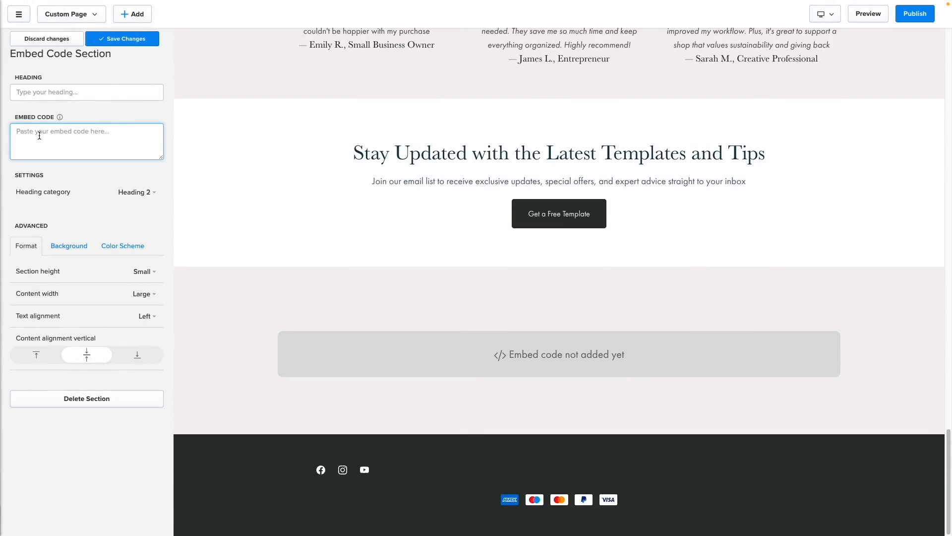
pyautogui.press('super+v')
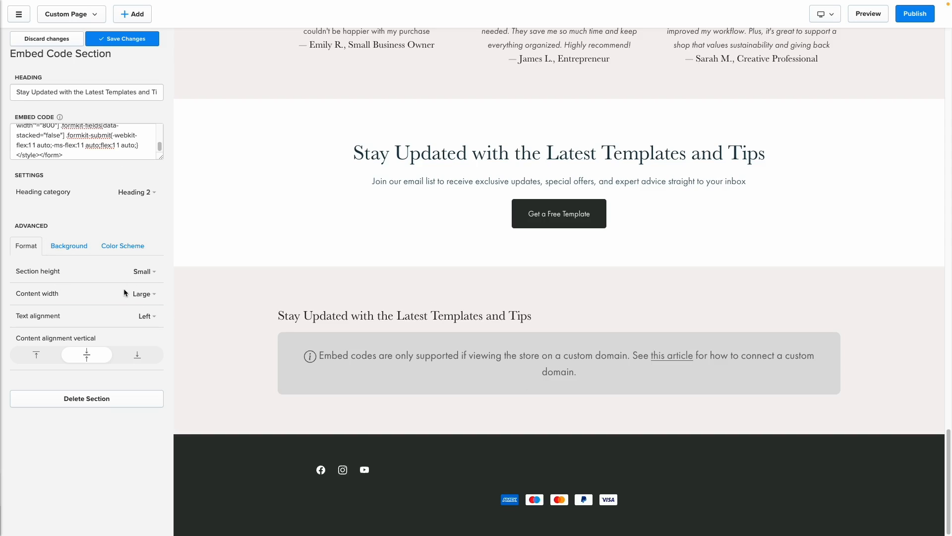
# Set the Embed Code section's content width to Medium and text alignment to Center, and save the changes.
pyautogui.click(151, 301)
pyautogui.click(74, 328)
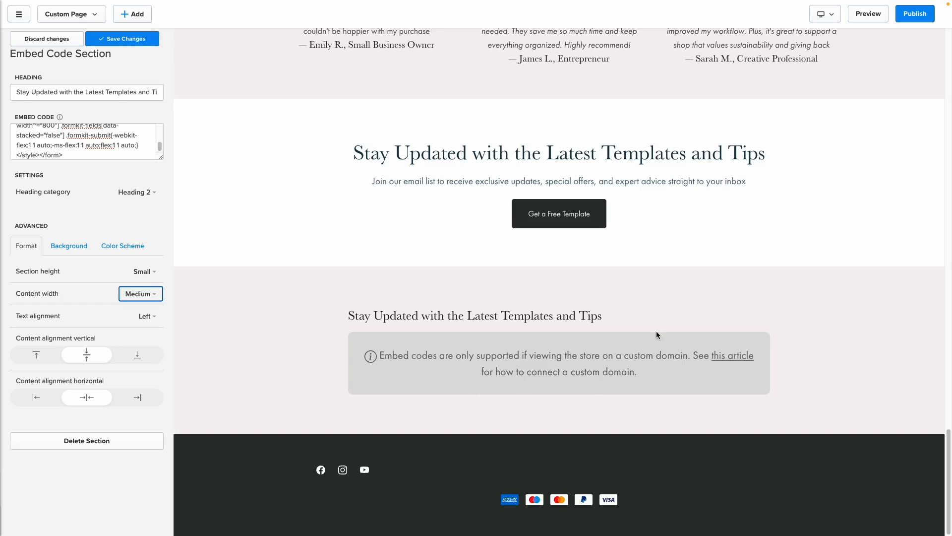
pyautogui.click(154, 321)
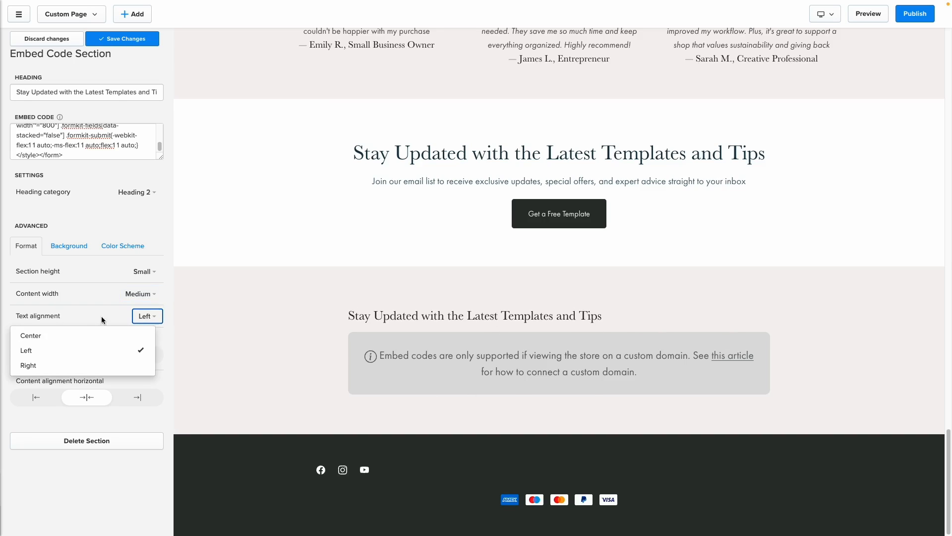
pyautogui.click(54, 339)
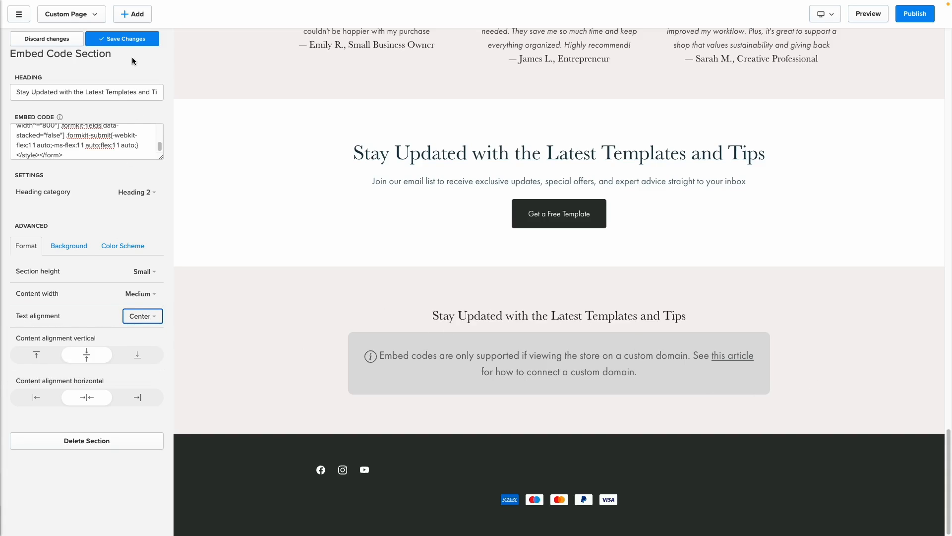
pyautogui.click(136, 43)
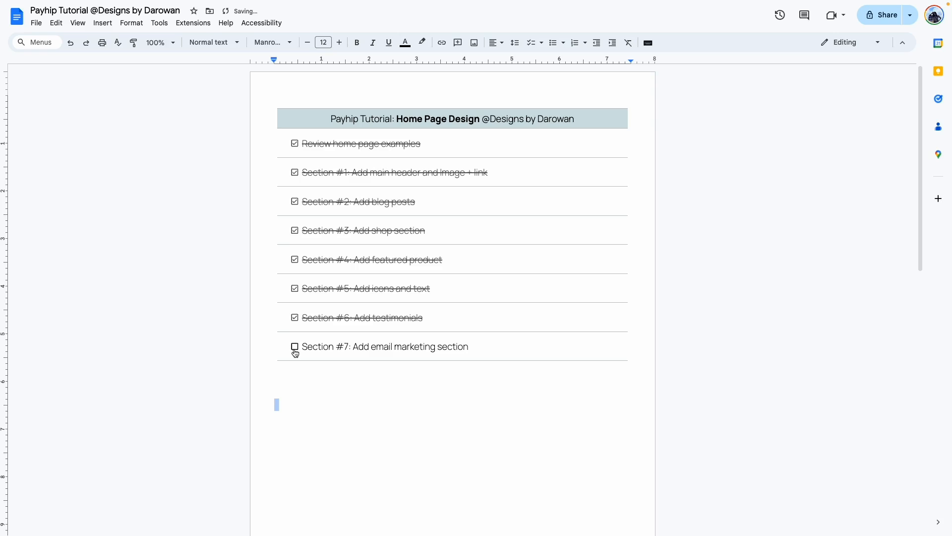
# Check off "Section #7: Add email marketing section" in the Google Docs checklist.
pyautogui.click(295, 346)
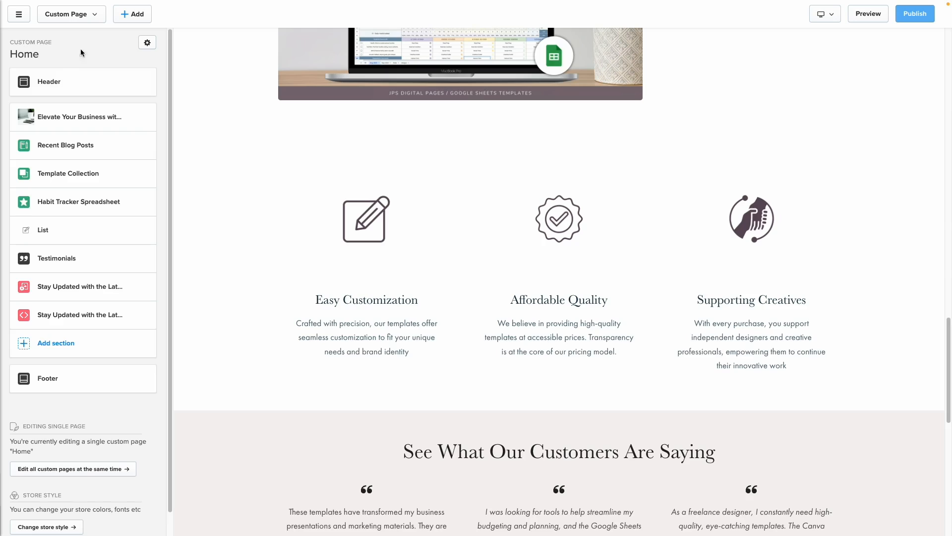
# In Payhip, set the Home custom page as the store's homepage and publish the store.
pyautogui.click(146, 48)
pyautogui.click(114, 75)
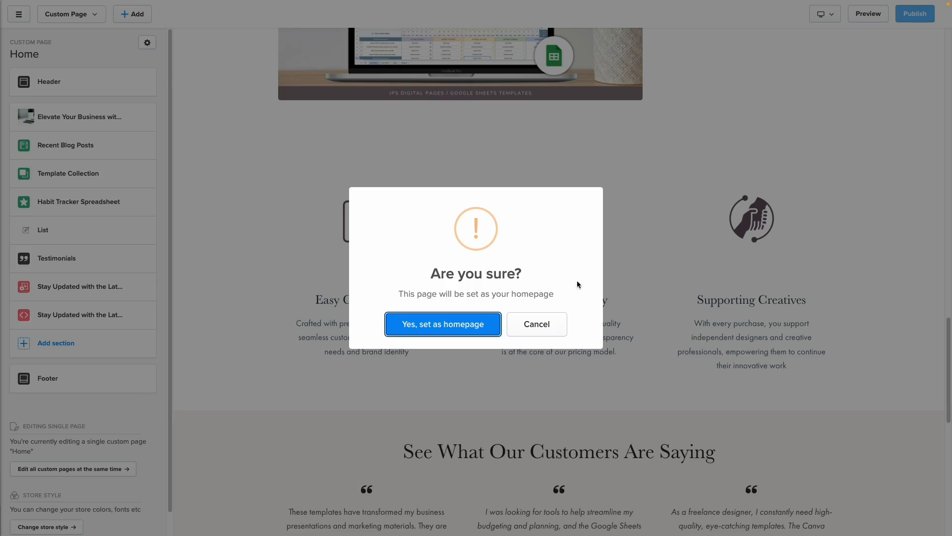
pyautogui.click(436, 325)
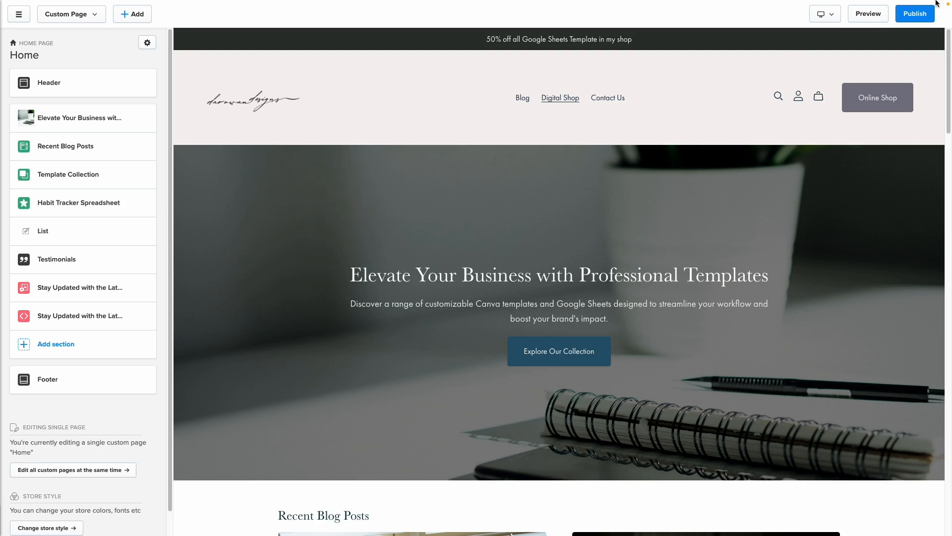
pyautogui.click(908, 17)
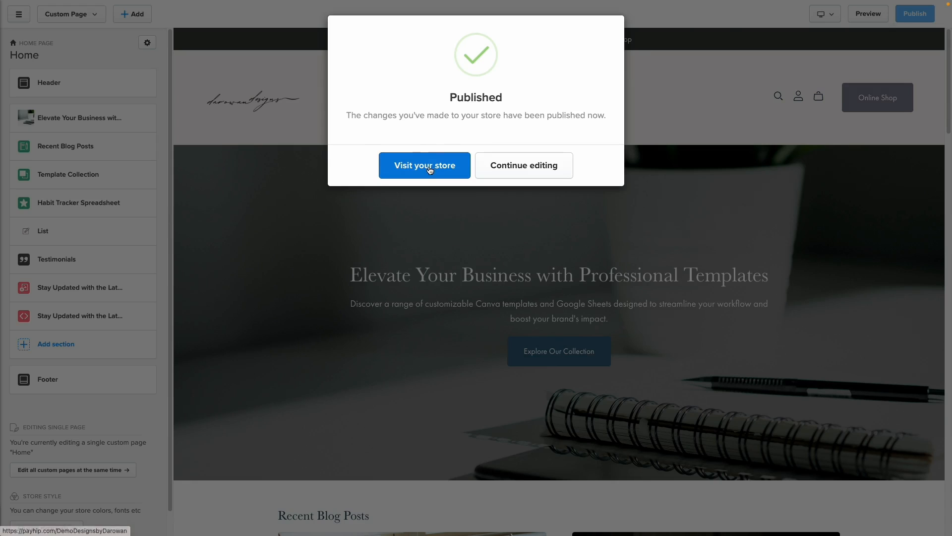
# Visit the published store, and examine the testimonials and embedded newsletter sign-up form on the example store's page.
pyautogui.click(430, 166)
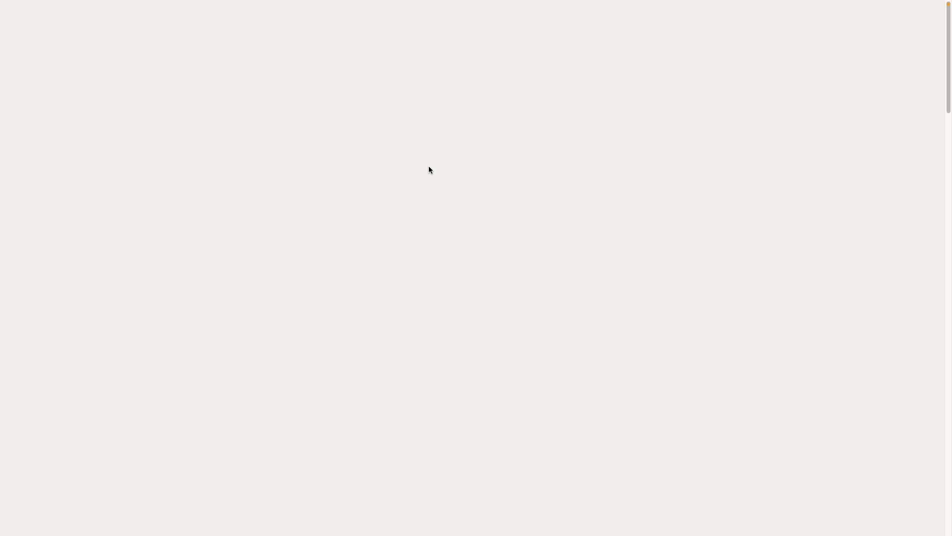
pyautogui.scroll(-4, 428, 167)
pyautogui.scroll(-15, 430, 169)
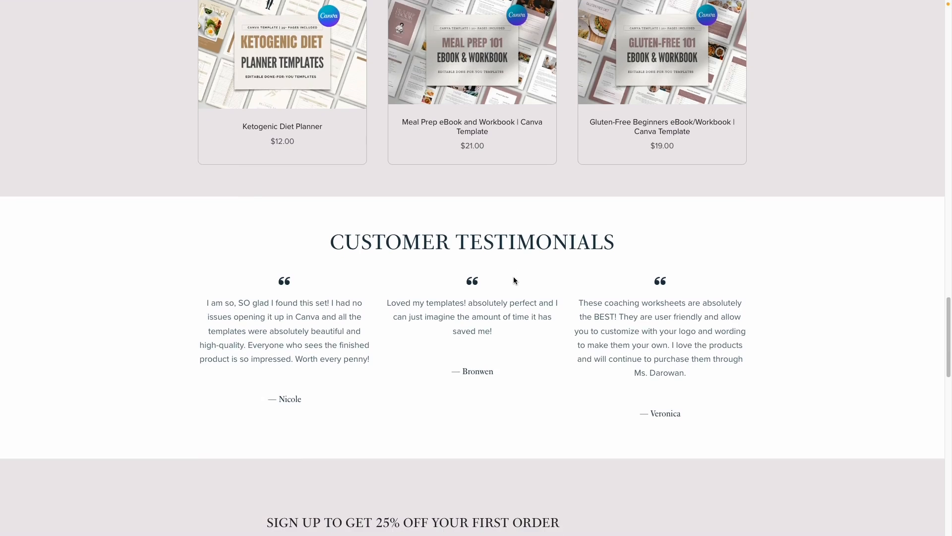
pyautogui.scroll(-1, 513, 280)
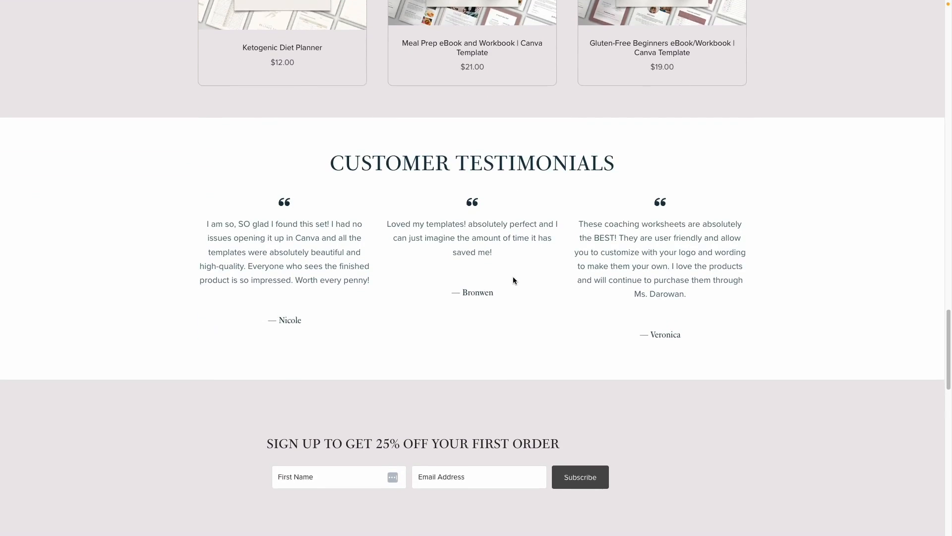
pyautogui.scroll(-2, 513, 280)
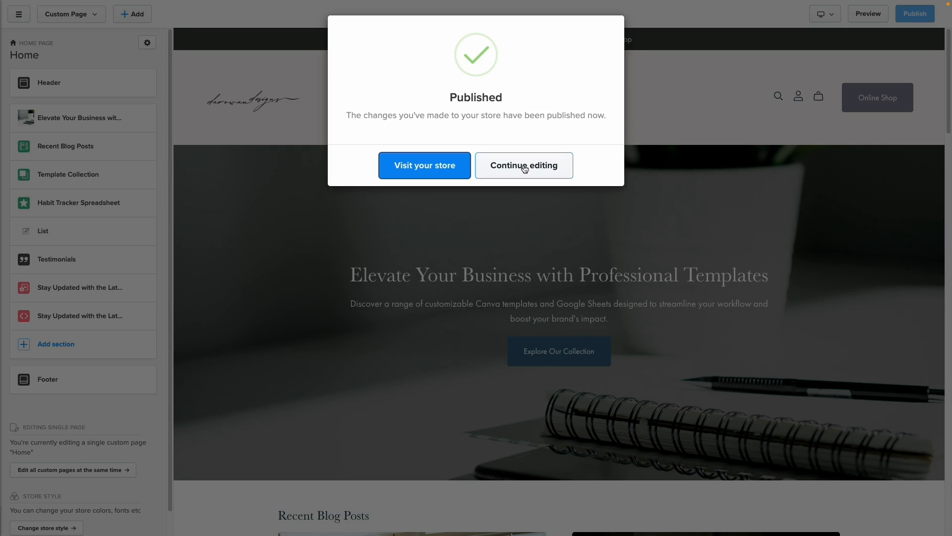
# Continue editing the Home page, delete its Embed Code section and publish the store again.
pyautogui.click(524, 169)
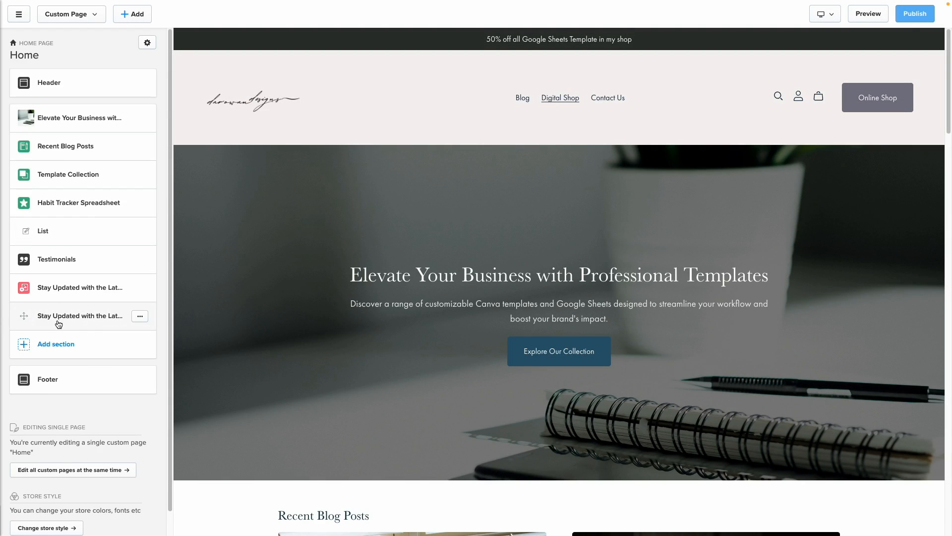
pyautogui.click(89, 318)
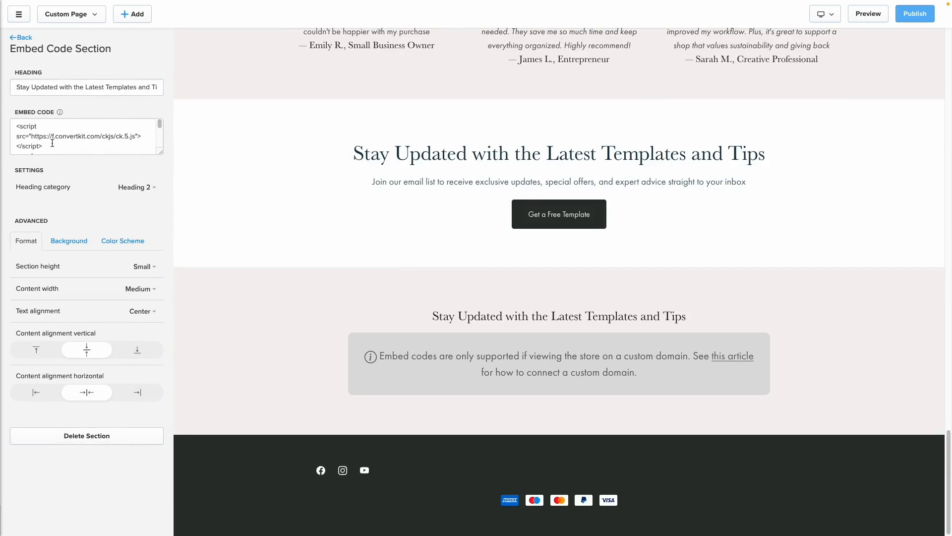
pyautogui.click(89, 436)
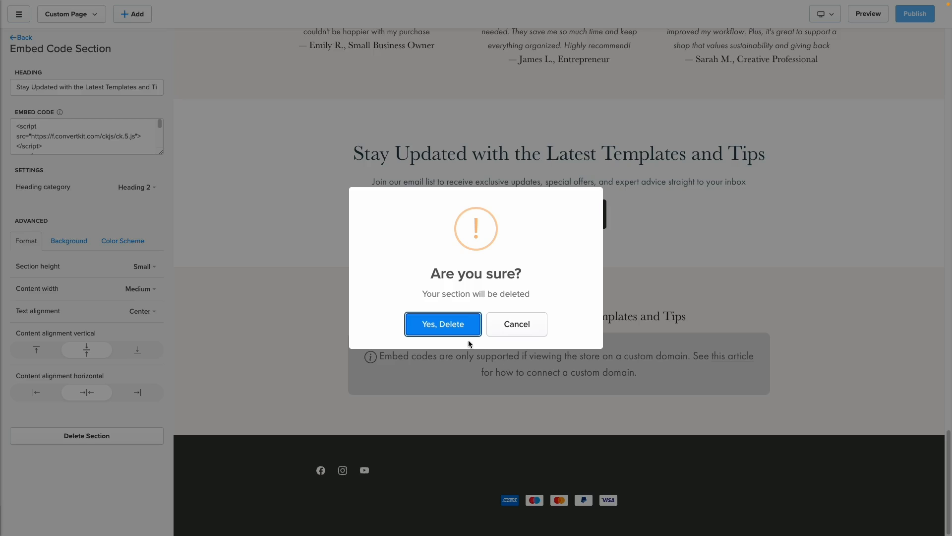
pyautogui.click(451, 331)
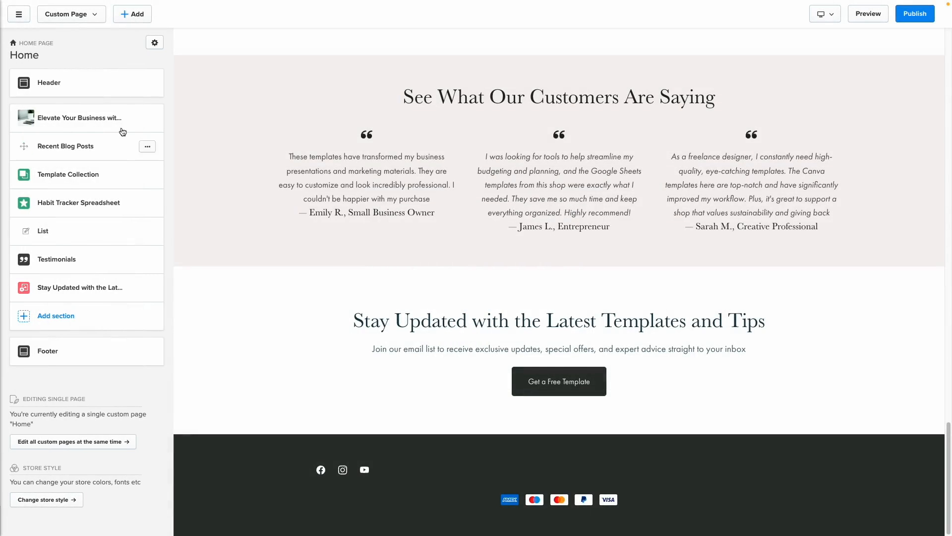
pyautogui.click(915, 15)
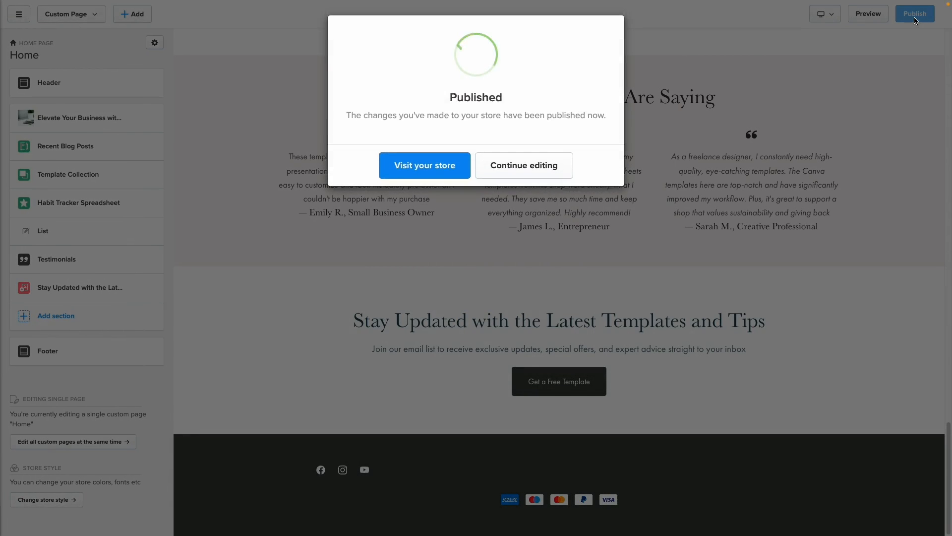
# Visit the published store, view its Blog page and return to the homepage through the store logo.
pyautogui.click(430, 169)
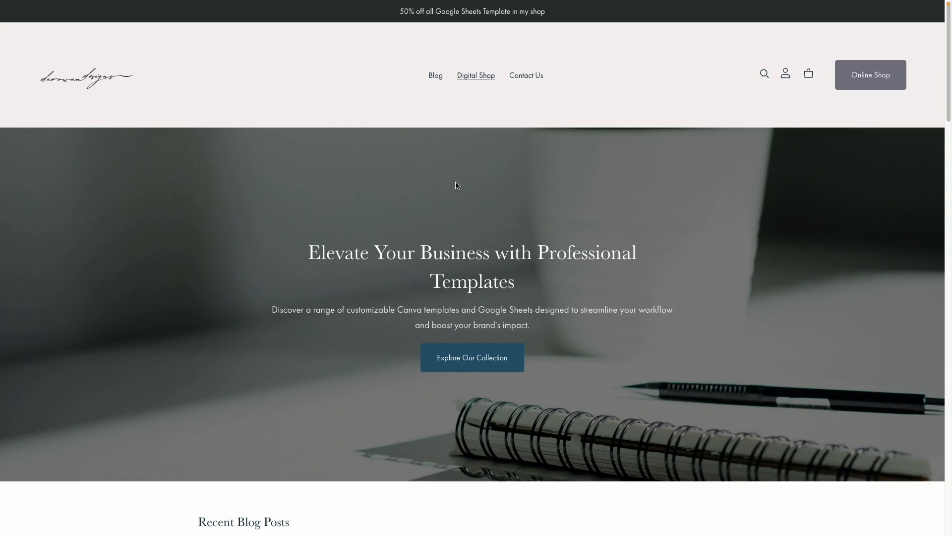
pyautogui.click(439, 80)
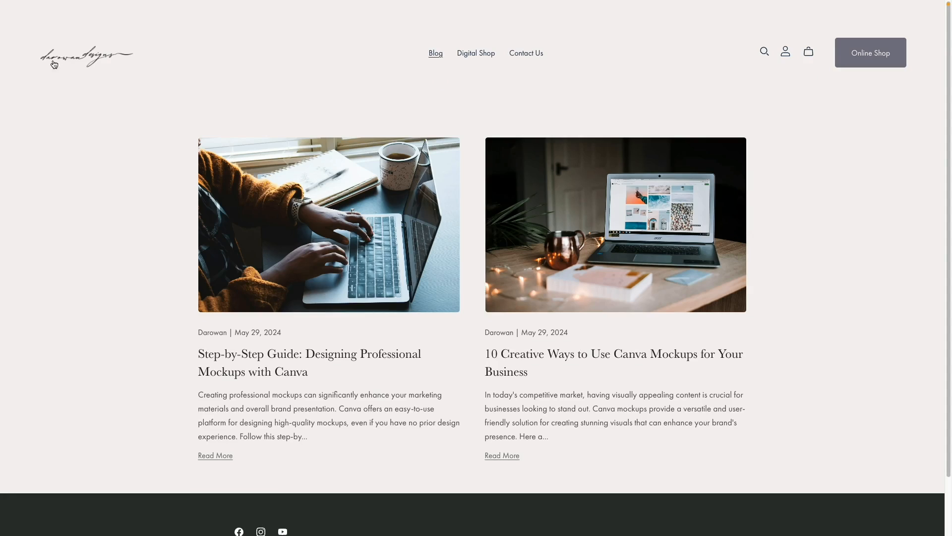
pyautogui.click(82, 57)
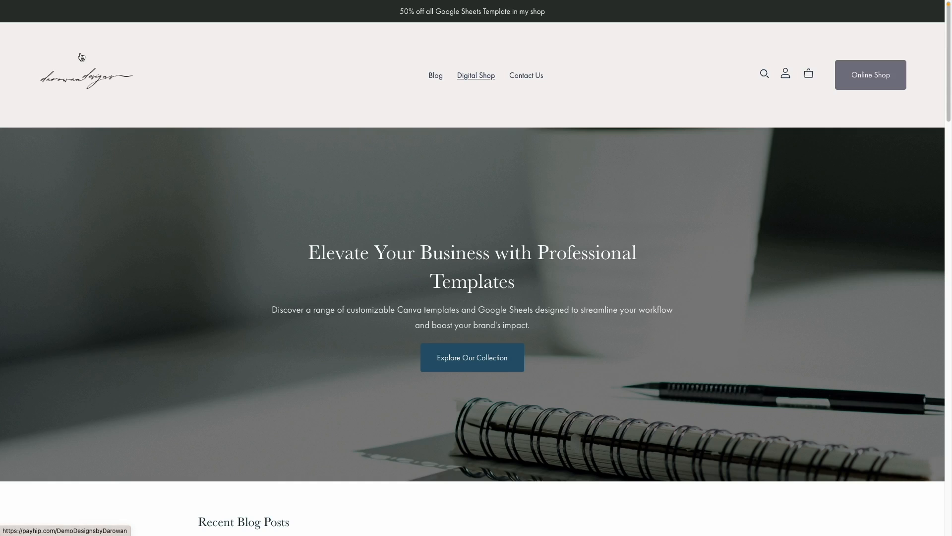
# Follow the hero banner's Explore Our Collection link to the Google Sheets Templates collection and return to the homepage through the store logo.
pyautogui.scroll(-3, 405, 204)
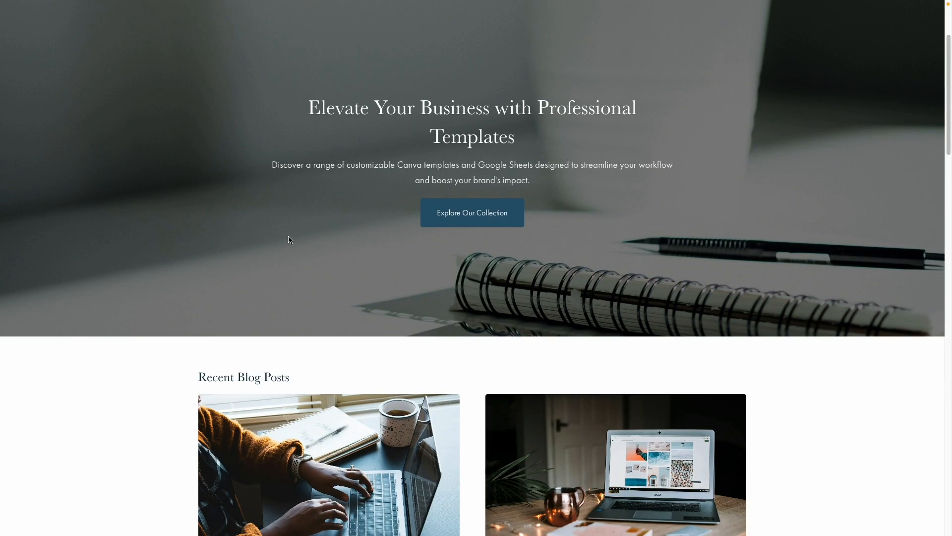
pyautogui.scroll(2, 290, 240)
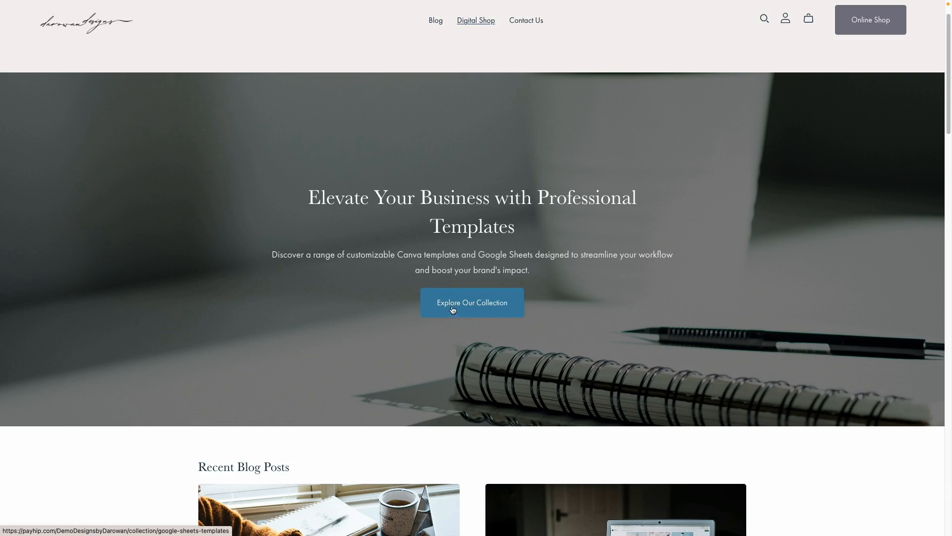
pyautogui.click(466, 314)
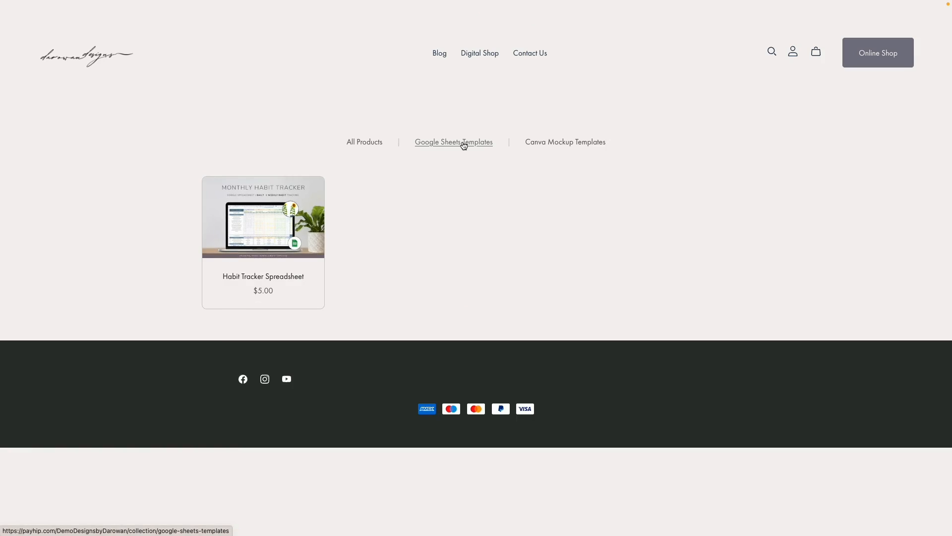
pyautogui.click(81, 63)
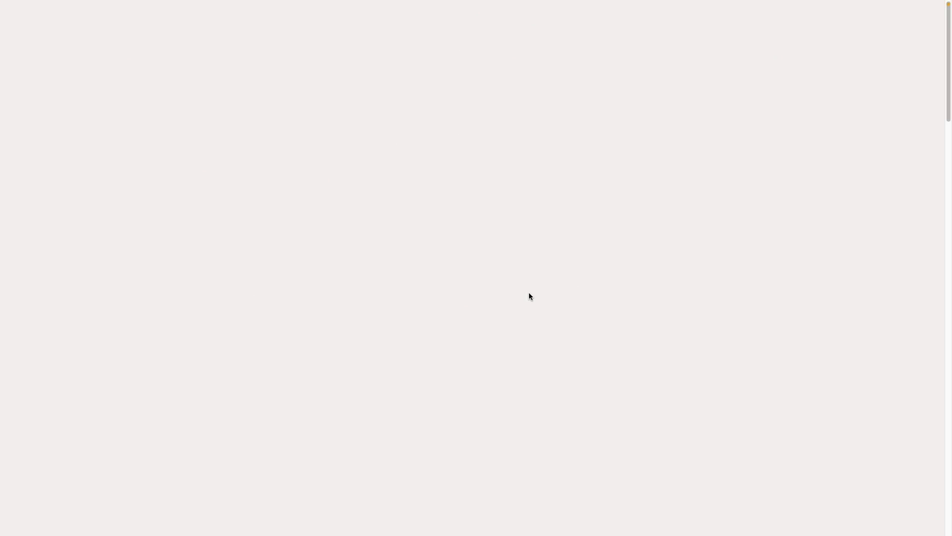
# Open the recent blog post "Step-by-Step Guide: Designing Professional Mockups with Canva" from the homepage and look through the article.
pyautogui.scroll(-9, 333, 377)
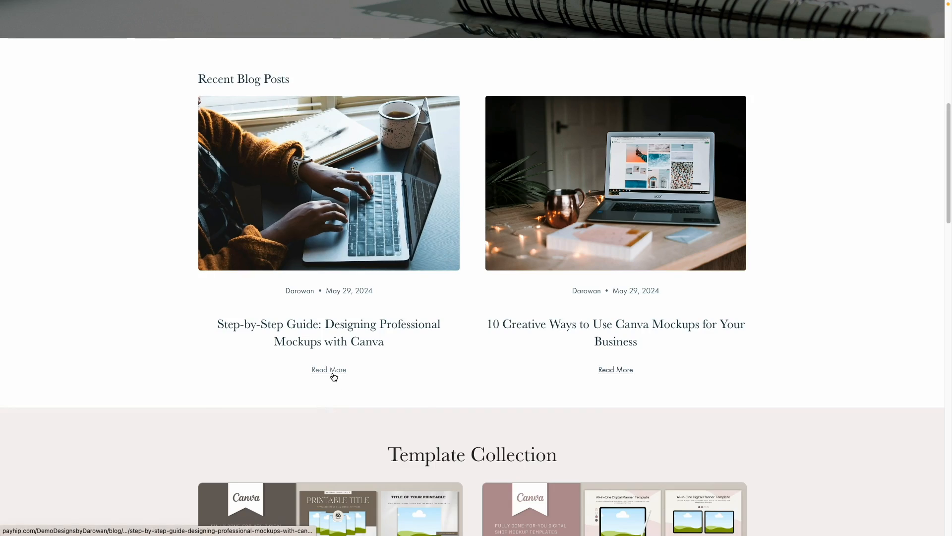
pyautogui.click(329, 370)
pyautogui.scroll(-20, 447, 317)
pyautogui.scroll(20, 447, 317)
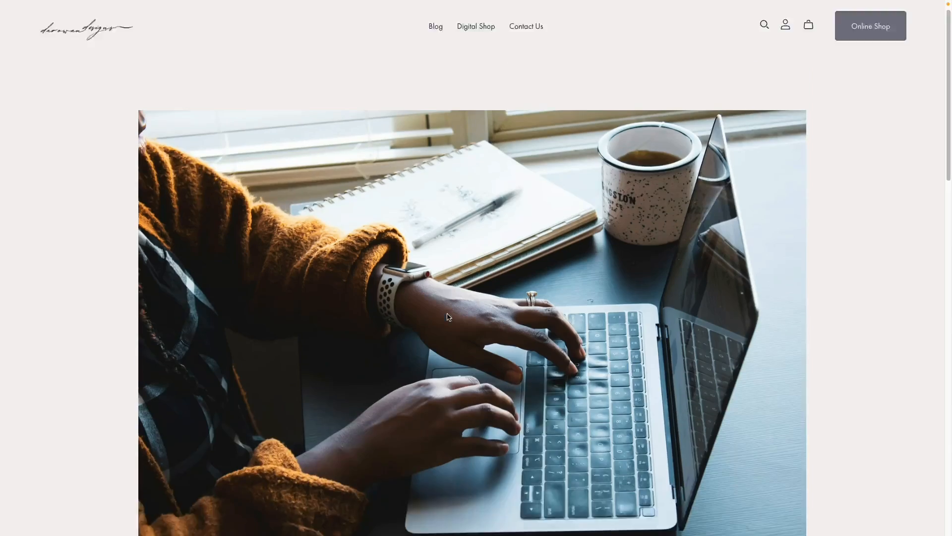